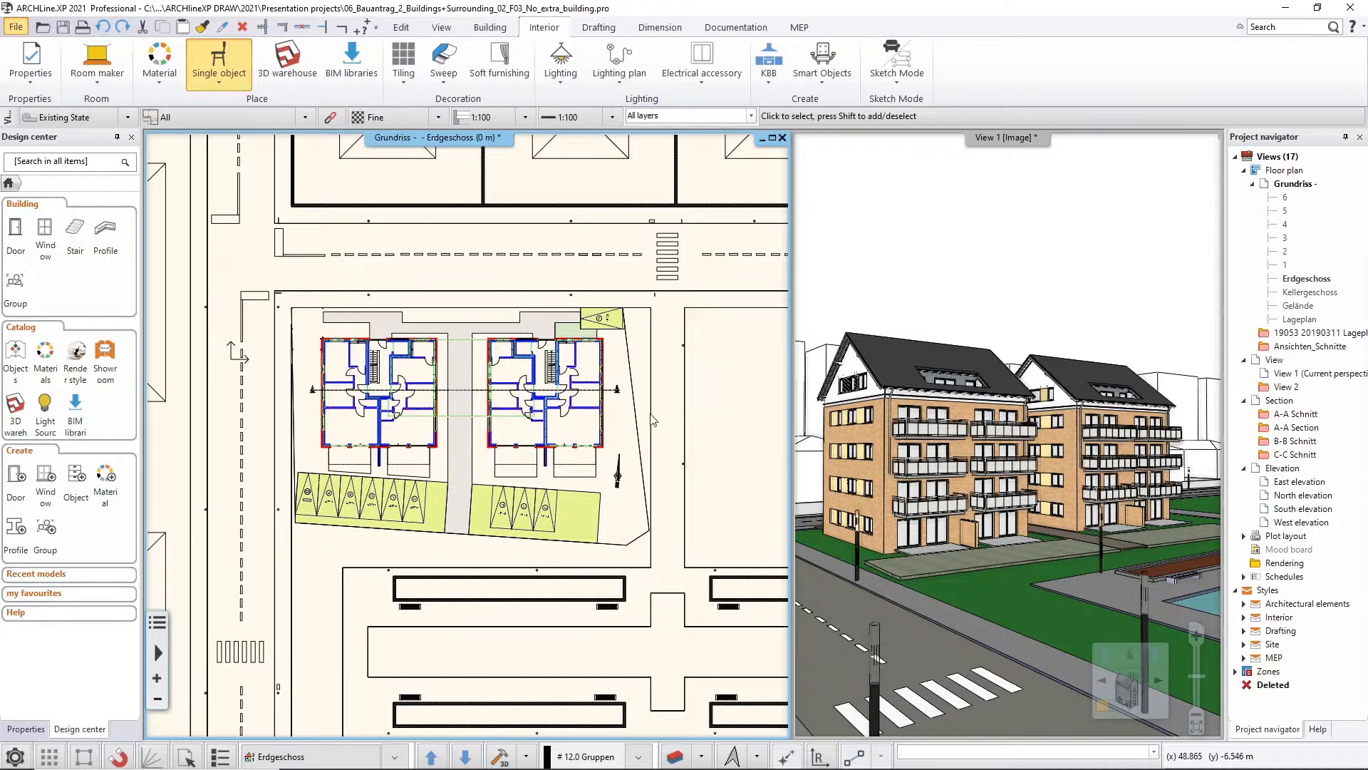
# Examine the ground-floor site plan and the 3D view around the two buildings and the empty neighbouring plot
pyautogui.moveTo(690, 398); pyautogui.dragTo(447, 391, button='middle')
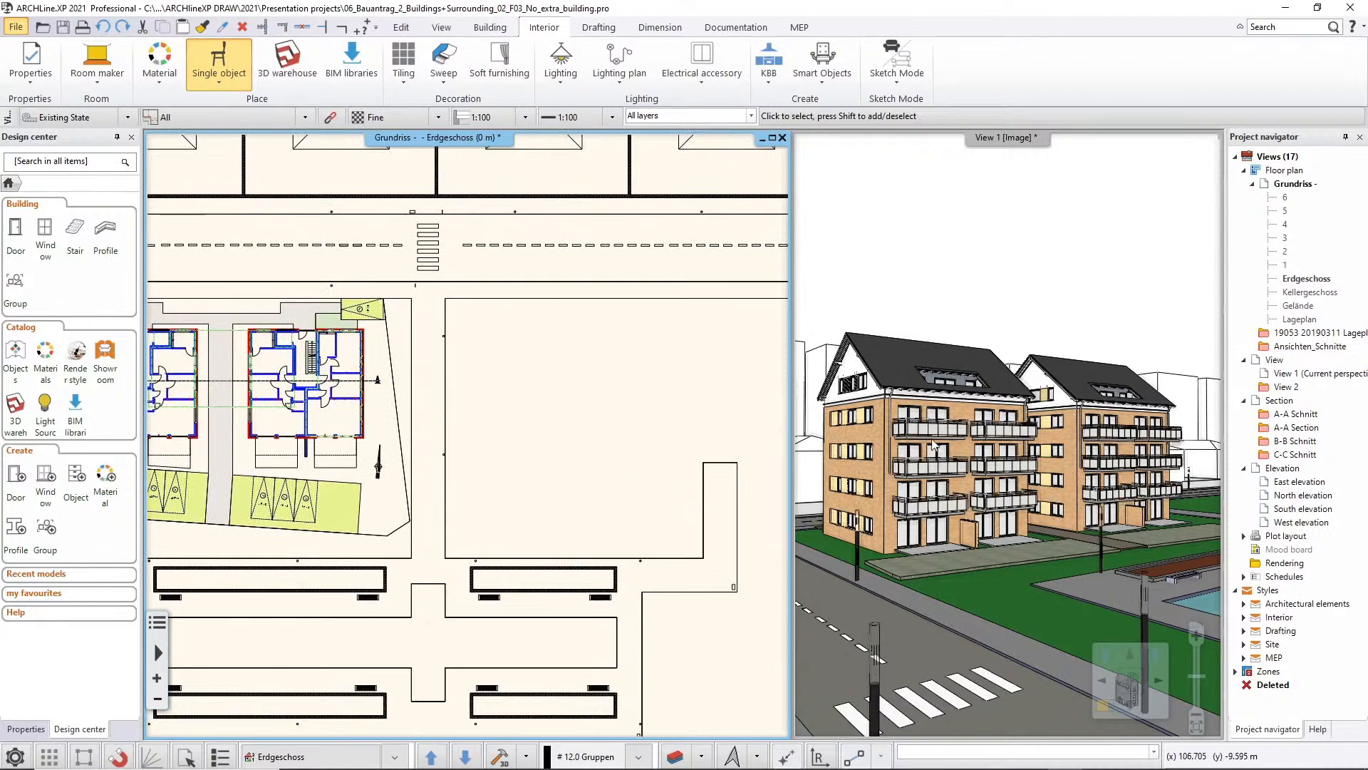
pyautogui.moveTo(1011, 489); pyautogui.dragTo(1092, 496)
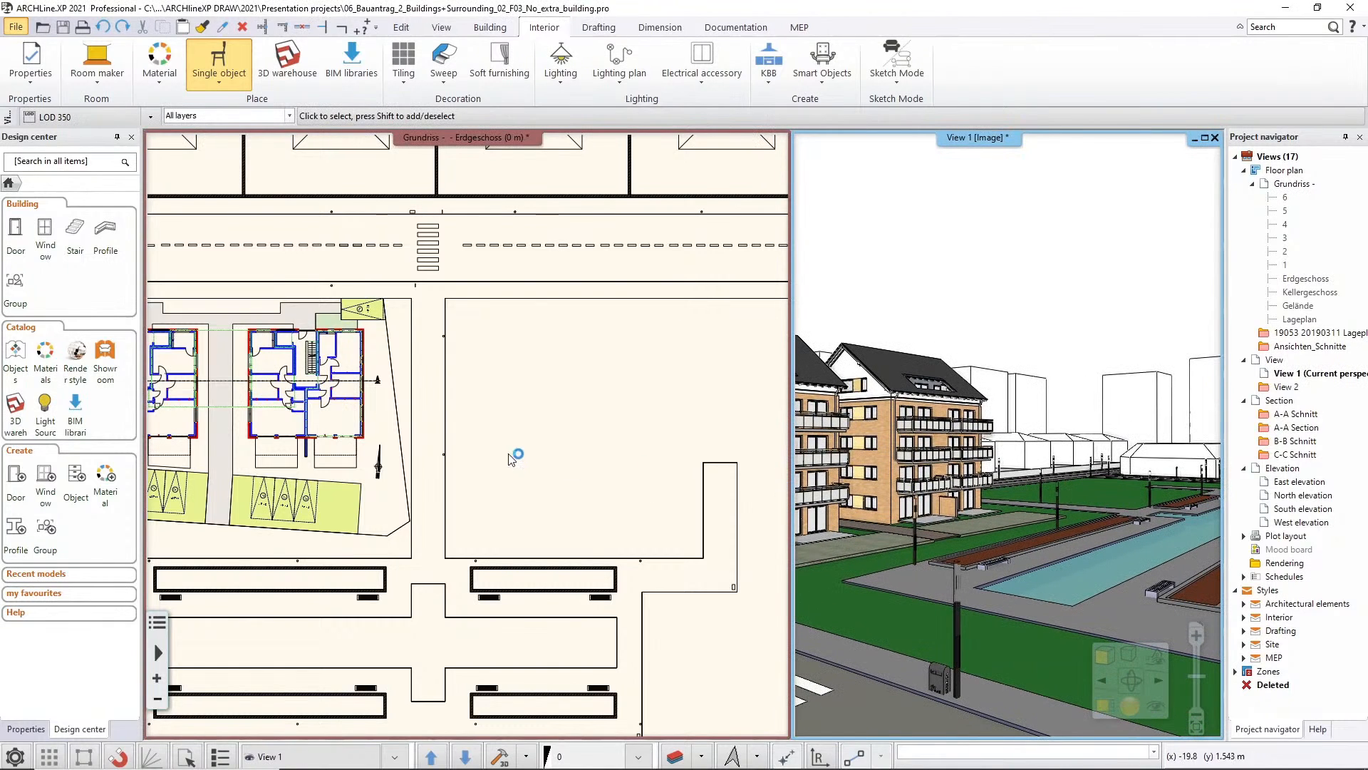
pyautogui.moveTo(516, 457); pyautogui.dragTo(670, 476, button='middle')
pyautogui.scroll(2, 412, 468)
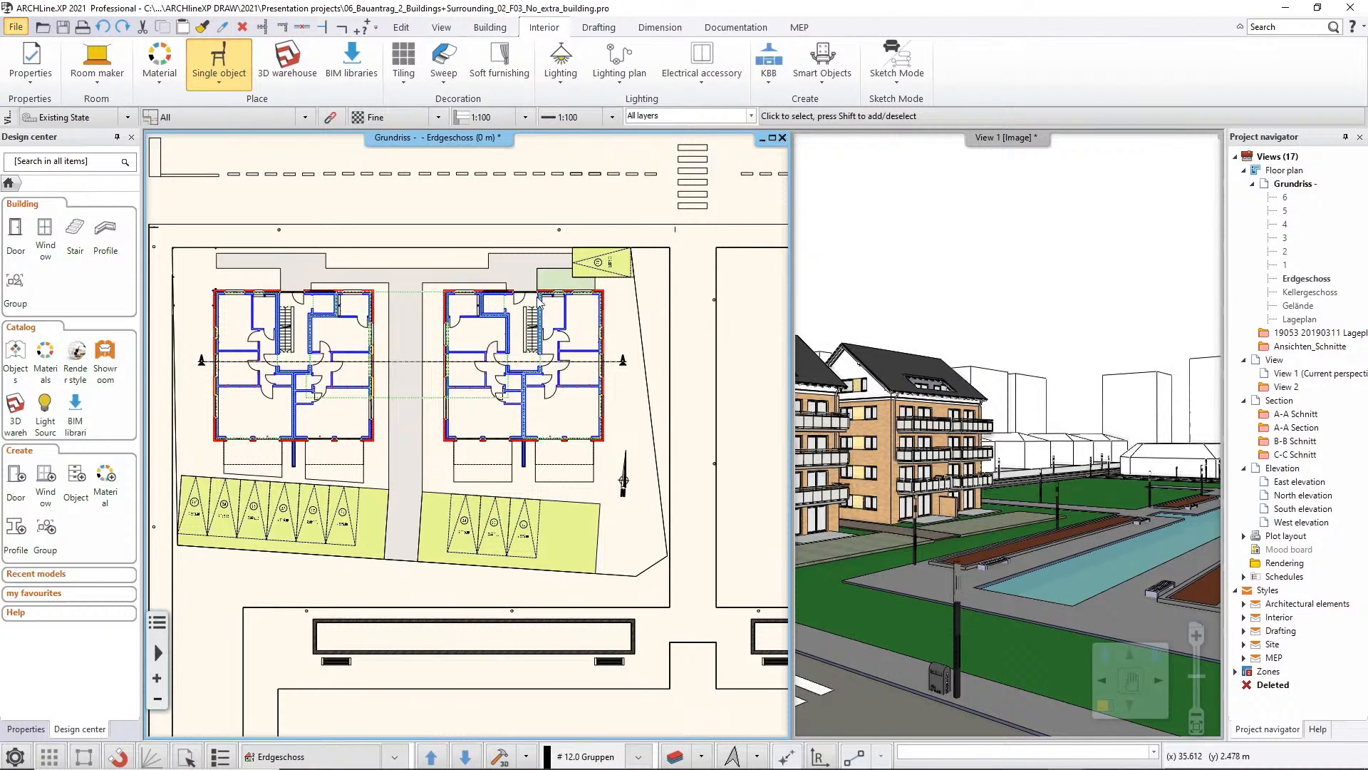
pyautogui.moveTo(621, 402); pyautogui.dragTo(278, 399, button='middle')
pyautogui.scroll(-1, 571, 459)
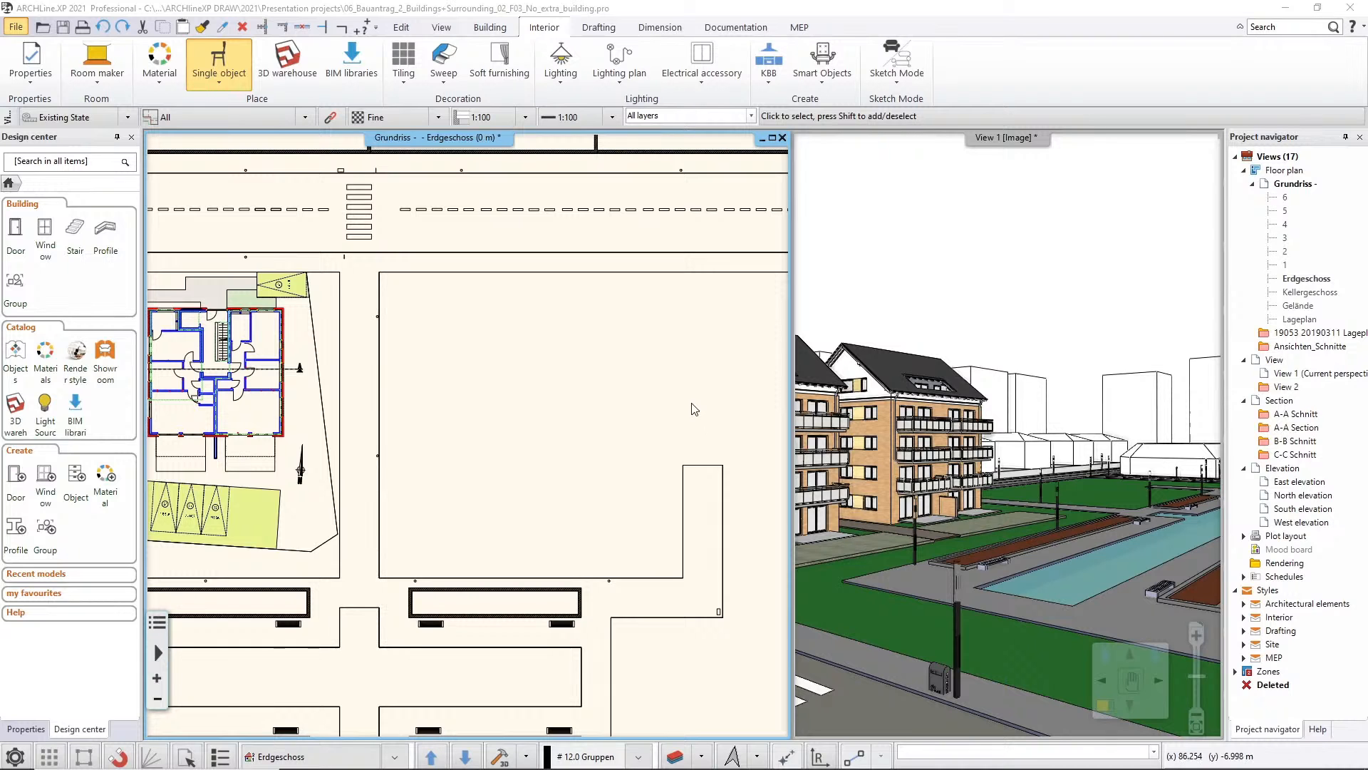
pyautogui.moveTo(599, 417)
pyautogui.mouseDown(button='middle')
pyautogui.moveTo(631, 421)
pyautogui.moveTo(593, 420)
pyautogui.mouseUp(button='middle')
pyautogui.scroll(-1, 645, 420)
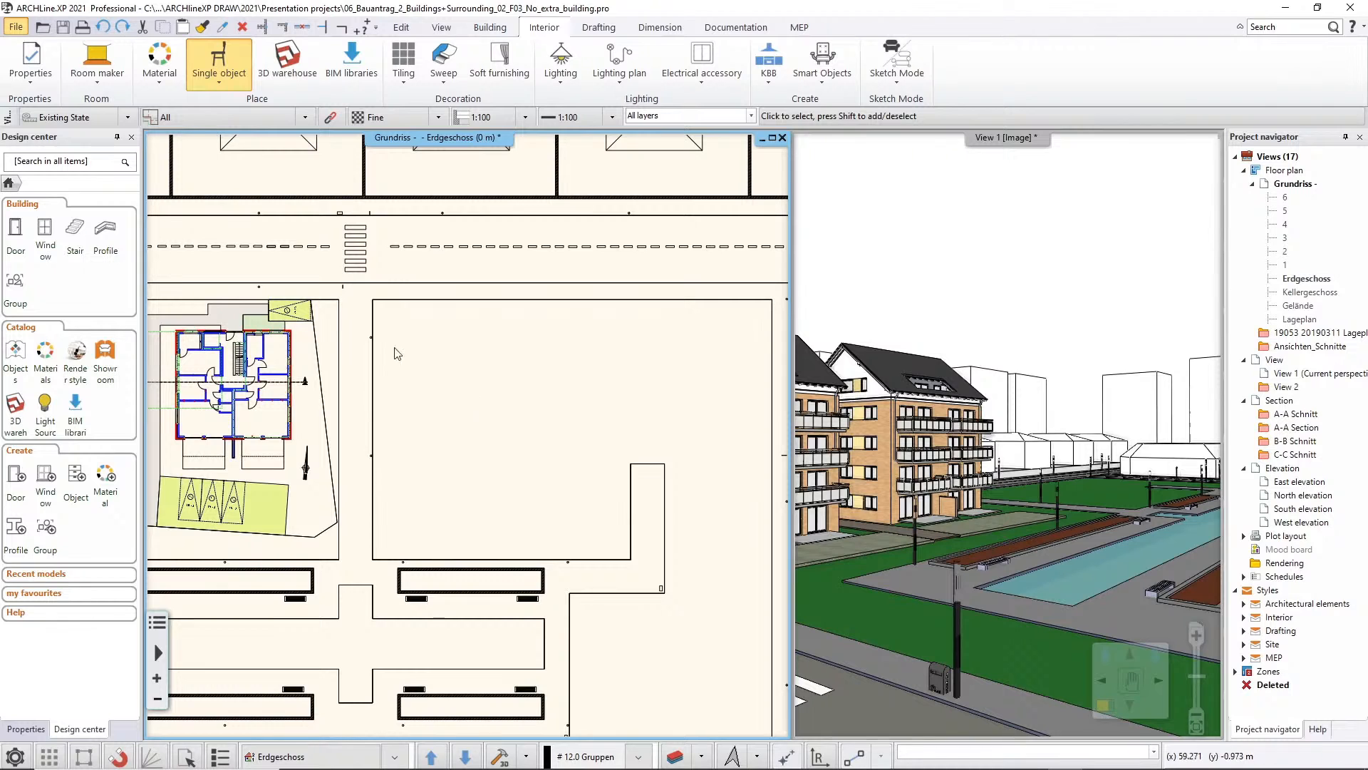
pyautogui.click(16, 28)
pyautogui.click(16, 29)
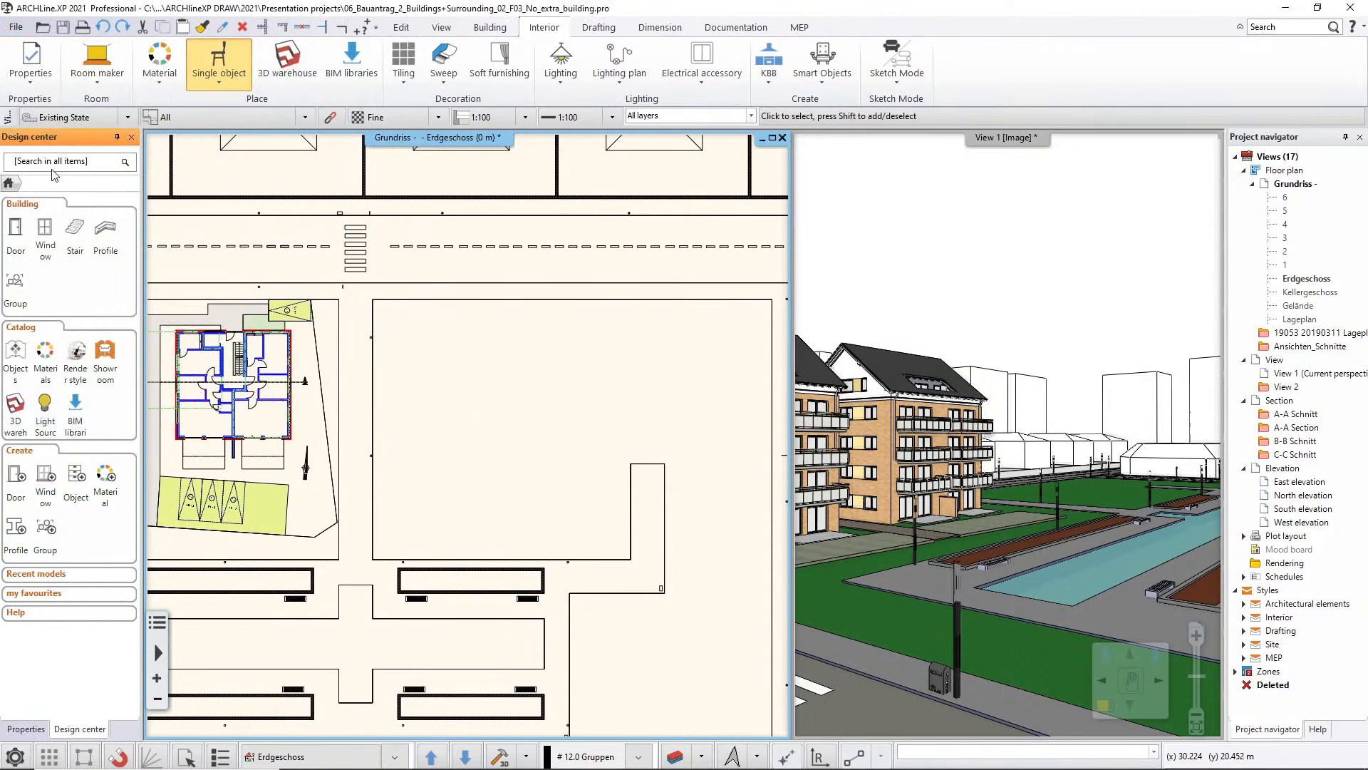
pyautogui.click(15, 29)
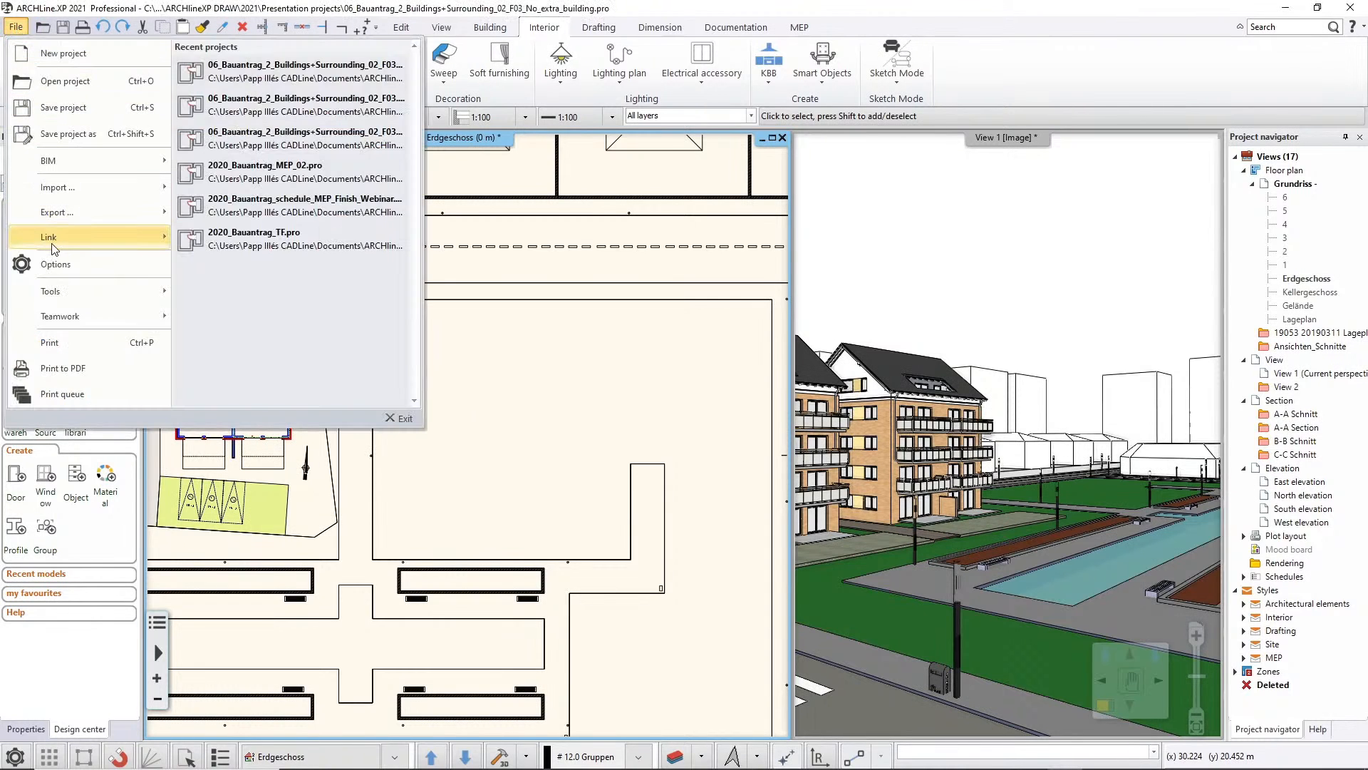
pyautogui.moveTo(55, 241)
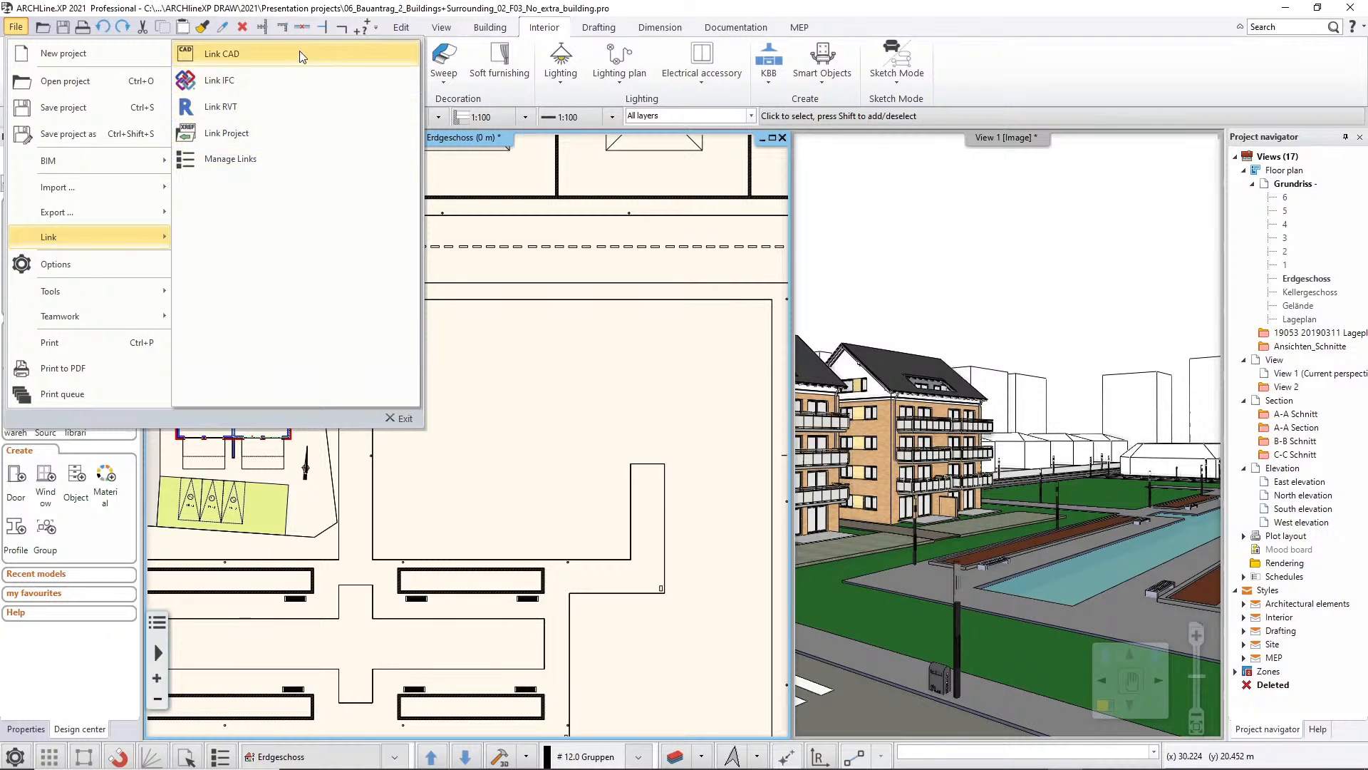
pyautogui.click(299, 77)
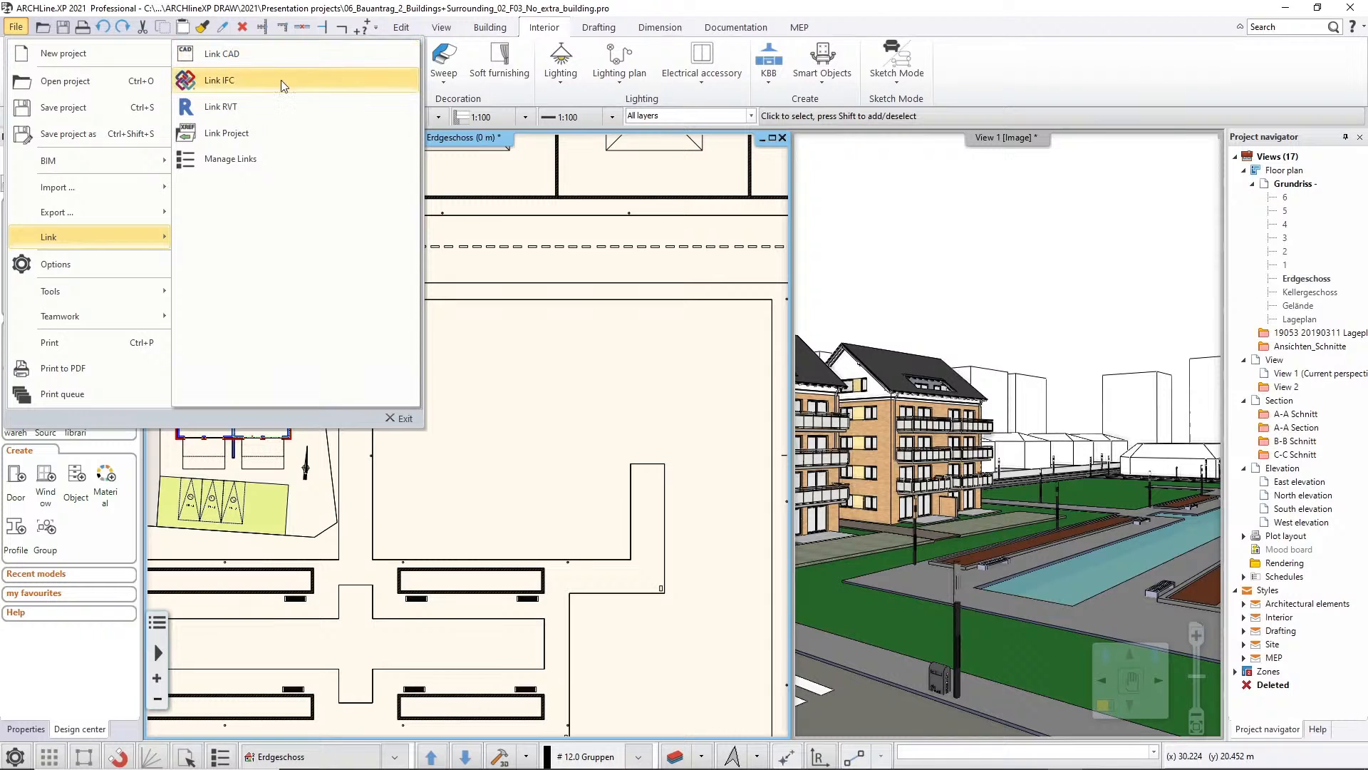
pyautogui.click(295, 105)
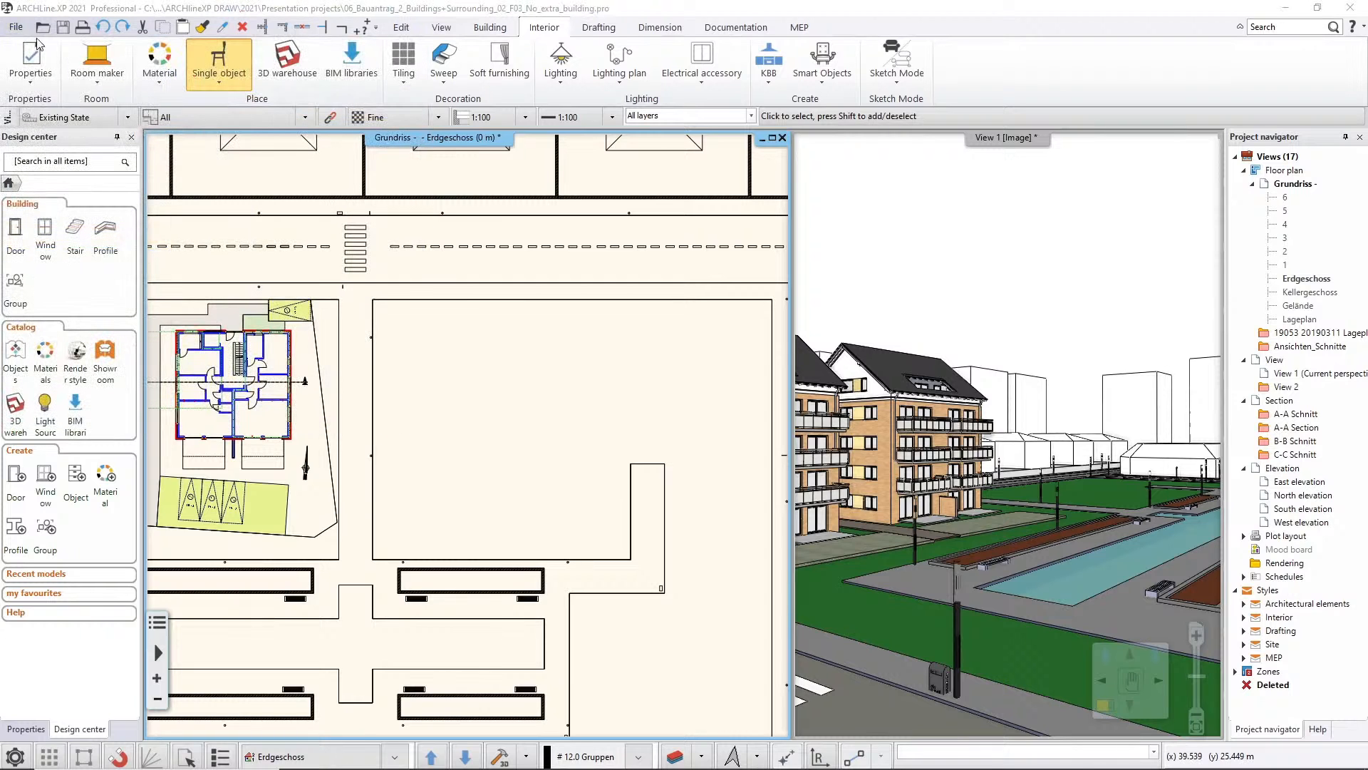
# Link the IFC file Bauantrag_AEC_00.ifc, inspecting its building model in BIM Vision before opening it
pyautogui.click(15, 27)
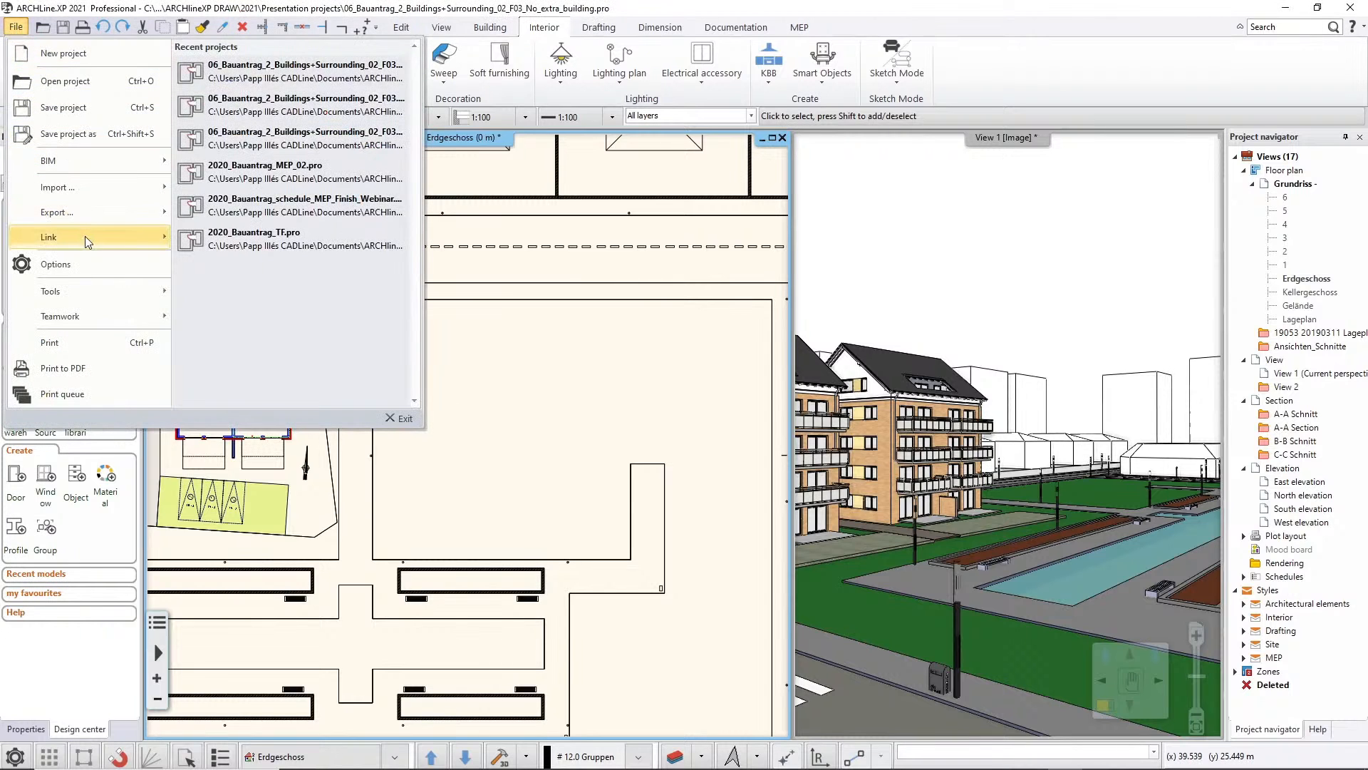
pyautogui.moveTo(84, 236)
pyautogui.click(264, 84)
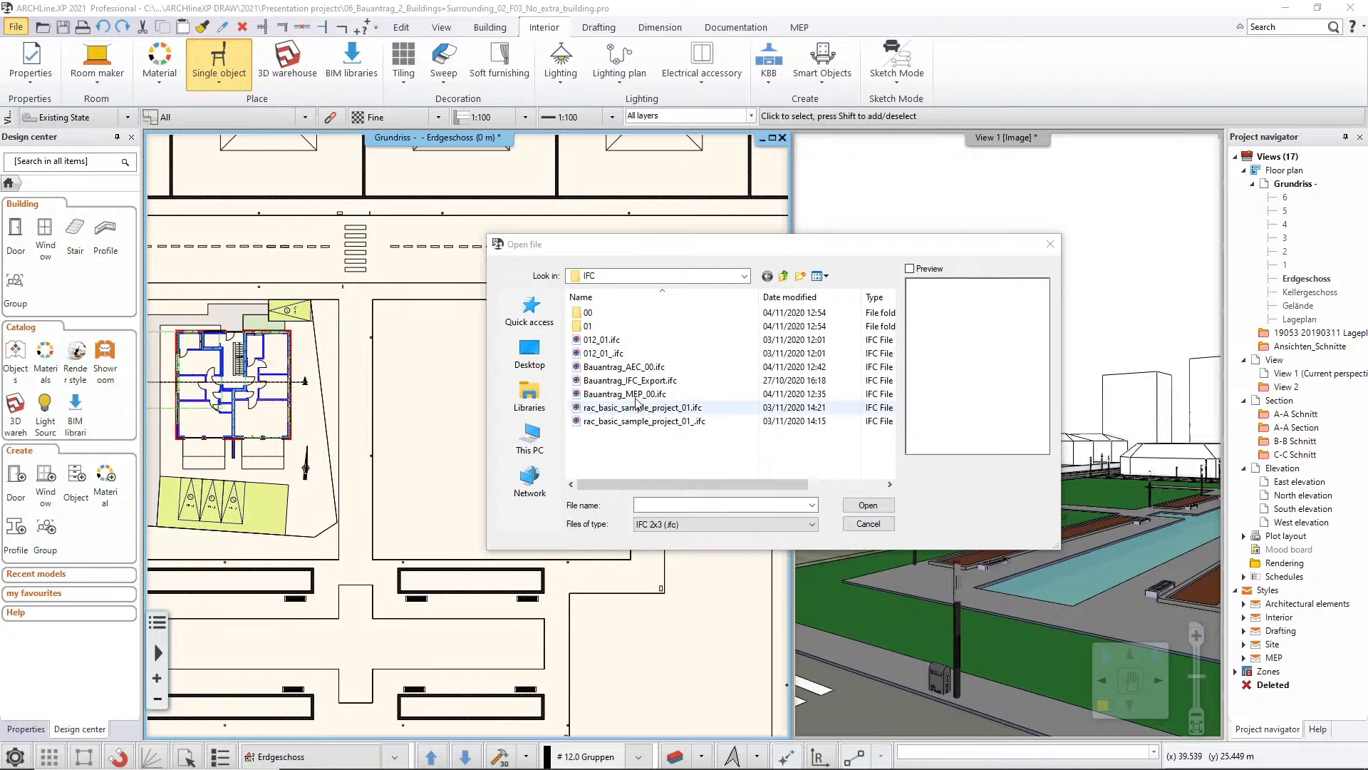
pyautogui.click(622, 368)
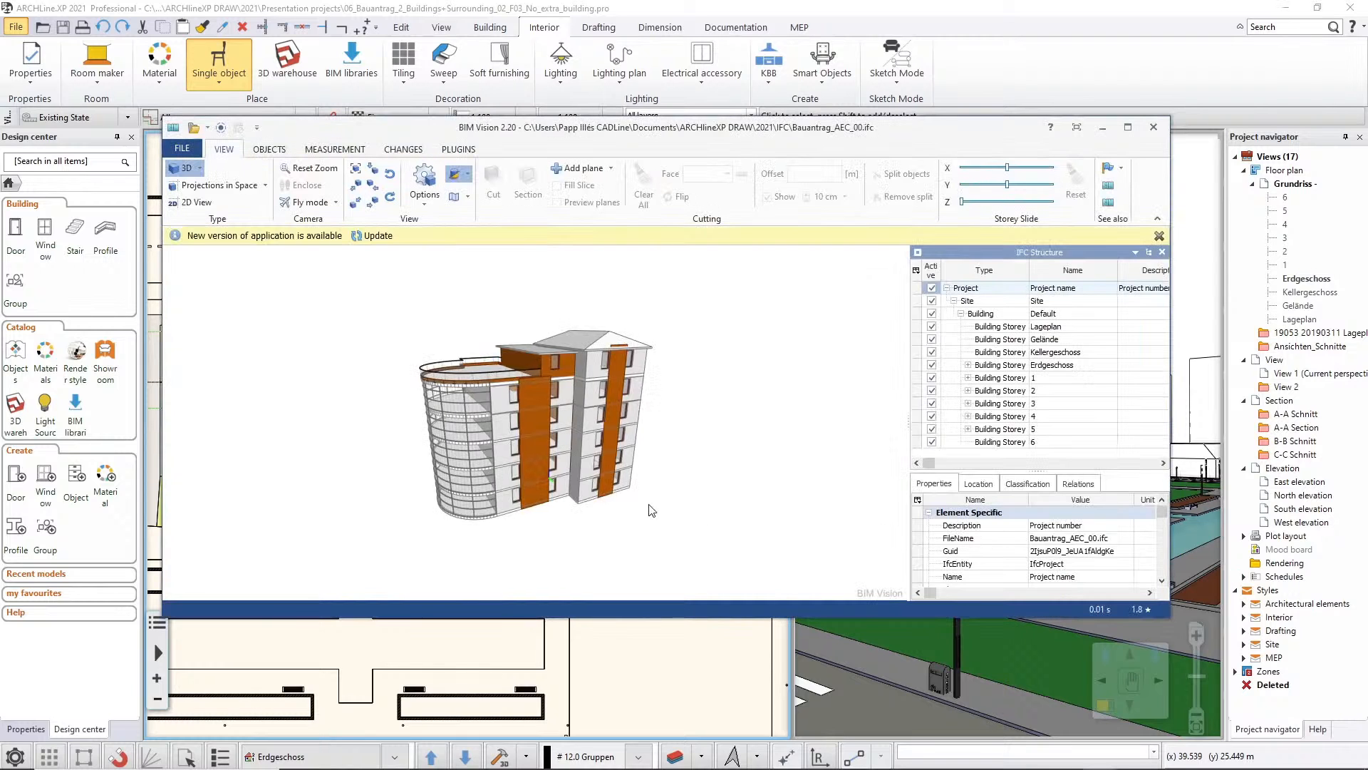
pyautogui.moveTo(686, 496); pyautogui.dragTo(606, 492)
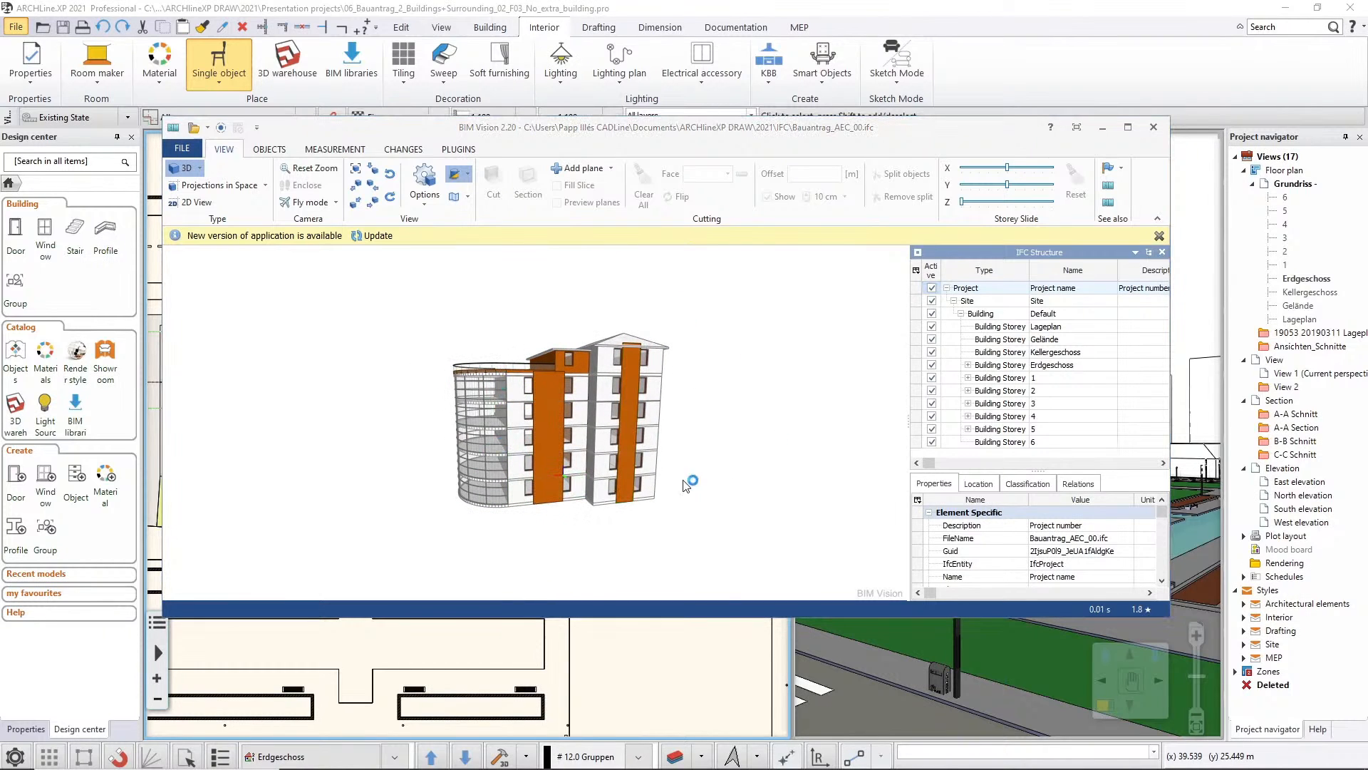
pyautogui.click(1102, 127)
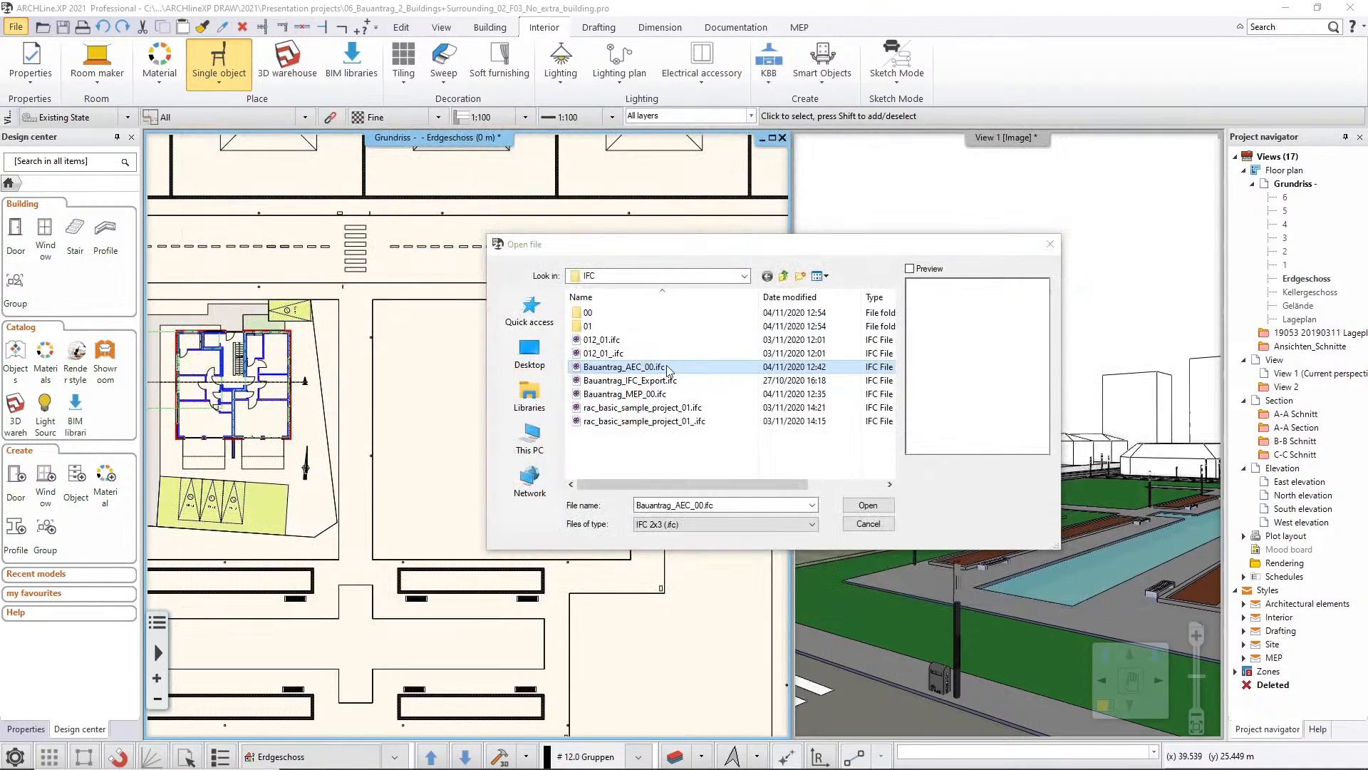
pyautogui.click(875, 506)
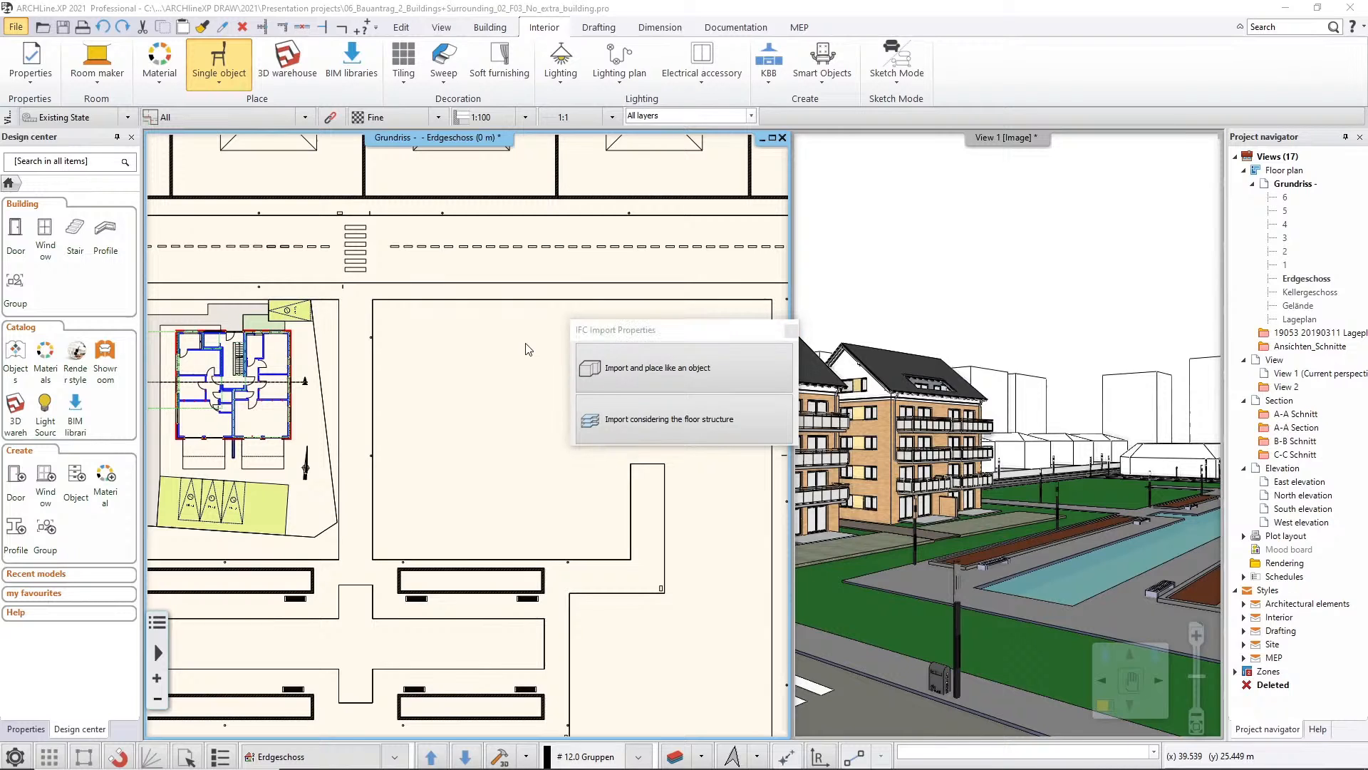
# Import the IFC considering the floor structure and compare the project's floors with the floors of the IFC file
pyautogui.click(597, 332)
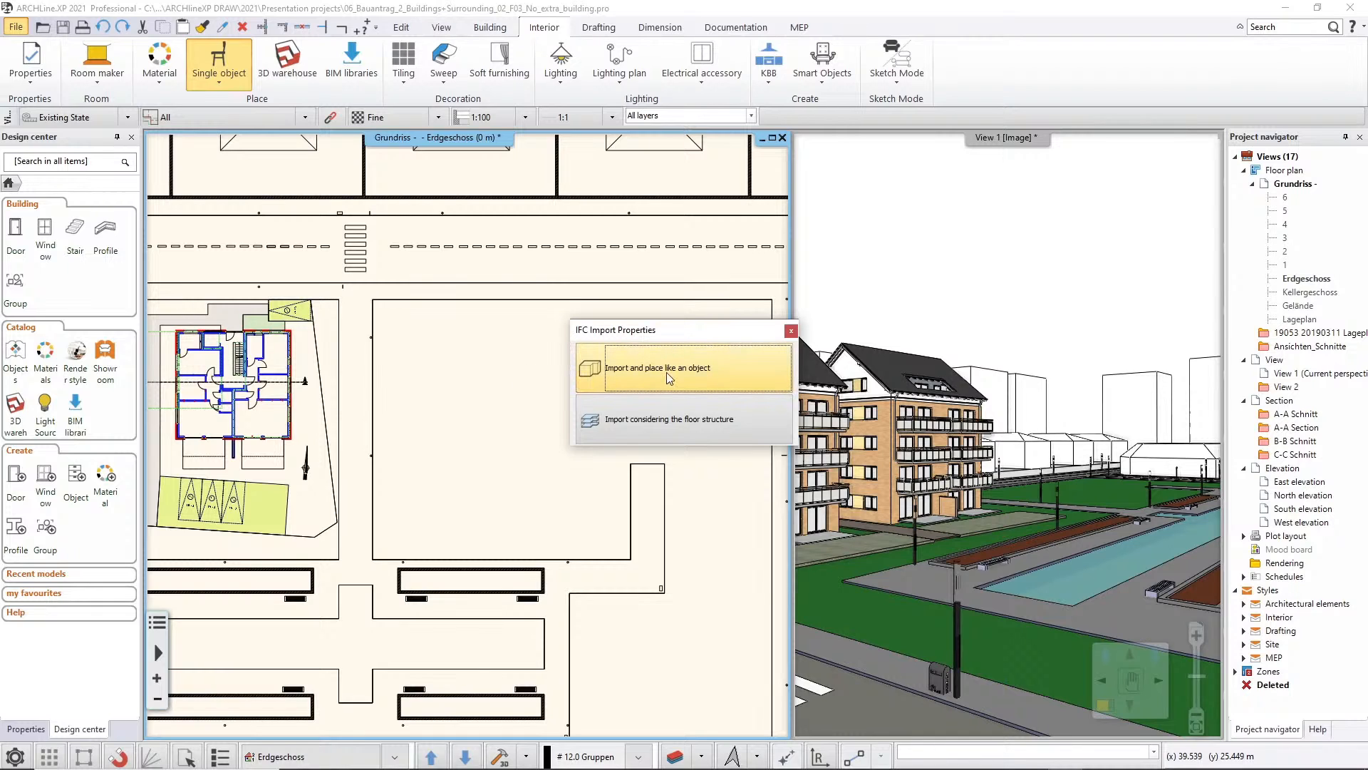
pyautogui.click(723, 420)
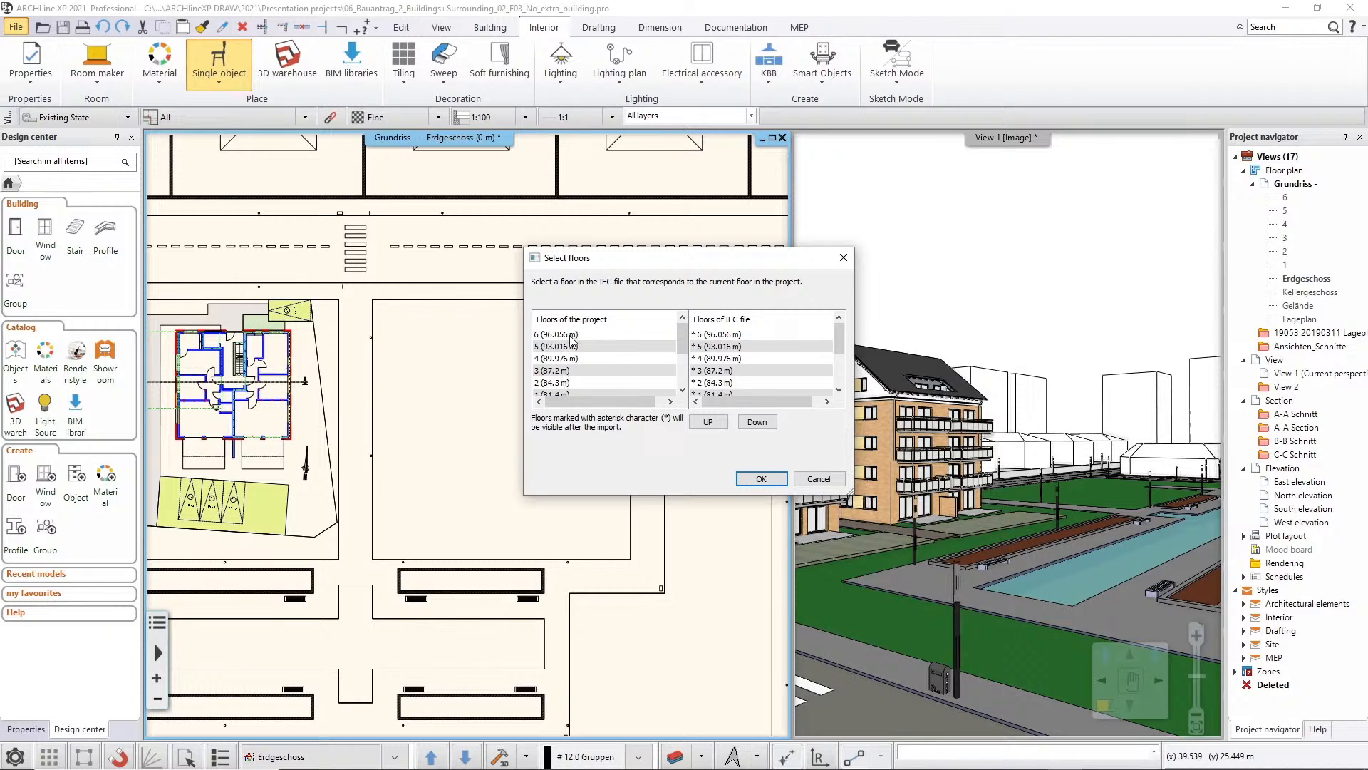
pyautogui.click(683, 390)
pyautogui.click(683, 391)
pyautogui.click(682, 390)
pyautogui.click(683, 390)
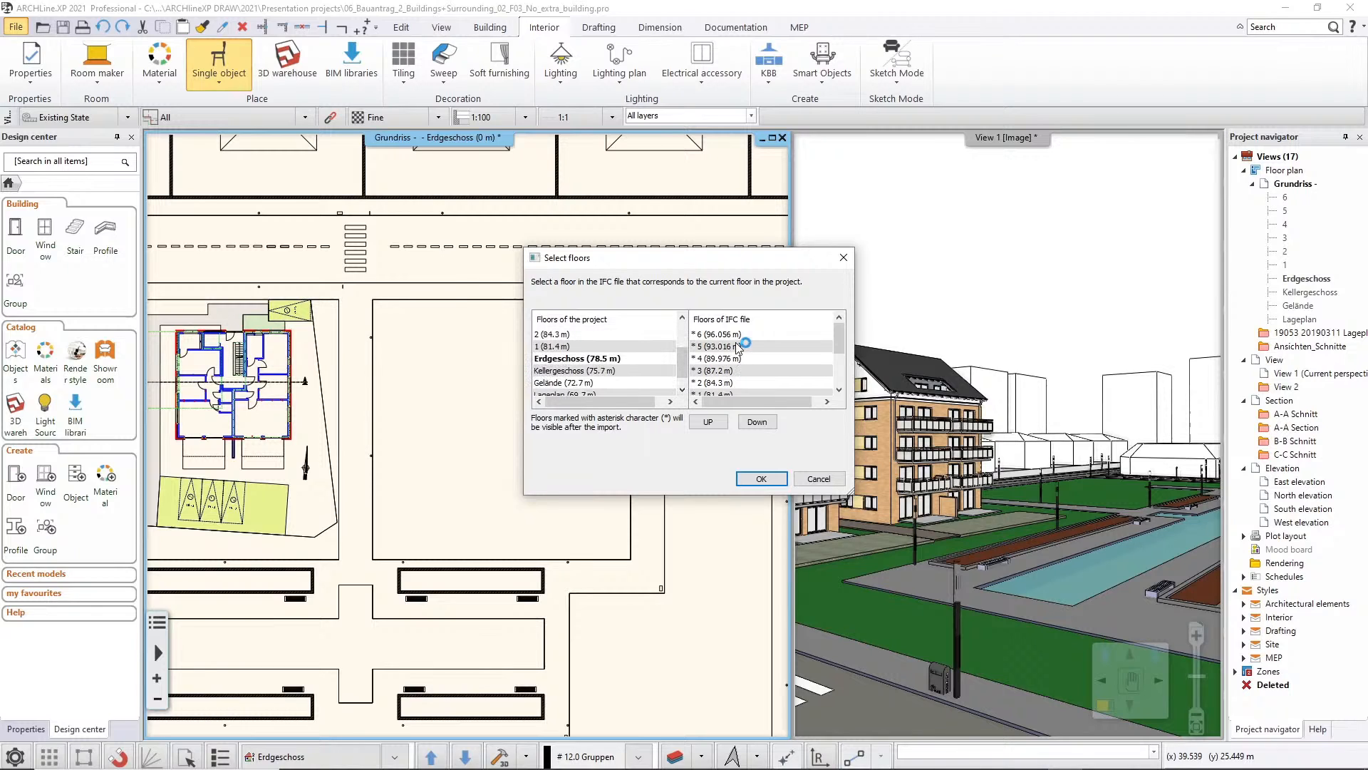
pyautogui.moveTo(839, 335); pyautogui.dragTo(840, 349)
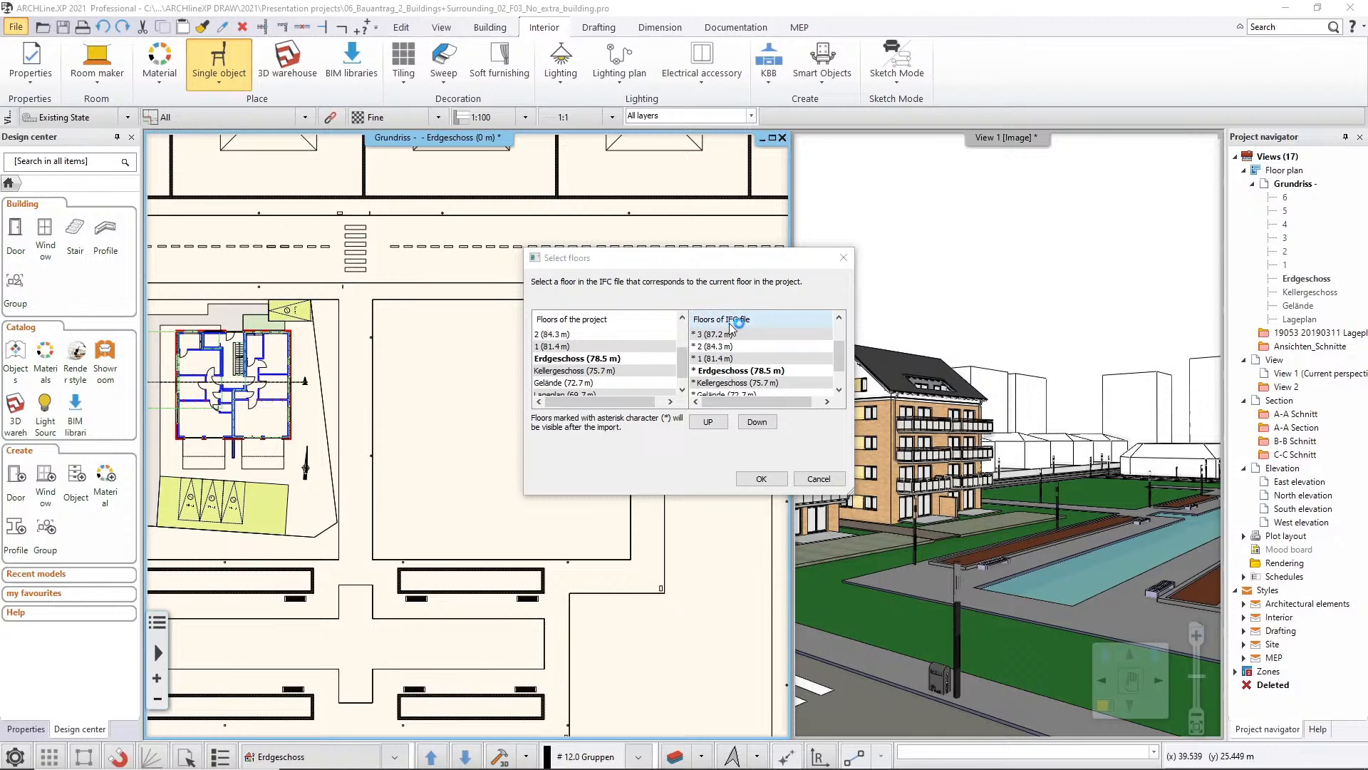
# Try shifting the IFC floor assignment up and down, and return it to Erdgeschoss matching the project's Erdgeschoss
pyautogui.click(718, 423)
pyautogui.click(755, 422)
pyautogui.click(756, 422)
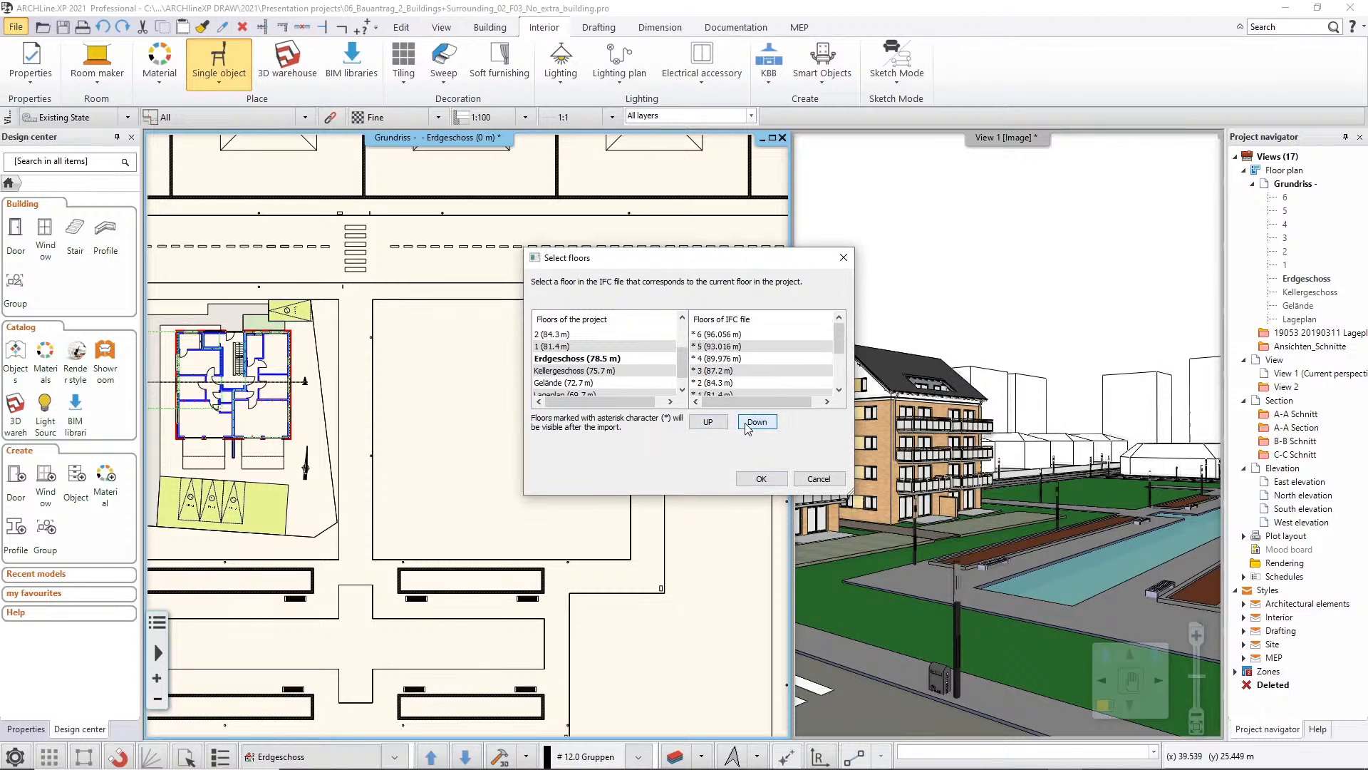
pyautogui.click(839, 389)
pyautogui.click(840, 390)
pyautogui.click(839, 390)
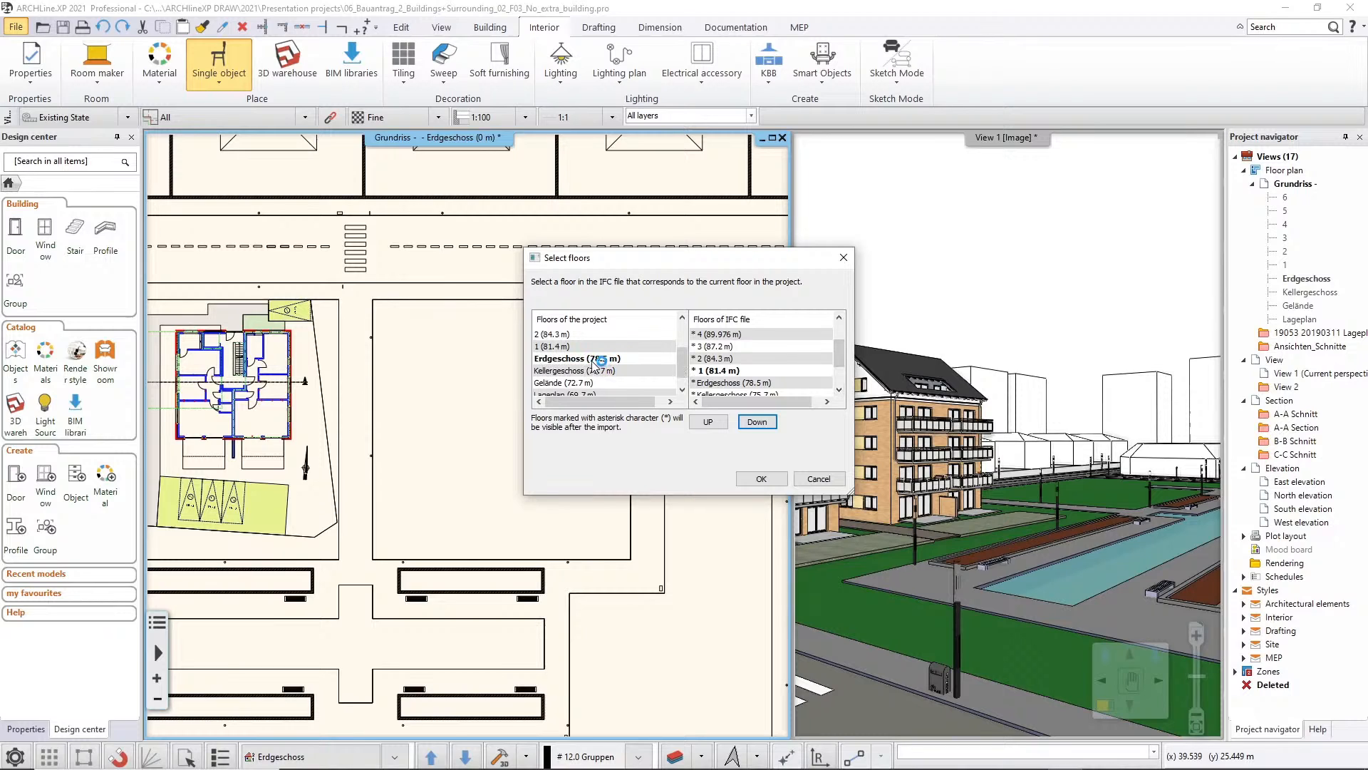
pyautogui.click(714, 422)
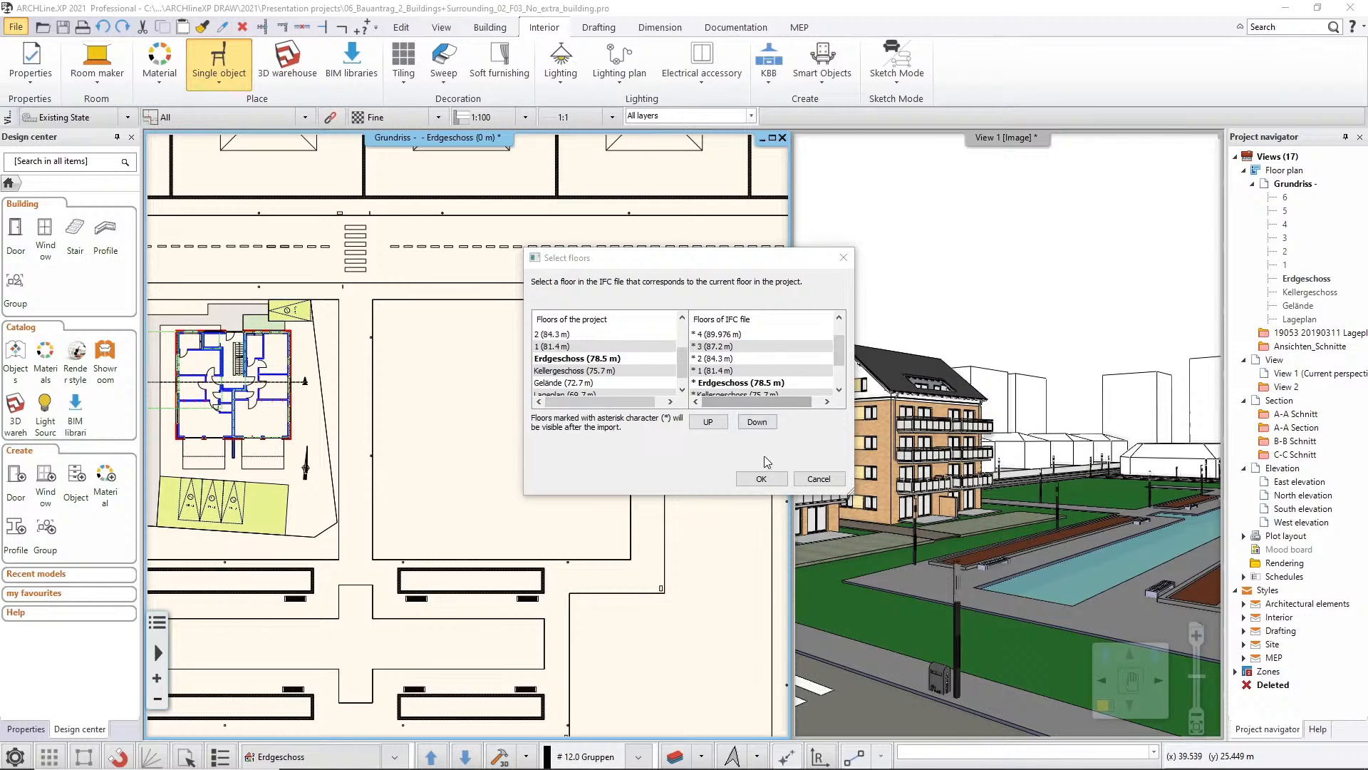
# Accept the floor matching and position the incoming IFC geometry automatically with its original coordinates
pyautogui.click(762, 479)
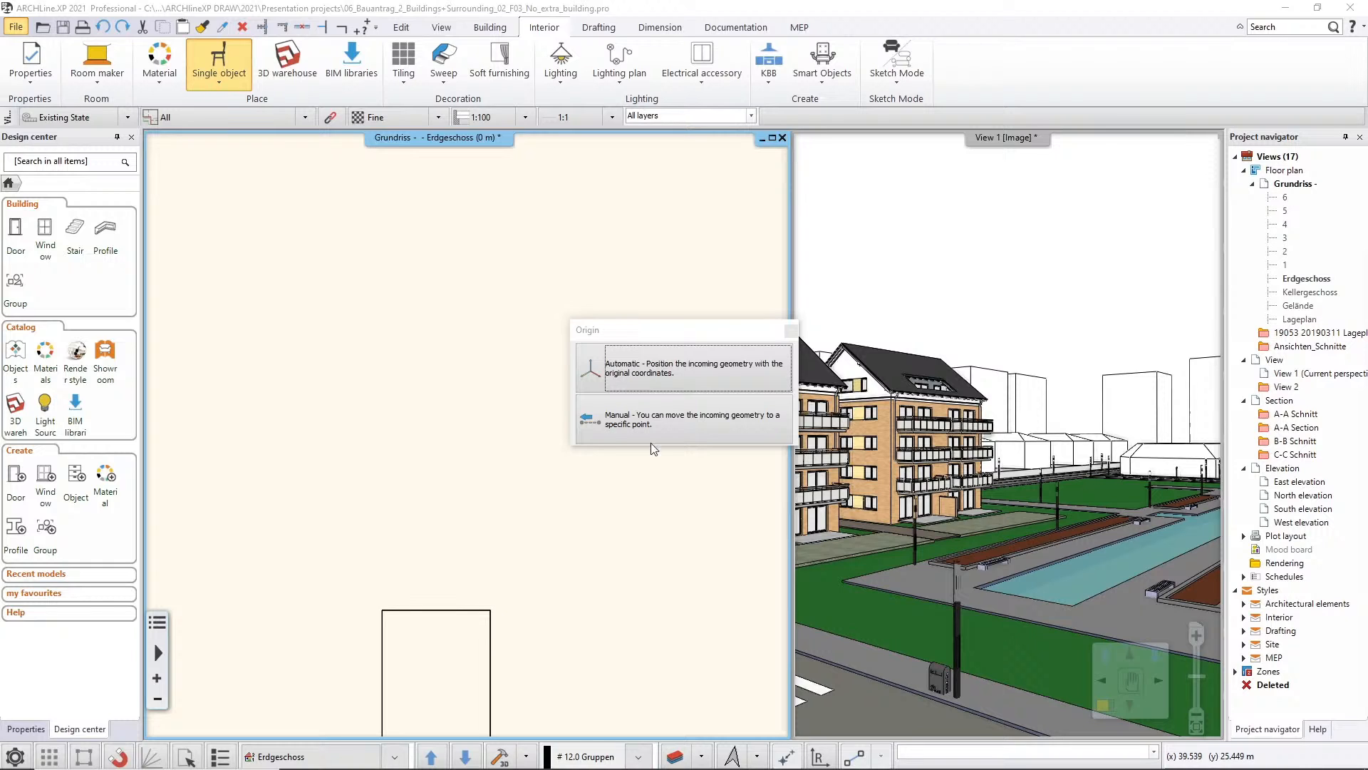
pyautogui.click(690, 369)
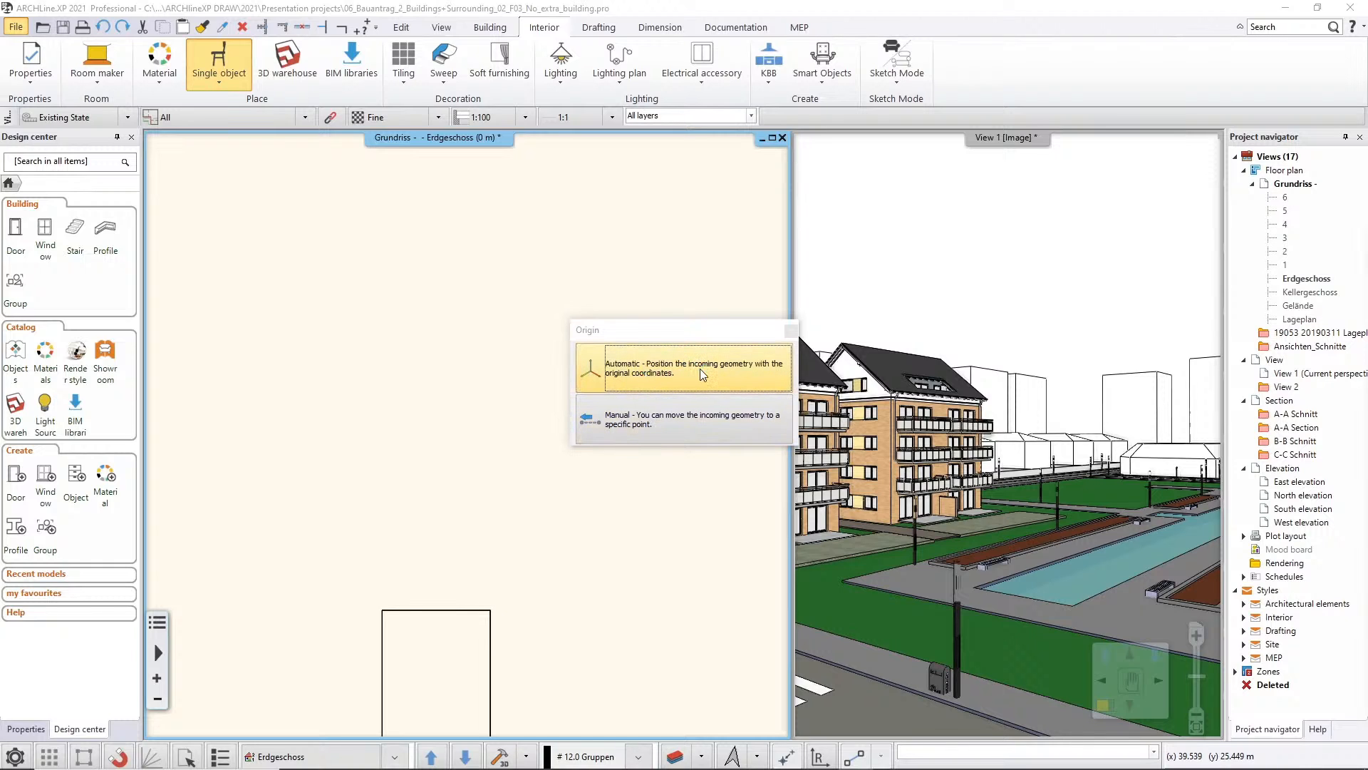
pyautogui.click(700, 369)
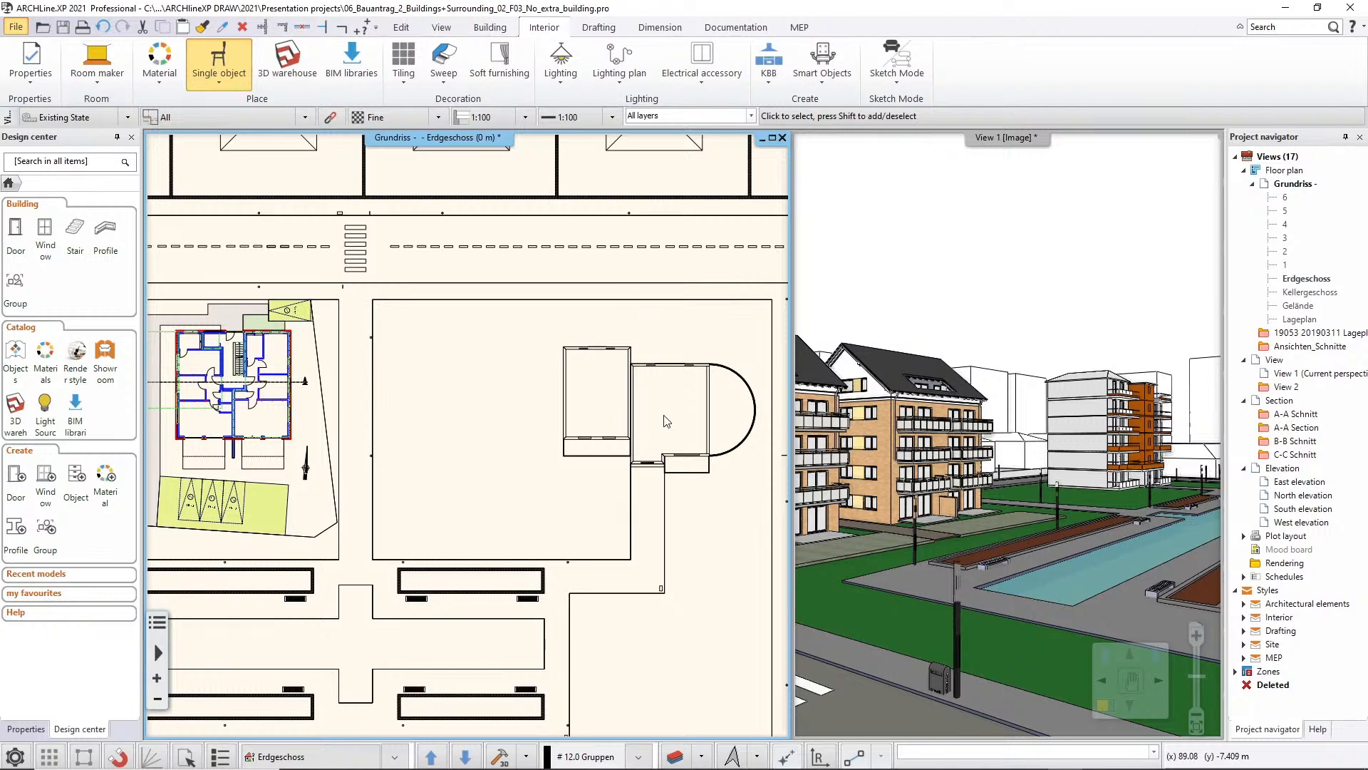
# Switch between the Erdgeschoss, 1 and 2 floor plans to check the linked building on each level
pyautogui.press('pageup')
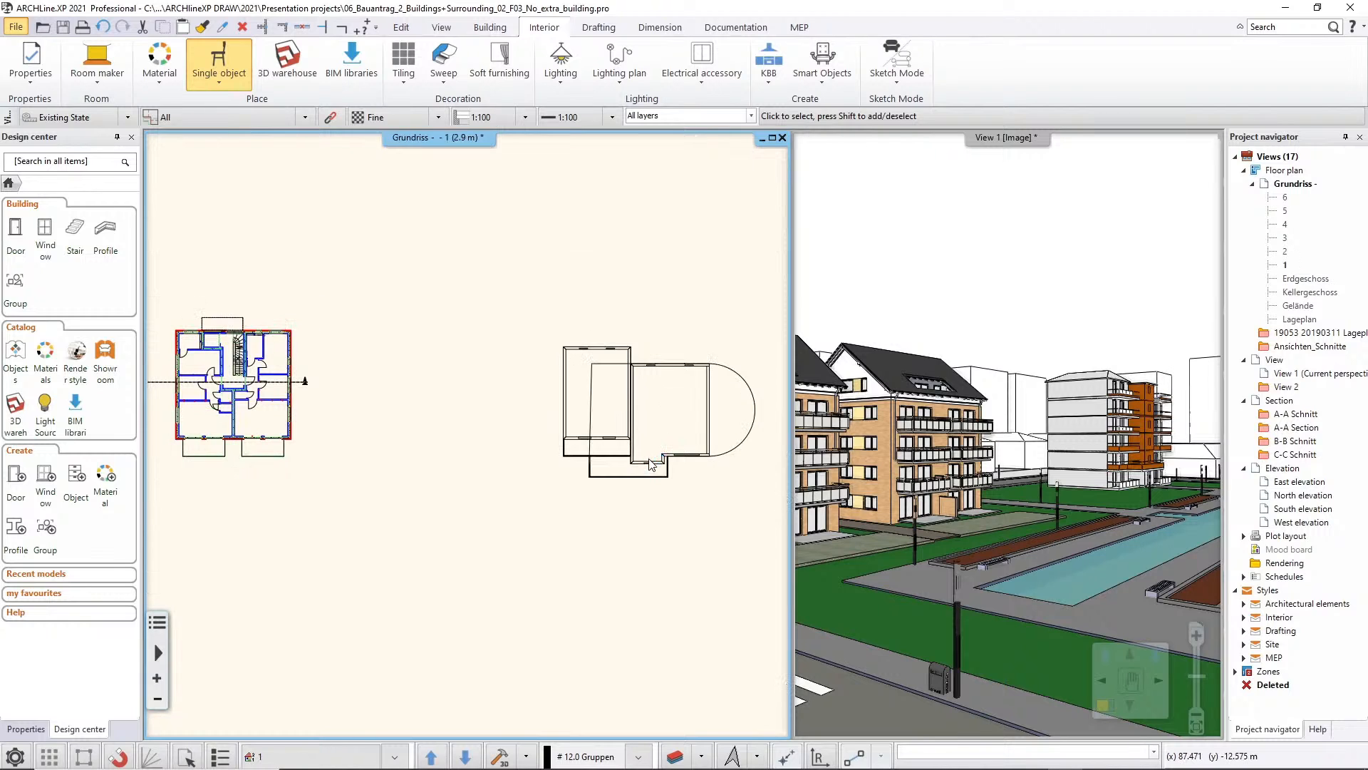
pyautogui.press('pagedown')
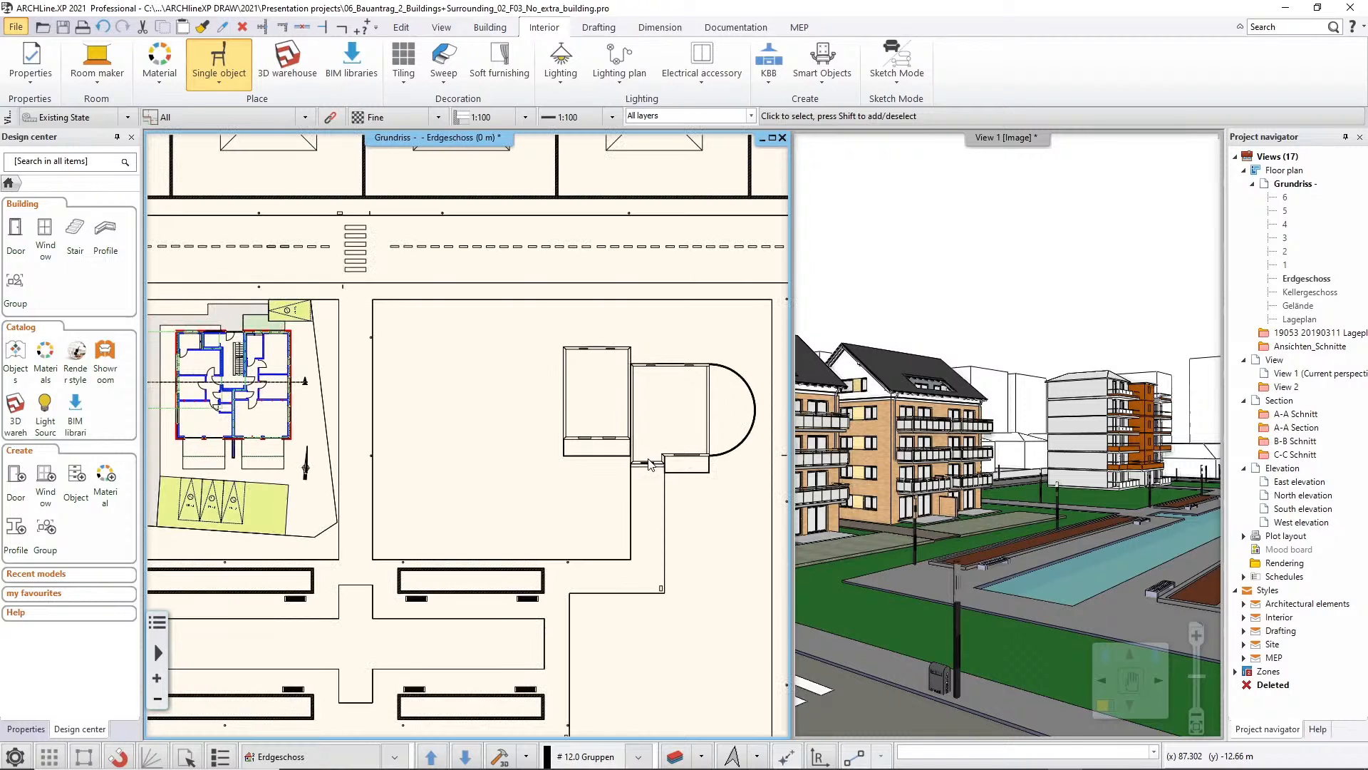
pyautogui.press('pageup')
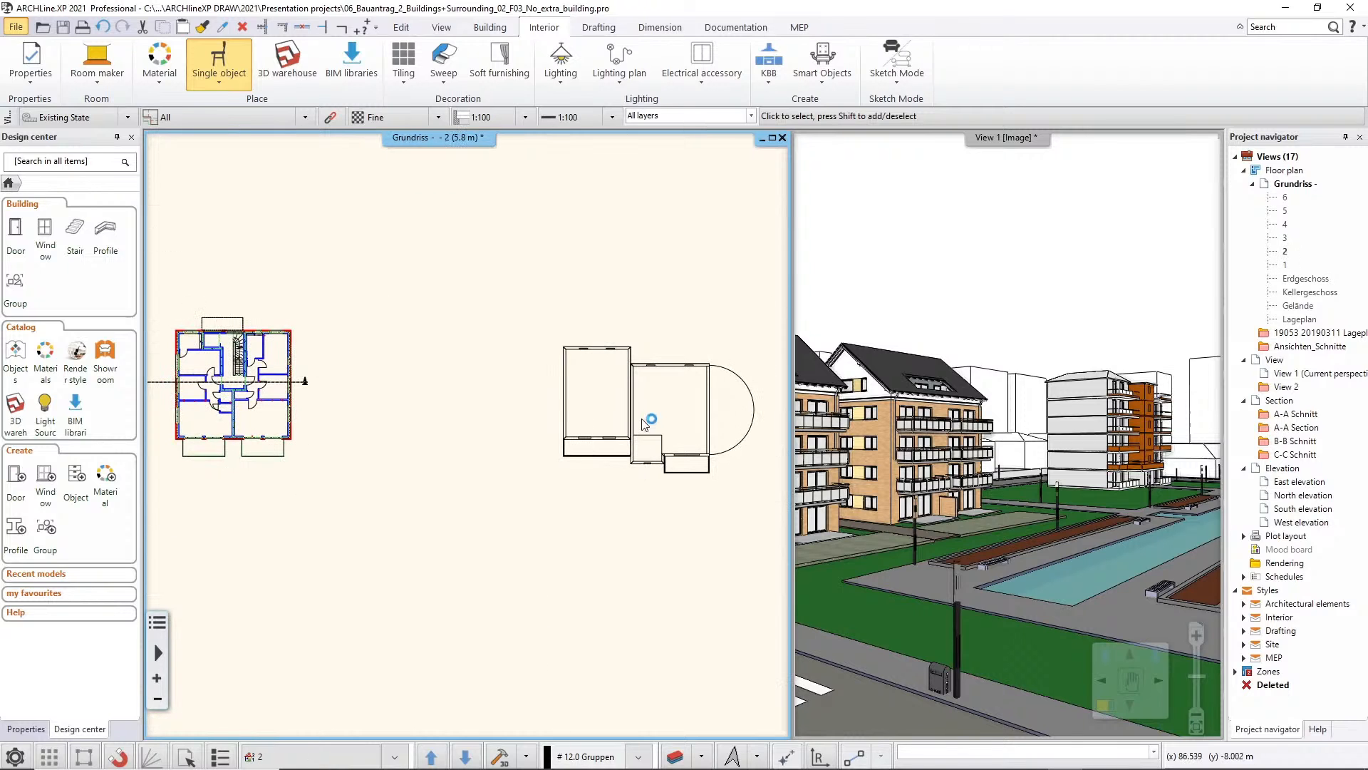
pyautogui.press('pagedown')
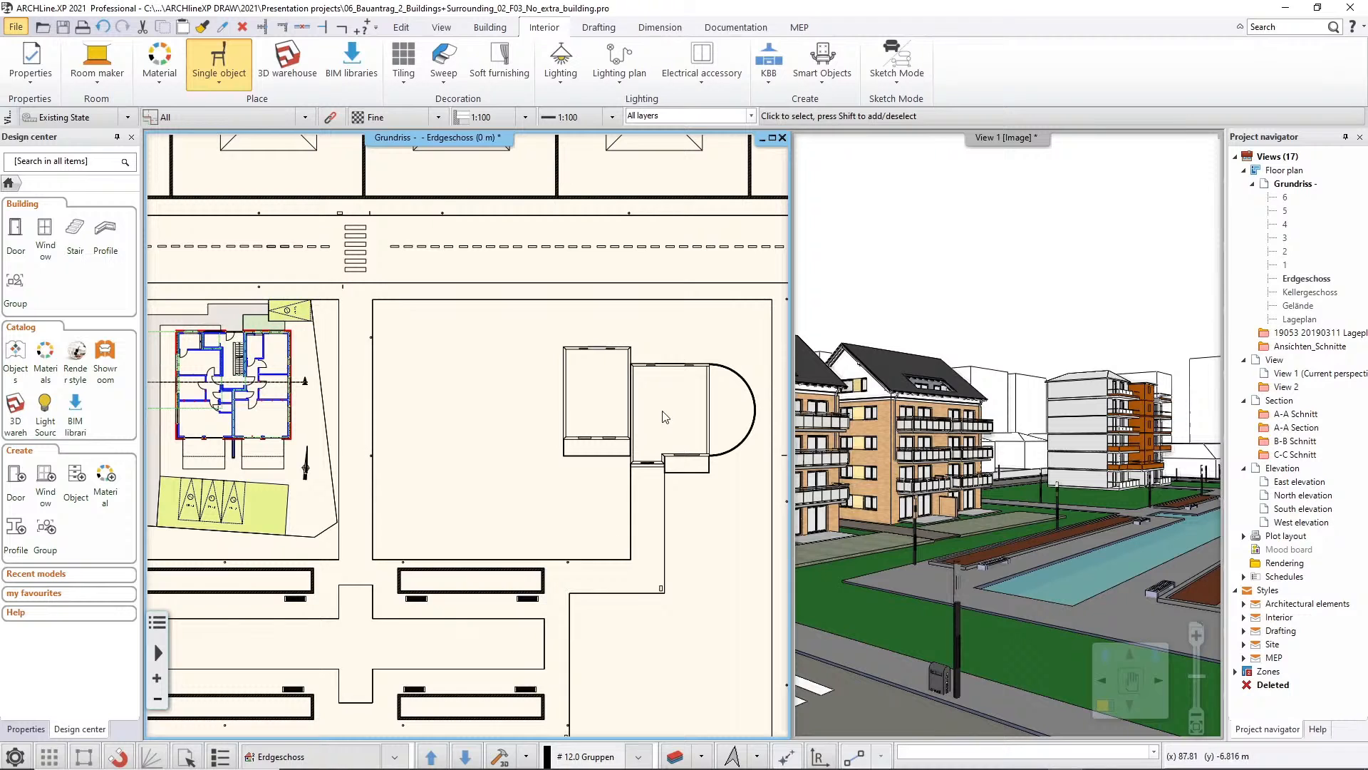
# Select two side walls of the linked building in the 3D view and inspect their IFC properties
pyautogui.click(1092, 453)
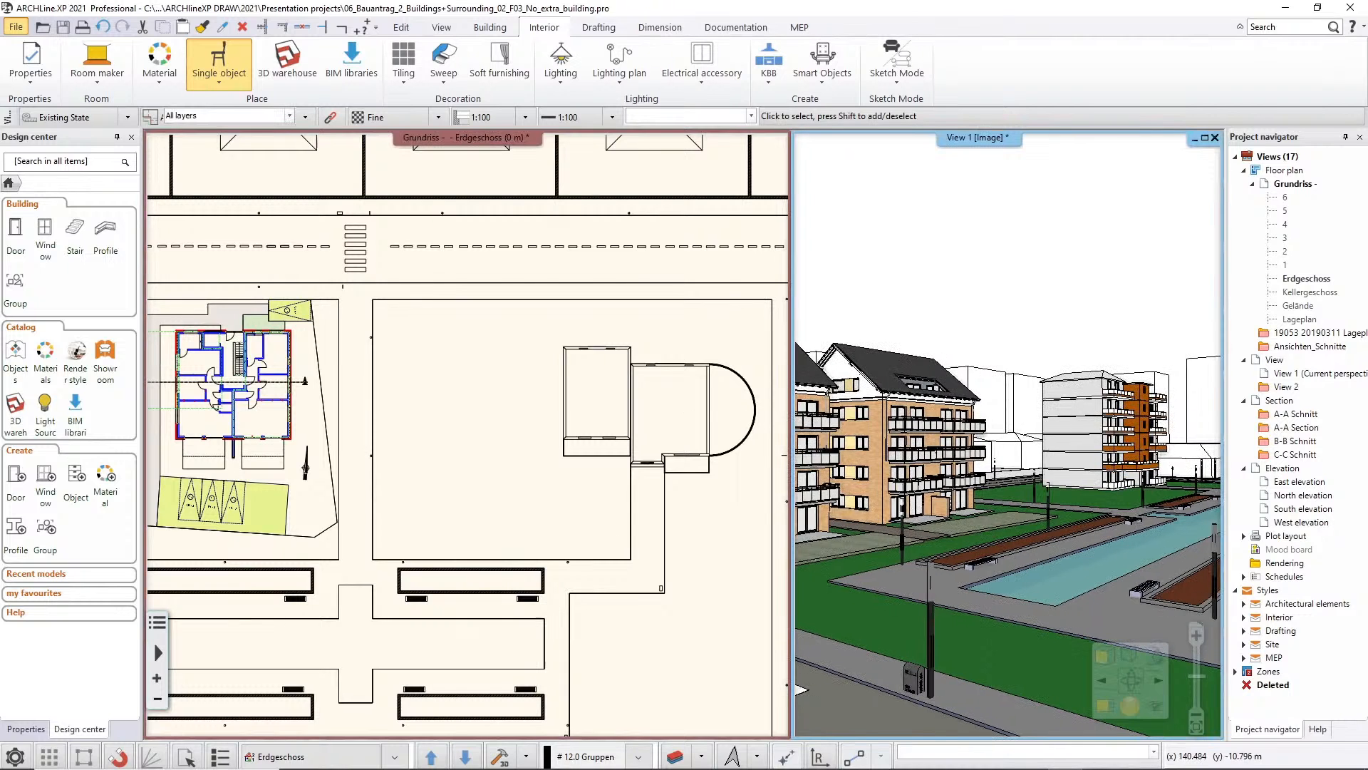
pyautogui.click(1076, 427)
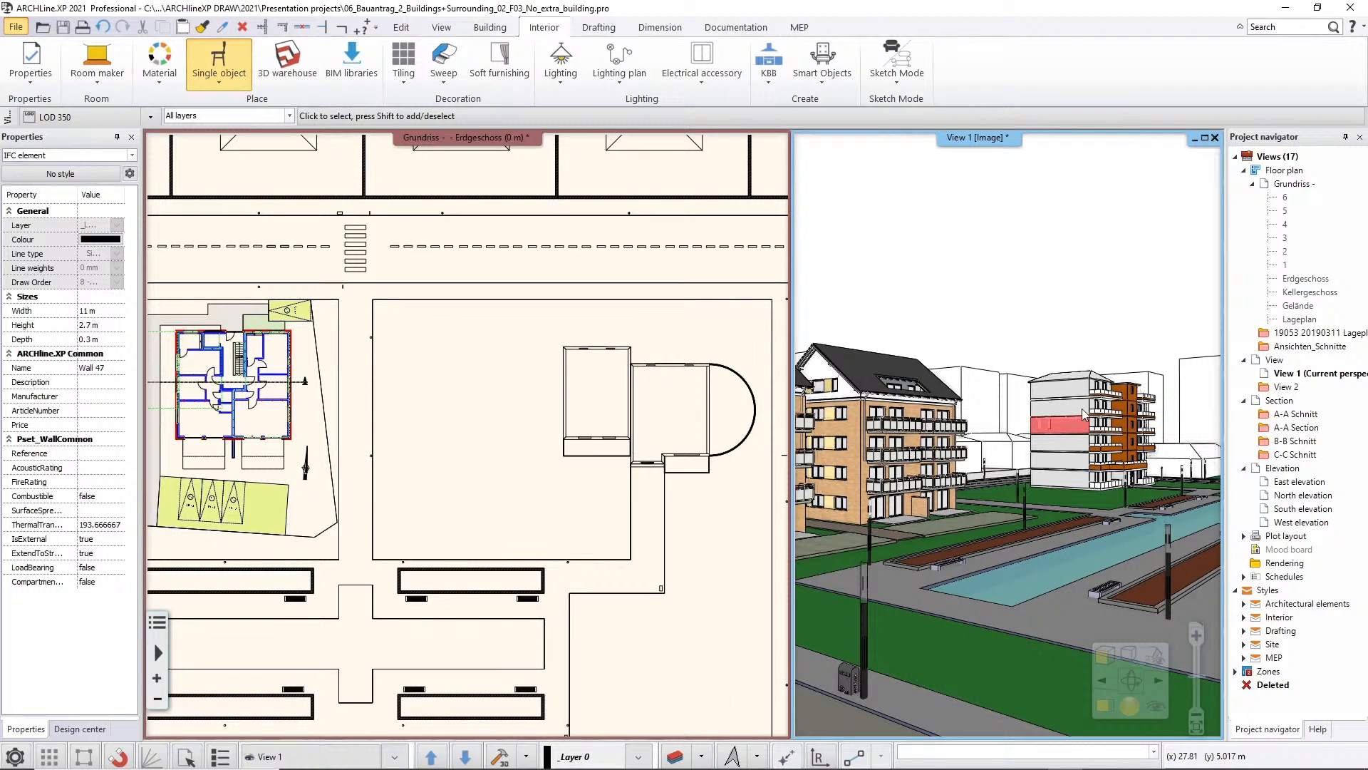
pyautogui.click(1084, 413)
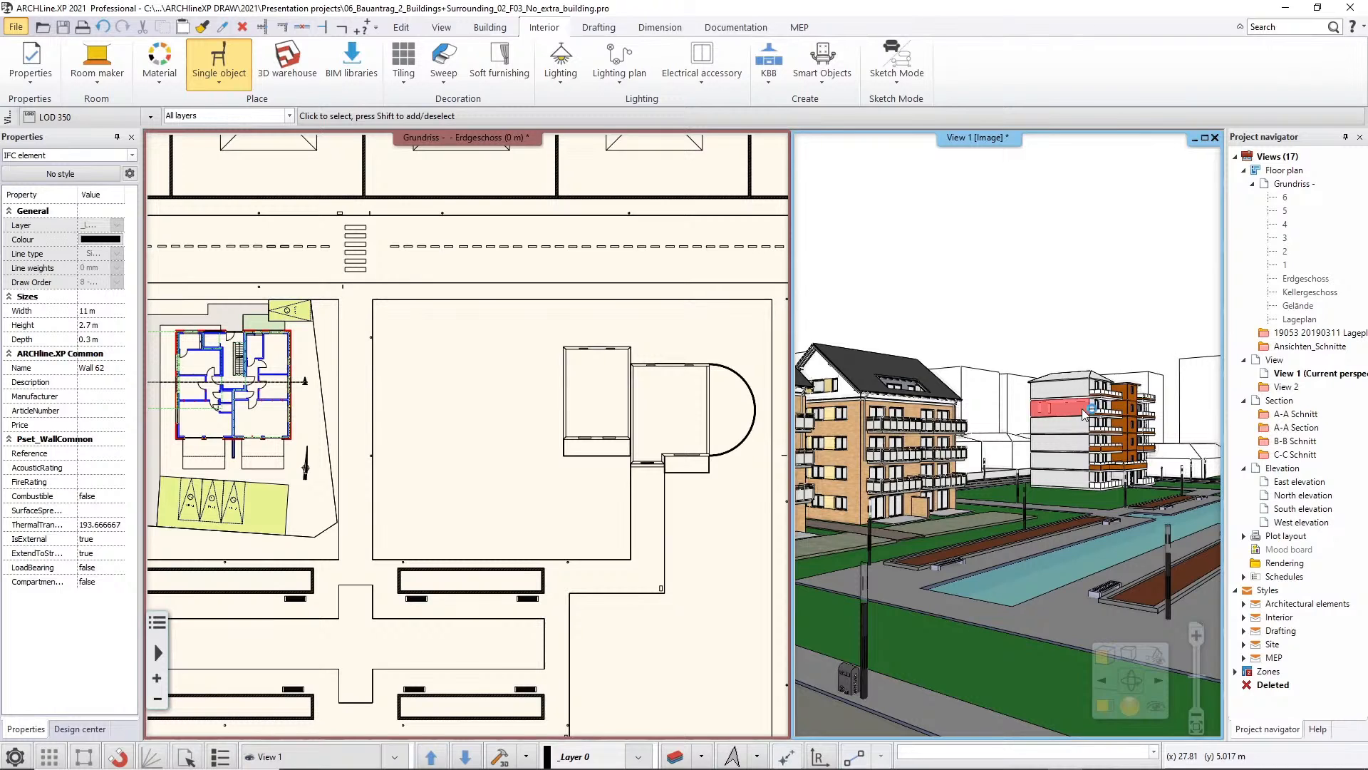
# Return to the Design center and examine the linked building from another angle in the maximized 3D view
pyautogui.click(80, 728)
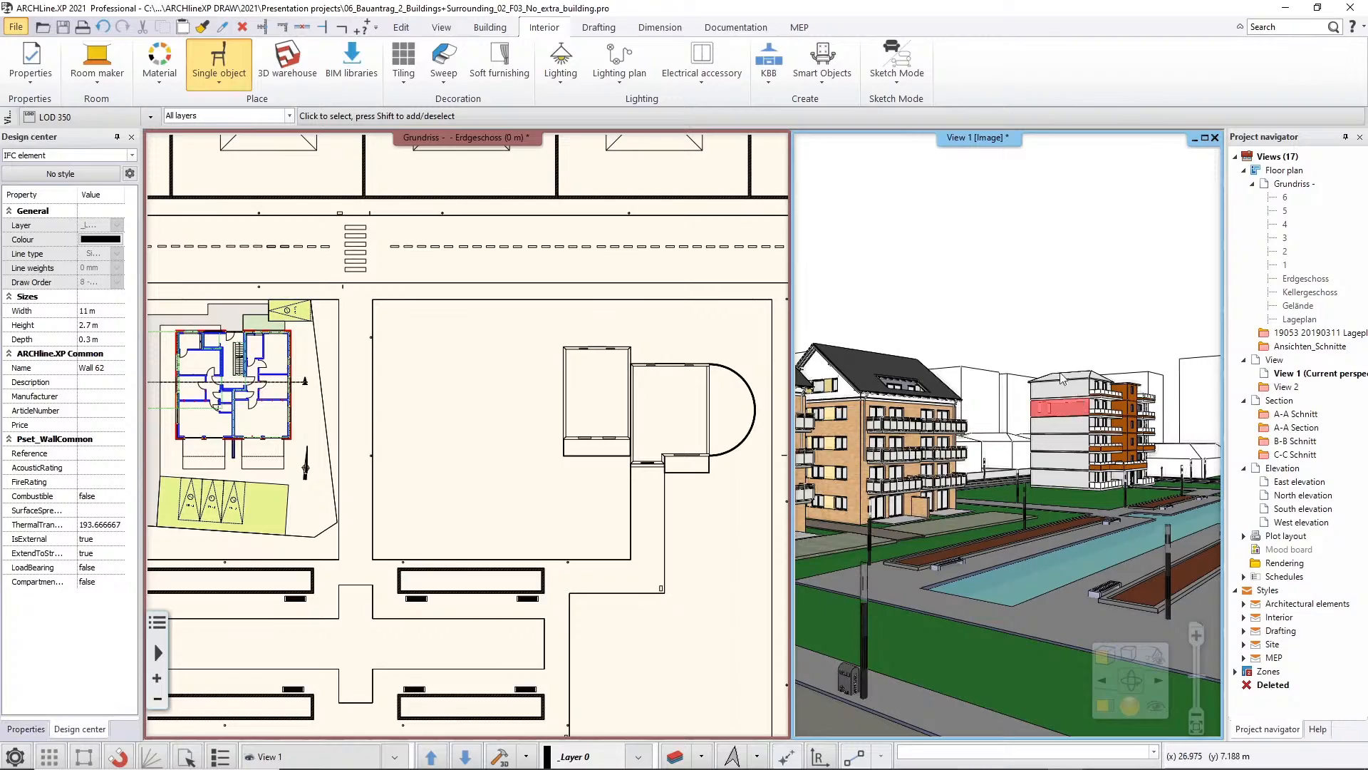
pyautogui.click(1205, 138)
pyautogui.moveTo(806, 399); pyautogui.dragTo(766, 391, button='middle')
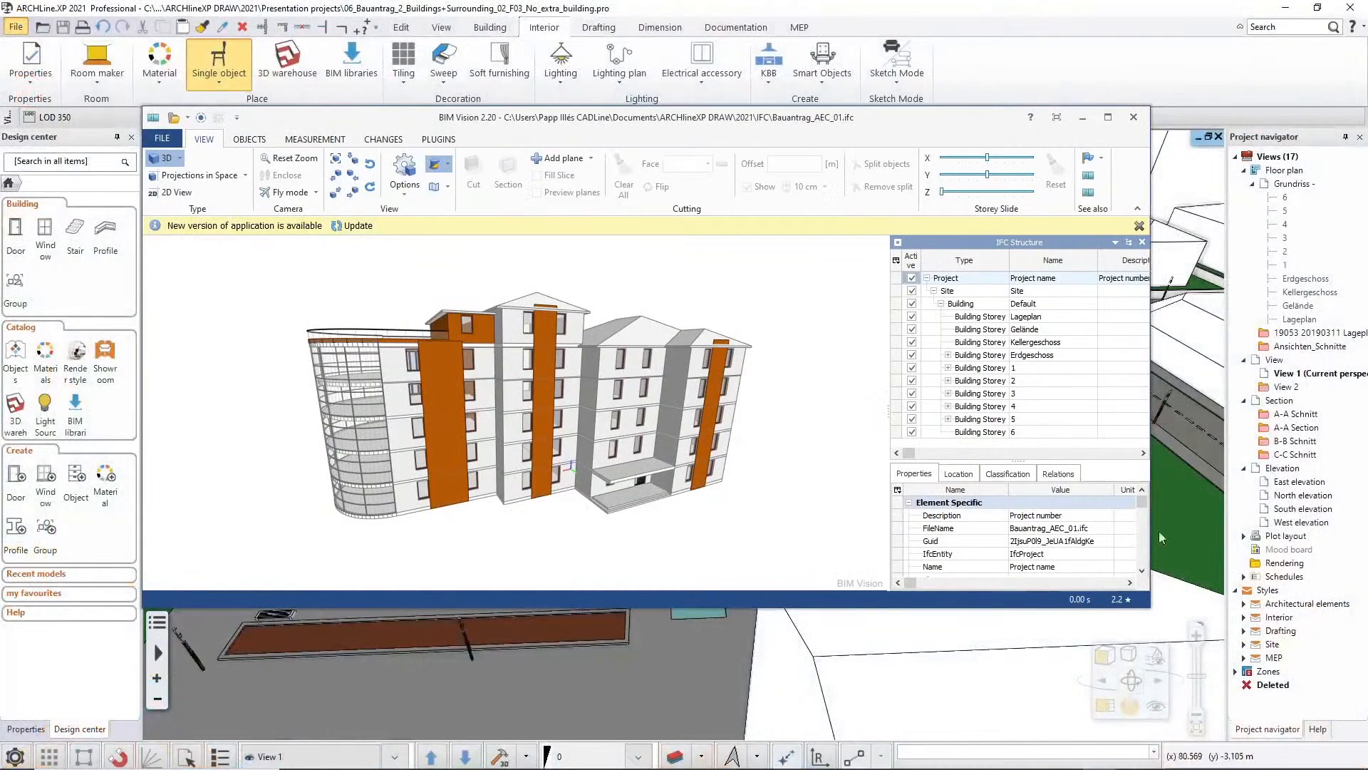
# Examine the updated Bauantrag_AEC_01.ifc building from another angle, and return to the site project in ARCHLine.XP
pyautogui.moveTo(839, 522); pyautogui.dragTo(801, 518)
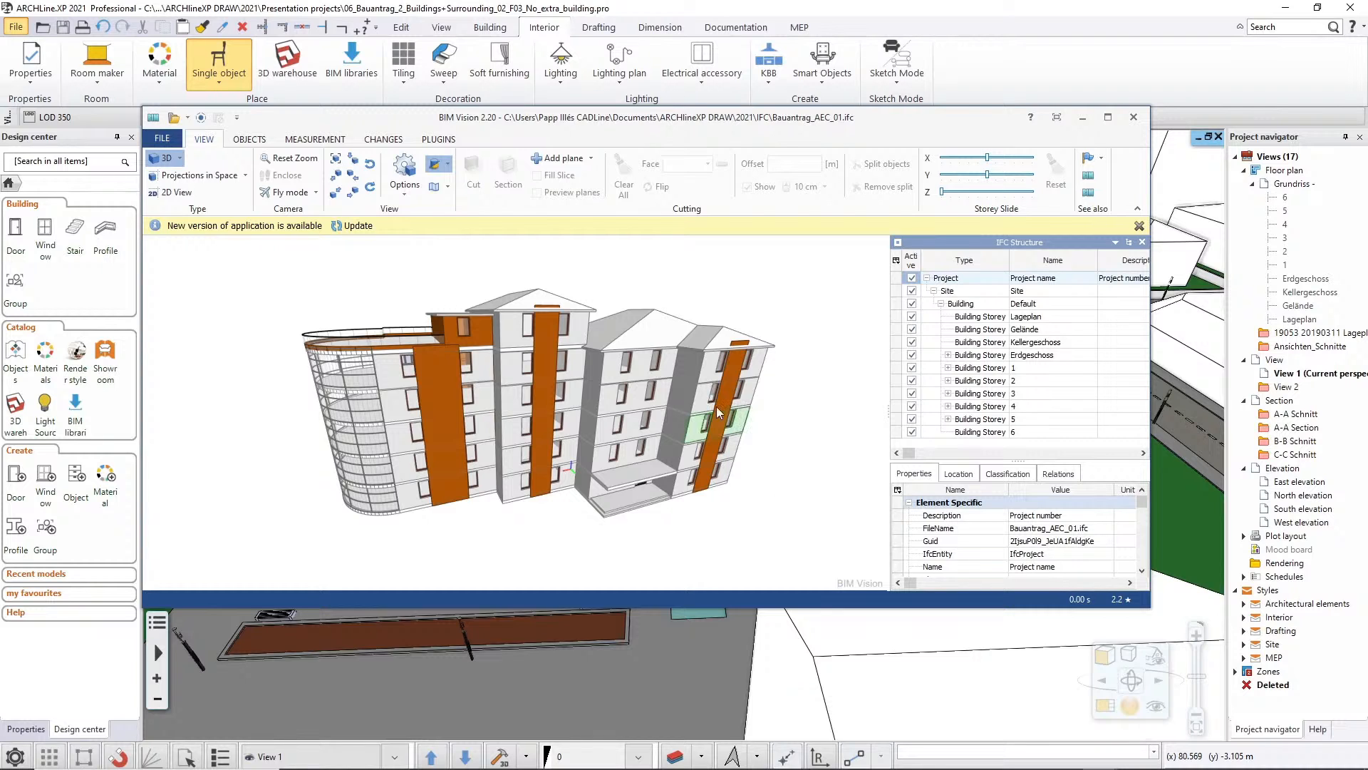
pyautogui.click(976, 16)
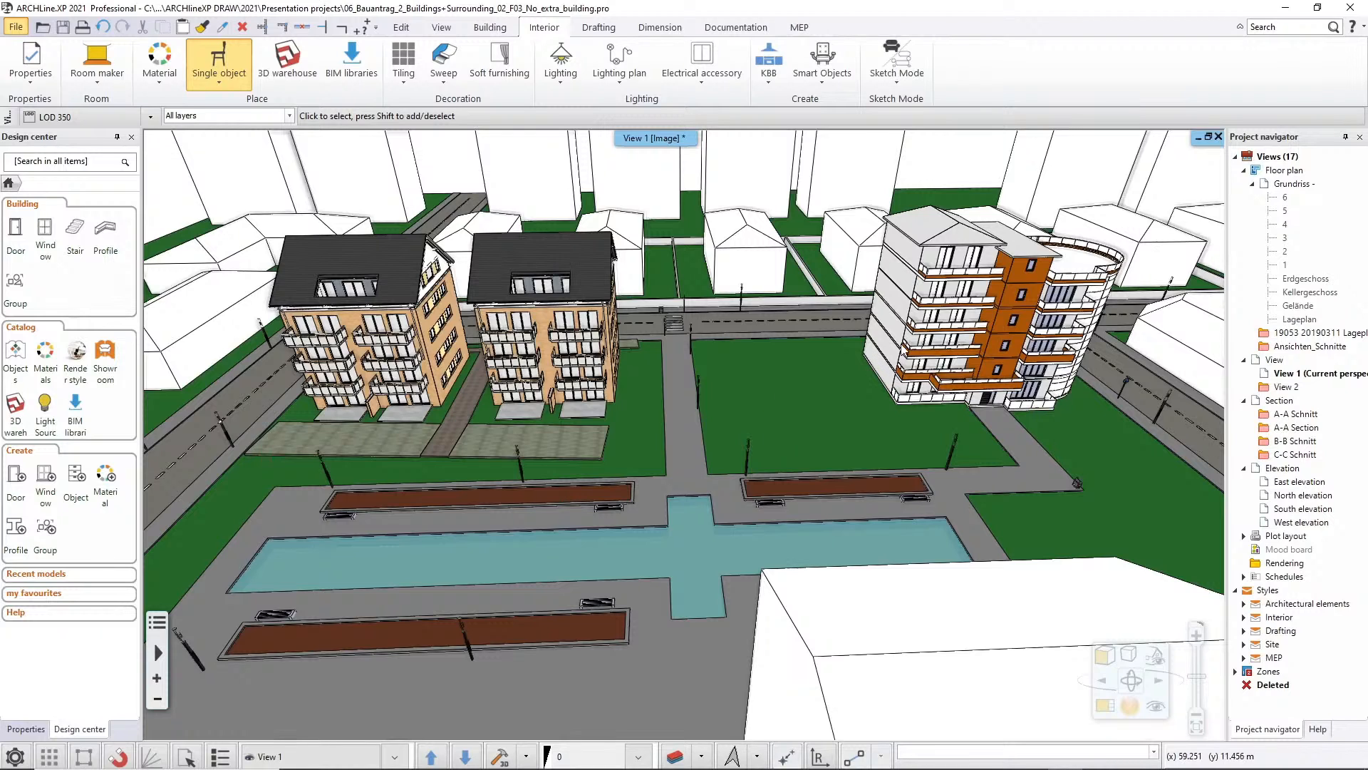
# Reload the linked Bauantrag building IFC through the External reference manager and confirm the update
pyautogui.click(16, 27)
pyautogui.moveTo(51, 237)
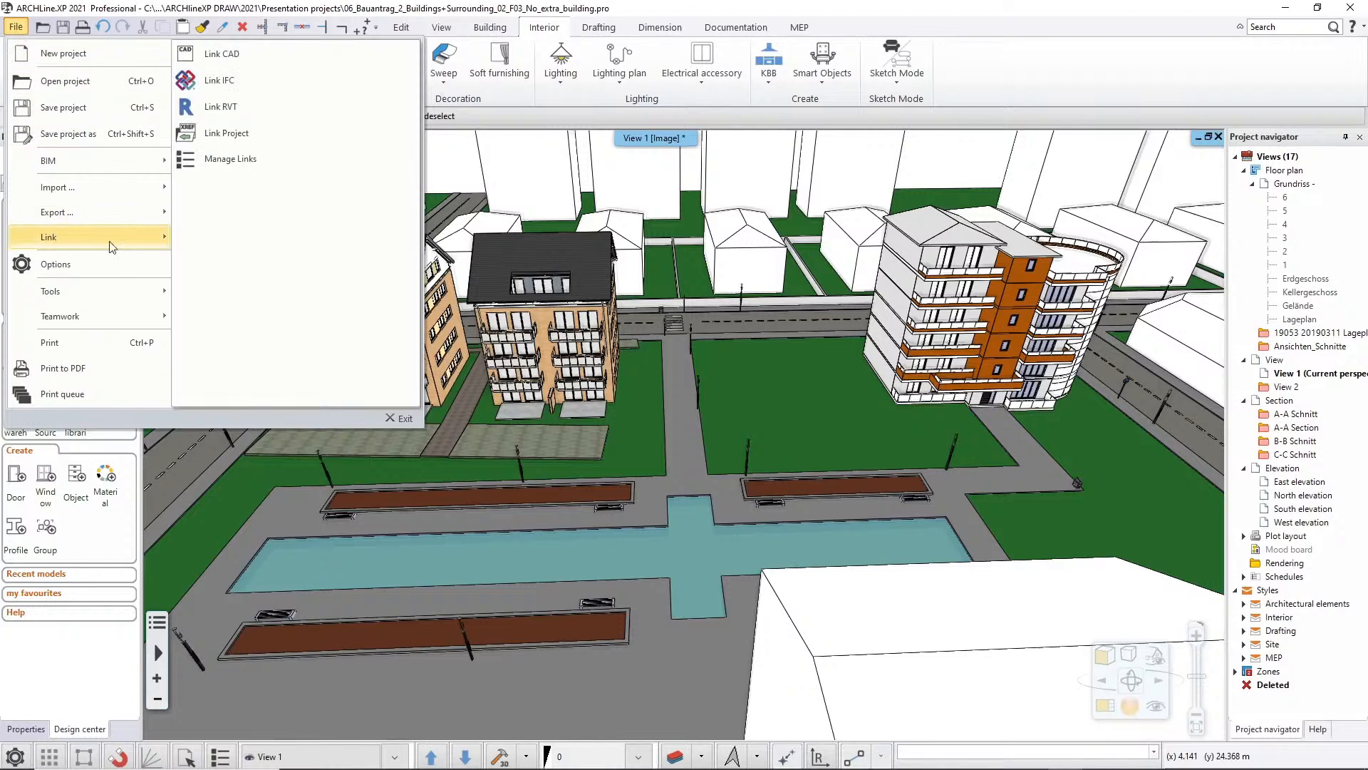
pyautogui.click(241, 158)
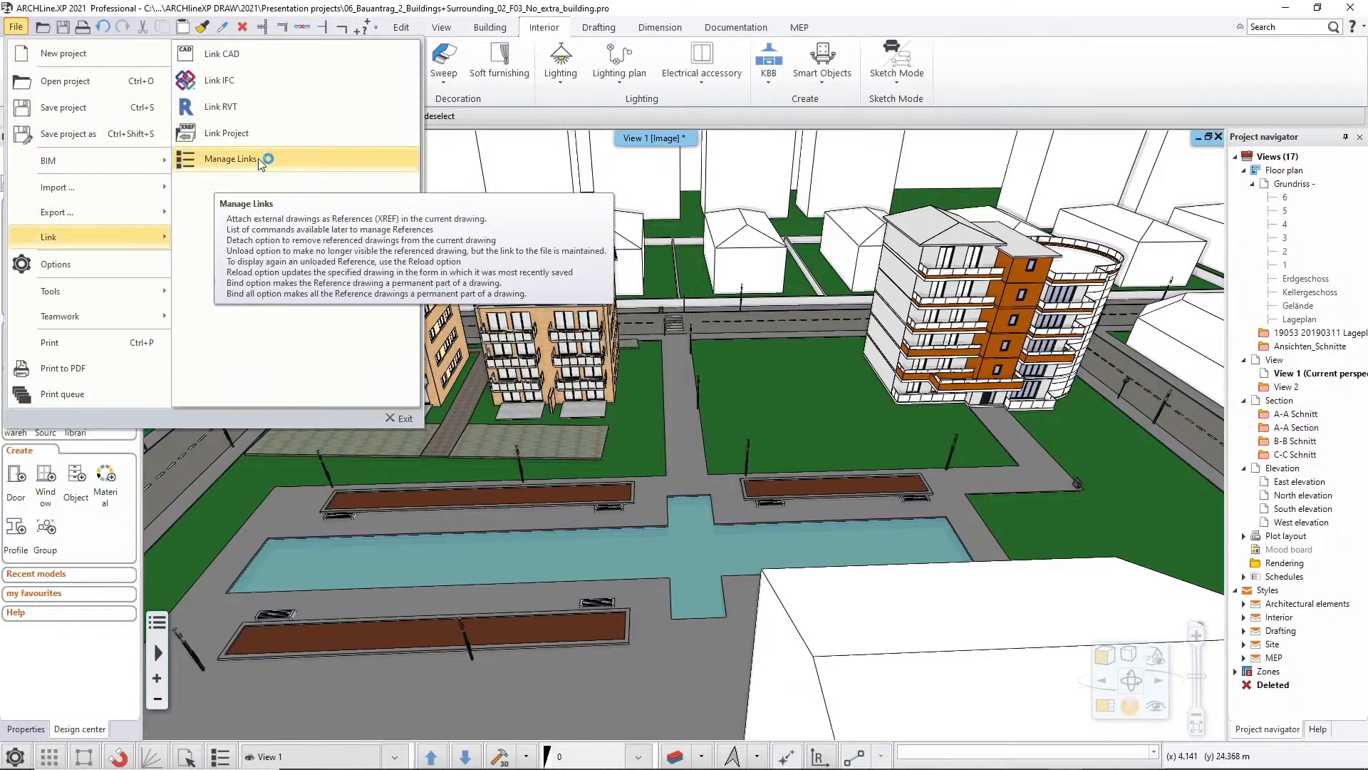
pyautogui.click(345, 170)
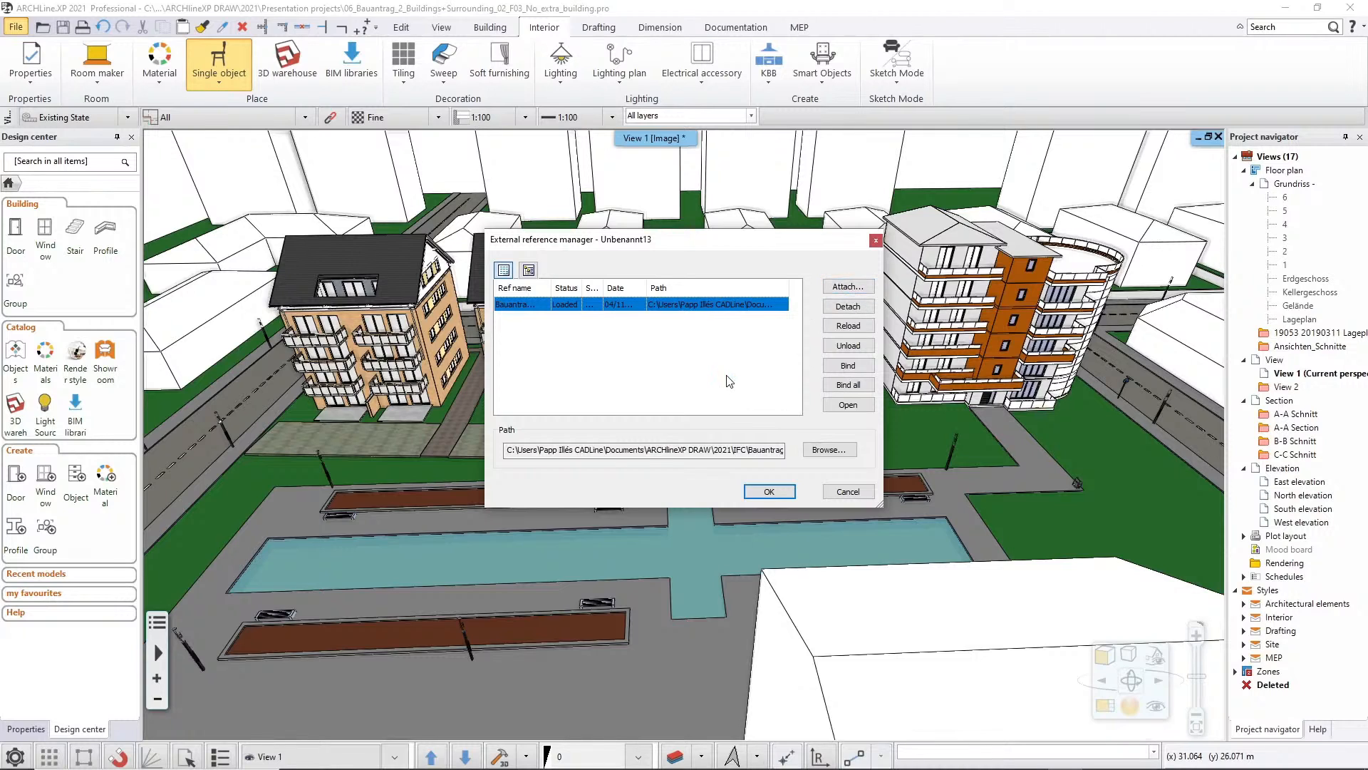
pyautogui.click(845, 328)
pyautogui.click(863, 328)
pyautogui.click(765, 494)
pyautogui.click(782, 494)
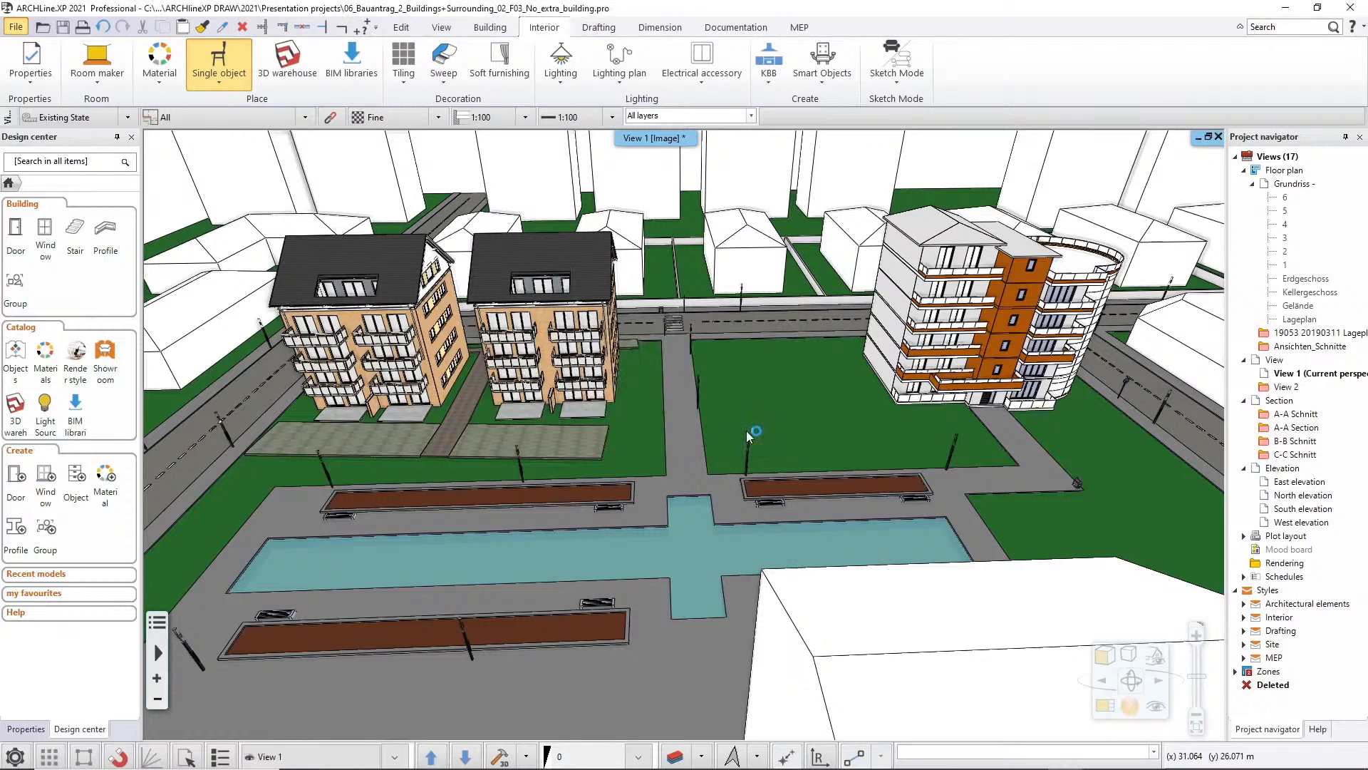
# Check that the project floors correspond to the IFC file's floors down to Erdgeschoss and Kellergeschoss, and accept the matching
pyautogui.click(838, 390)
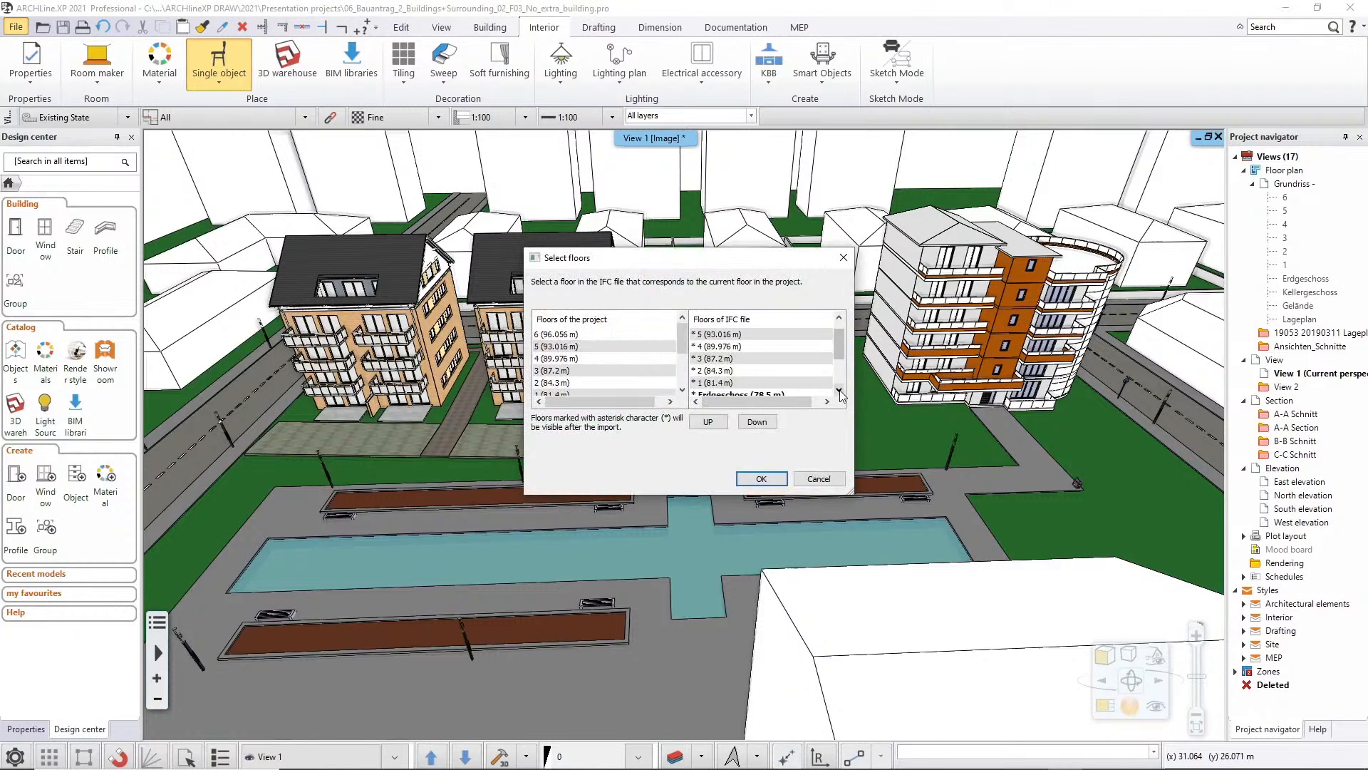
pyautogui.click(682, 389)
pyautogui.click(683, 390)
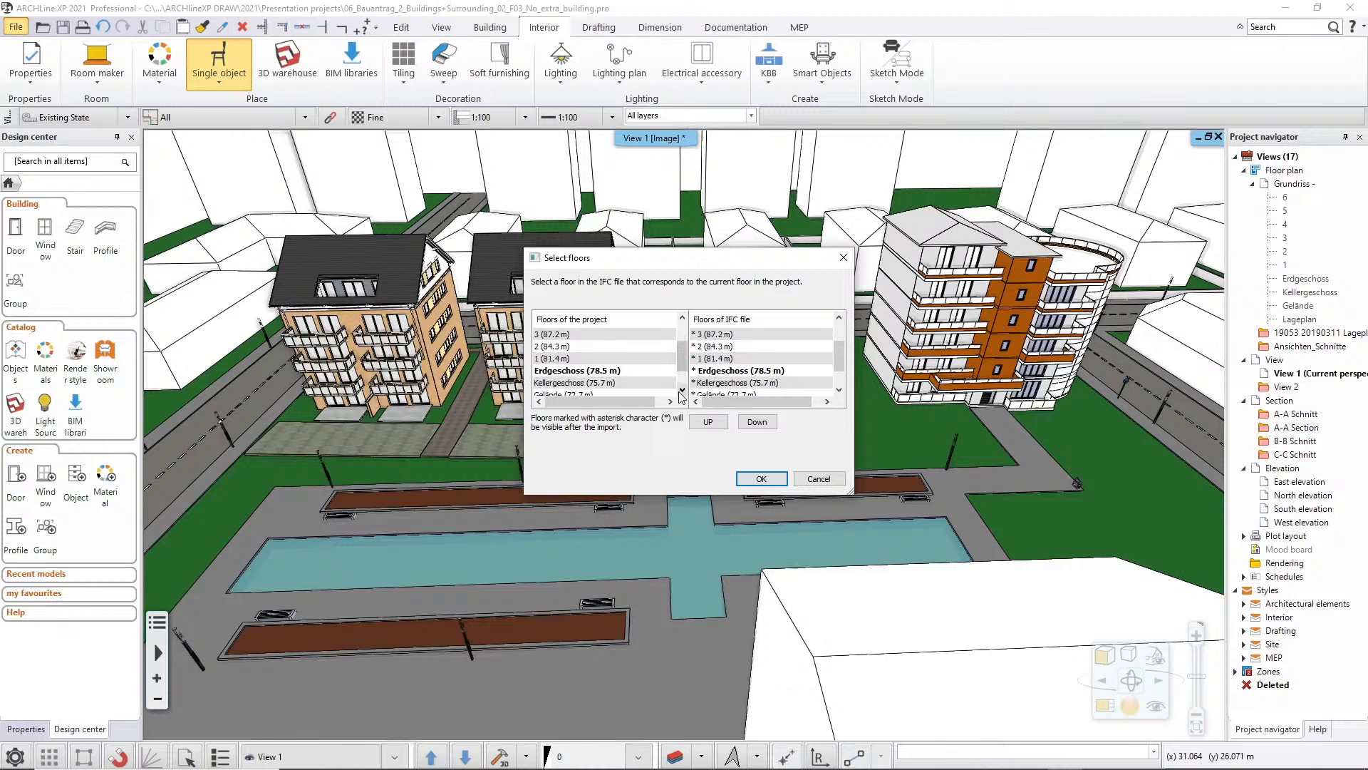
pyautogui.click(775, 479)
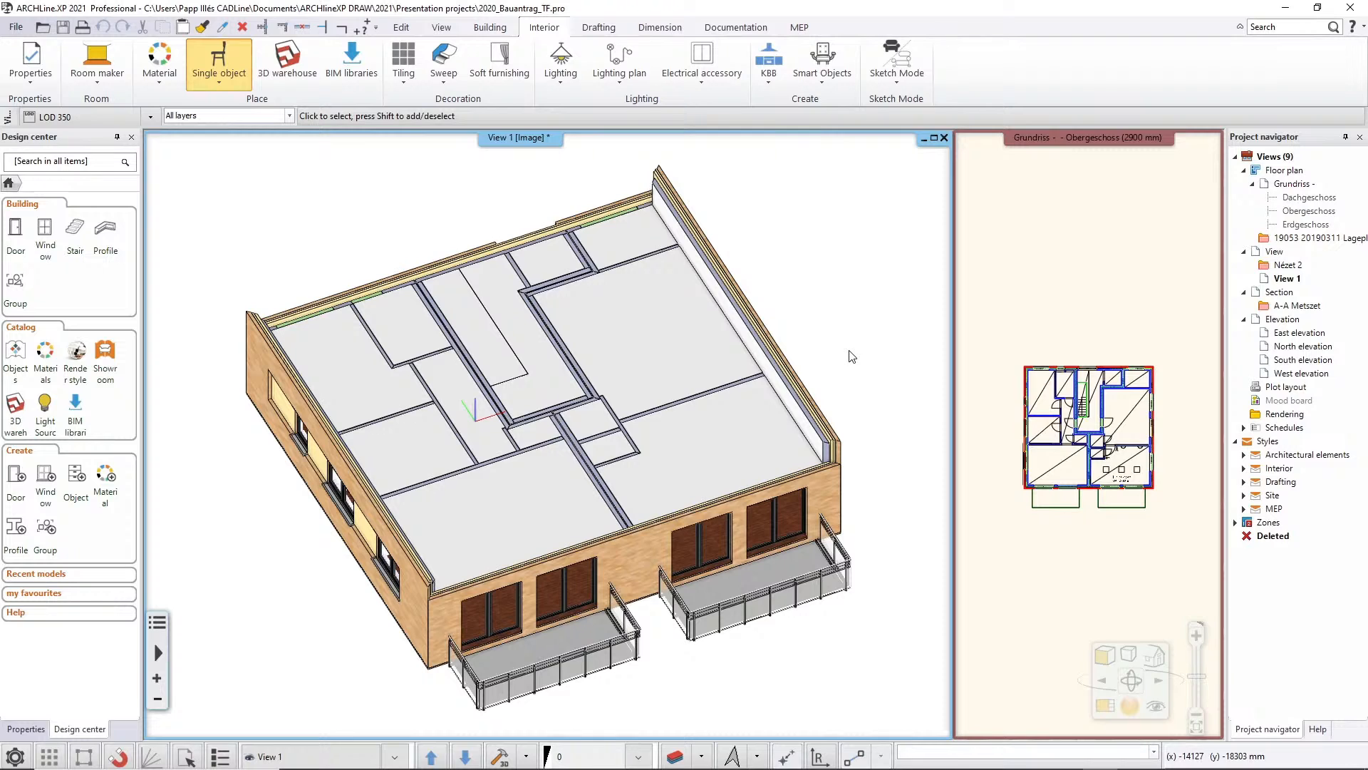
# Start an IFC link in the 2020_Bauantrag_TF project, using Bauantrag_MEP_00.ifc from the IFC folder
pyautogui.click(14, 28)
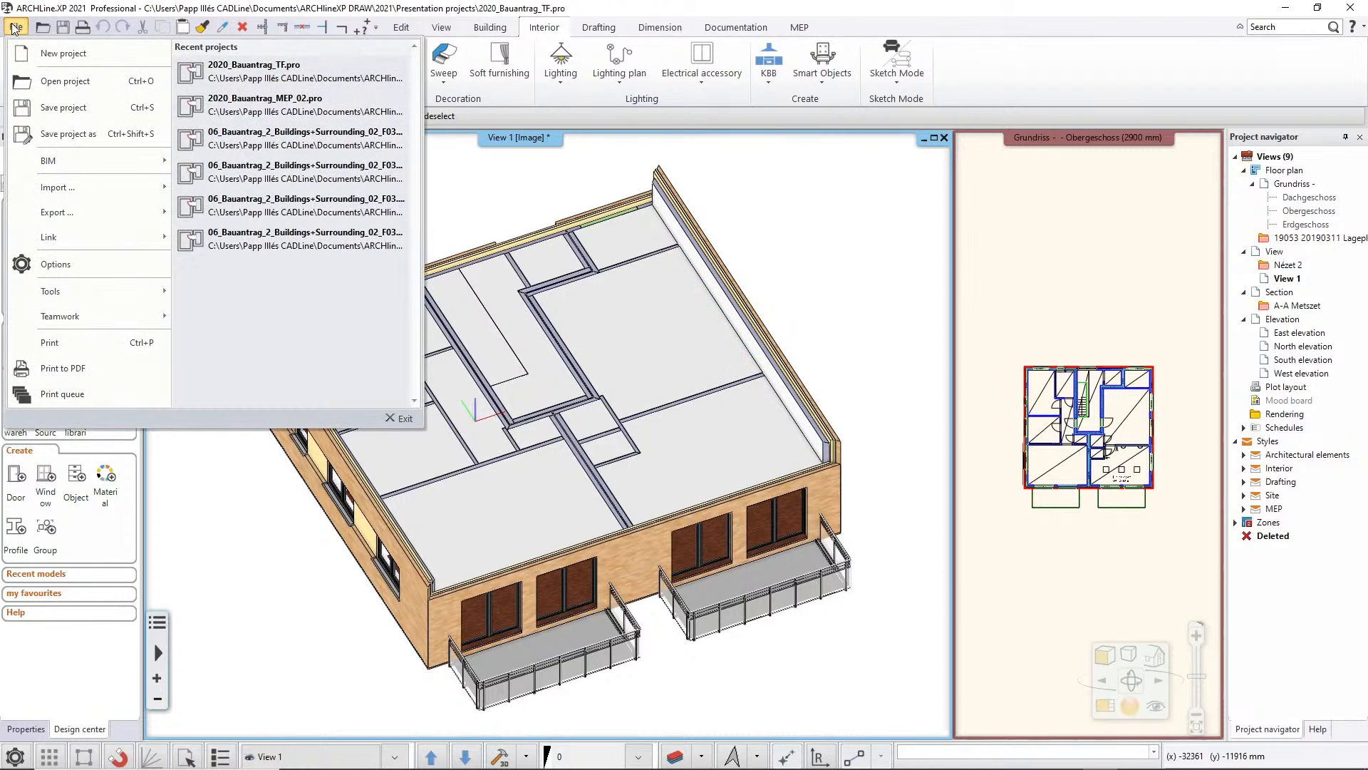
pyautogui.moveTo(54, 237)
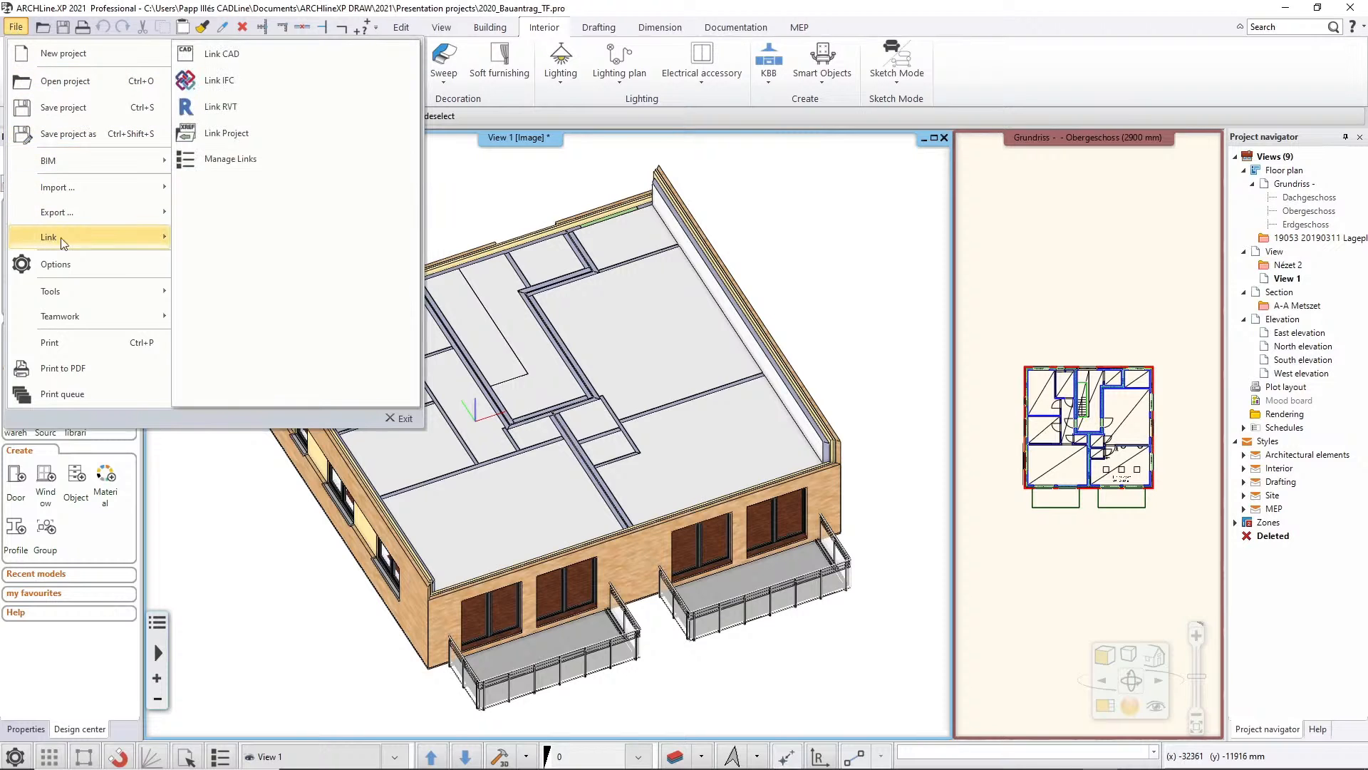
pyautogui.click(262, 82)
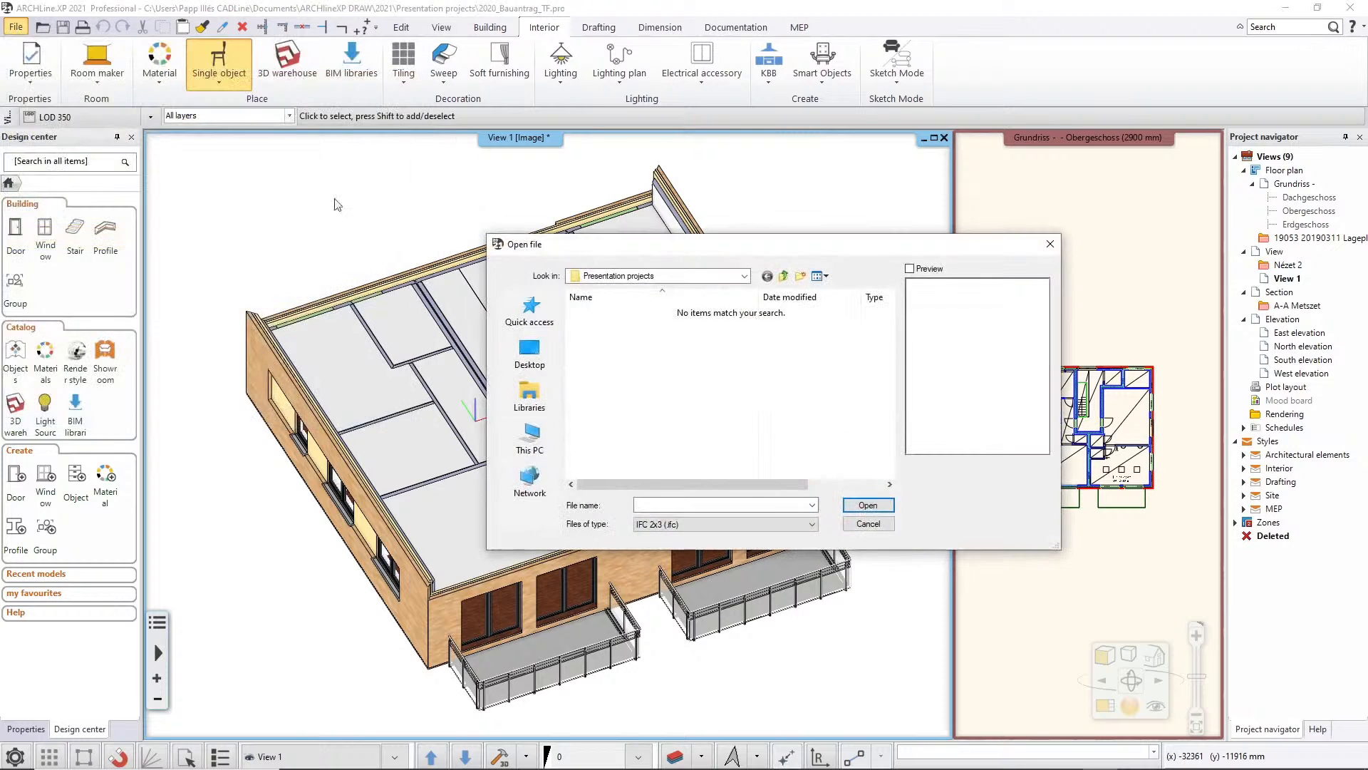
pyautogui.click(783, 276)
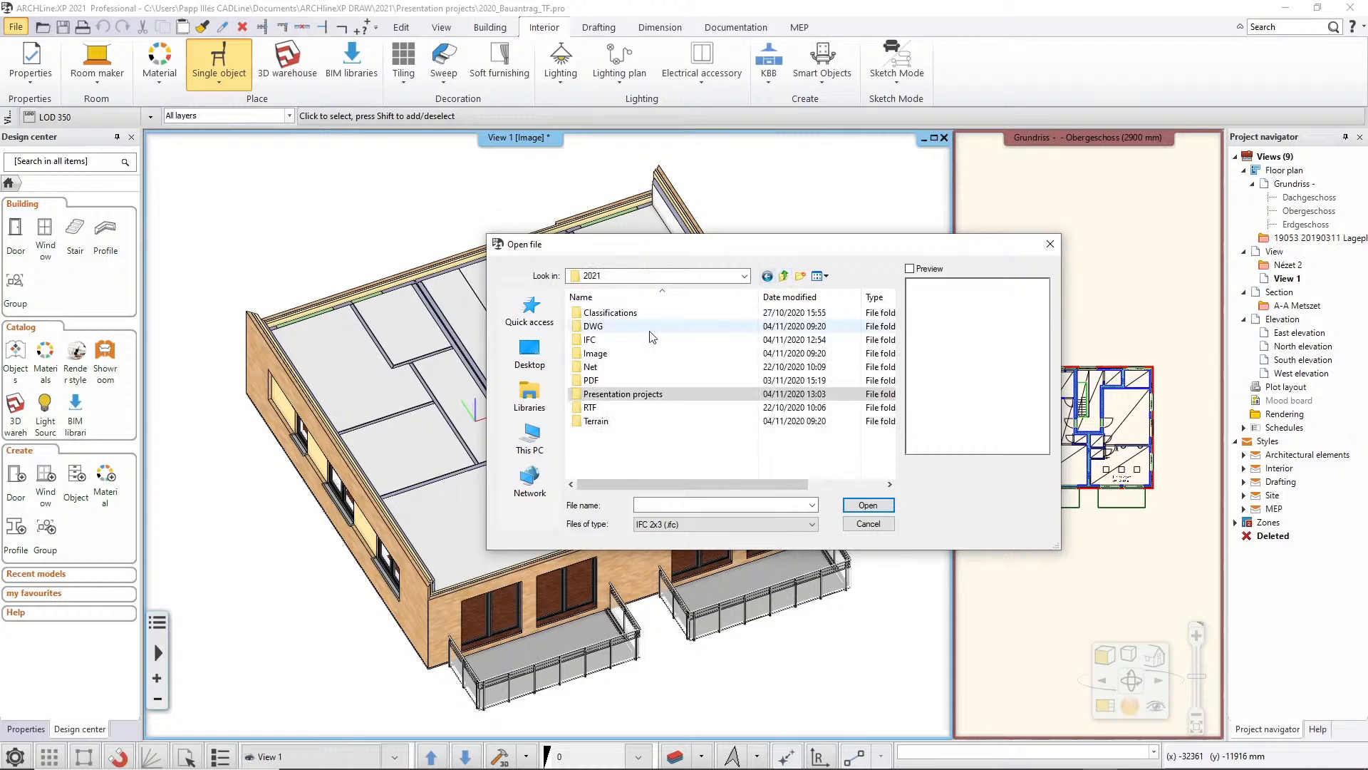
pyautogui.doubleClick(590, 340)
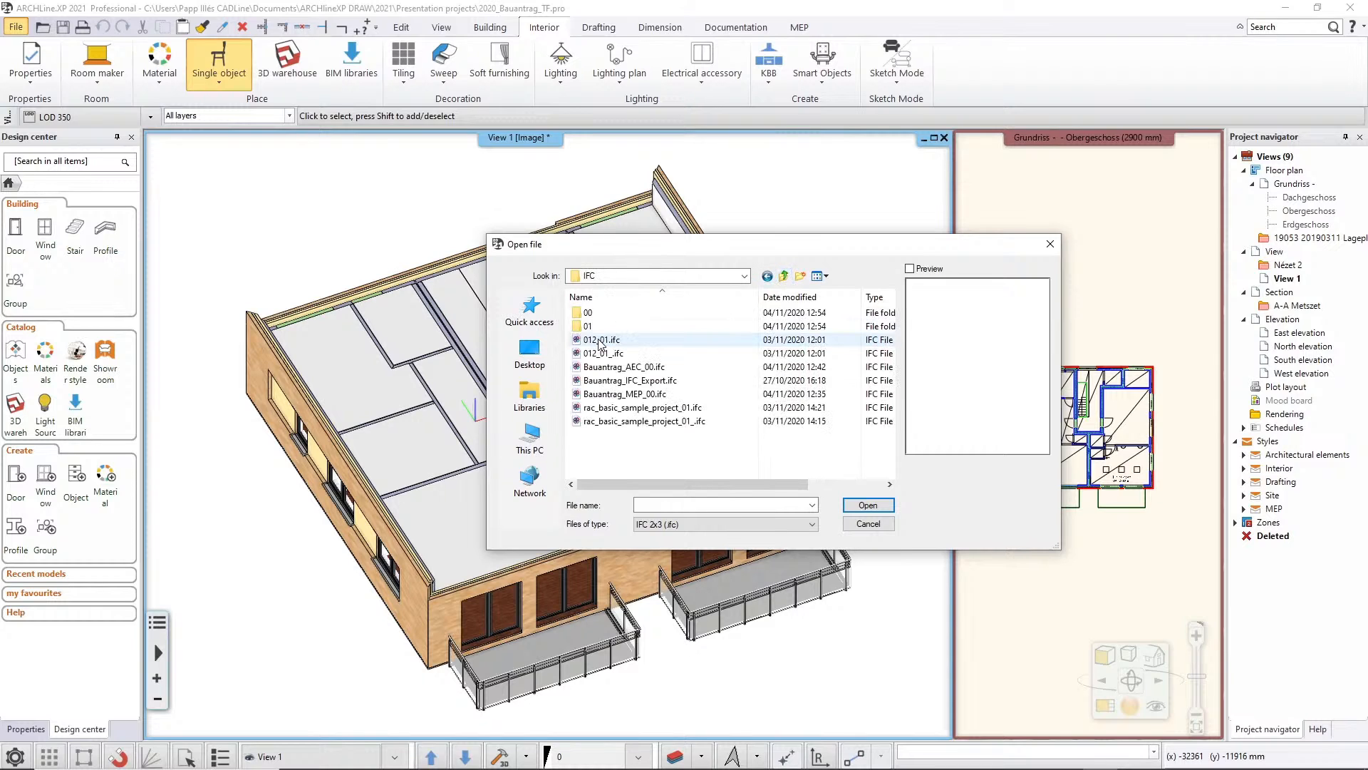
pyautogui.click(645, 400)
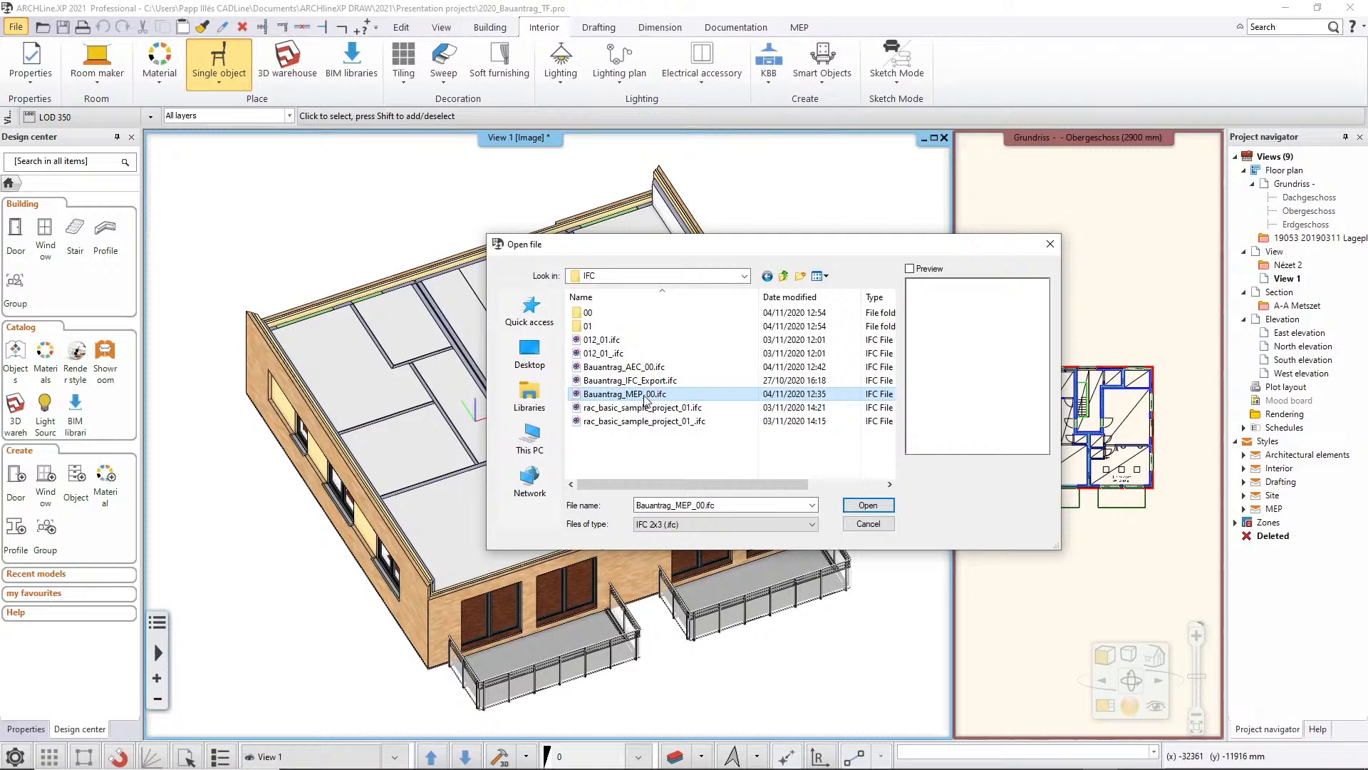
pyautogui.click(871, 506)
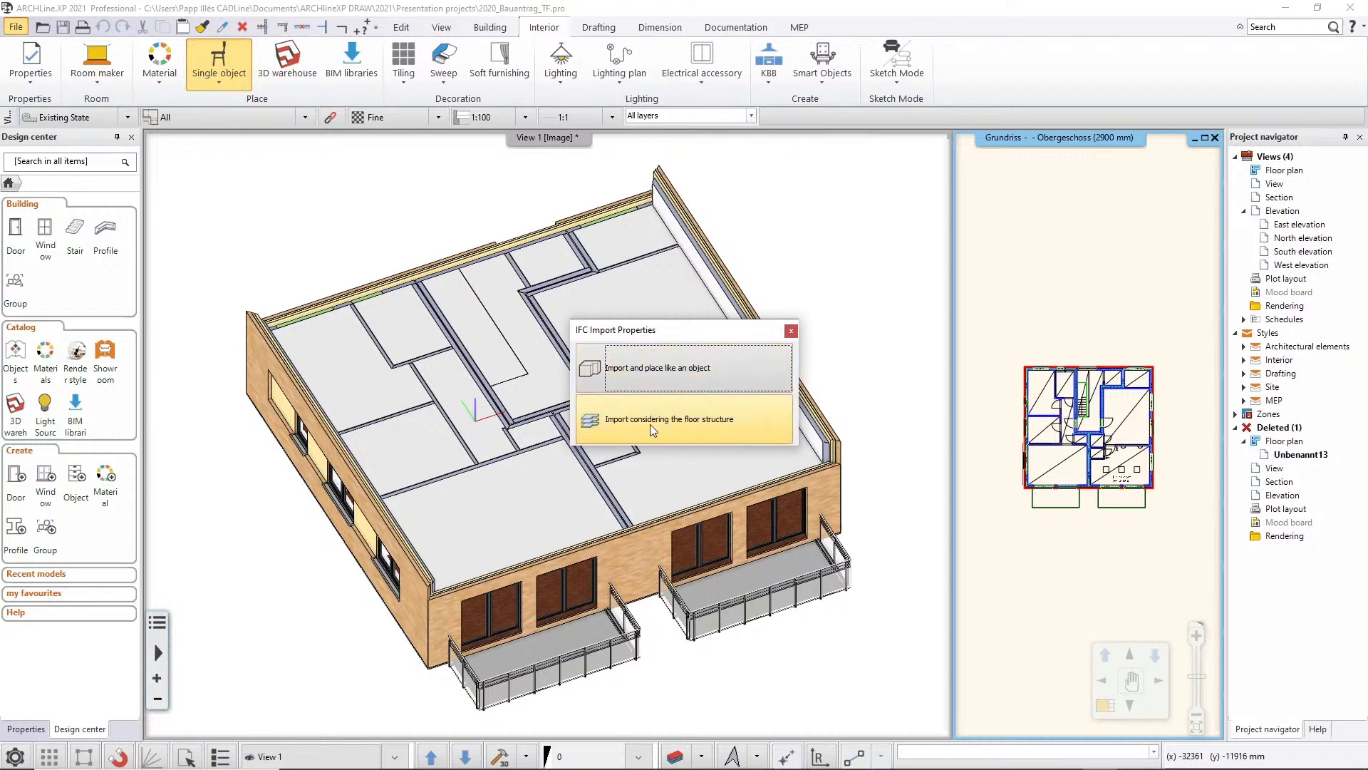
# Import the MEP model considering the floor structure, match Obergeschoss to Obergeschoss, and position it automatically with its original coordinates
pyautogui.click(749, 422)
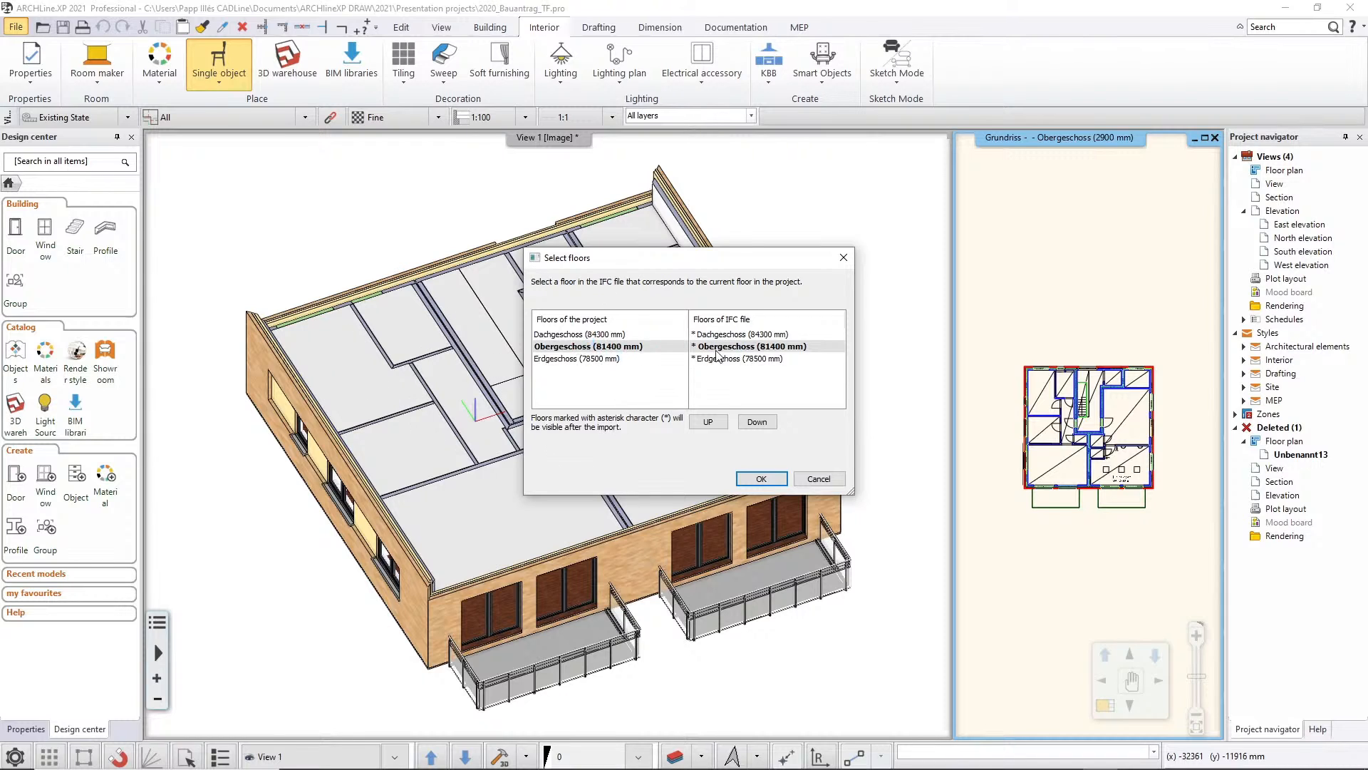
pyautogui.click(578, 349)
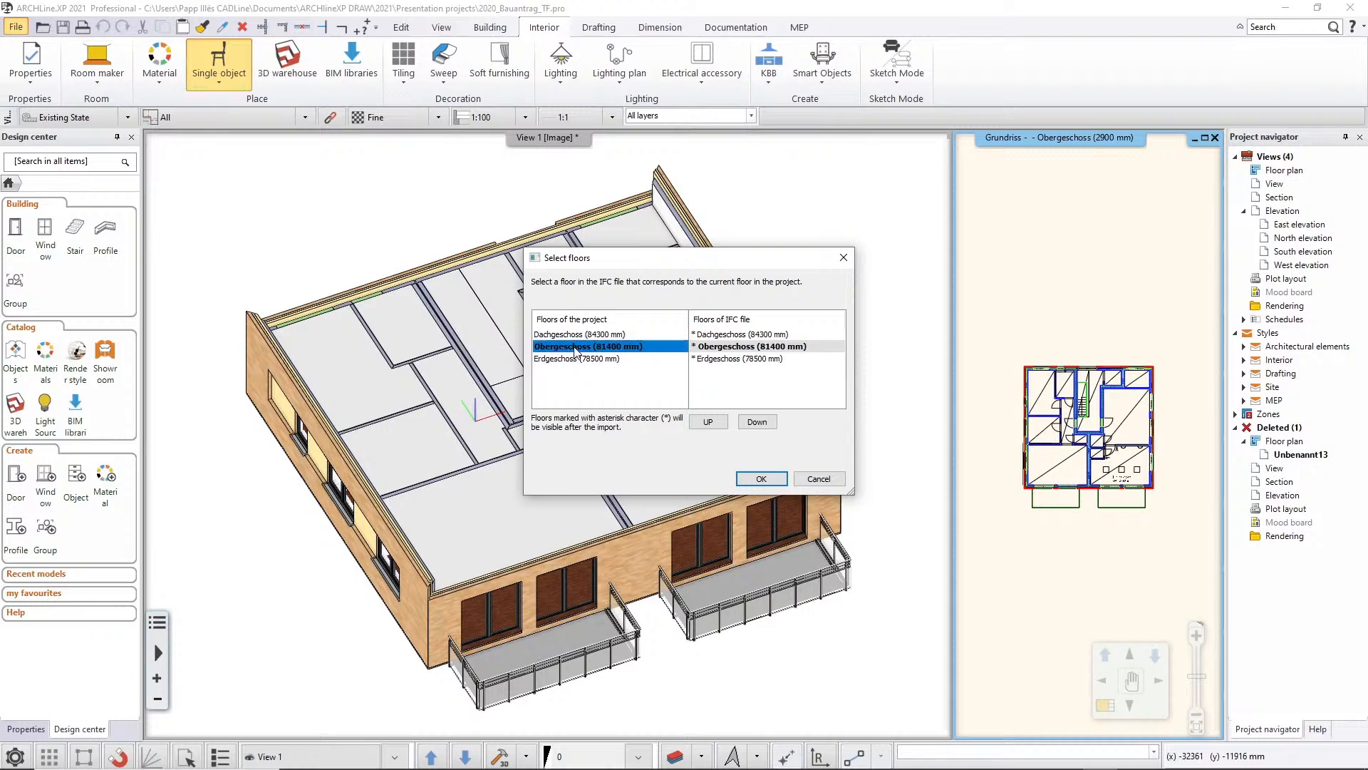
pyautogui.click(711, 348)
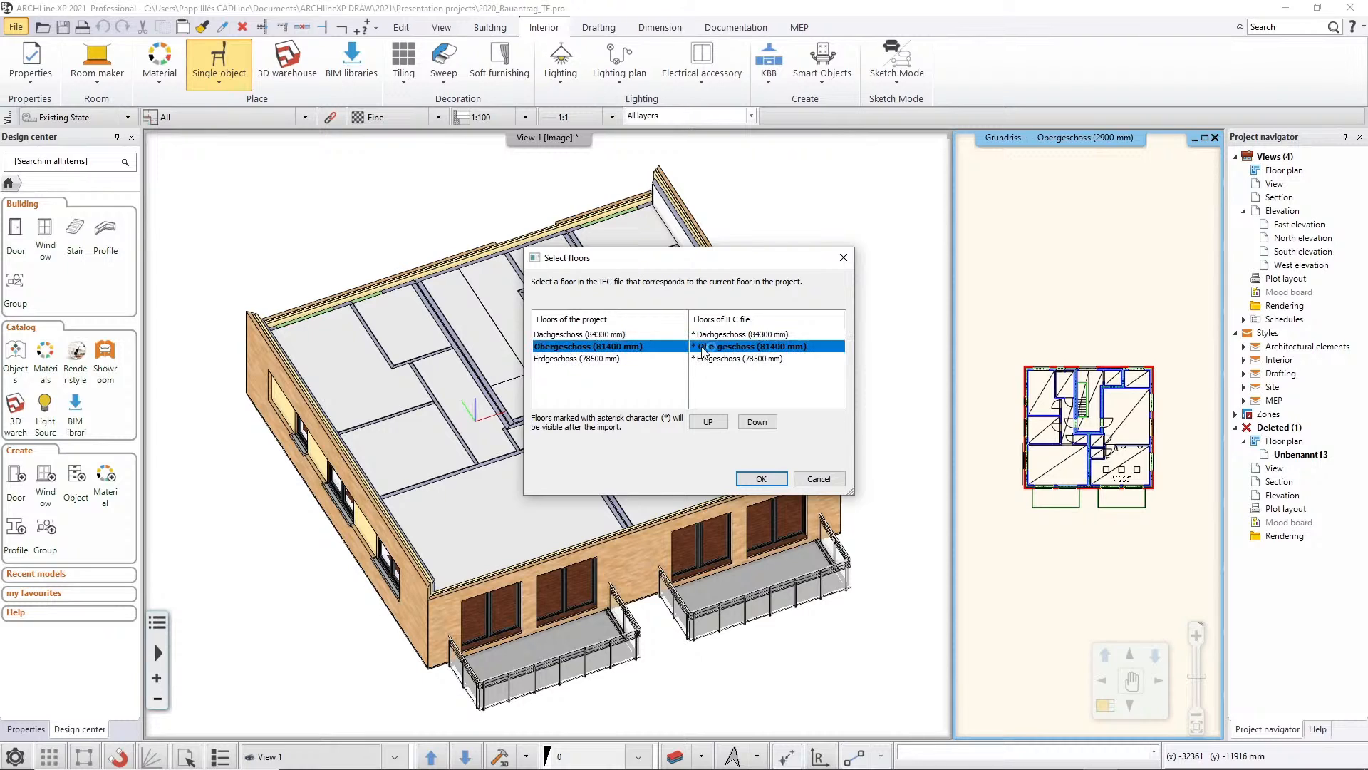
pyautogui.click(761, 480)
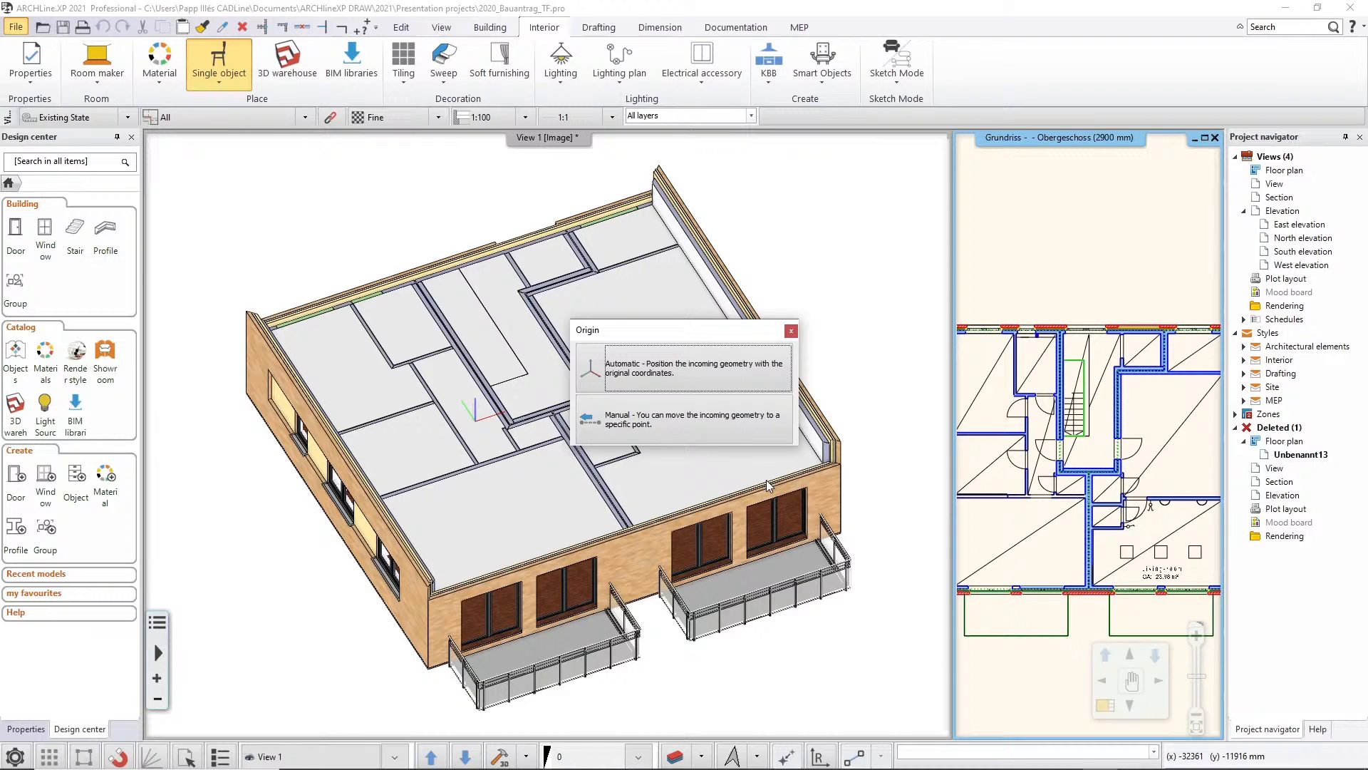
pyautogui.click(713, 379)
pyautogui.click(703, 374)
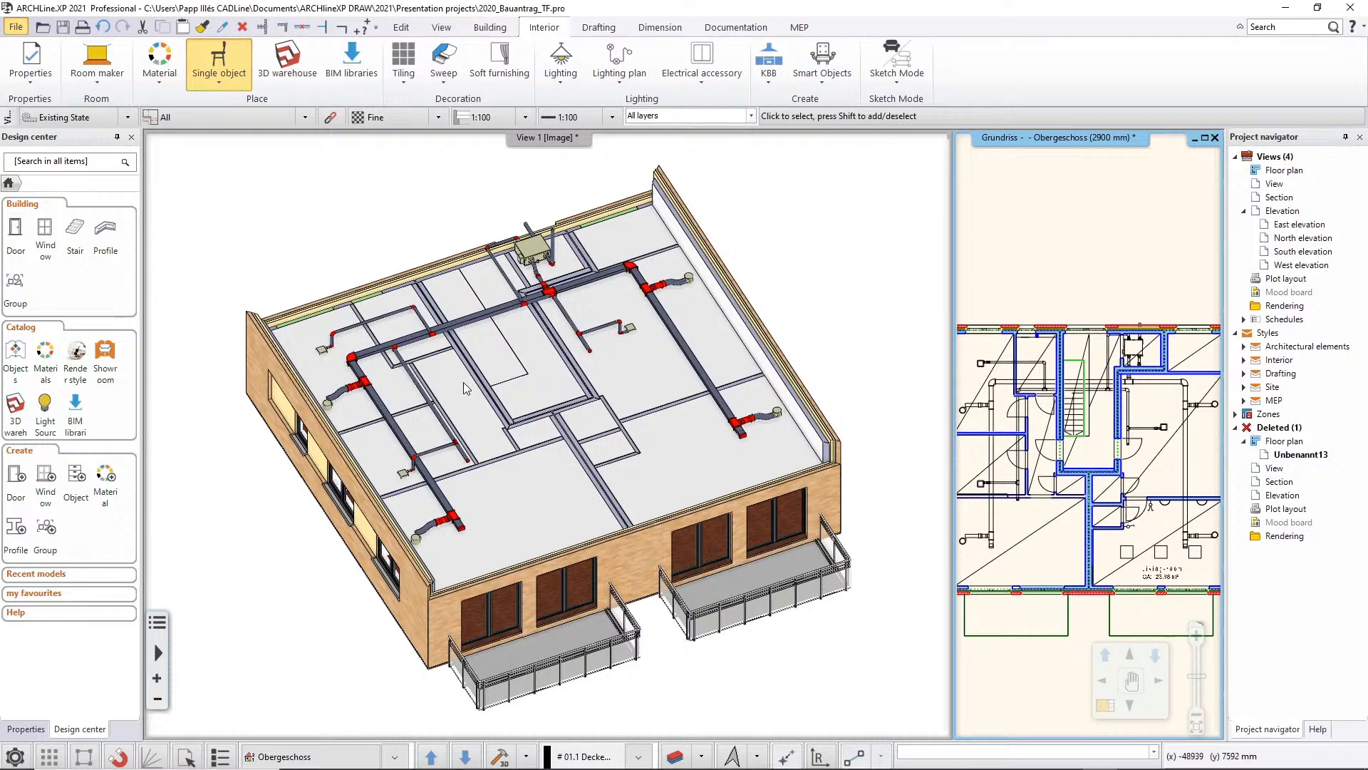
# Compare the ductwork of Bauantrag_MEP_01.ifc in BIM Vision with the linked ducts in the building, and minimise the viewer
pyautogui.moveTo(498, 349); pyautogui.dragTo(526, 347, button='middle')
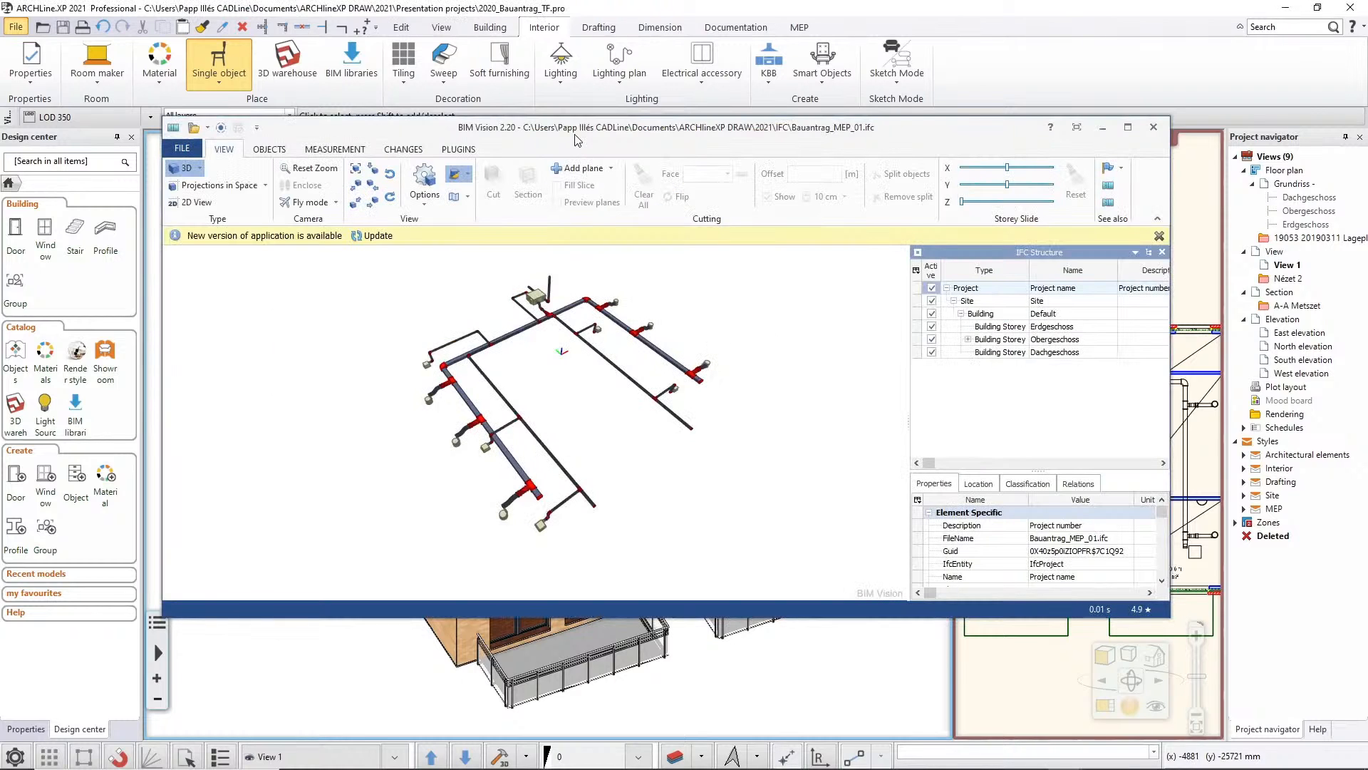
pyautogui.moveTo(589, 132); pyautogui.dragTo(945, 93)
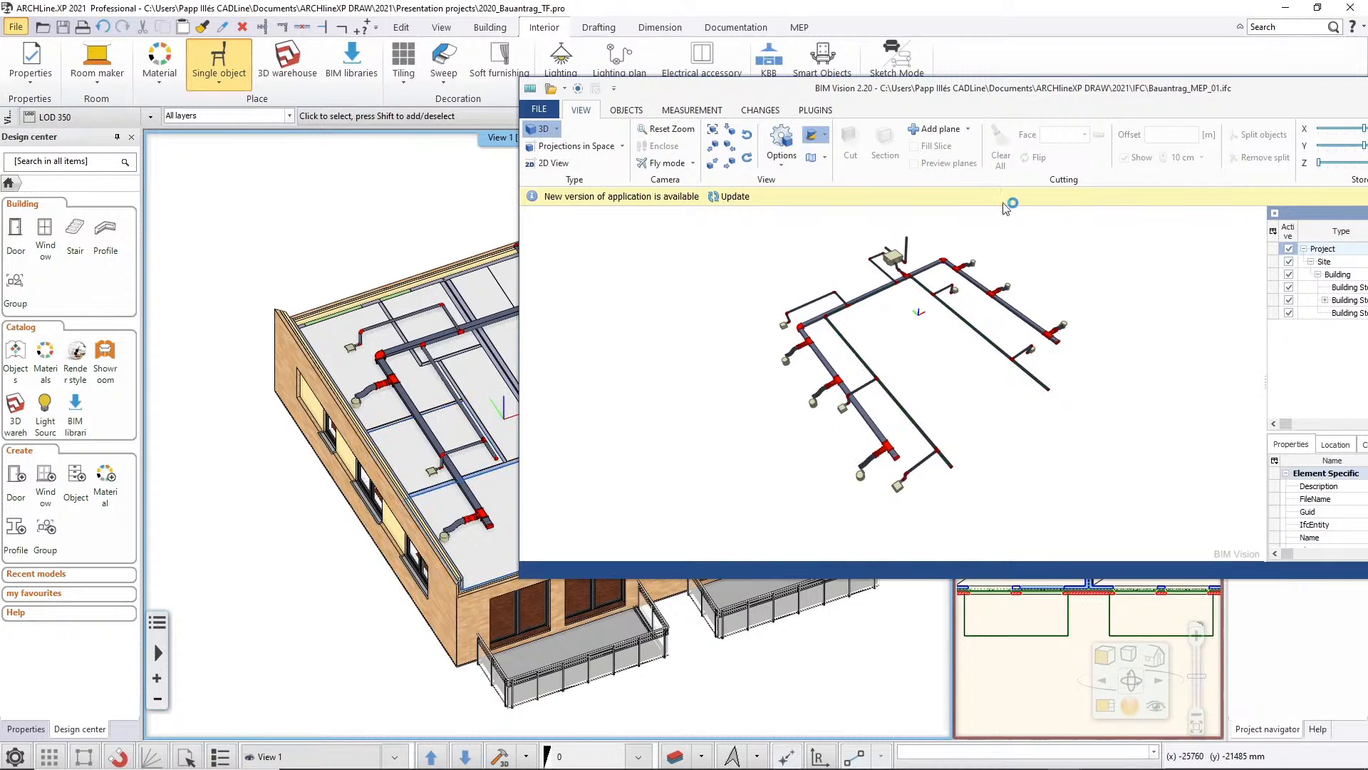
pyautogui.moveTo(996, 93); pyautogui.dragTo(678, 159)
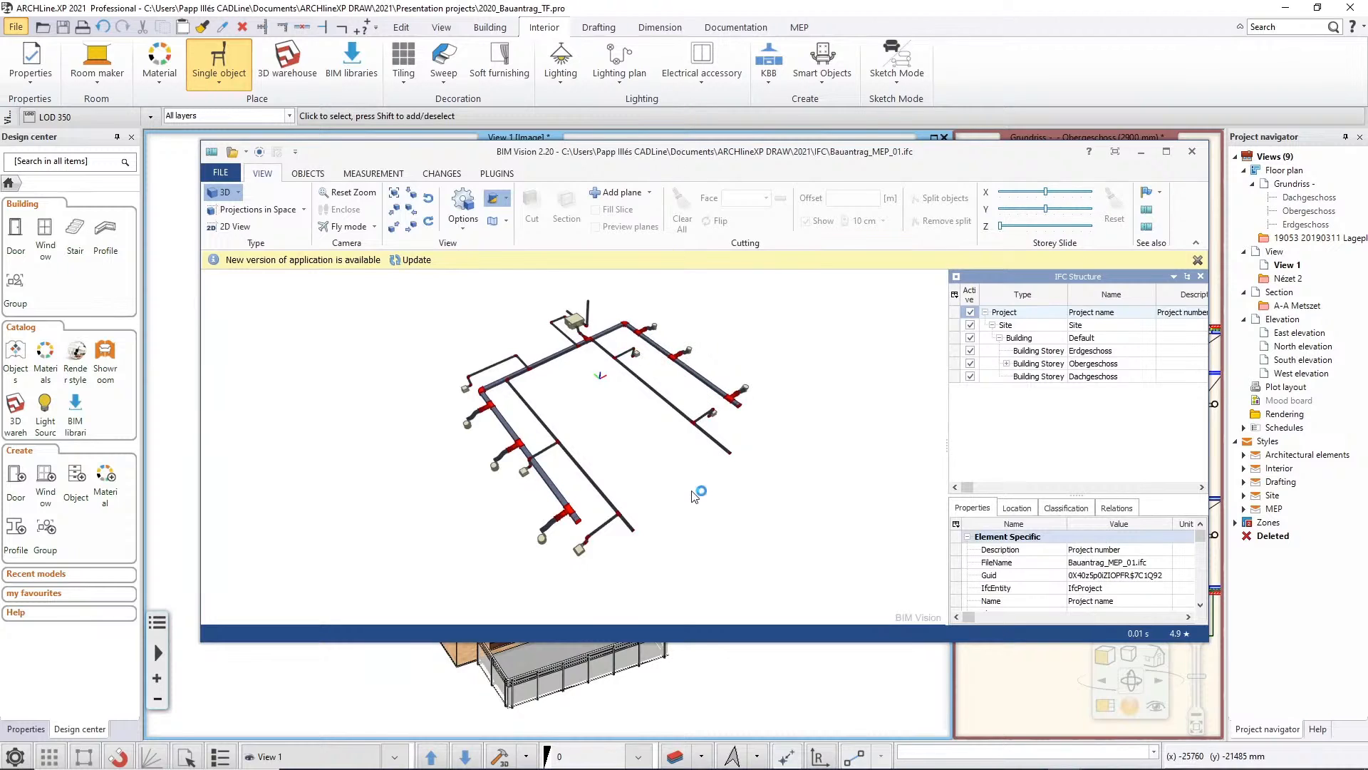
pyautogui.click(1142, 155)
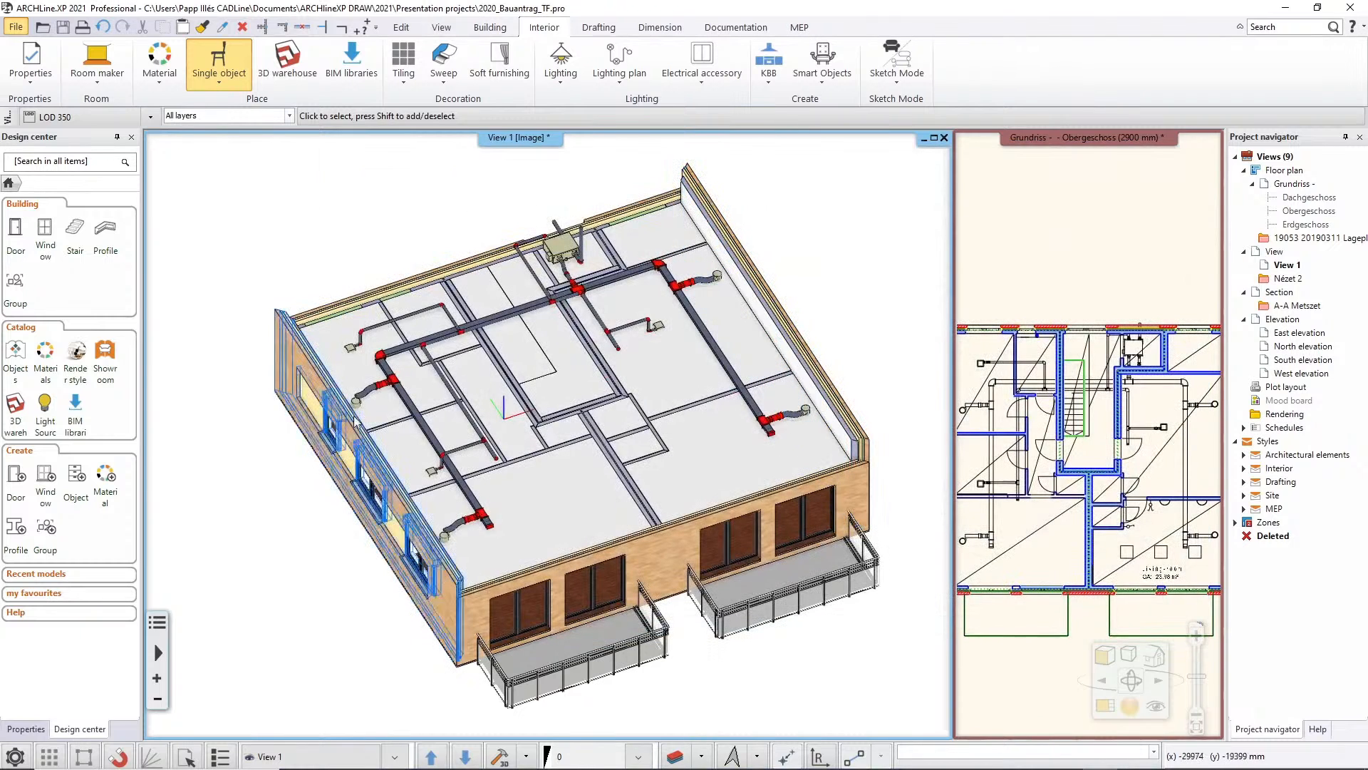
# Reload the linked Bauantrag MEP file through the External reference manager, importing it with the floor structure and accepting the floor matching
pyautogui.click(15, 28)
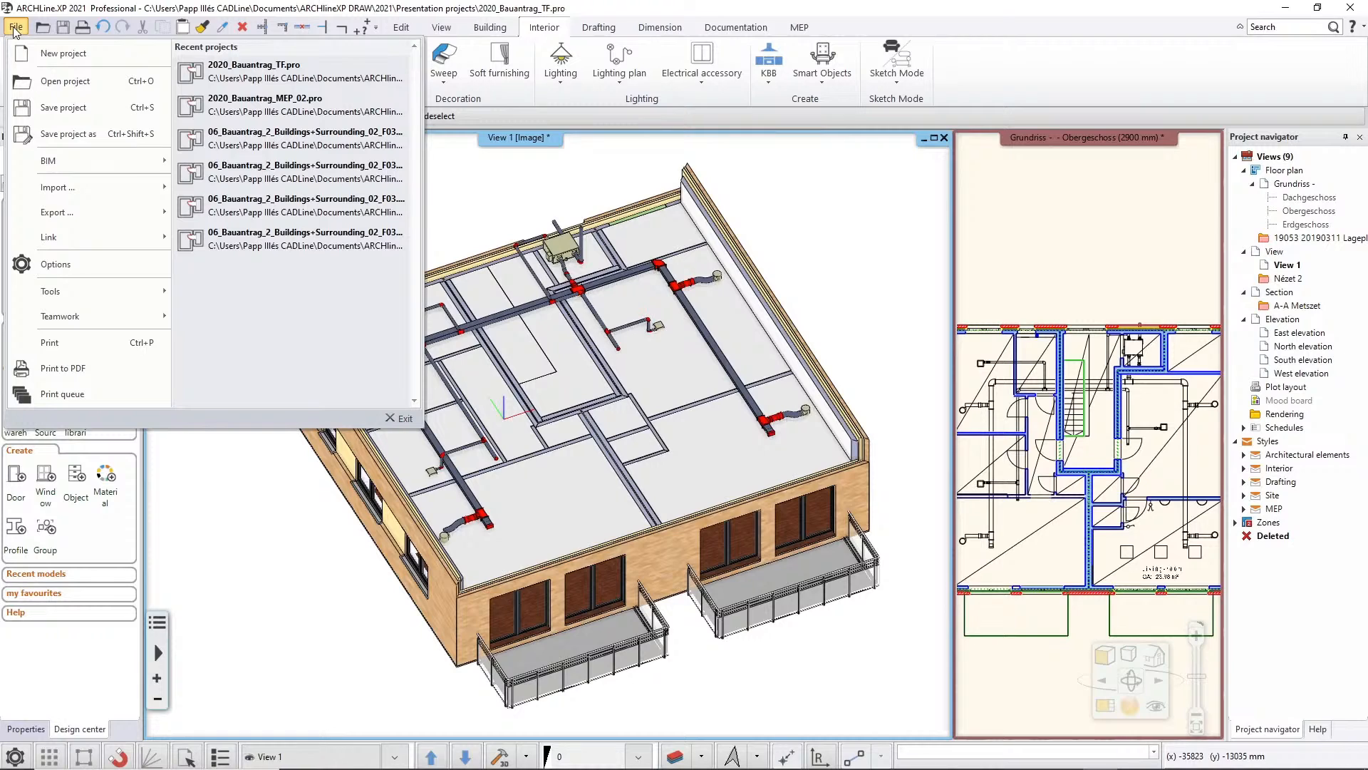
pyautogui.moveTo(59, 240)
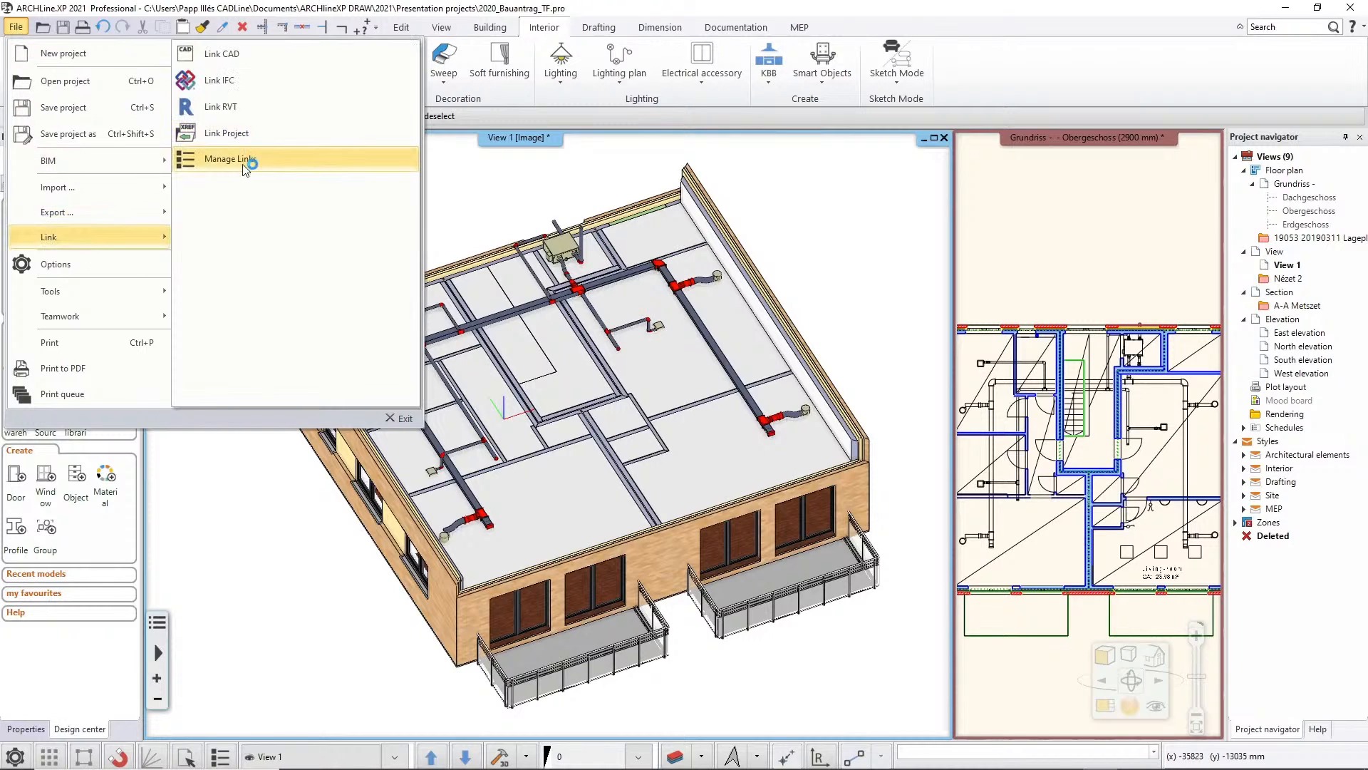
pyautogui.click(295, 165)
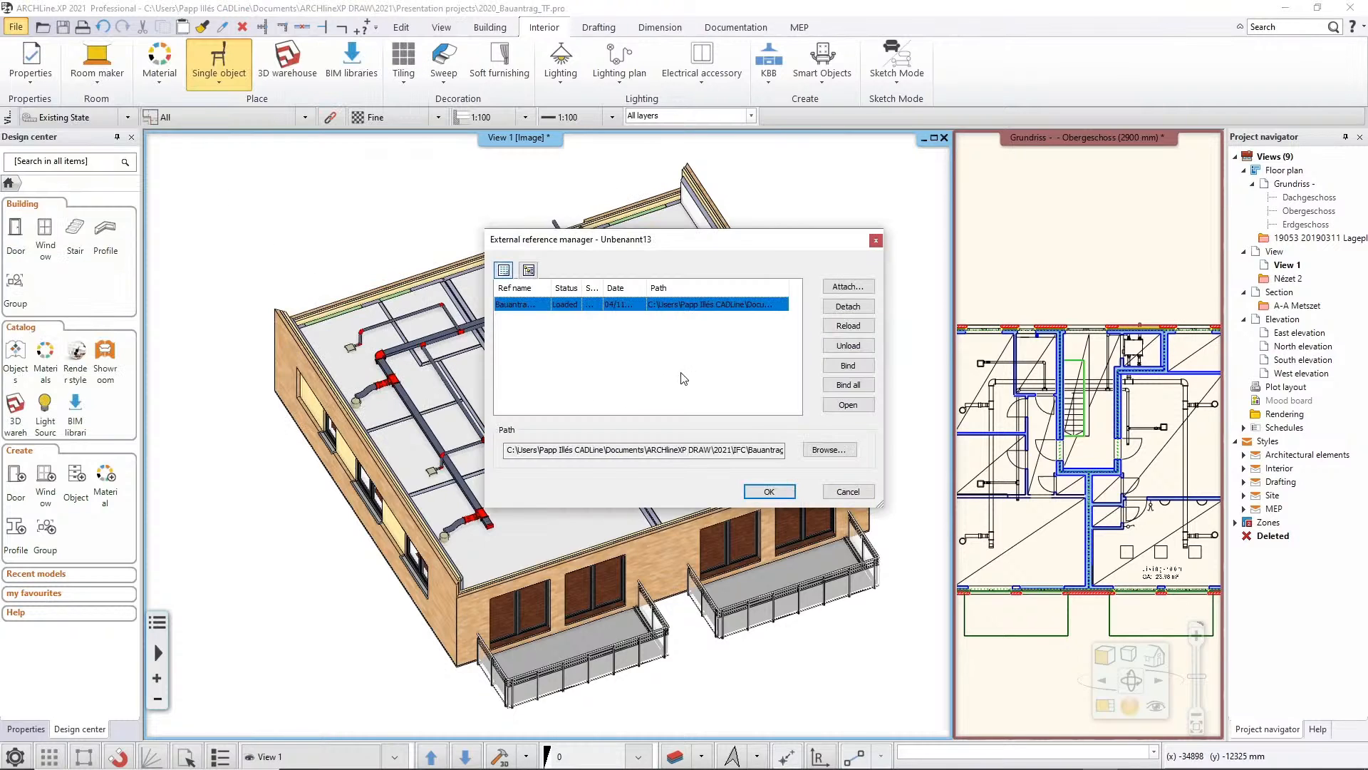
pyautogui.moveTo(653, 247); pyautogui.dragTo(972, 234)
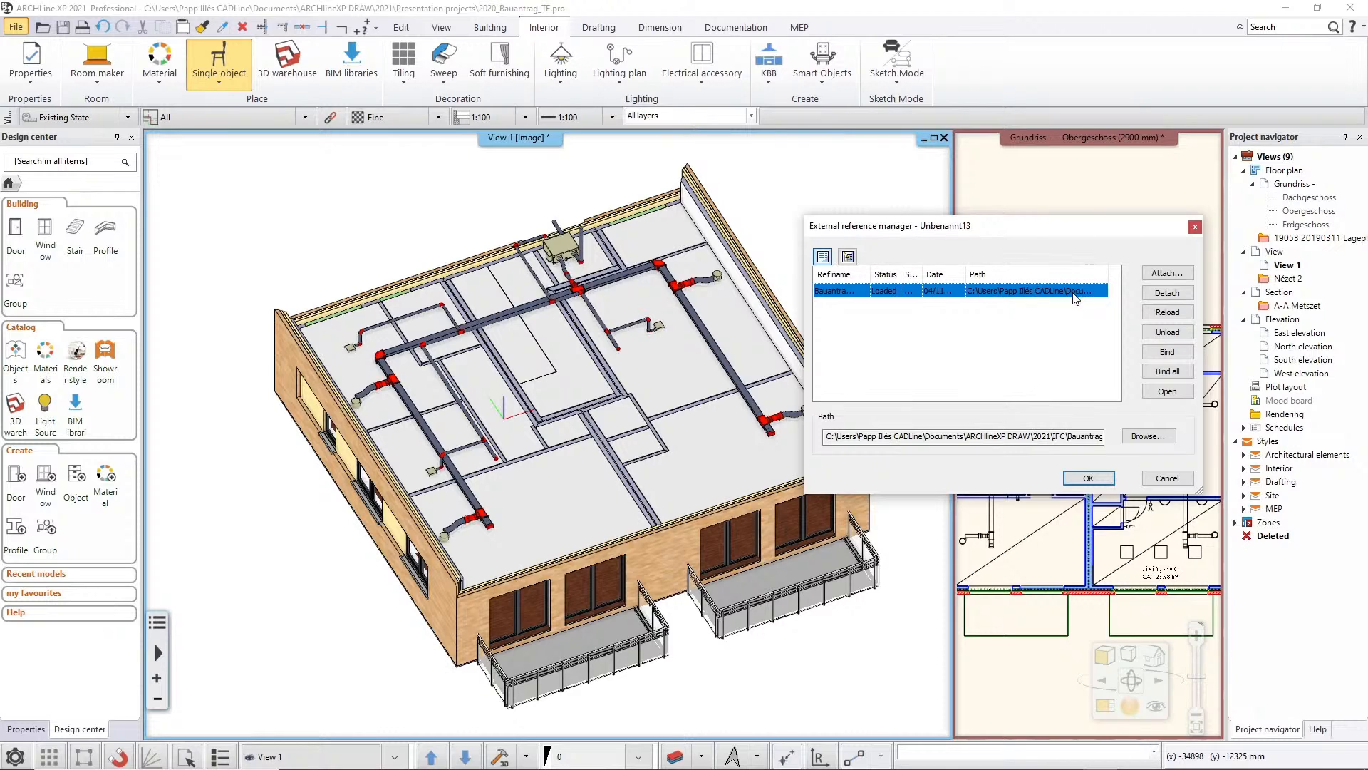
pyautogui.moveTo(1051, 222); pyautogui.dragTo(1016, 212)
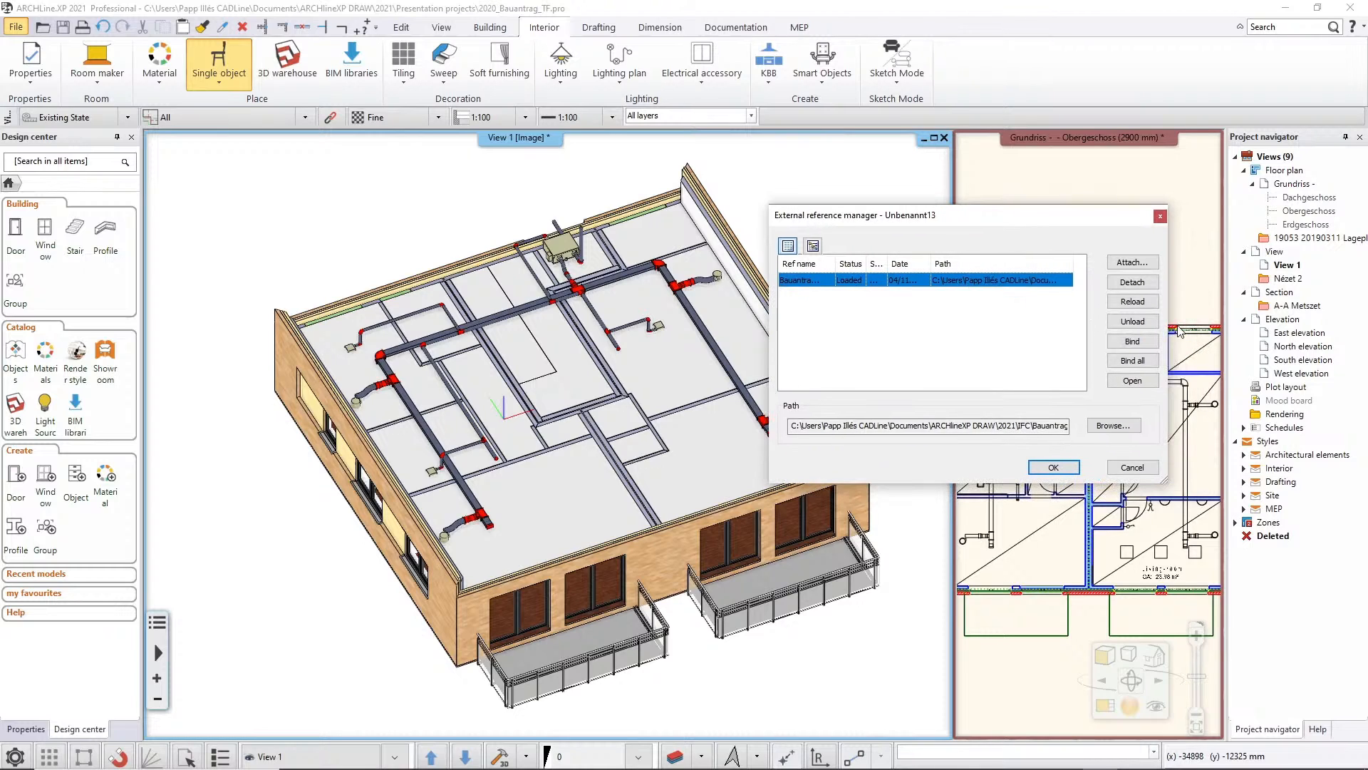
pyautogui.click(1140, 303)
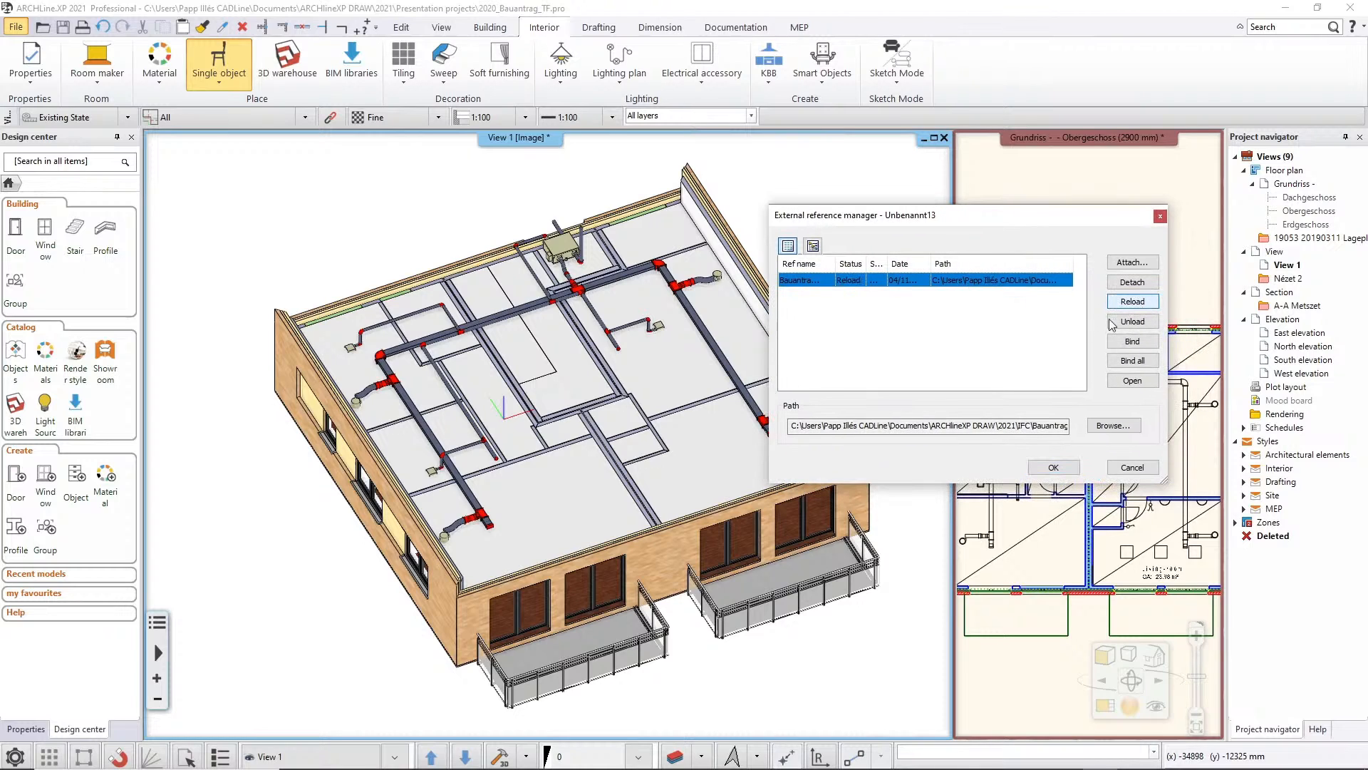
pyautogui.click(1055, 467)
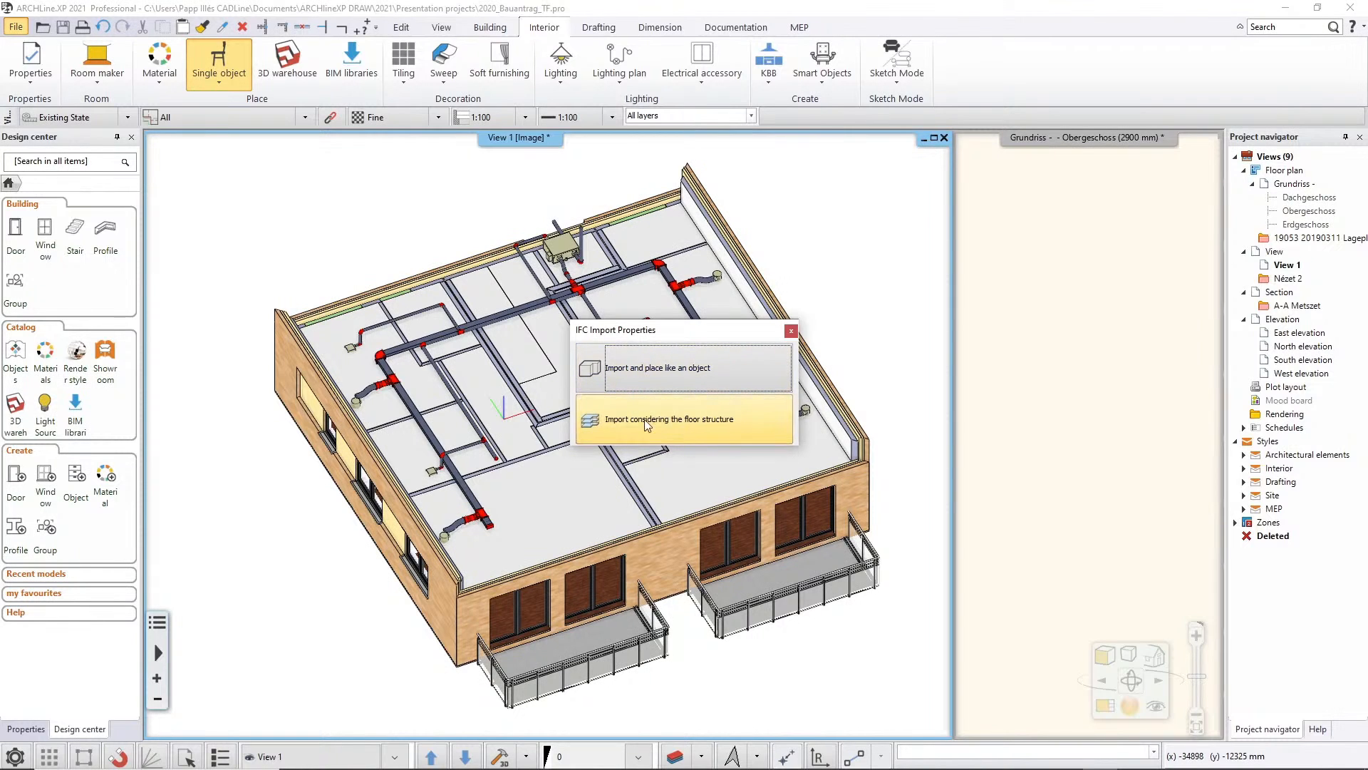
pyautogui.click(737, 424)
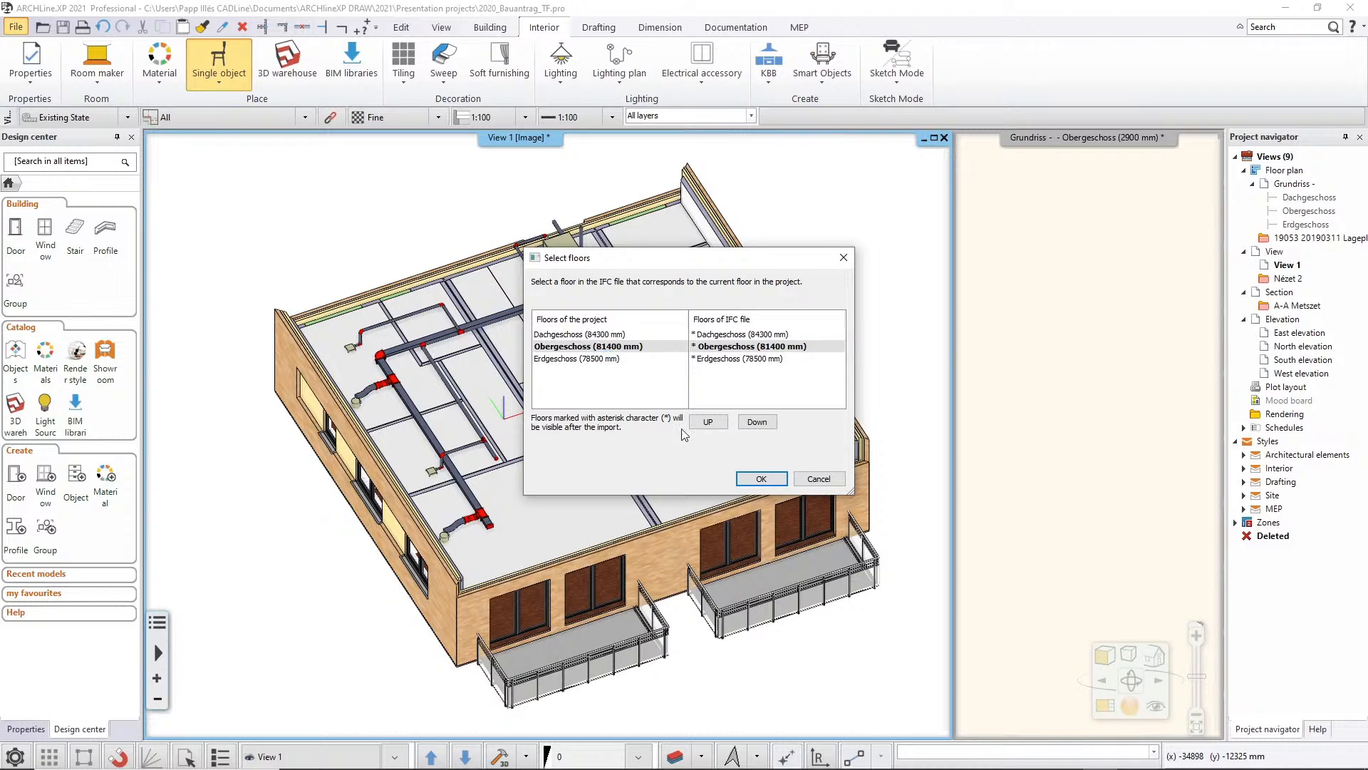
pyautogui.click(760, 478)
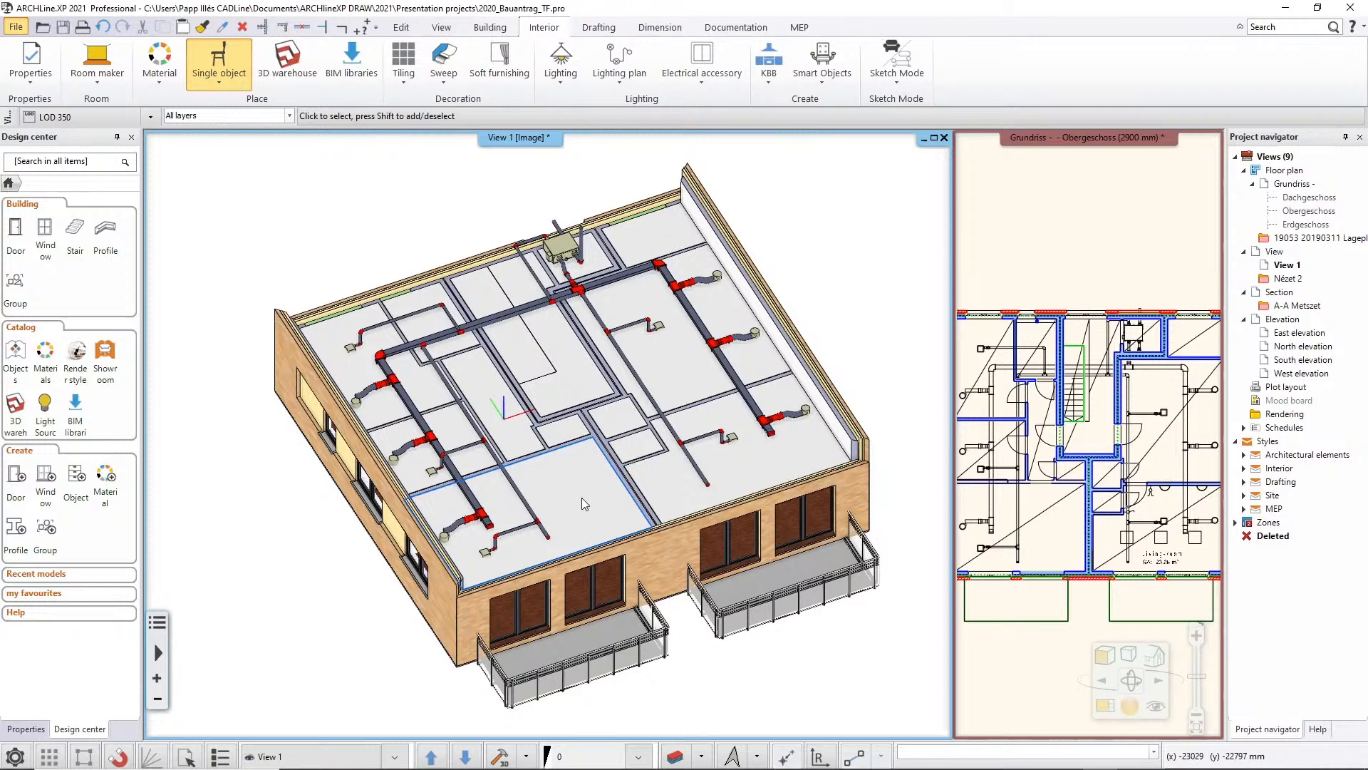
pyautogui.moveTo(585, 503); pyautogui.dragTo(605, 489, button='middle')
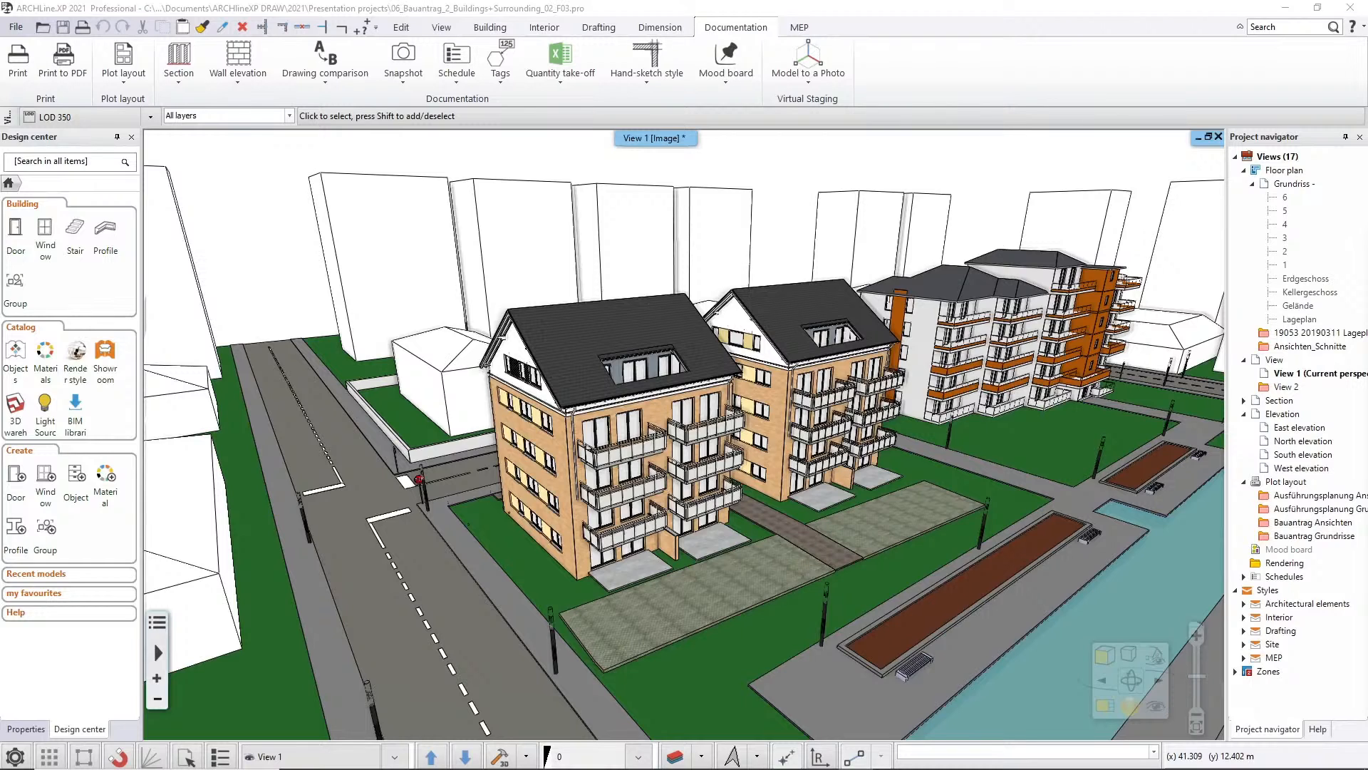
pyautogui.click(150, 119)
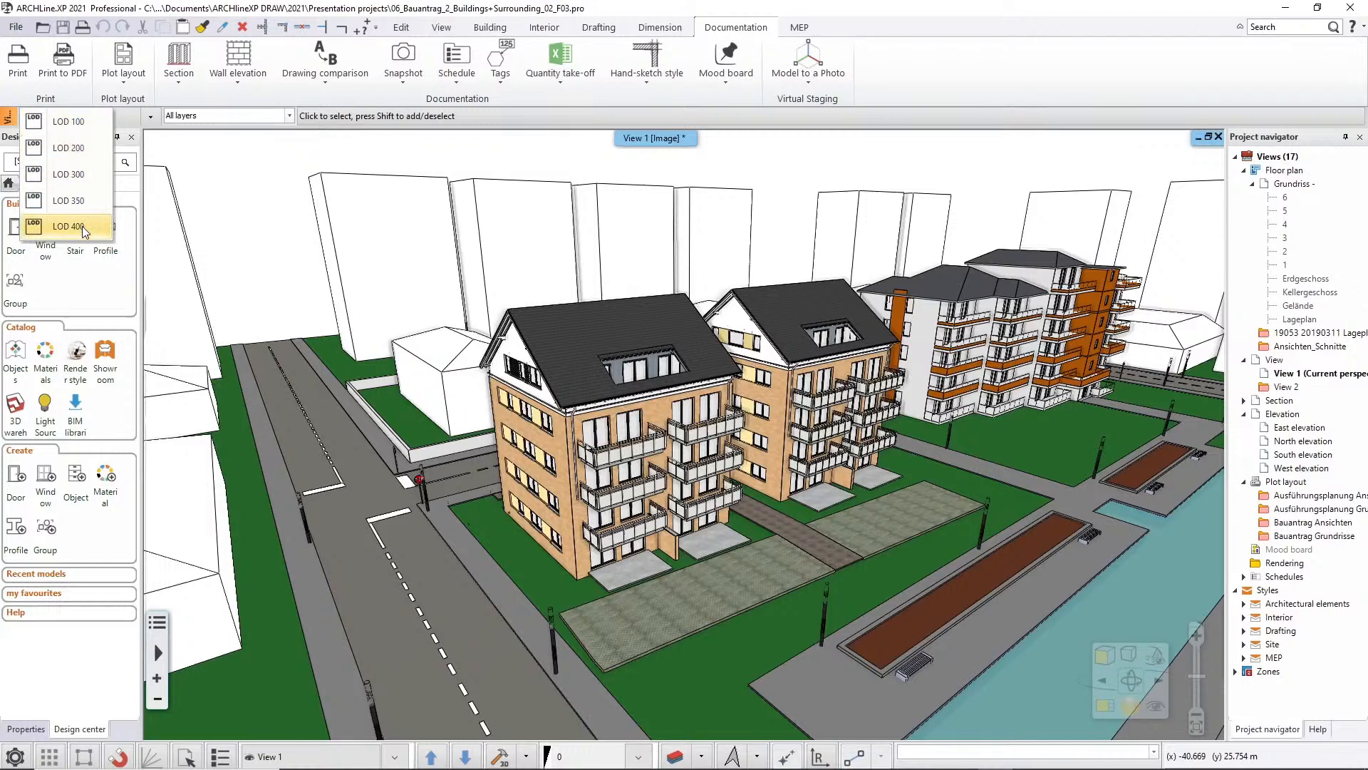
pyautogui.click(69, 200)
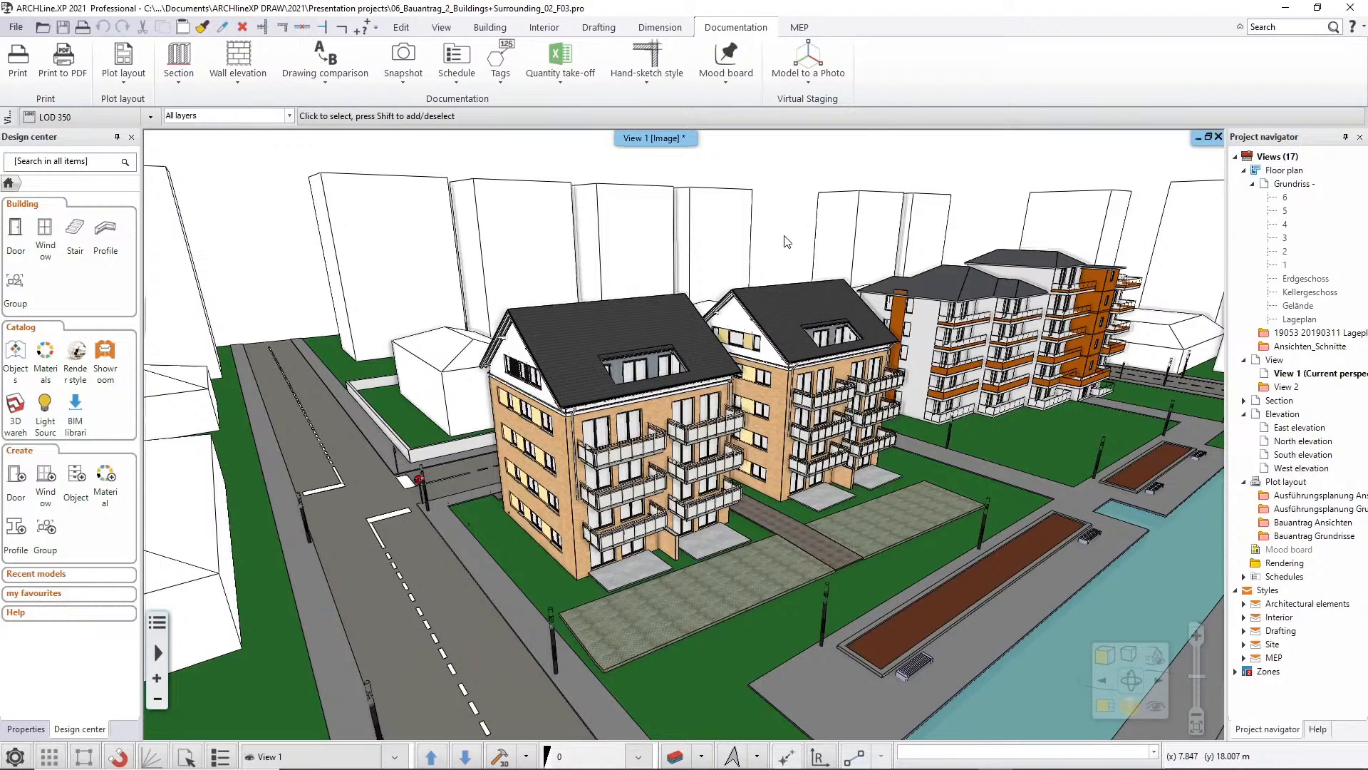
# Set View 1's level of detail to LOD 100 in the view's LOD settings
pyautogui.rightClick(634, 140)
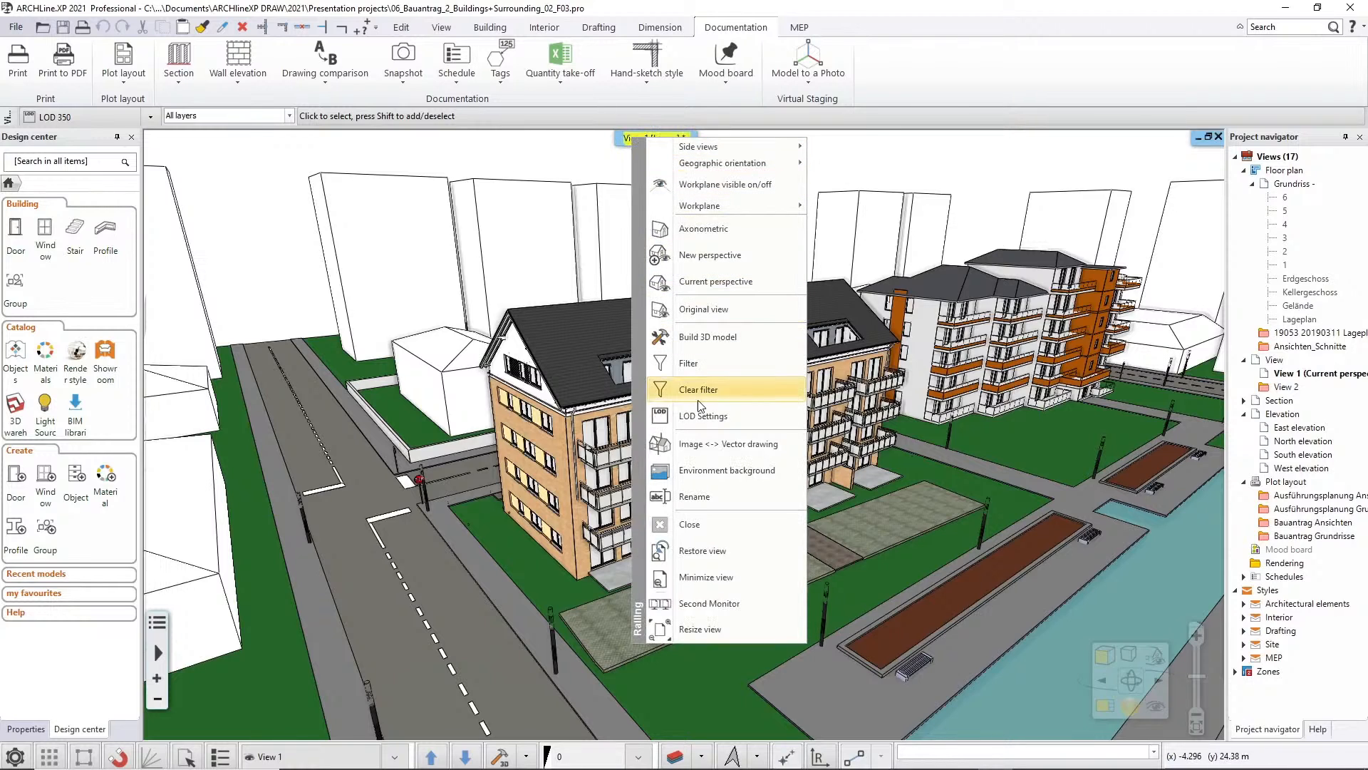
pyautogui.click(736, 423)
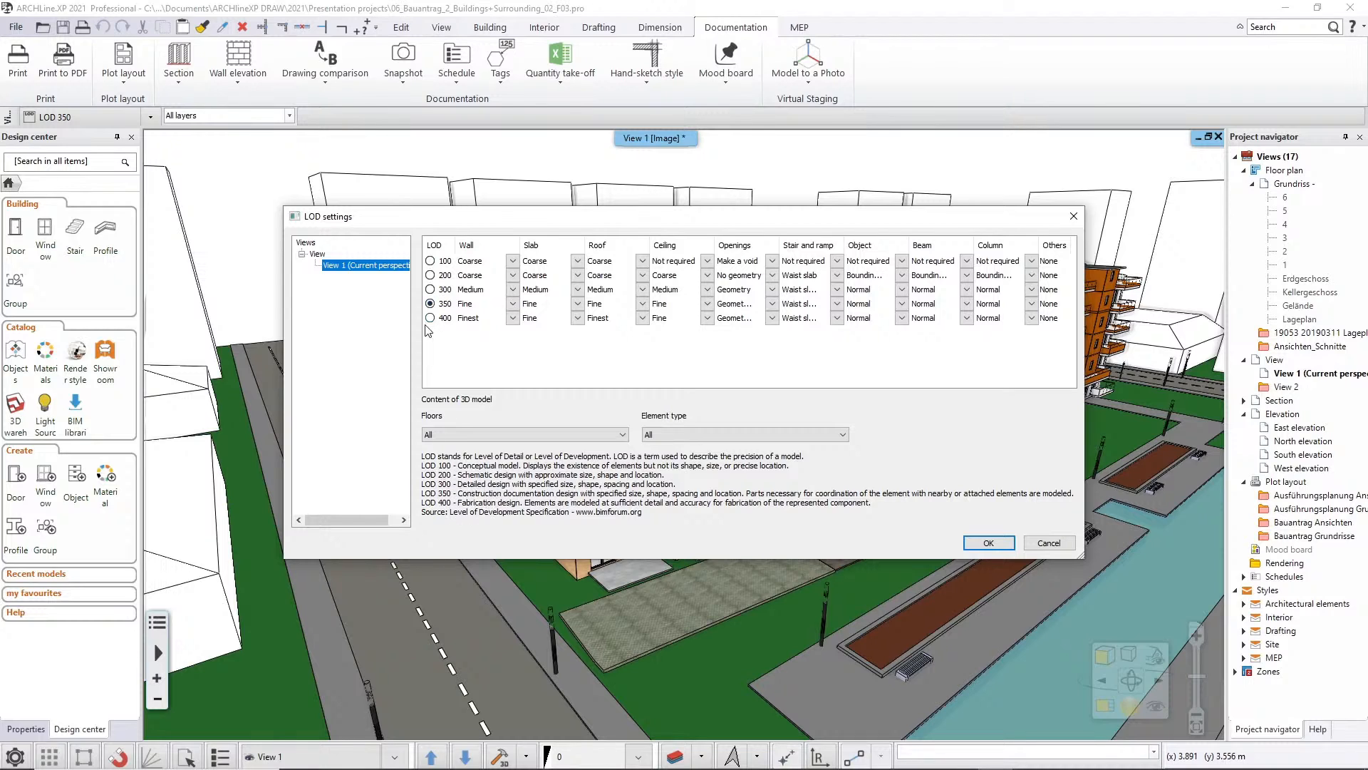
pyautogui.moveTo(456, 224); pyautogui.dragTo(509, 245)
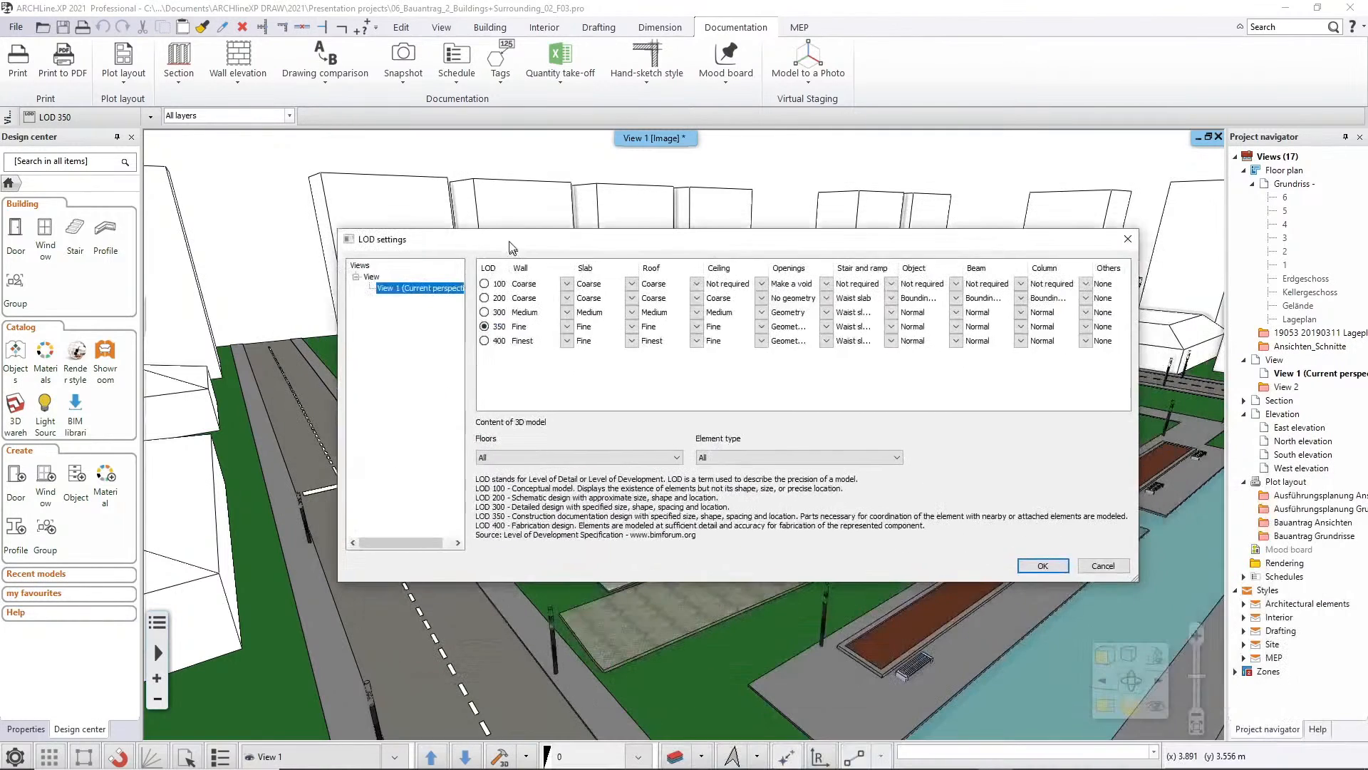
pyautogui.click(482, 282)
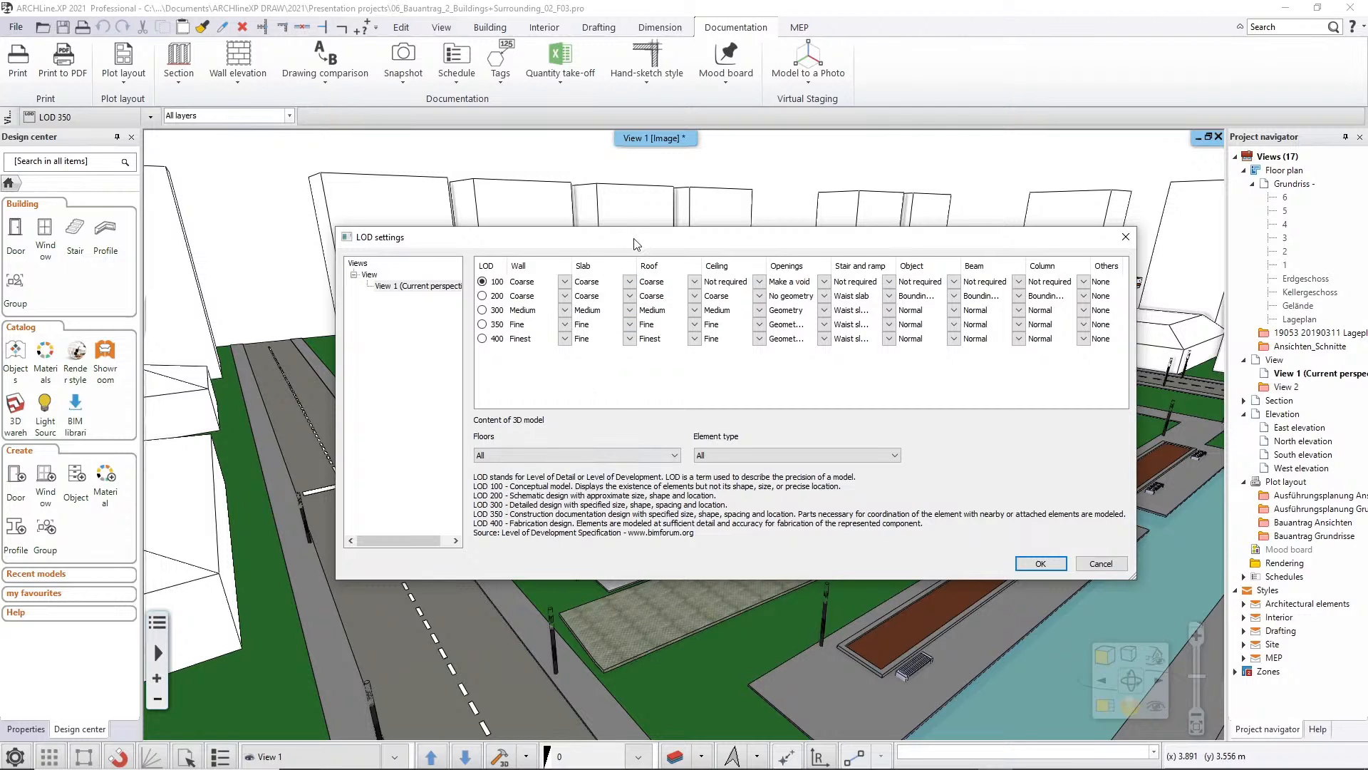
pyautogui.moveTo(632, 241); pyautogui.dragTo(615, 427)
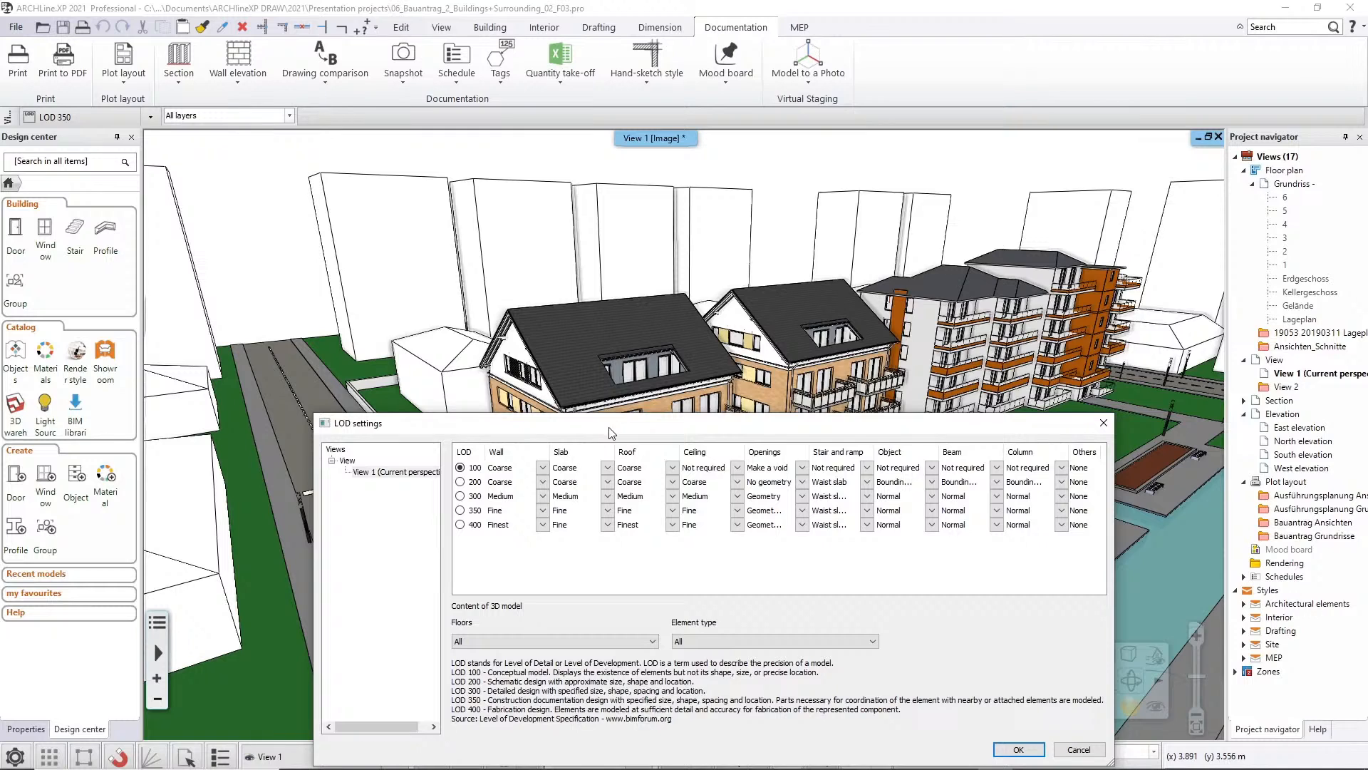
pyautogui.moveTo(615, 426); pyautogui.dragTo(575, 314)
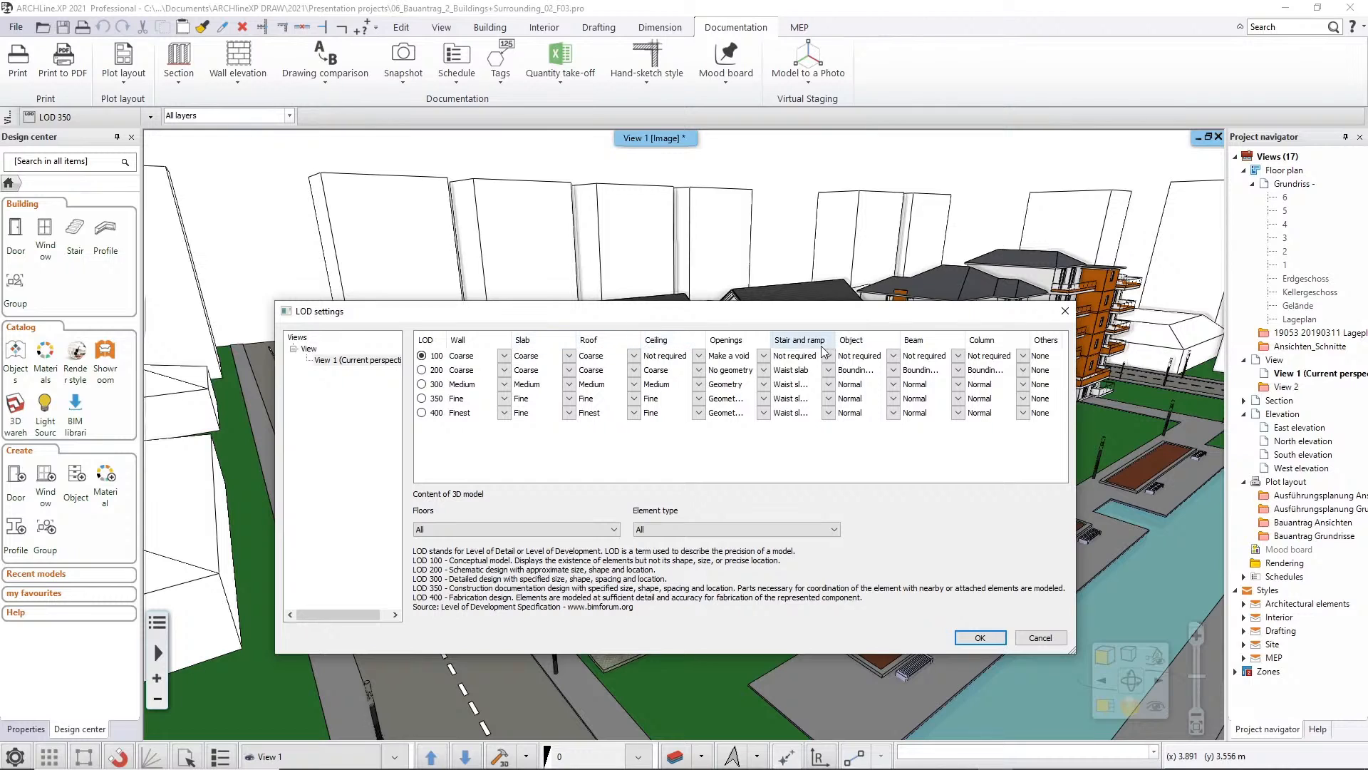
pyautogui.click(981, 638)
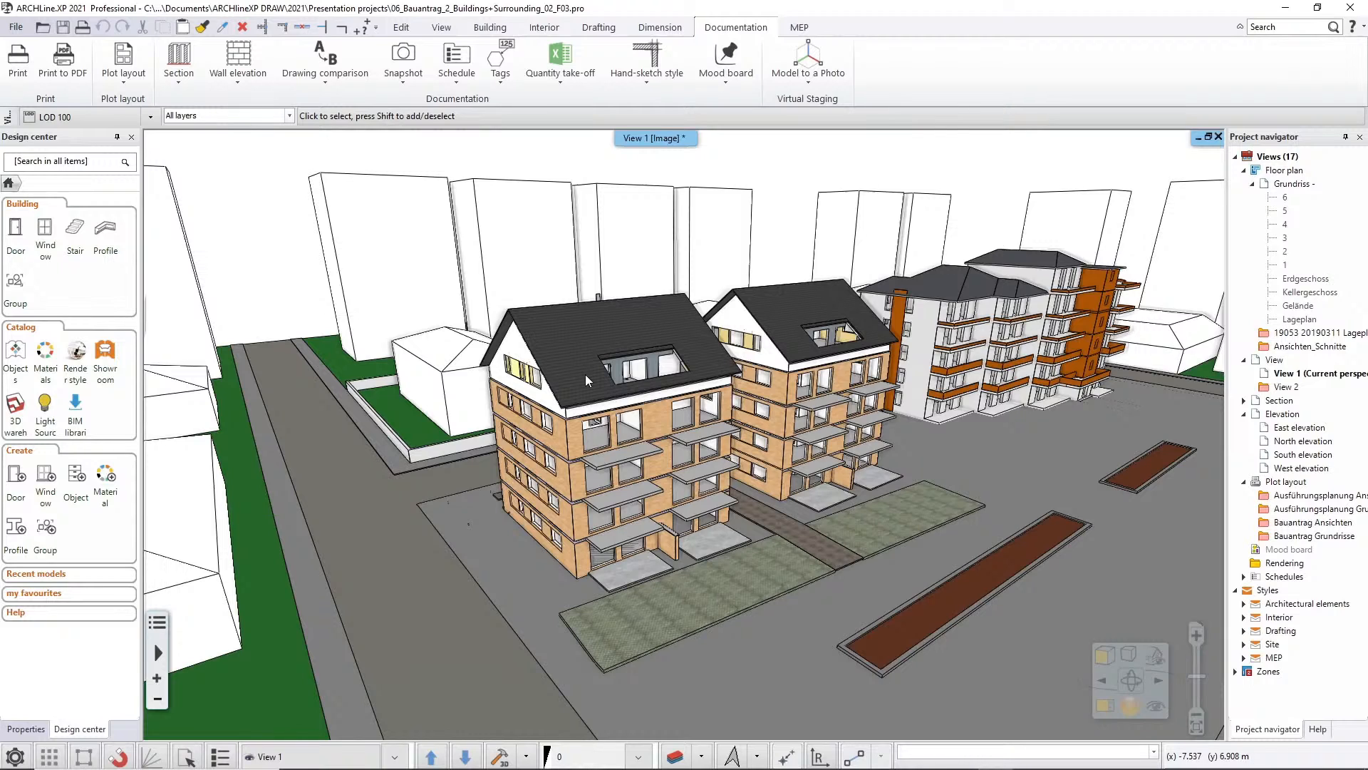
# Raise the level of detail of View 1 to LOD 200 through its LOD settings
pyautogui.click(151, 117)
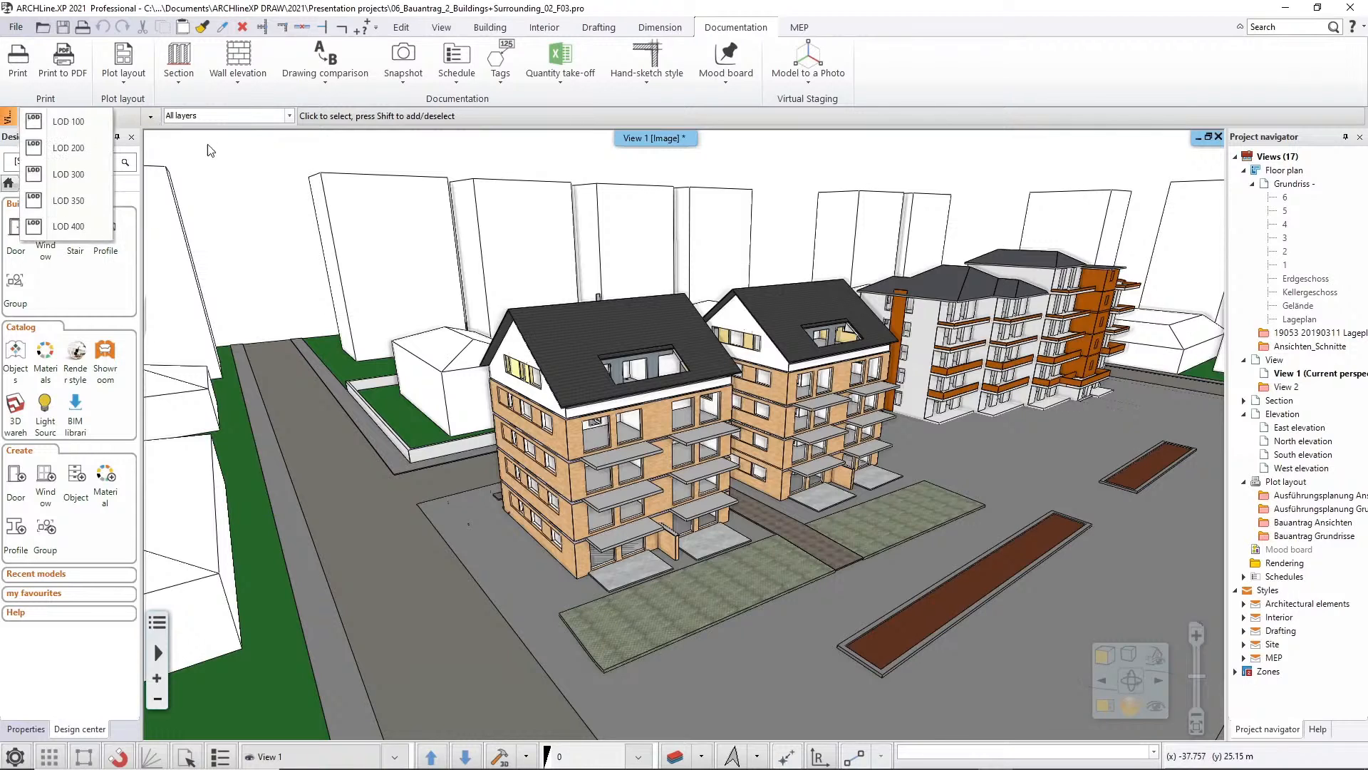
pyautogui.rightClick(656, 142)
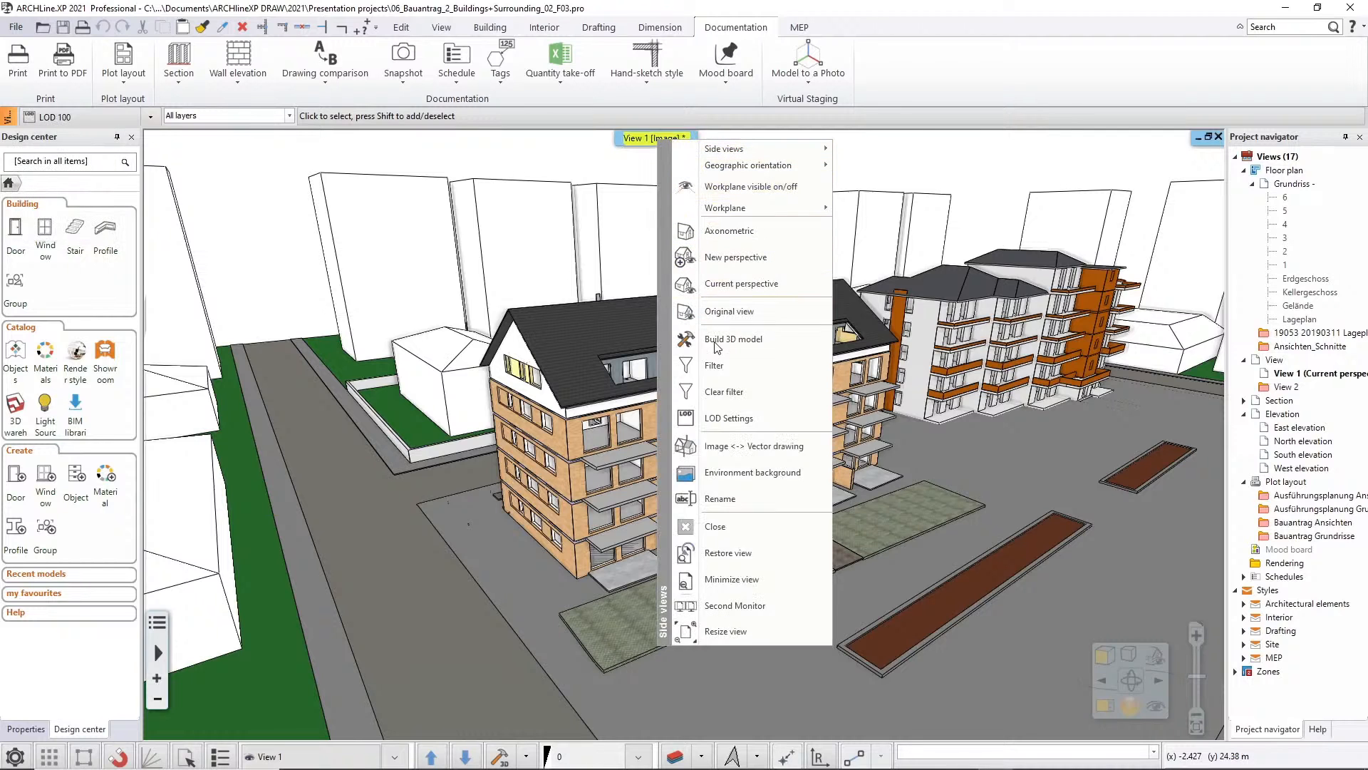
pyautogui.click(713, 418)
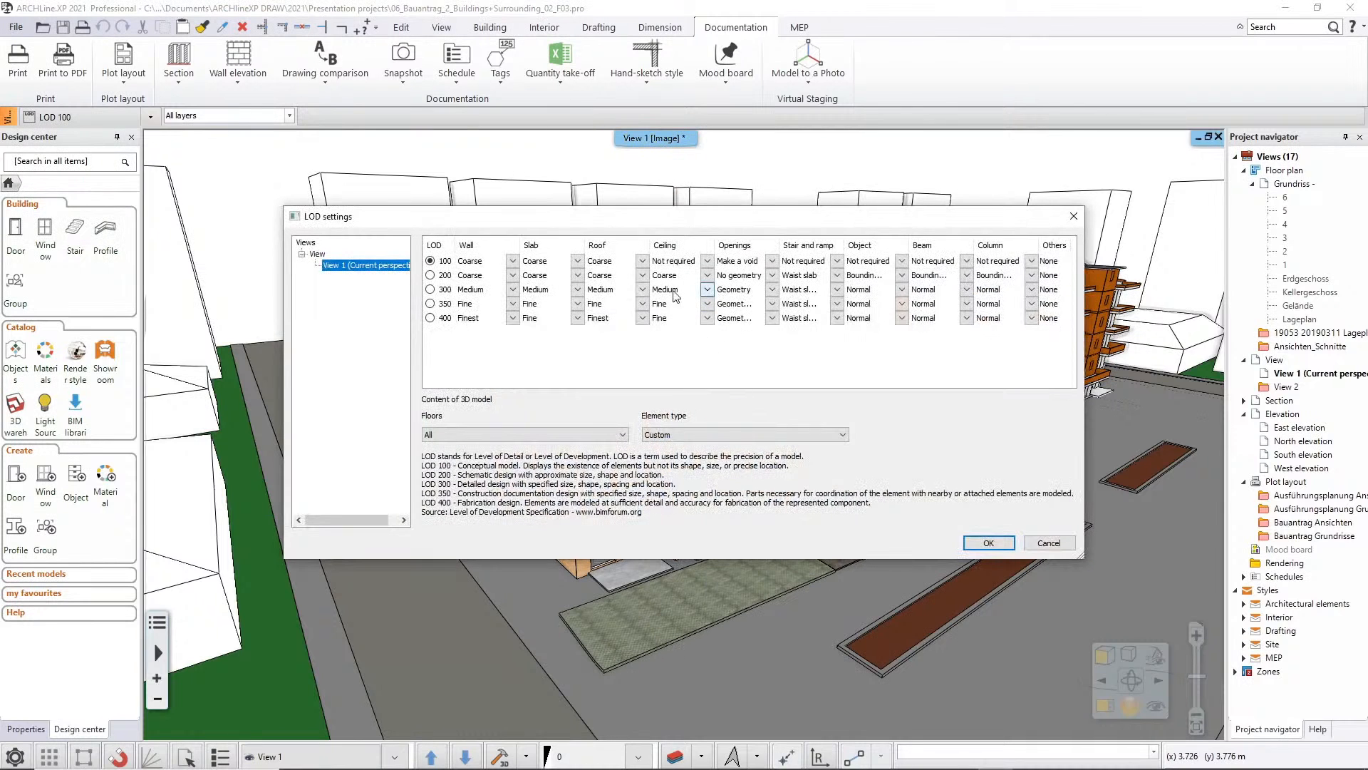
pyautogui.click(430, 275)
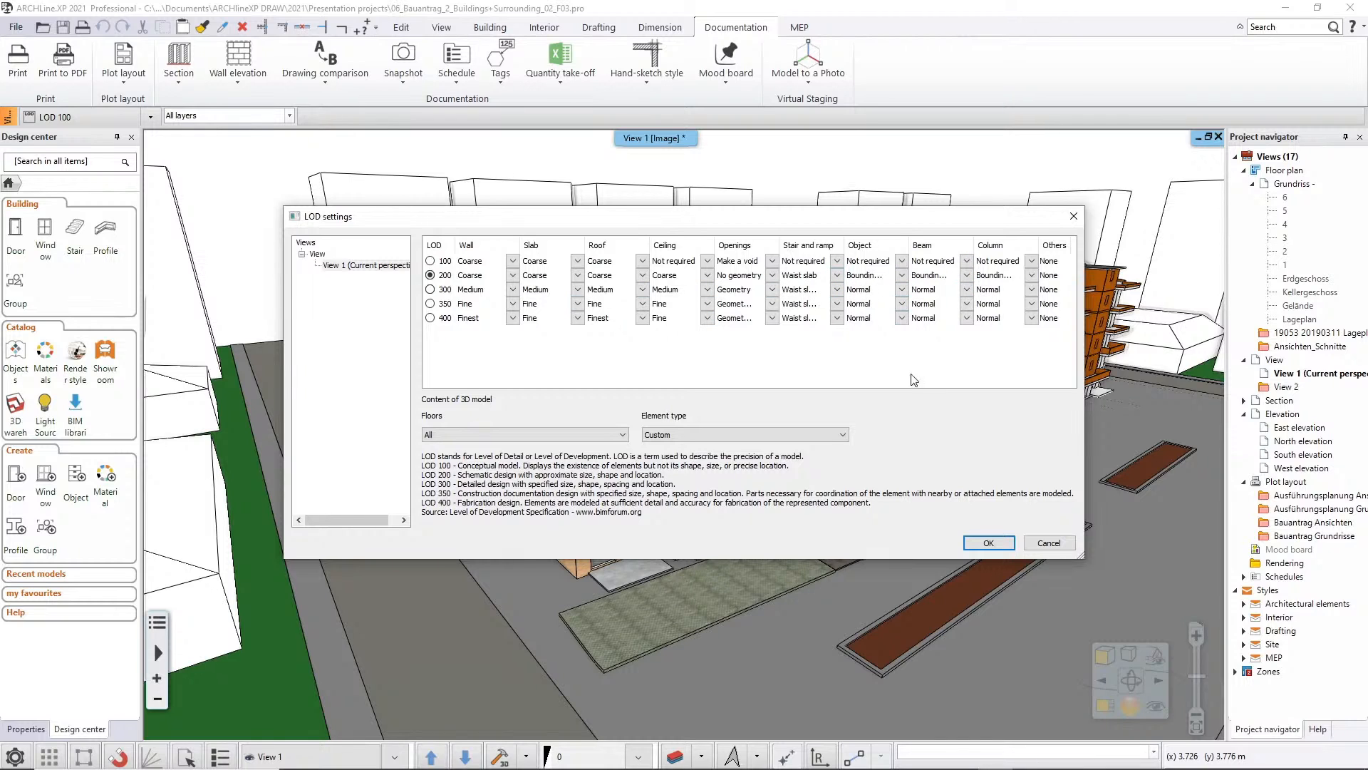
pyautogui.click(989, 543)
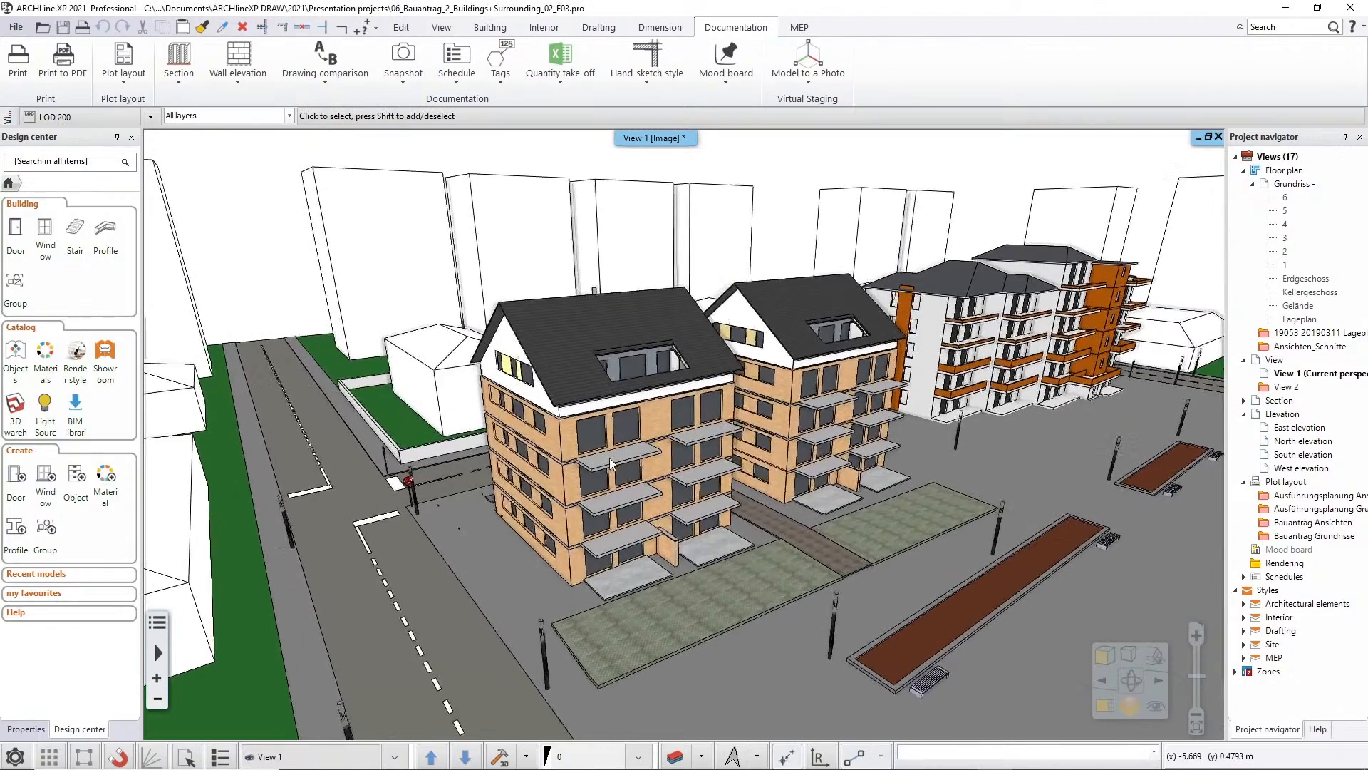
# Switch View 1 to LOD 300 and examine the balcony facade of the front brick building
pyautogui.scroll(8, 629, 465)
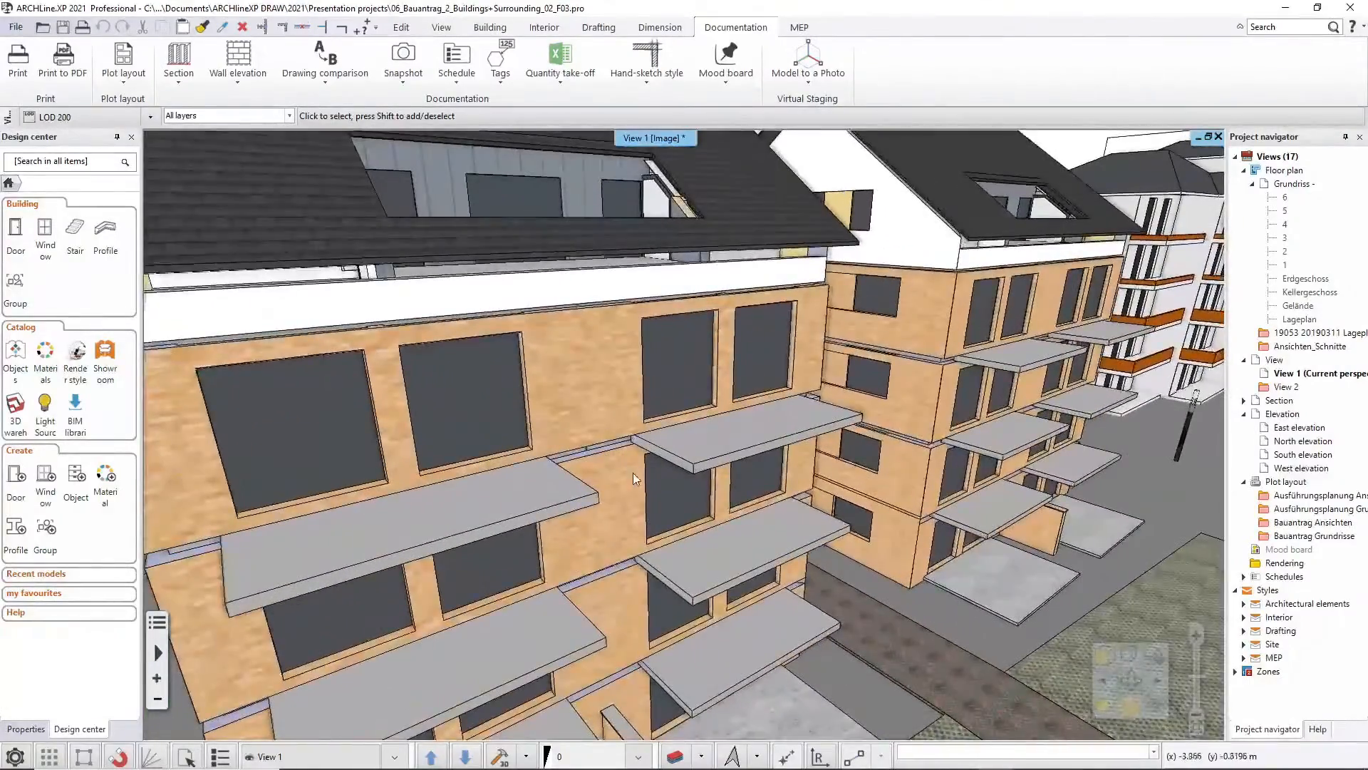
pyautogui.moveTo(776, 493); pyautogui.dragTo(620, 343, button='middle')
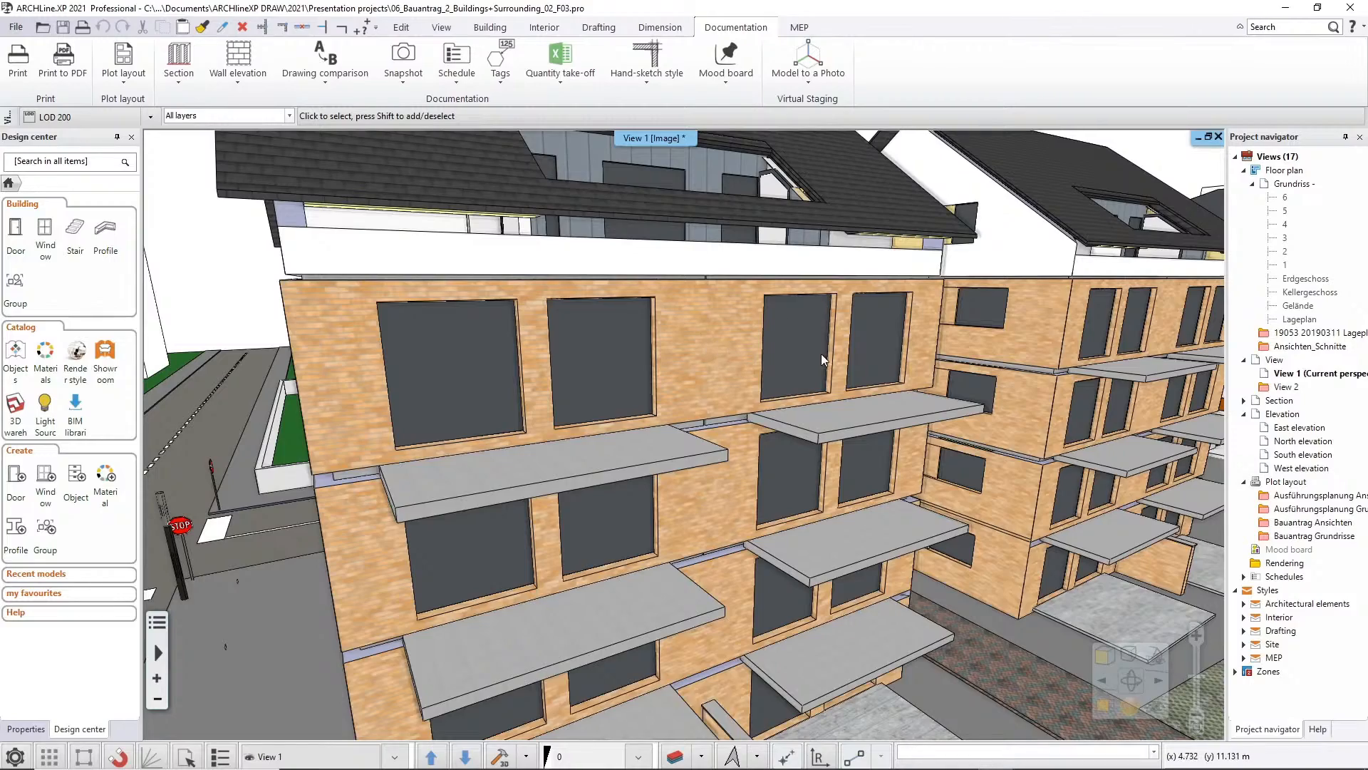
pyautogui.moveTo(820, 354); pyautogui.dragTo(794, 481, button='middle')
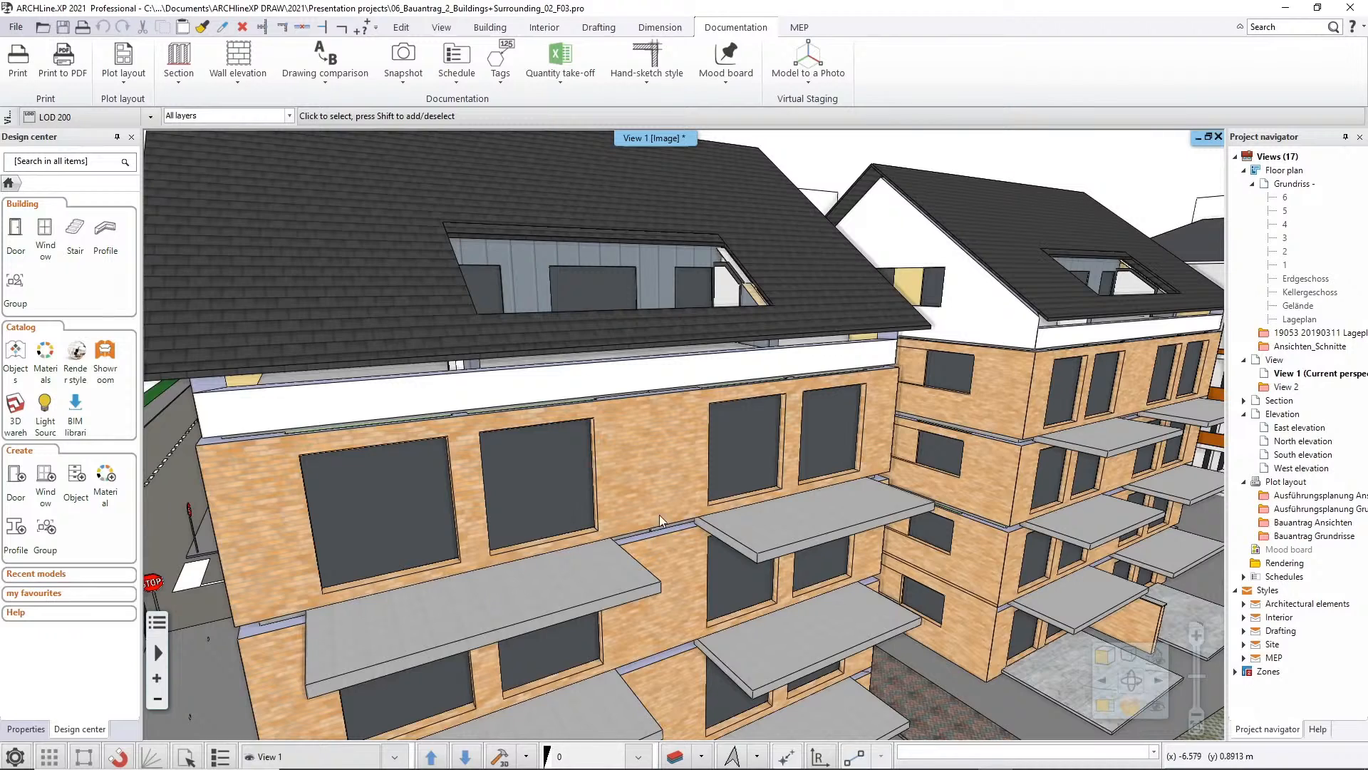
pyautogui.click(150, 117)
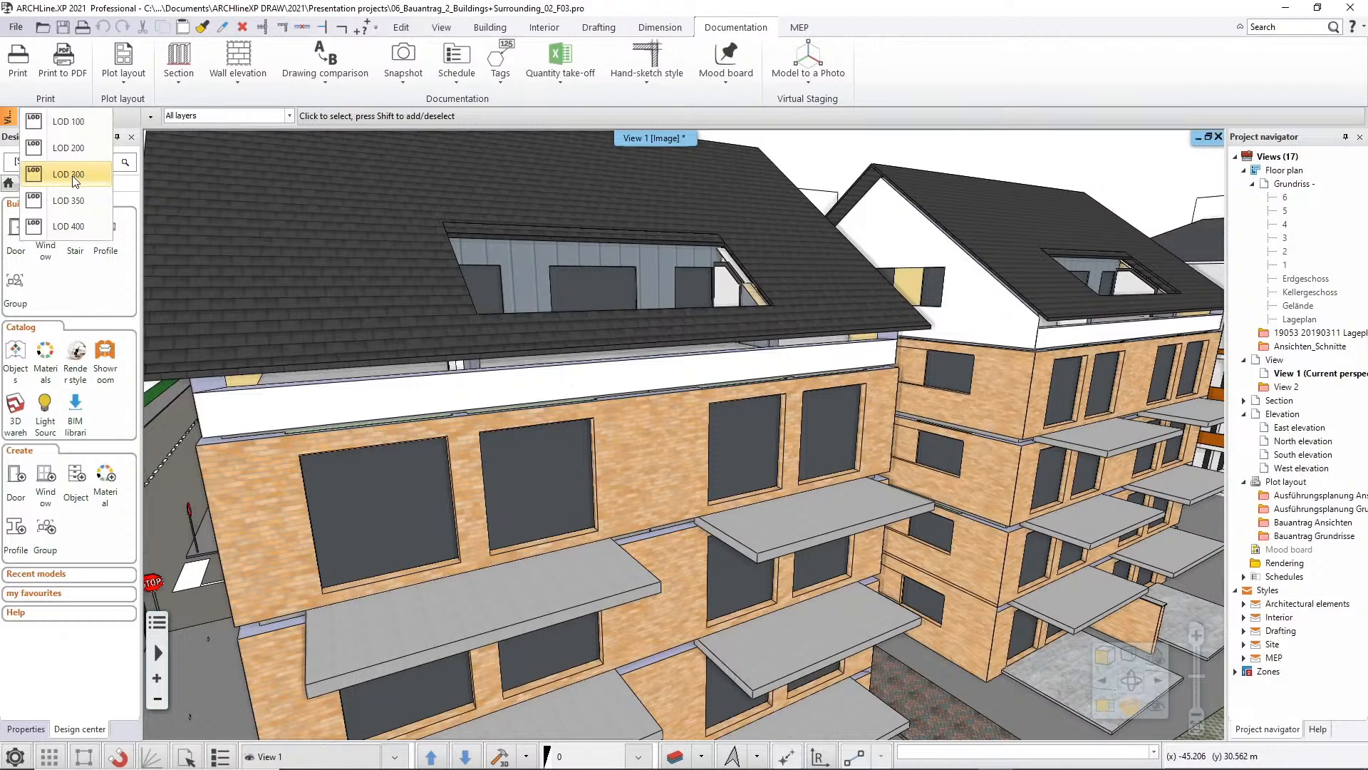
pyautogui.click(71, 175)
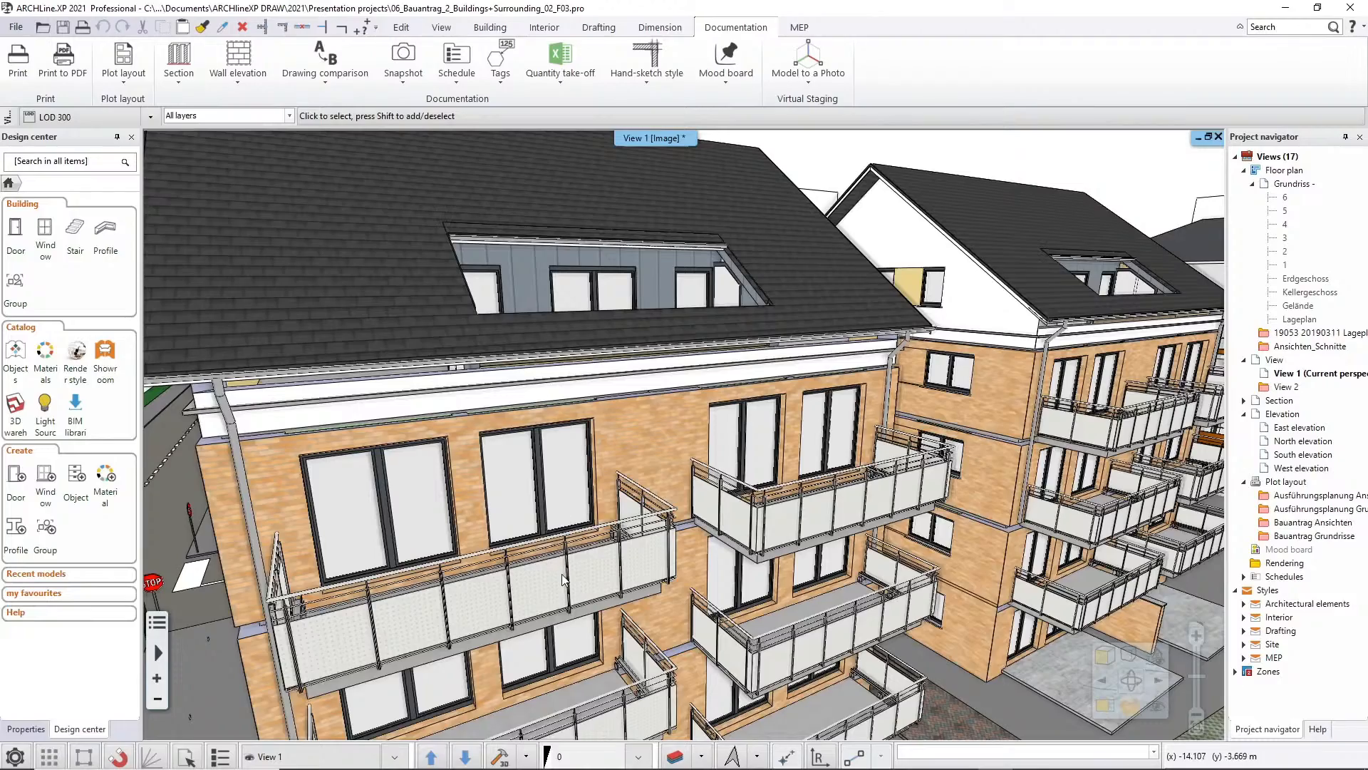
pyautogui.moveTo(390, 596); pyautogui.dragTo(654, 553, button='middle')
pyautogui.scroll(-3, 653, 553)
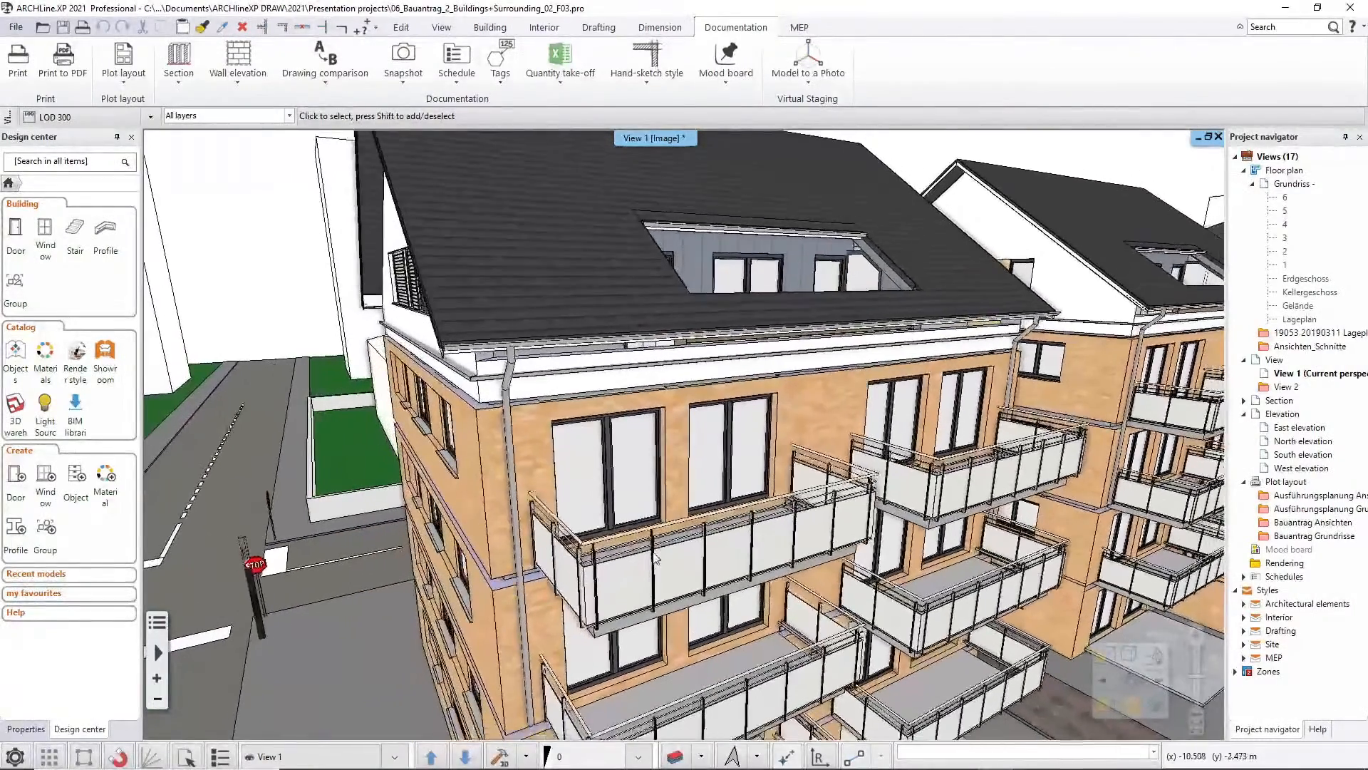
# Apply LOD 350 to View 1 through its LOD settings
pyautogui.rightClick(652, 141)
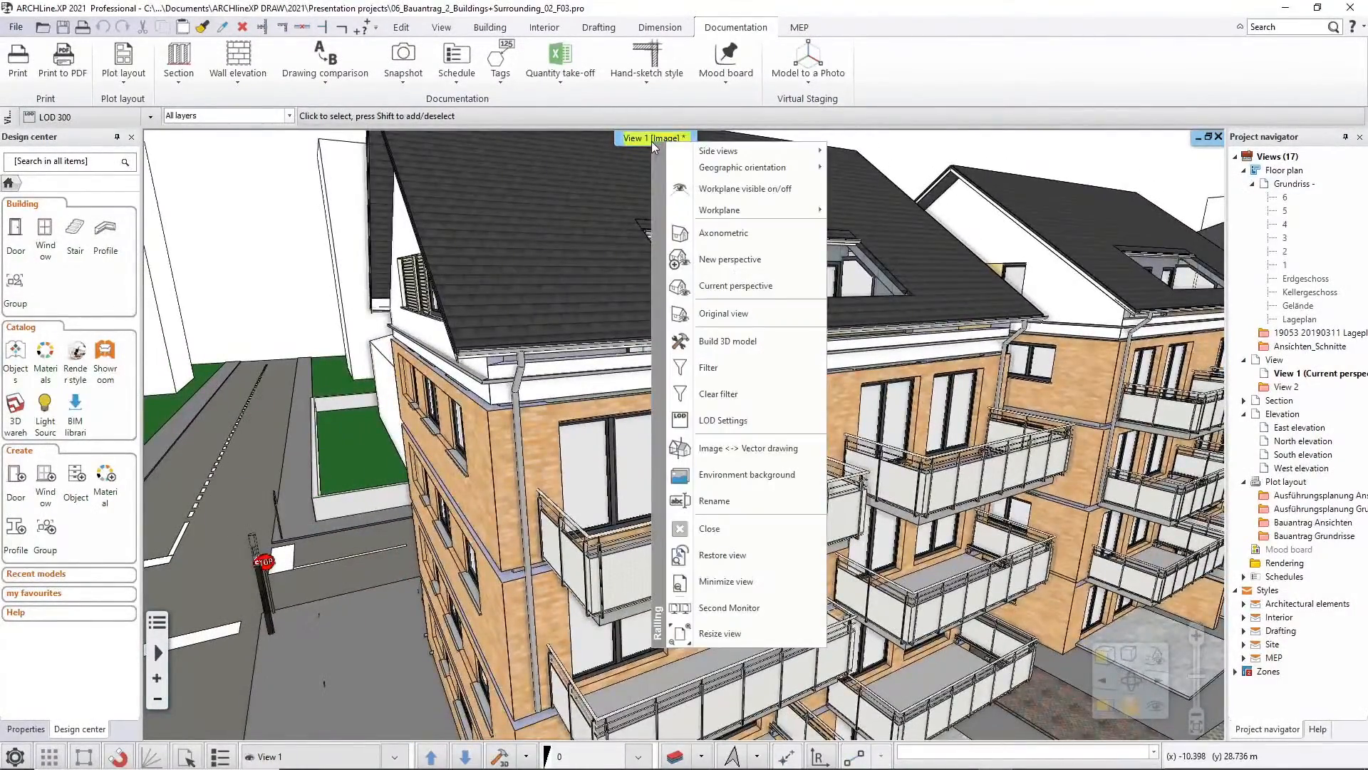
pyautogui.click(723, 421)
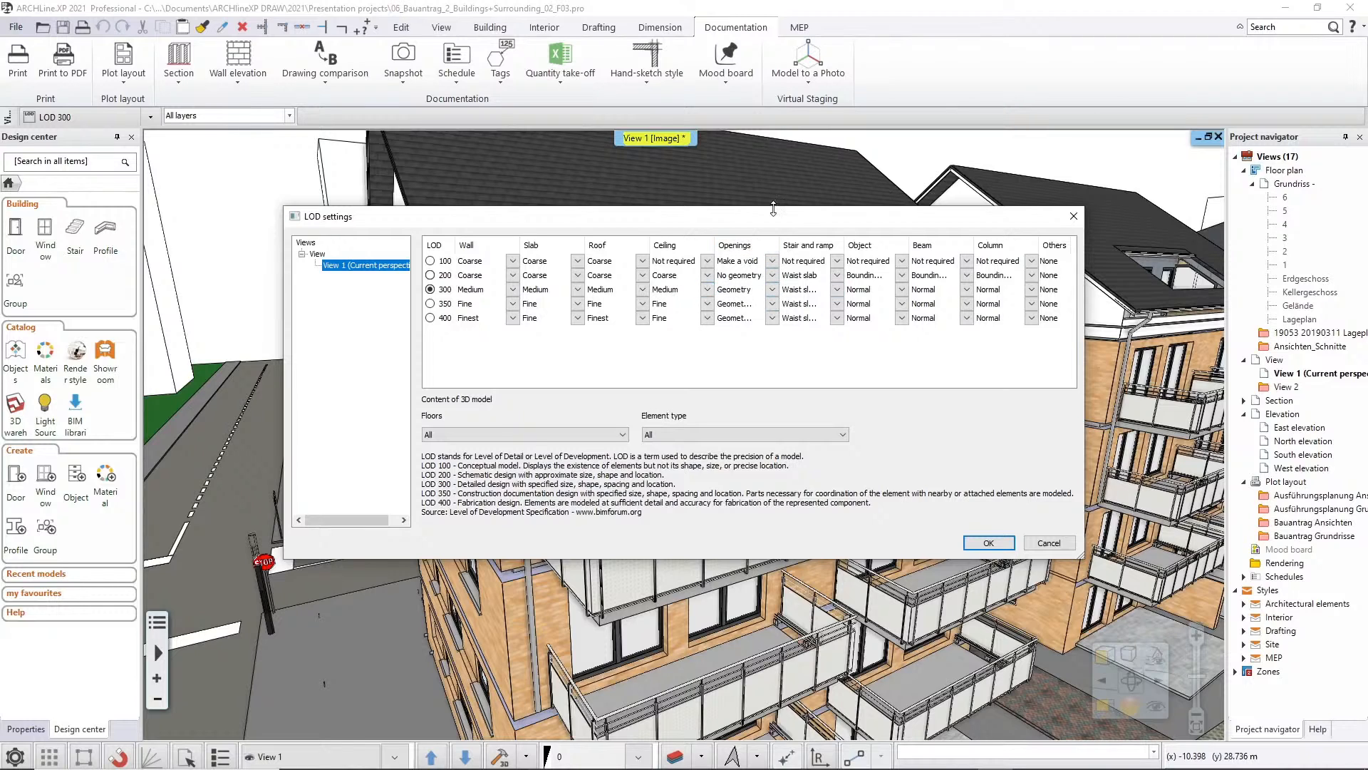
pyautogui.moveTo(773, 208); pyautogui.dragTo(886, 98)
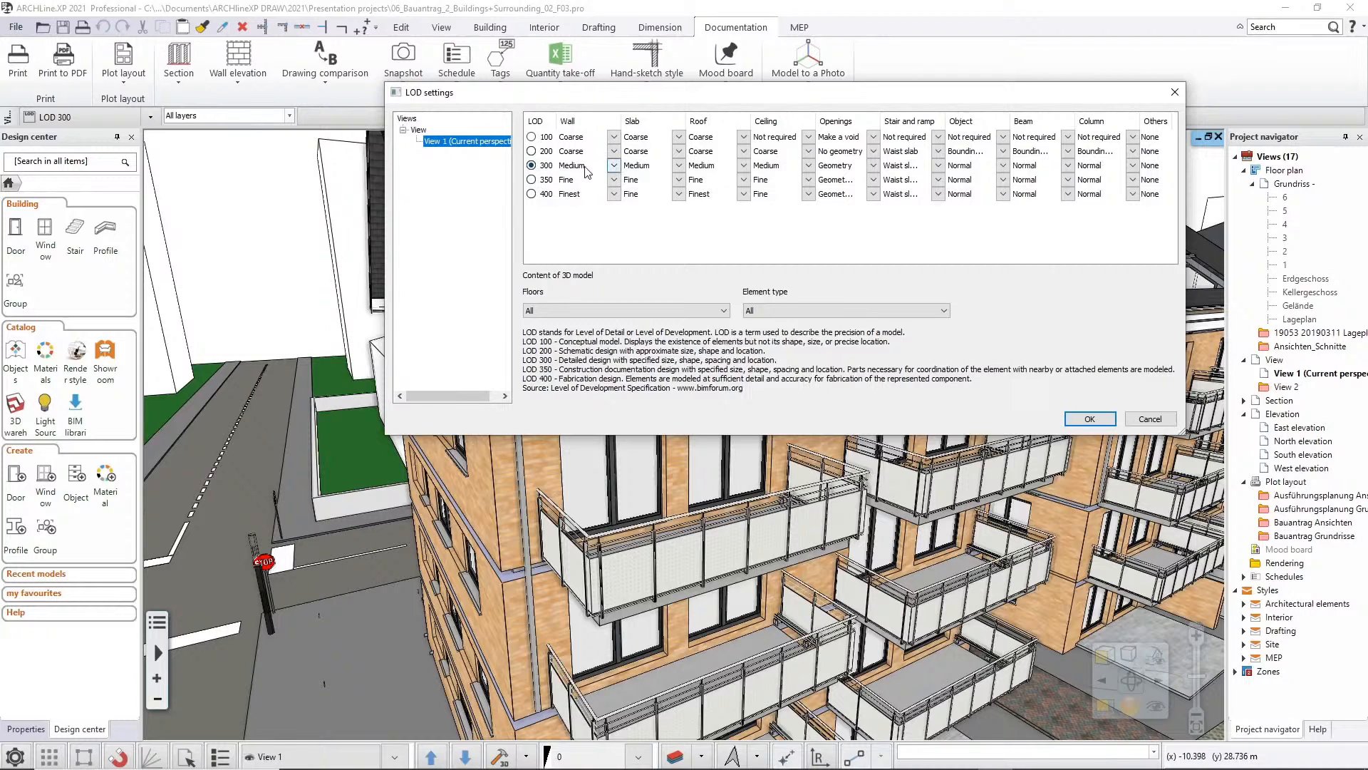
pyautogui.click(532, 179)
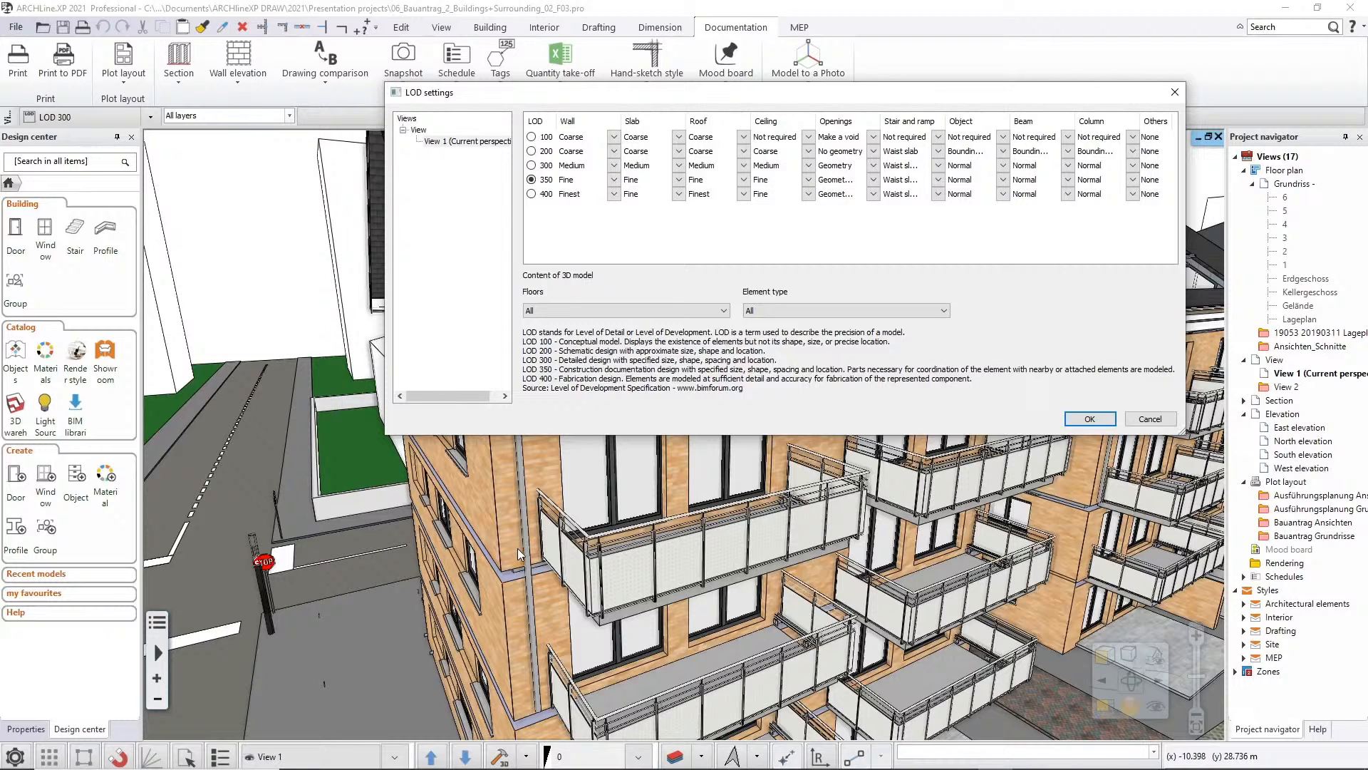
pyautogui.click(1080, 417)
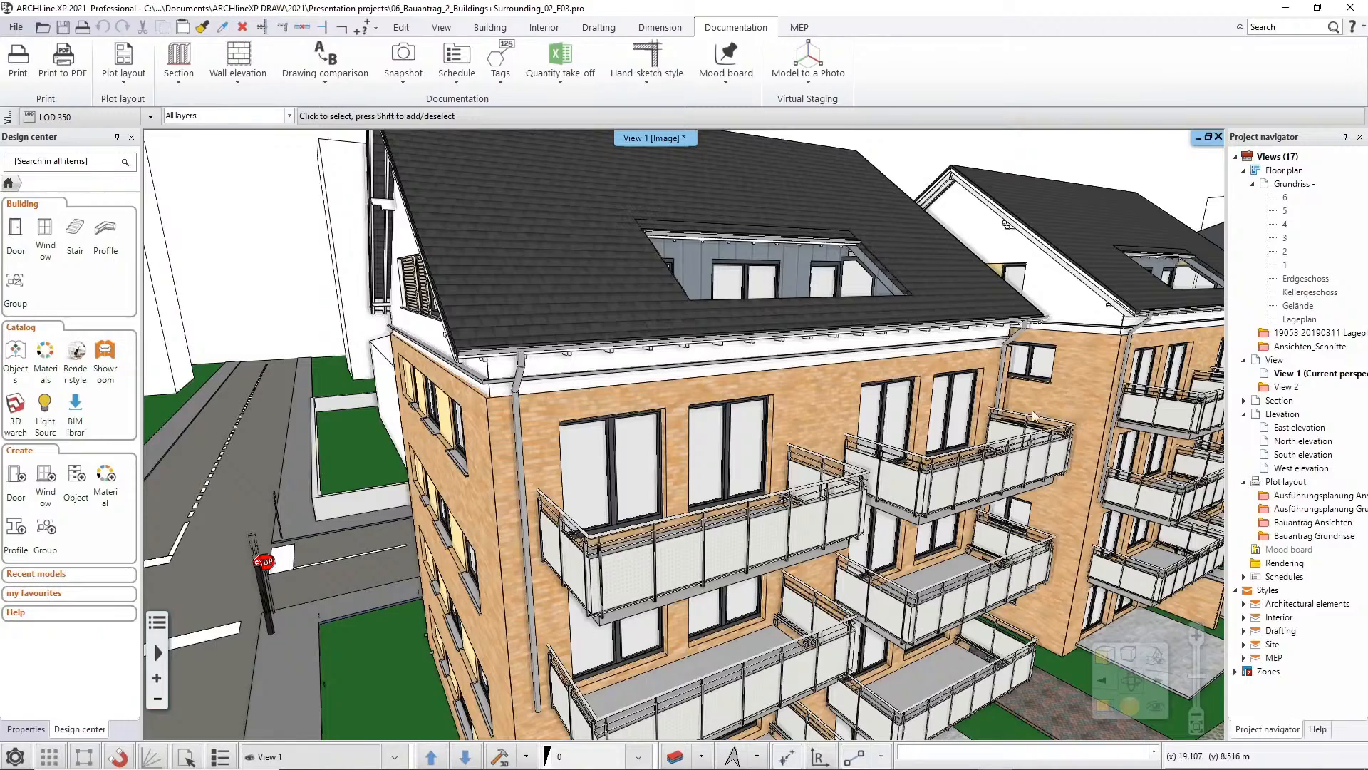
# Examine the two brick apartment buildings and their surroundings at LOD 350
pyautogui.scroll(-2, 817, 465)
pyautogui.scroll(-4, 818, 464)
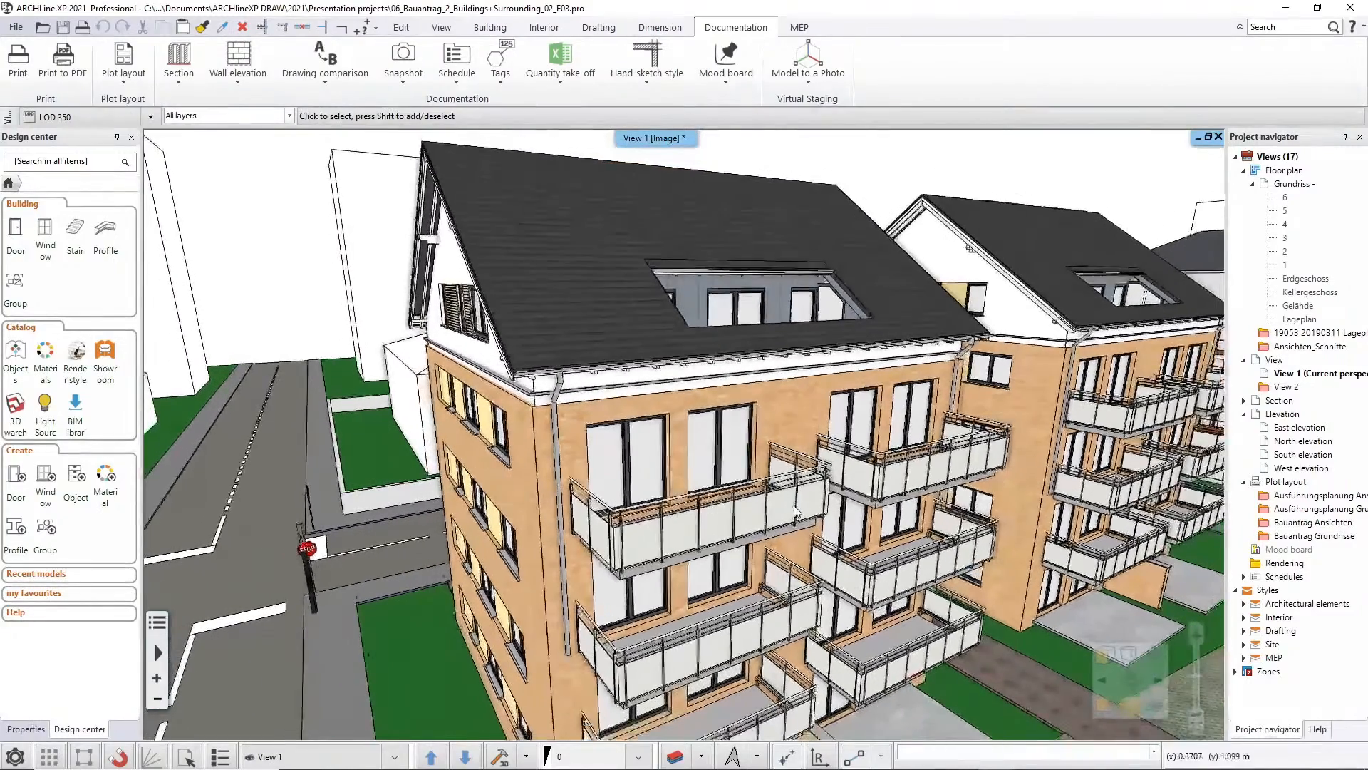
pyautogui.scroll(-5, 785, 527)
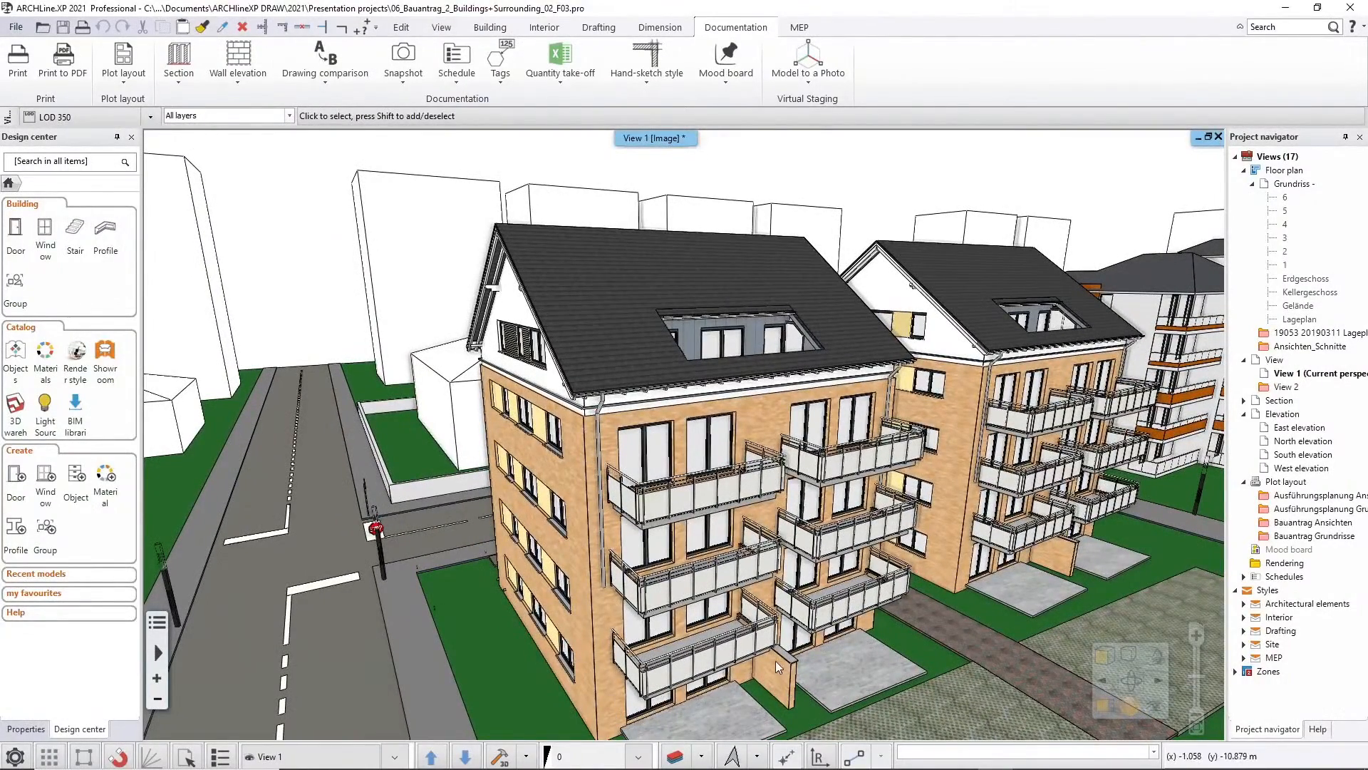
pyautogui.scroll(-1, 960, 621)
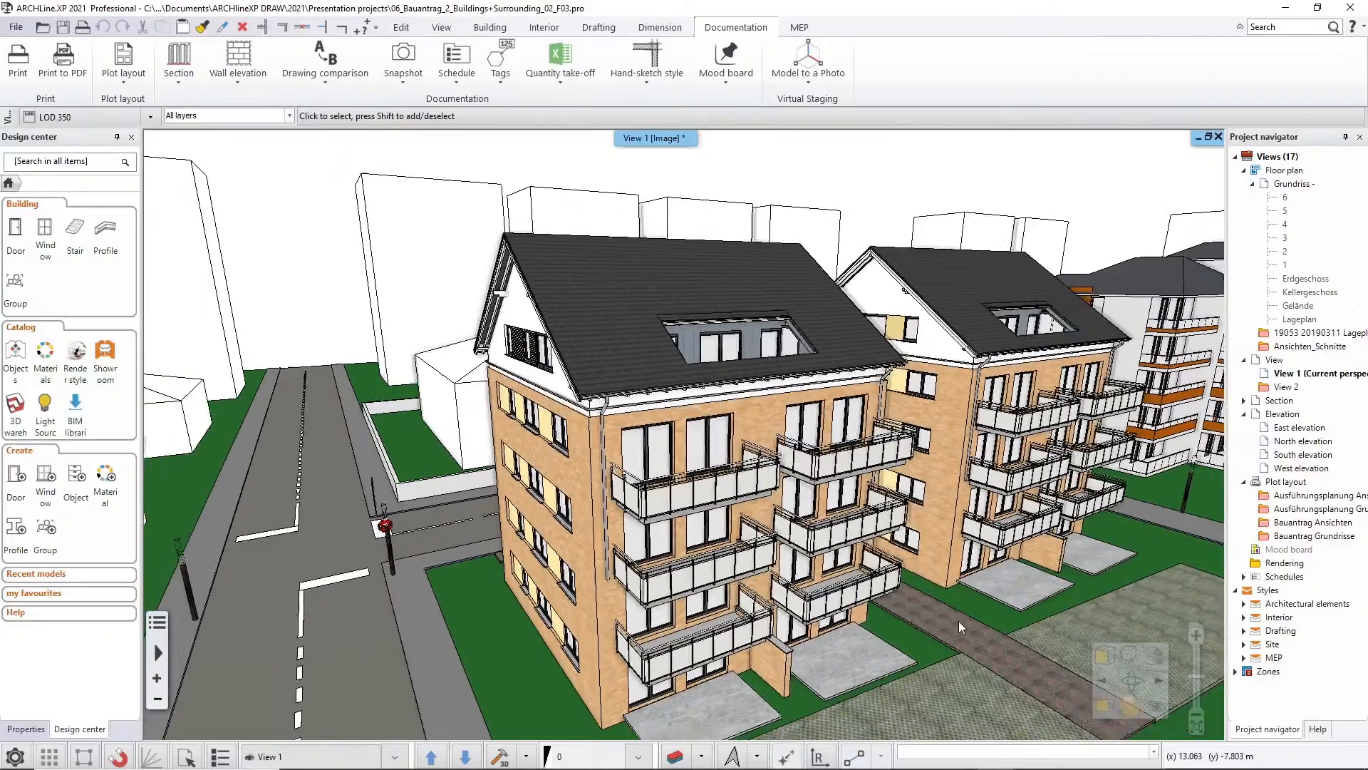
pyautogui.scroll(-3, 959, 621)
pyautogui.moveTo(927, 595); pyautogui.dragTo(901, 576, button='middle')
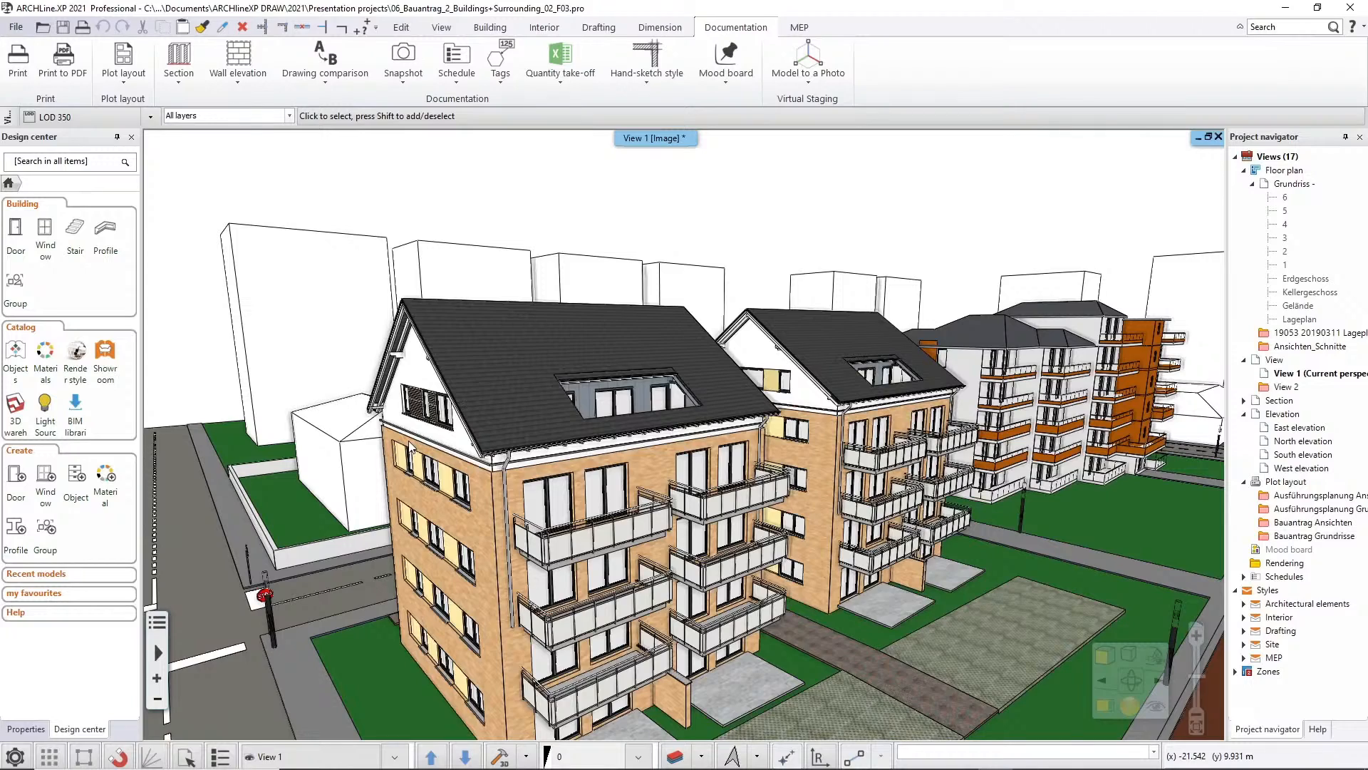
pyautogui.moveTo(769, 503); pyautogui.dragTo(722, 450, button='middle')
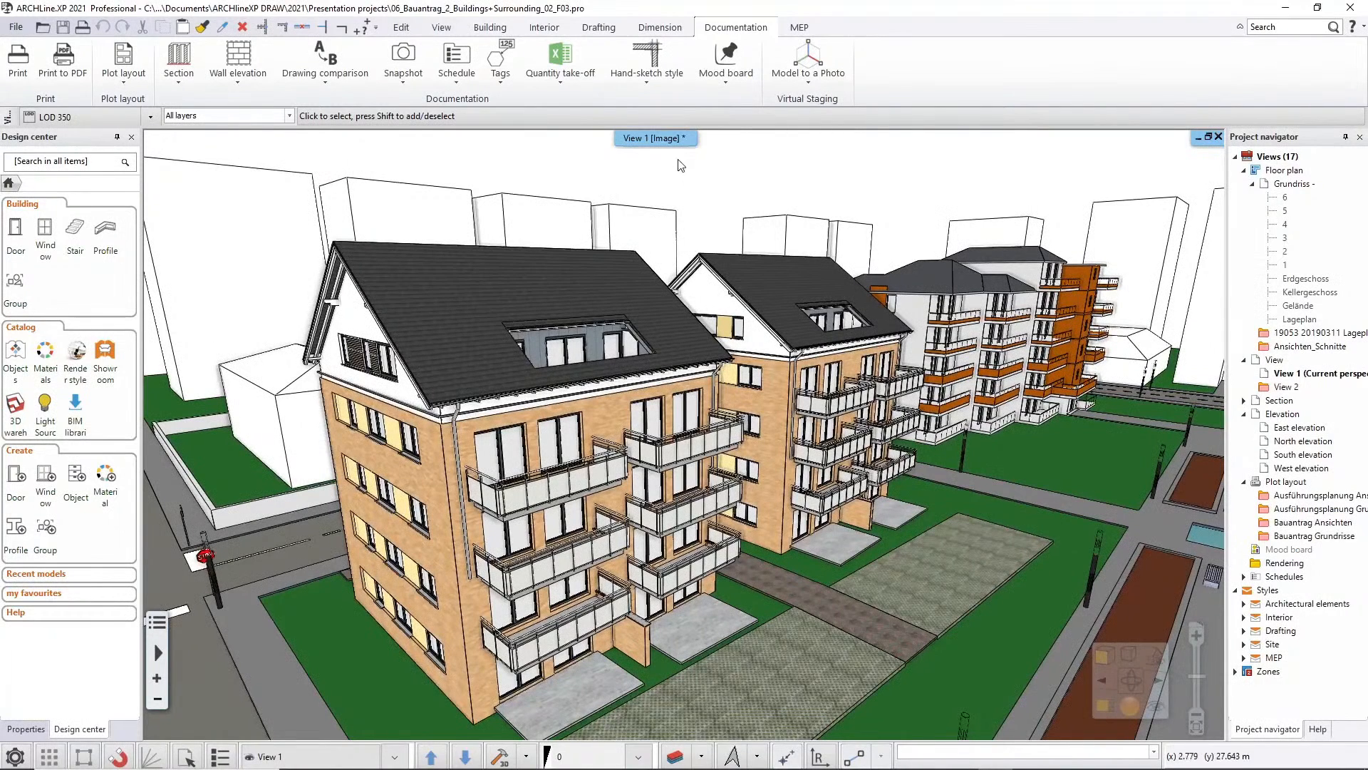
# Choose the Custom element type filter in View 1's LOD settings and accept all listed element categories
pyautogui.rightClick(665, 143)
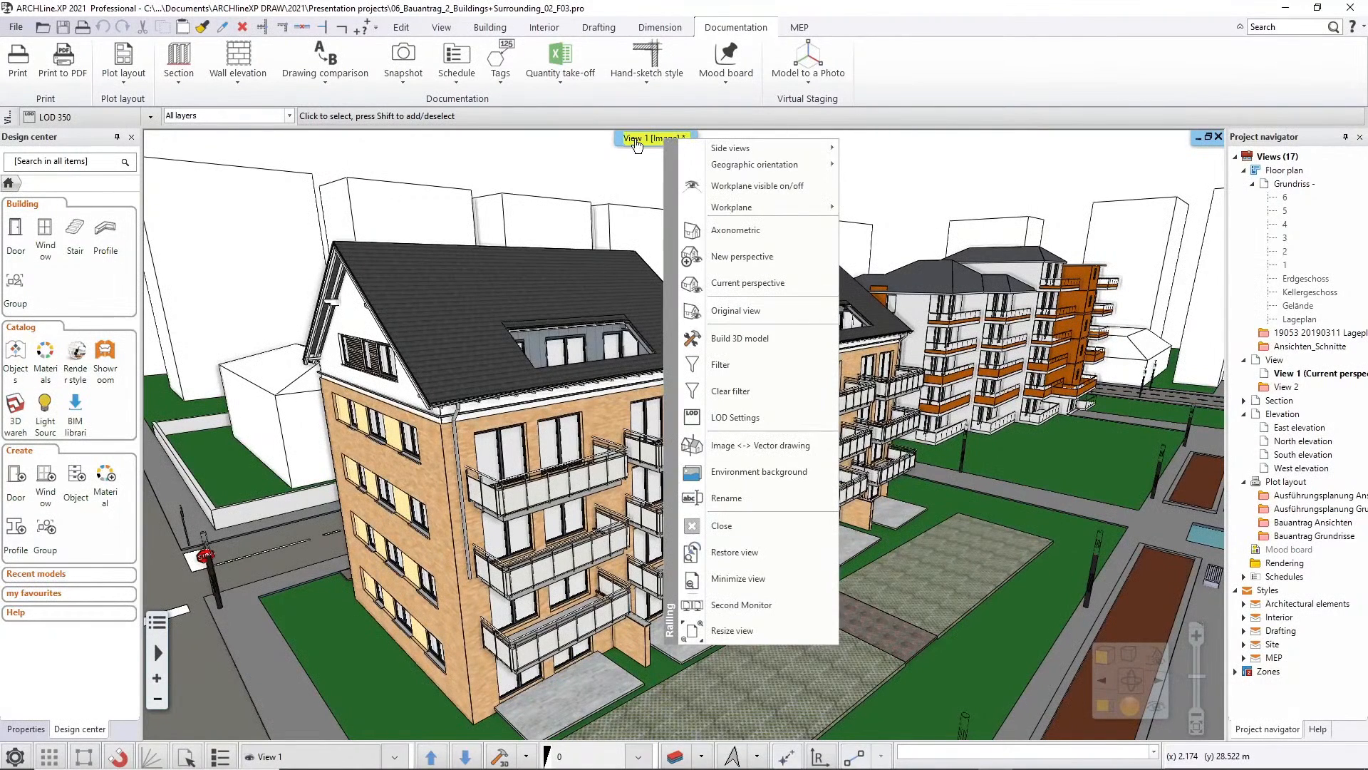
pyautogui.click(720, 417)
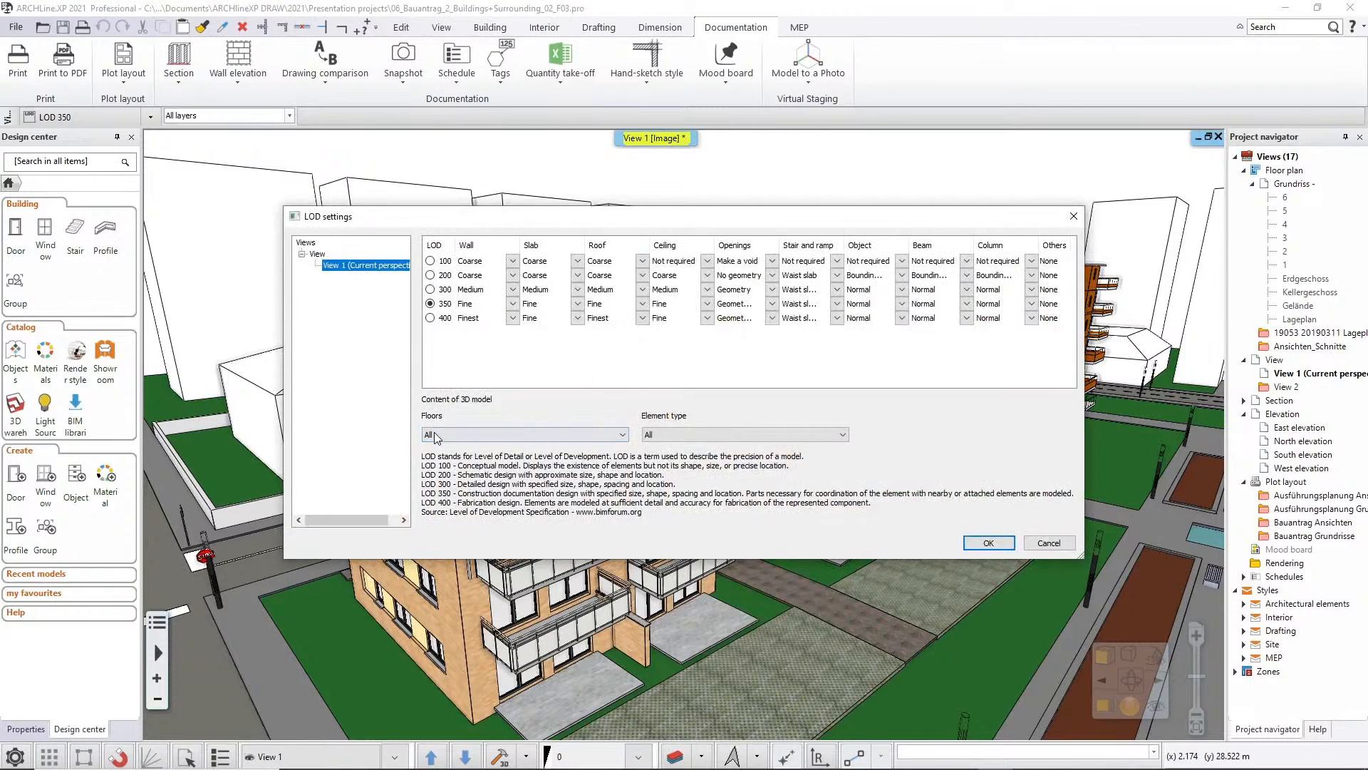
pyautogui.click(670, 436)
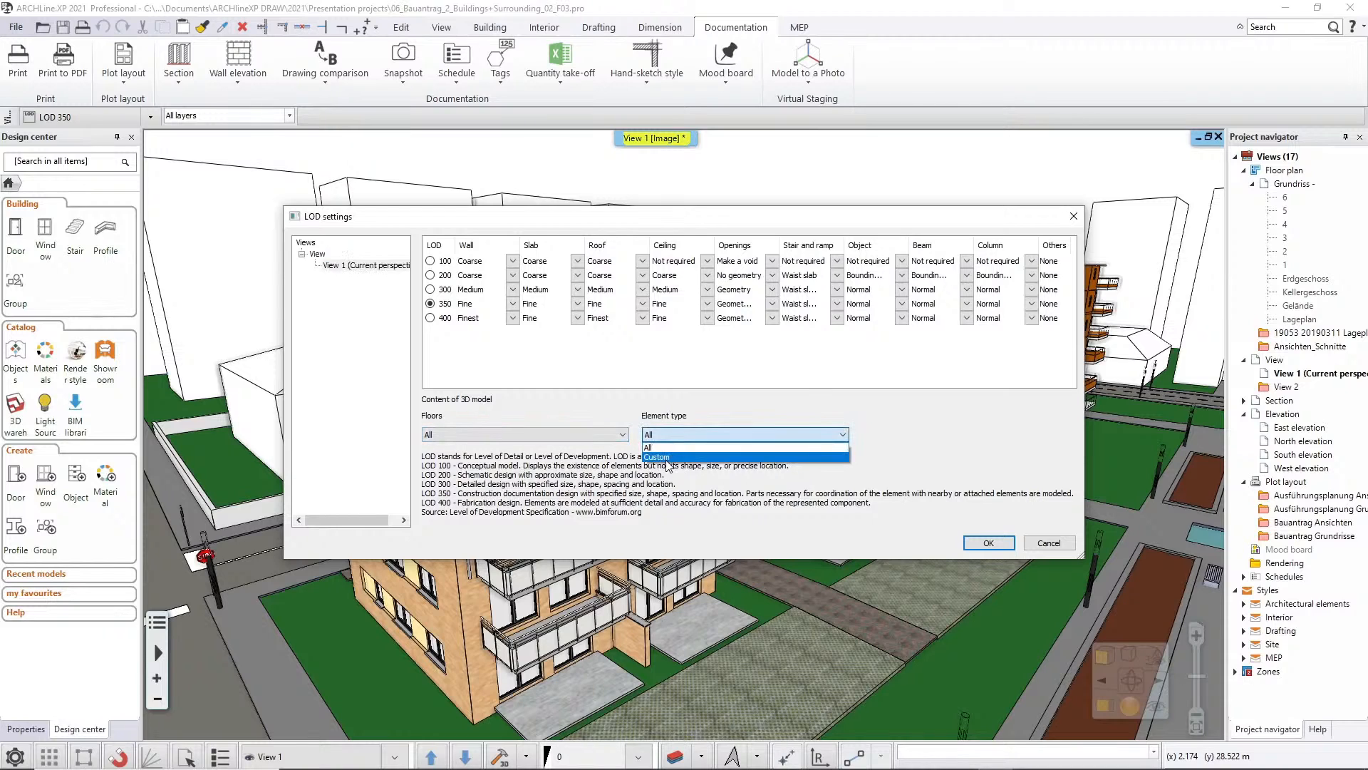
pyautogui.click(667, 458)
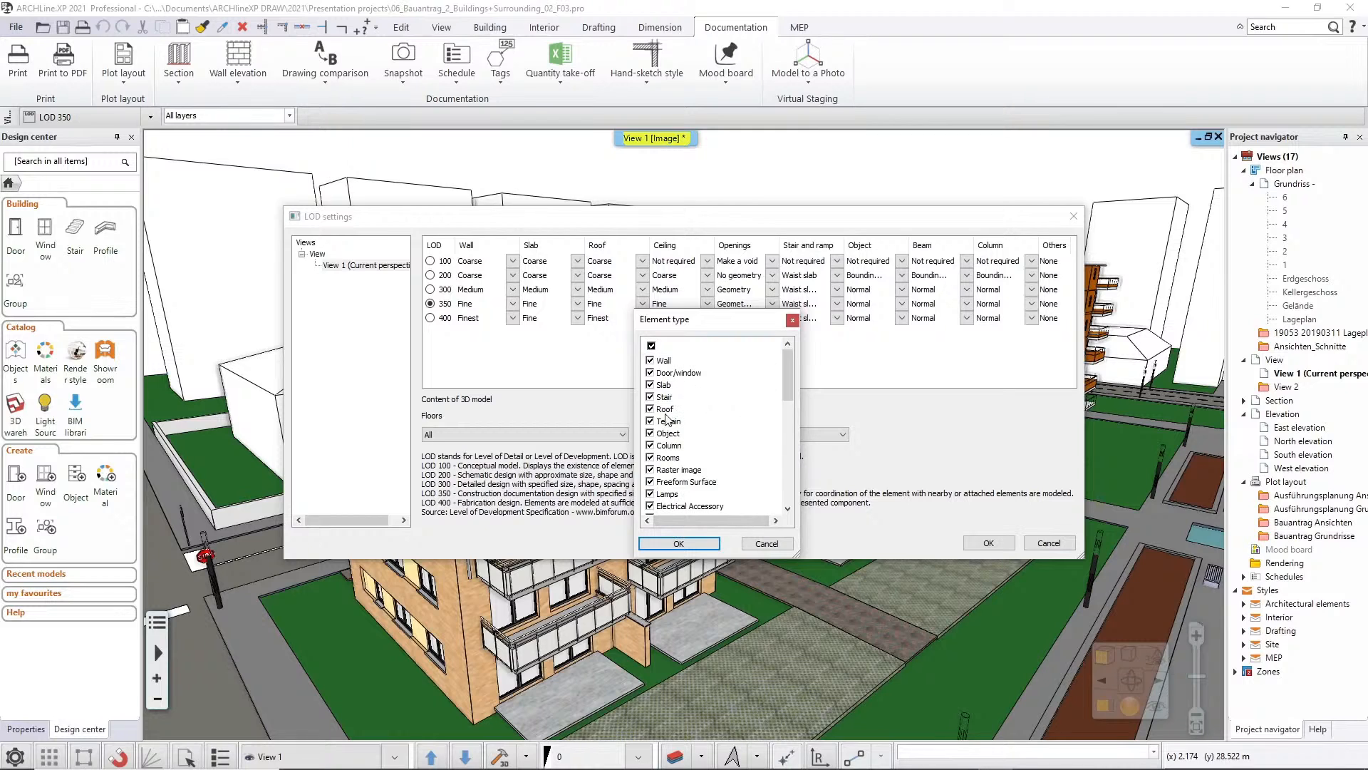
pyautogui.moveTo(681, 319); pyautogui.dragTo(716, 370)
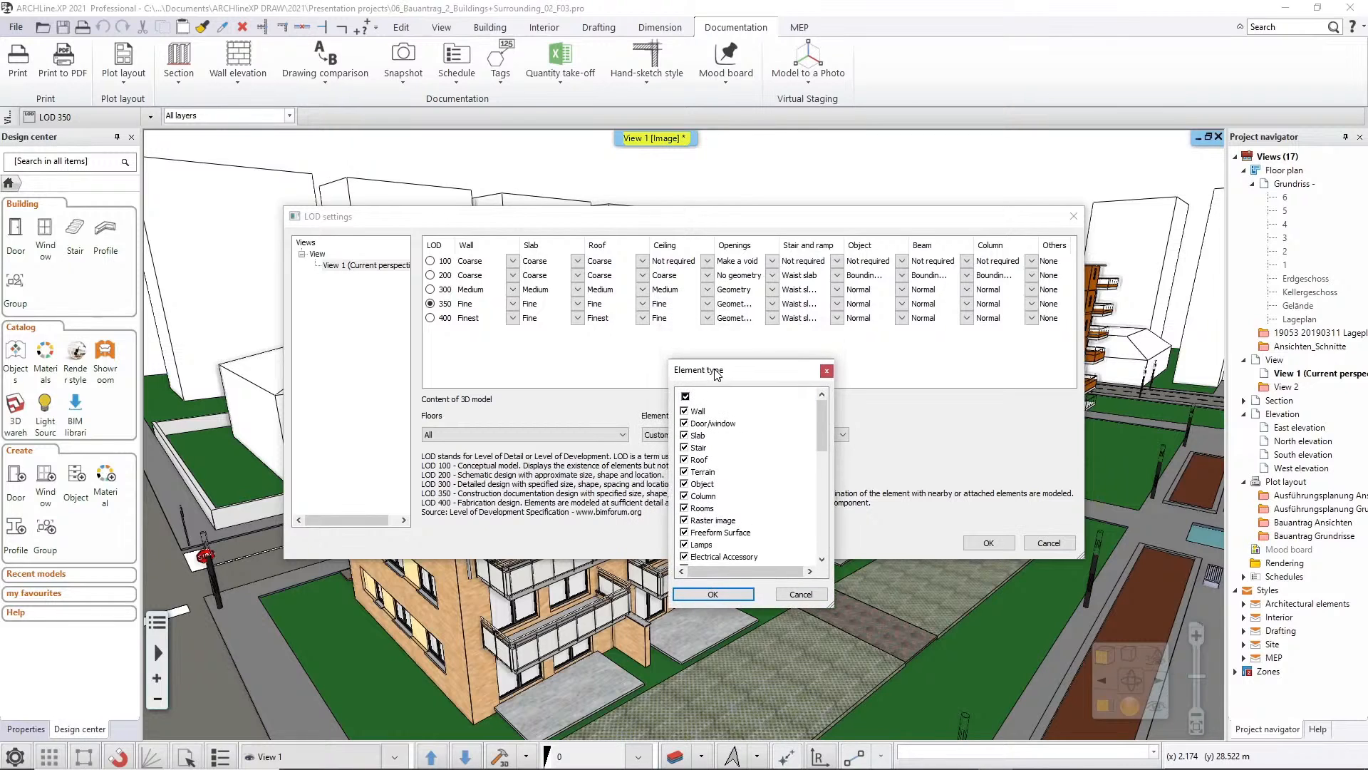
pyautogui.click(725, 592)
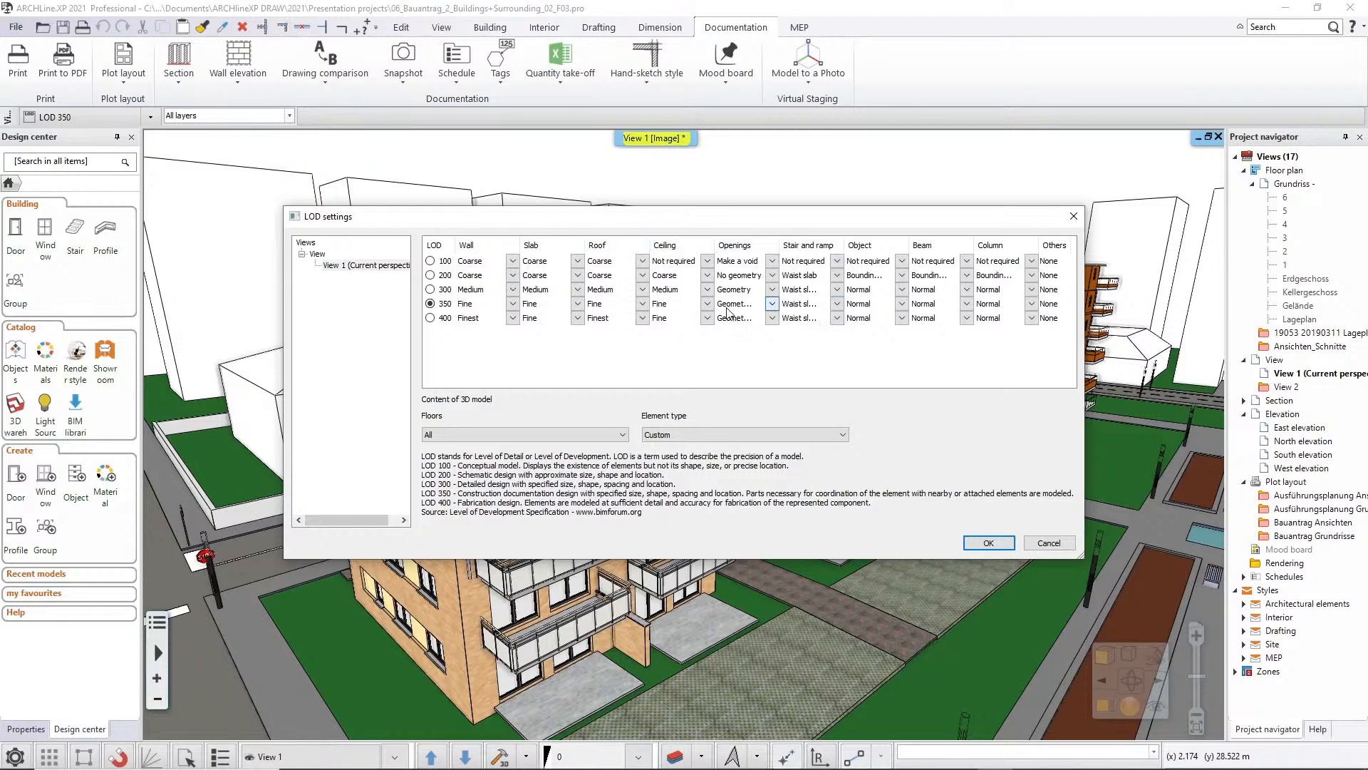
# Check the Openings detail choices for LOD 350 and leave the LOD settings without applying changes
pyautogui.click(771, 304)
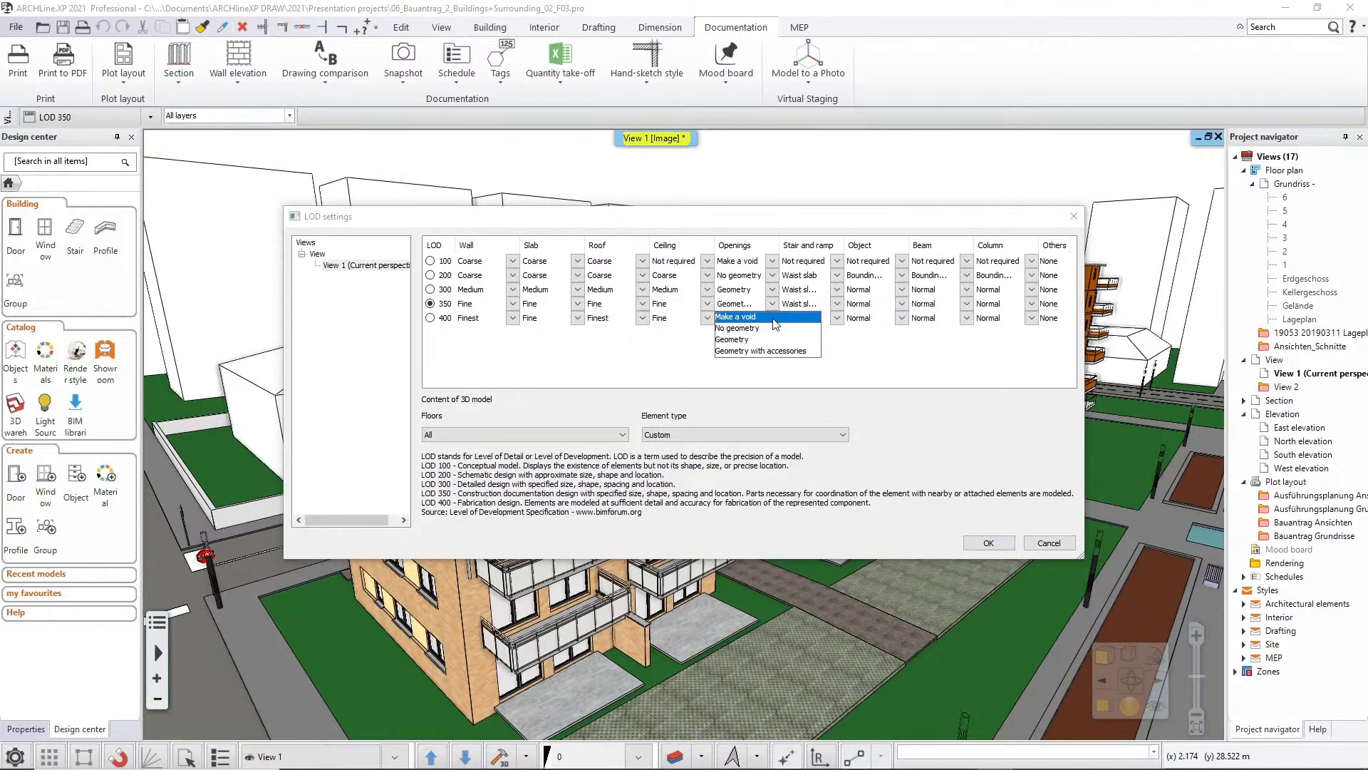
pyautogui.click(635, 374)
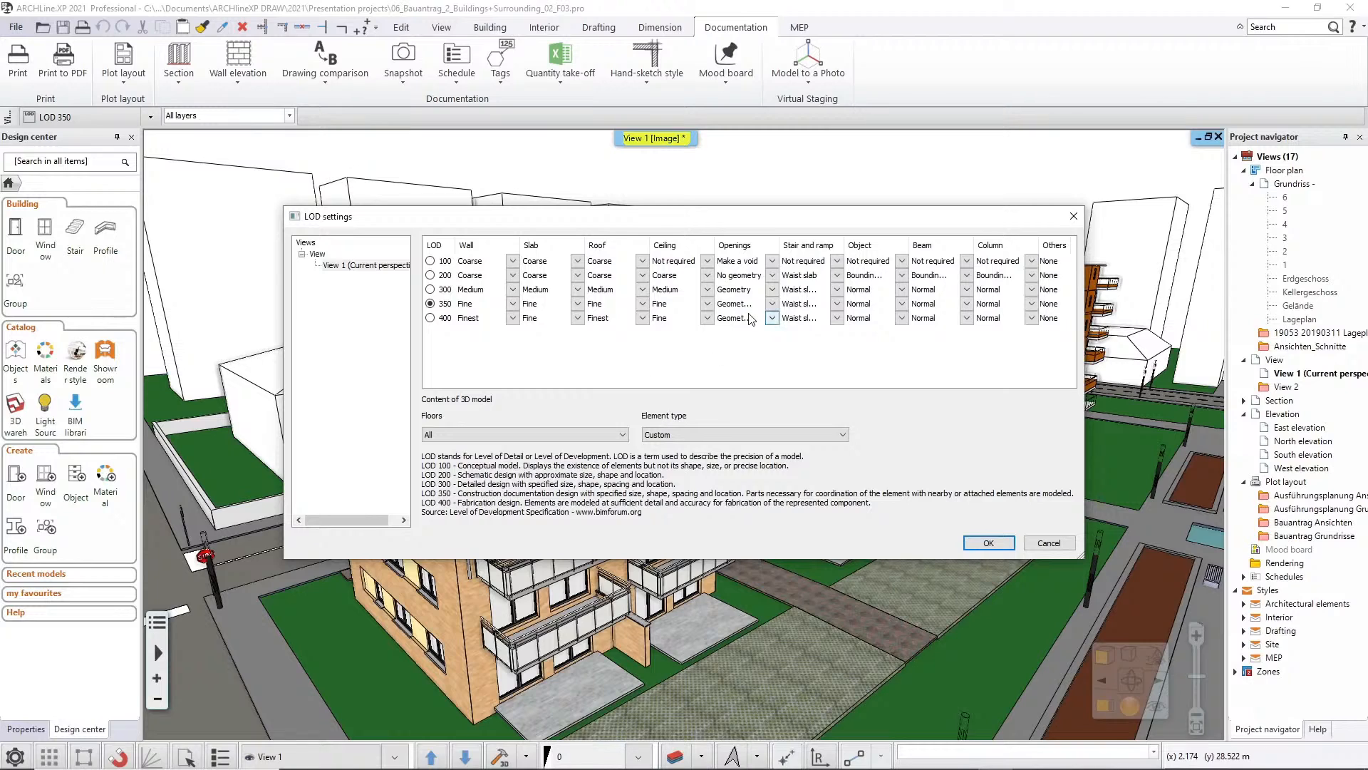
pyautogui.moveTo(781, 243); pyautogui.dragTo(798, 243)
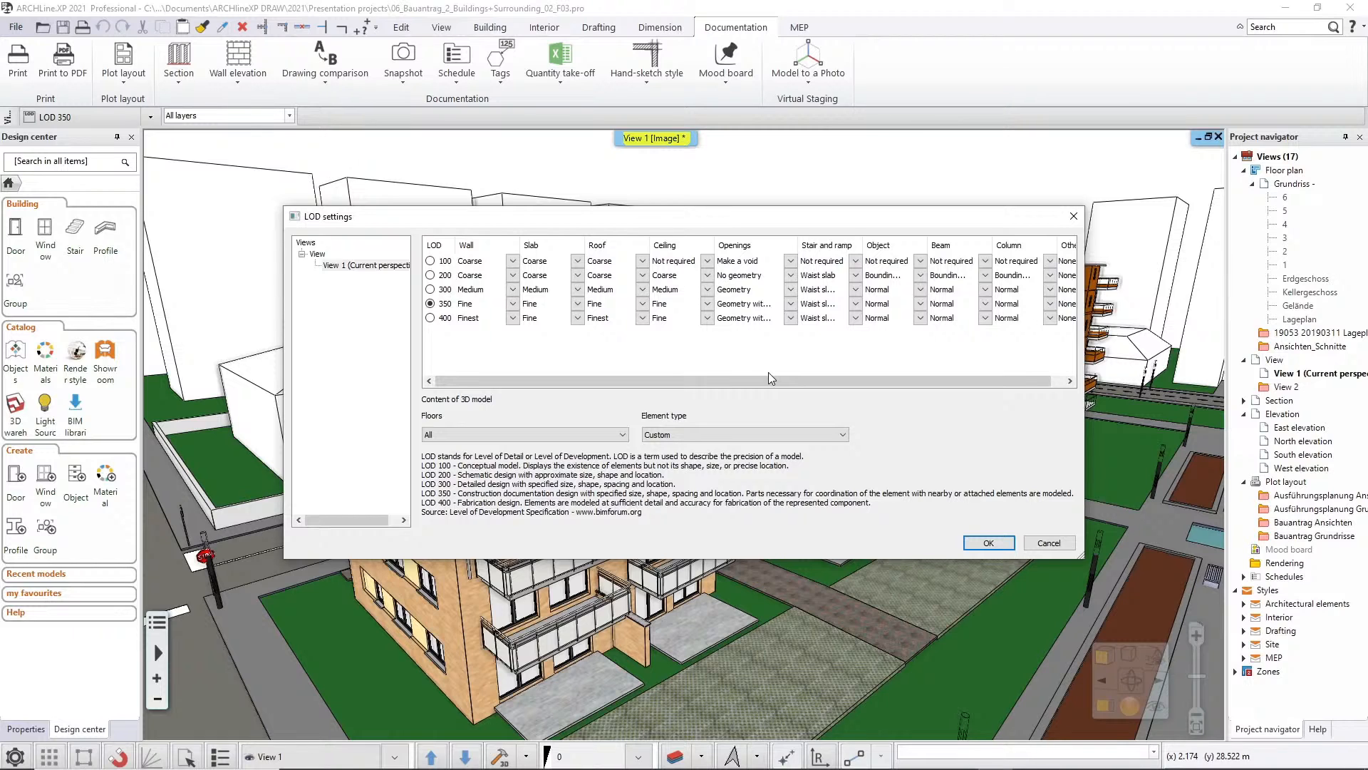
pyautogui.click(1047, 543)
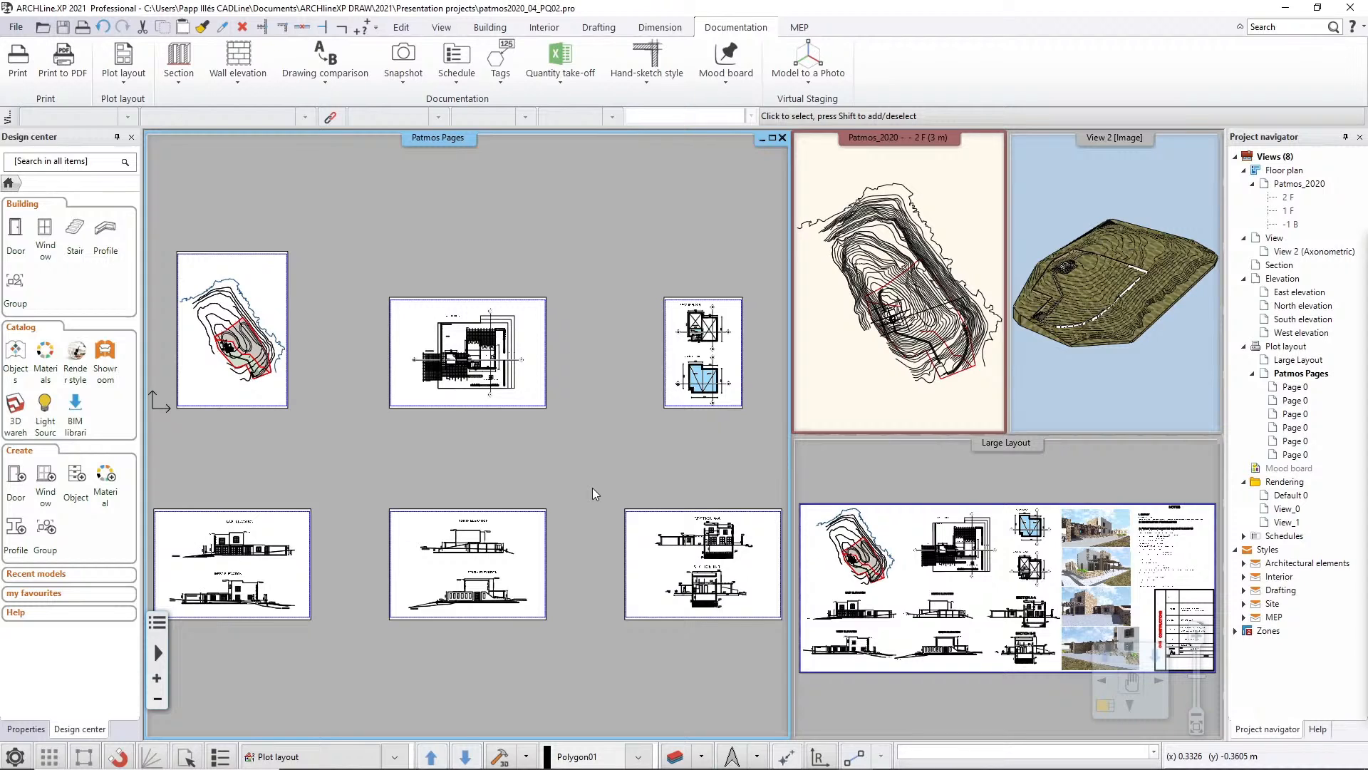
# Look over the Large Layout and Patmos Pages plot layouts and check the page setup options for preparing a plot layout
pyautogui.click(904, 484)
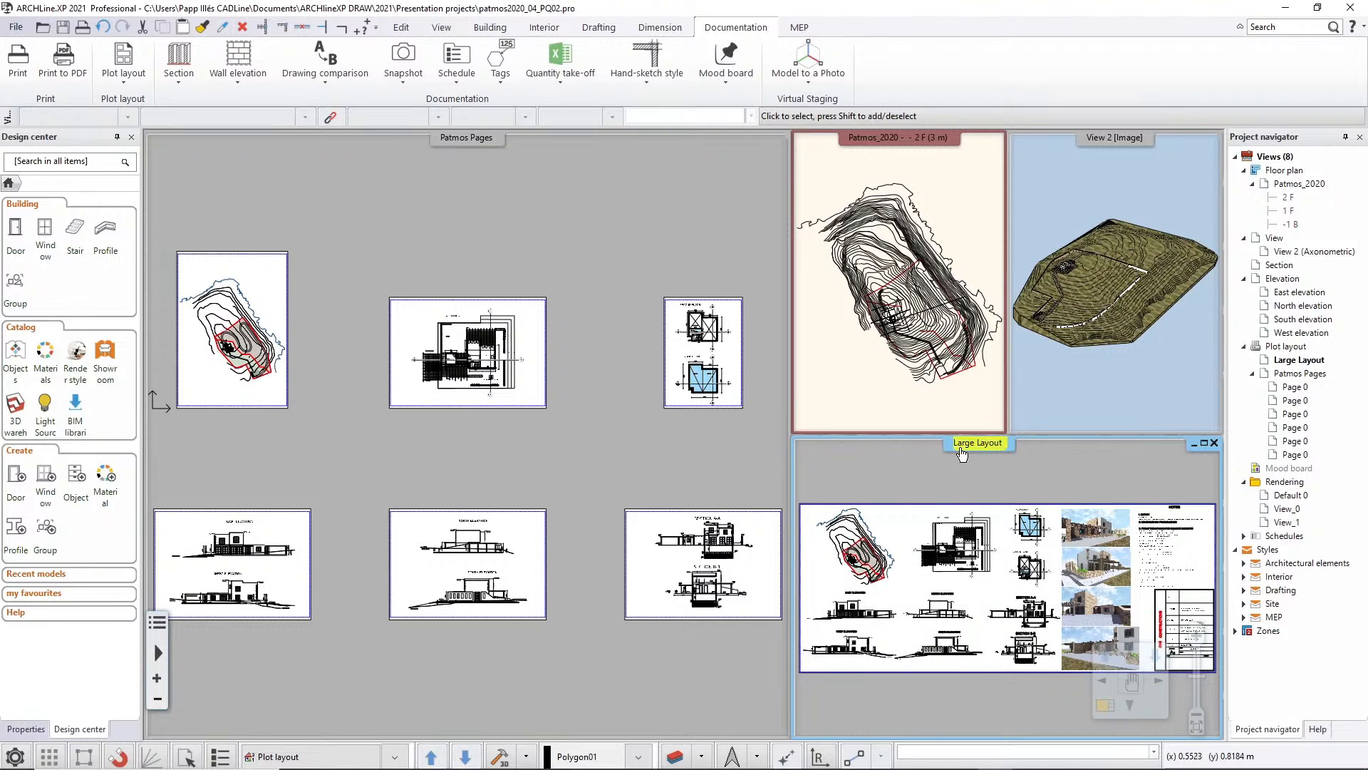
pyautogui.scroll(-2, 1014, 446)
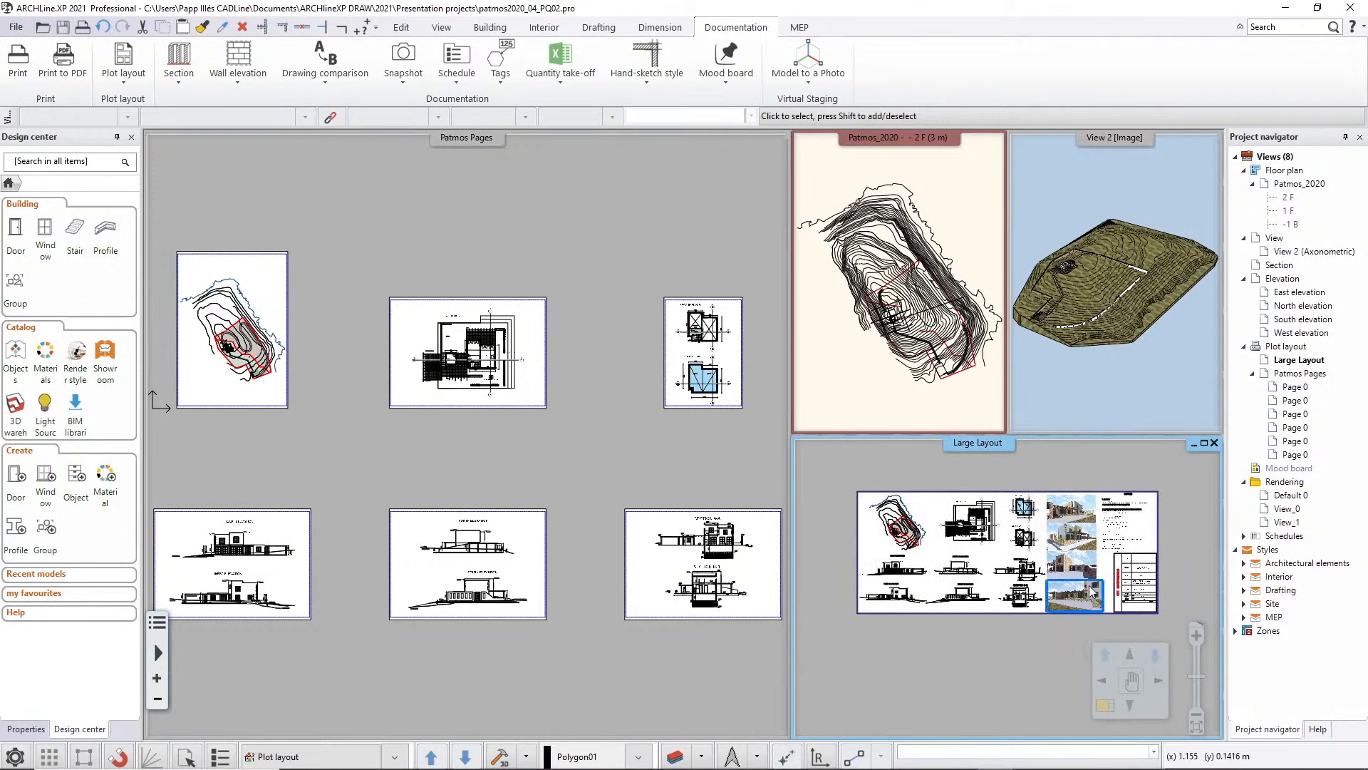
pyautogui.click(563, 271)
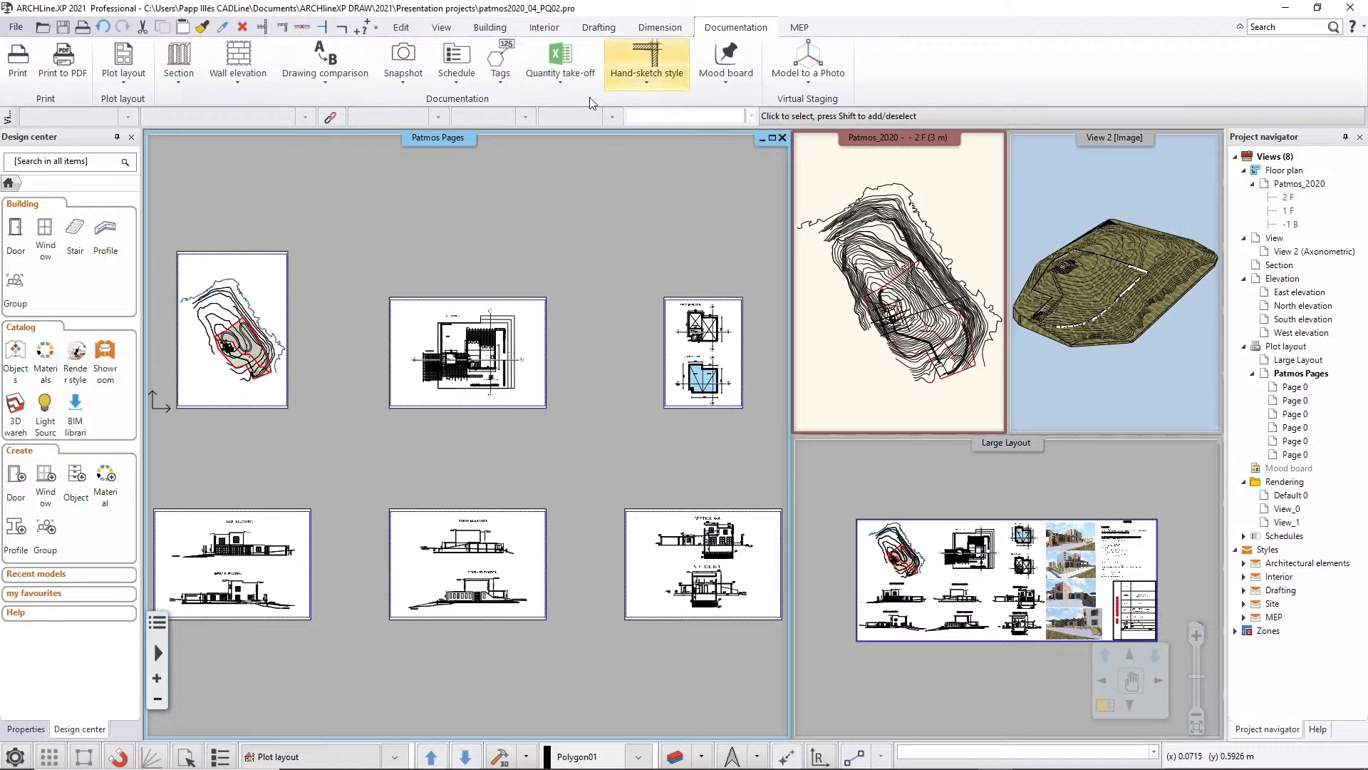
pyautogui.click(126, 83)
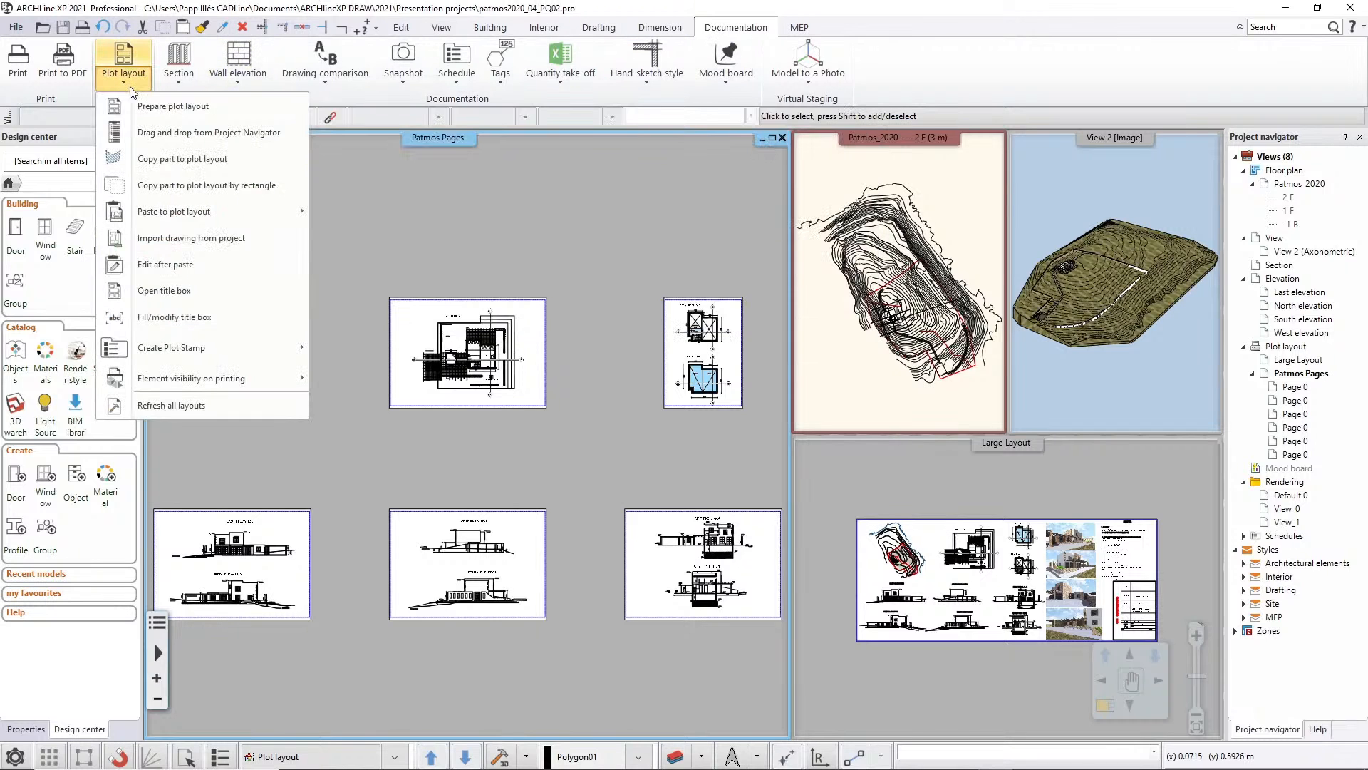
pyautogui.click(227, 110)
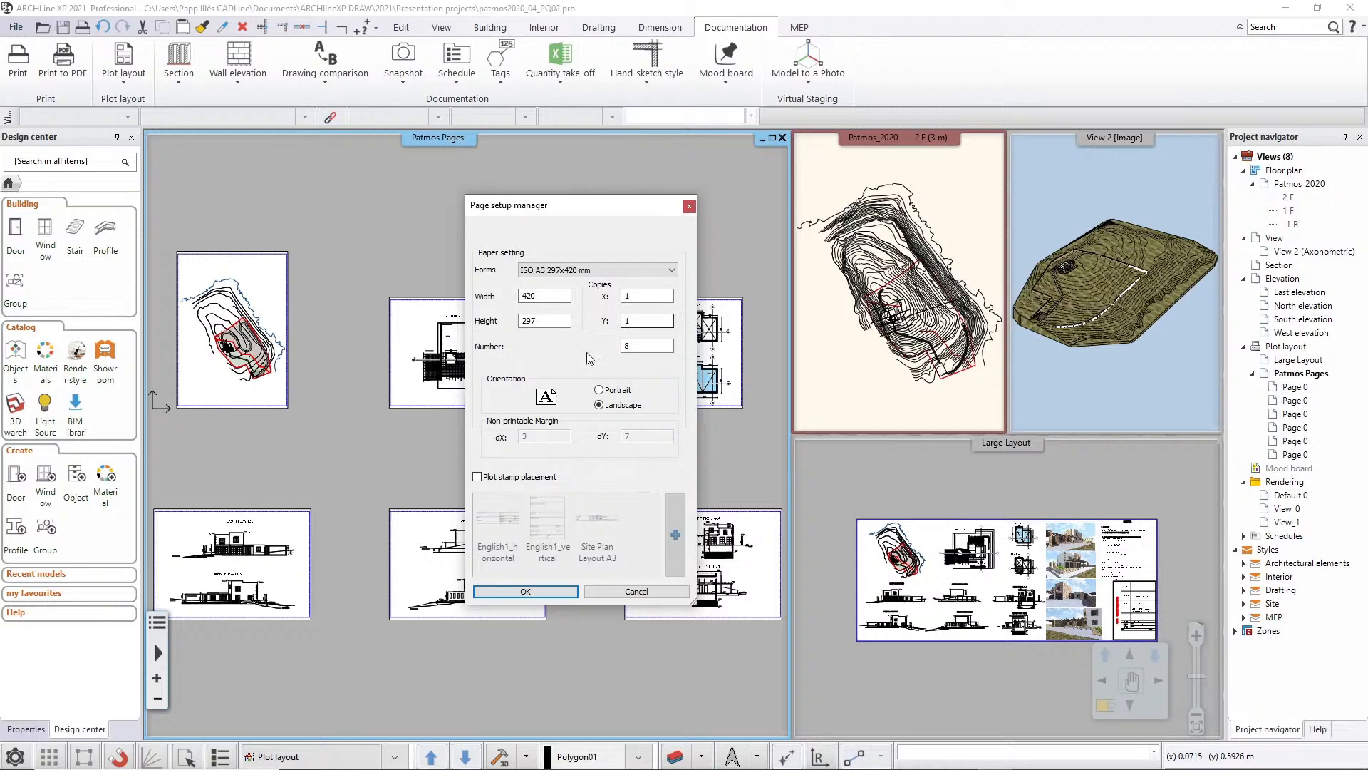
pyautogui.click(635, 593)
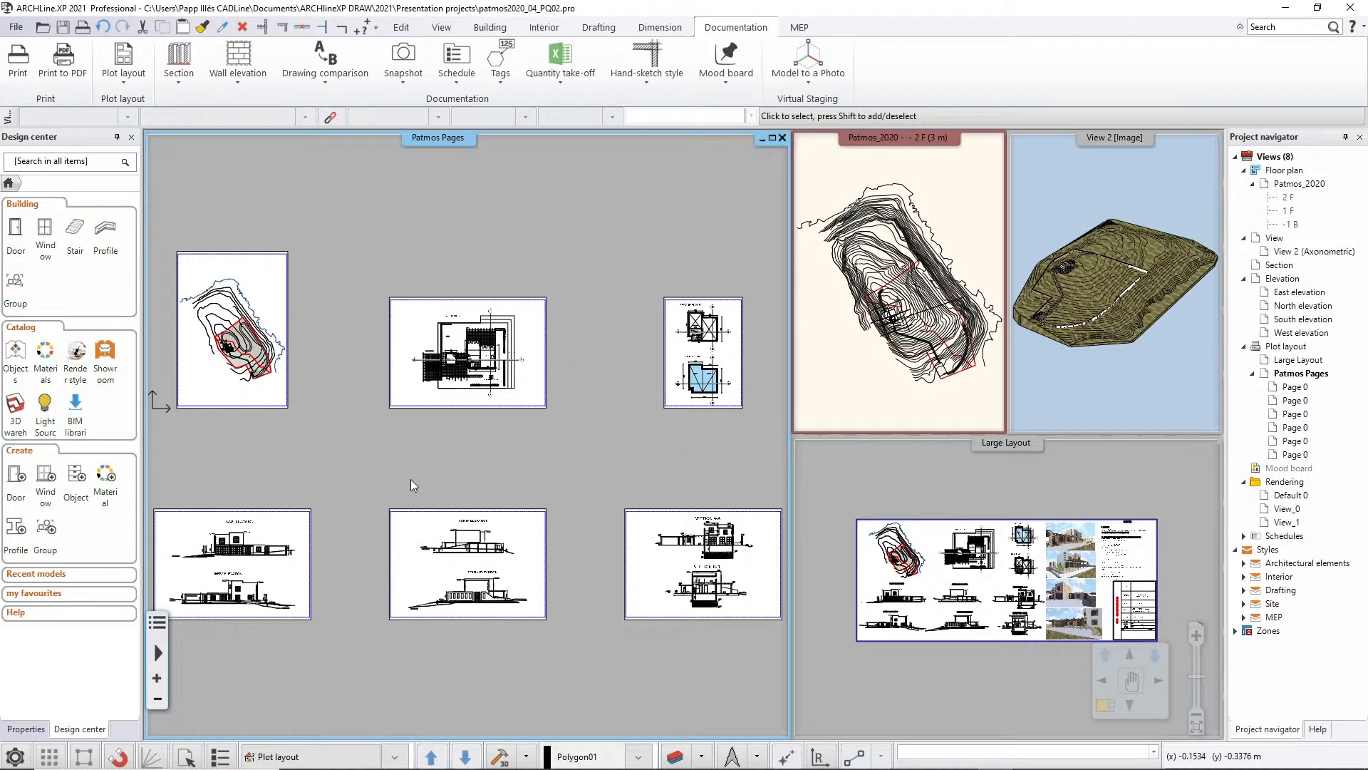
# Open the print queue, check the multi-page PDF's save location, and choose Level B conformance (PDF/A-1b) as its format
pyautogui.click(17, 28)
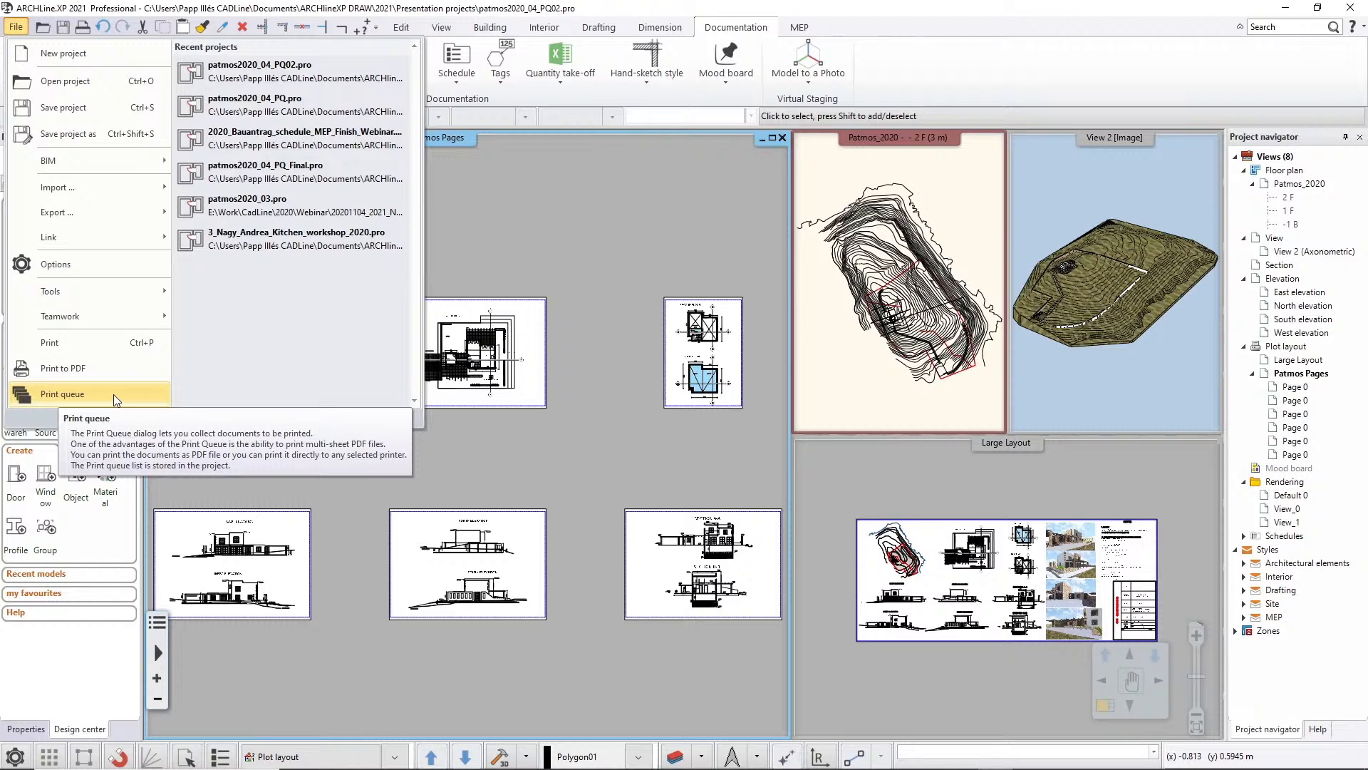
pyautogui.click(63, 394)
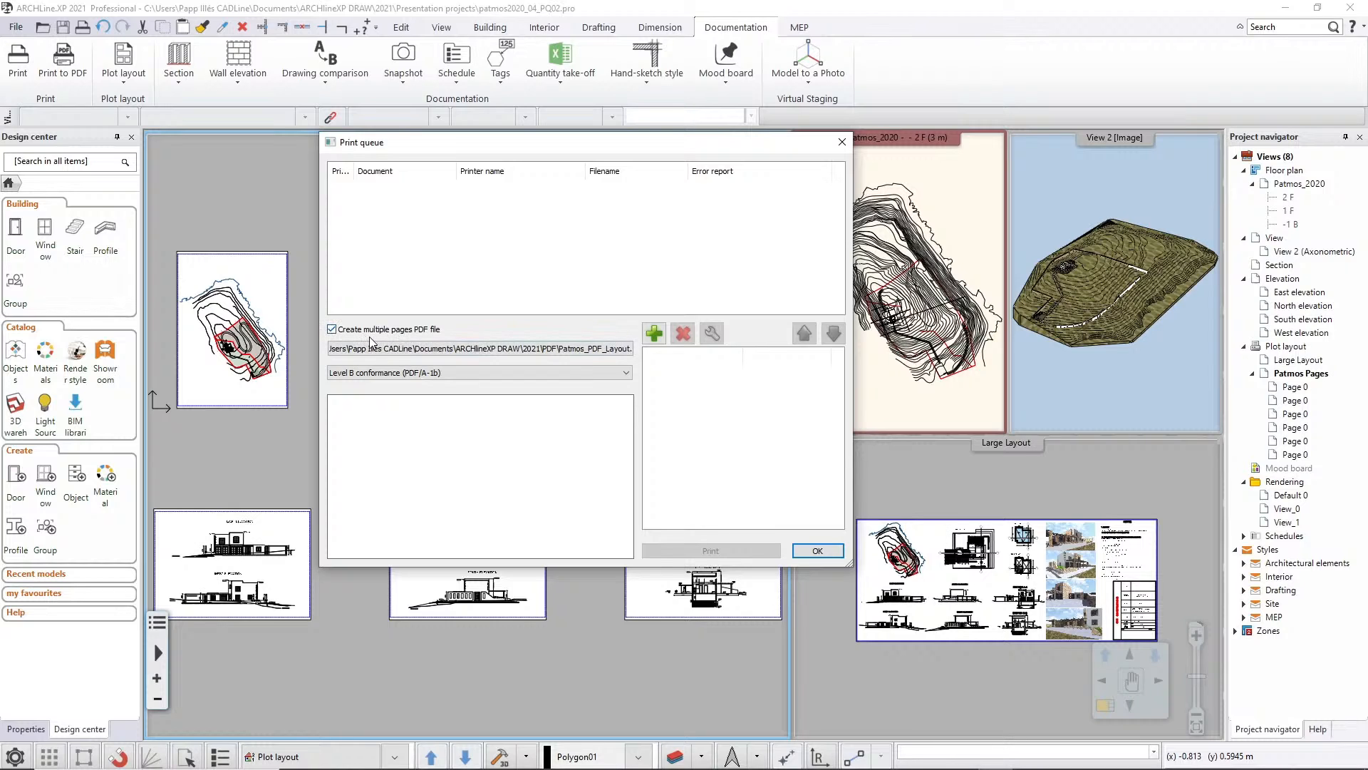
pyautogui.click(466, 351)
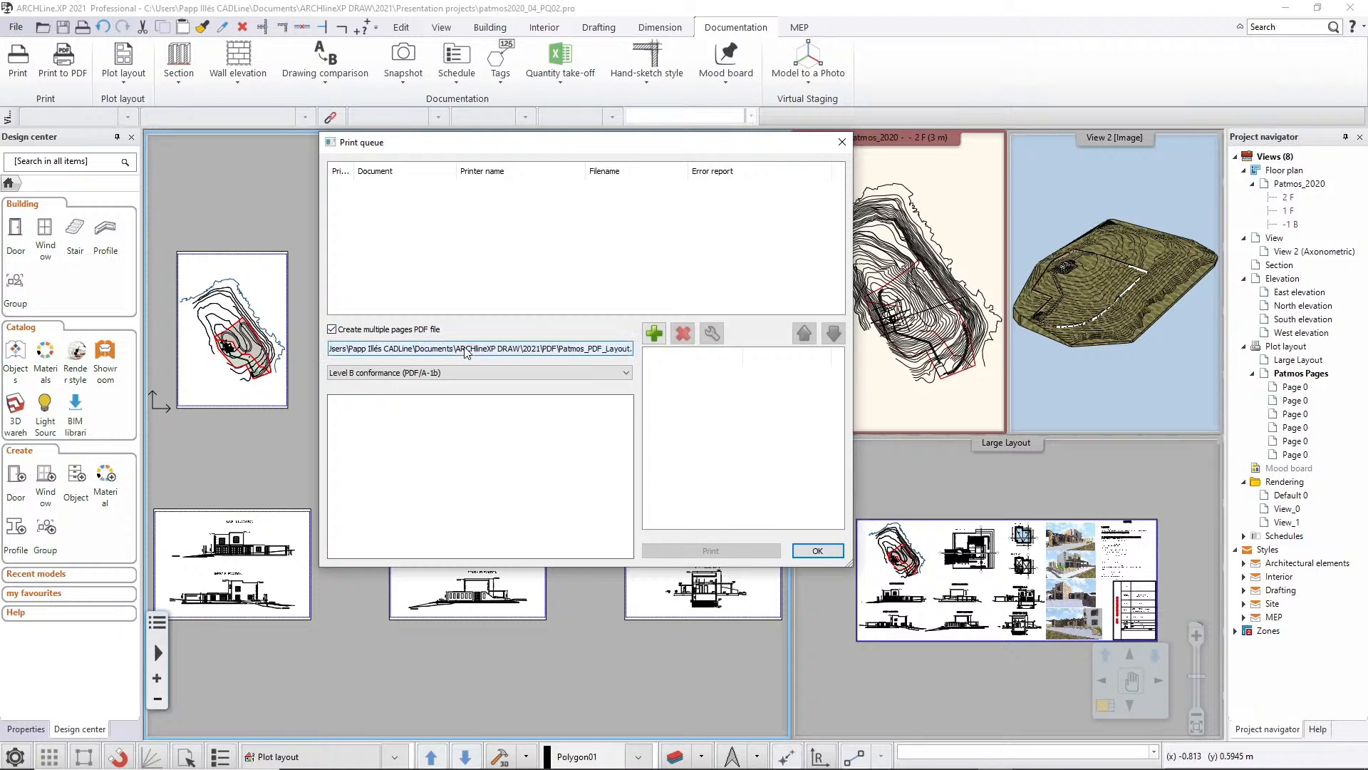
pyautogui.doubleClick(467, 351)
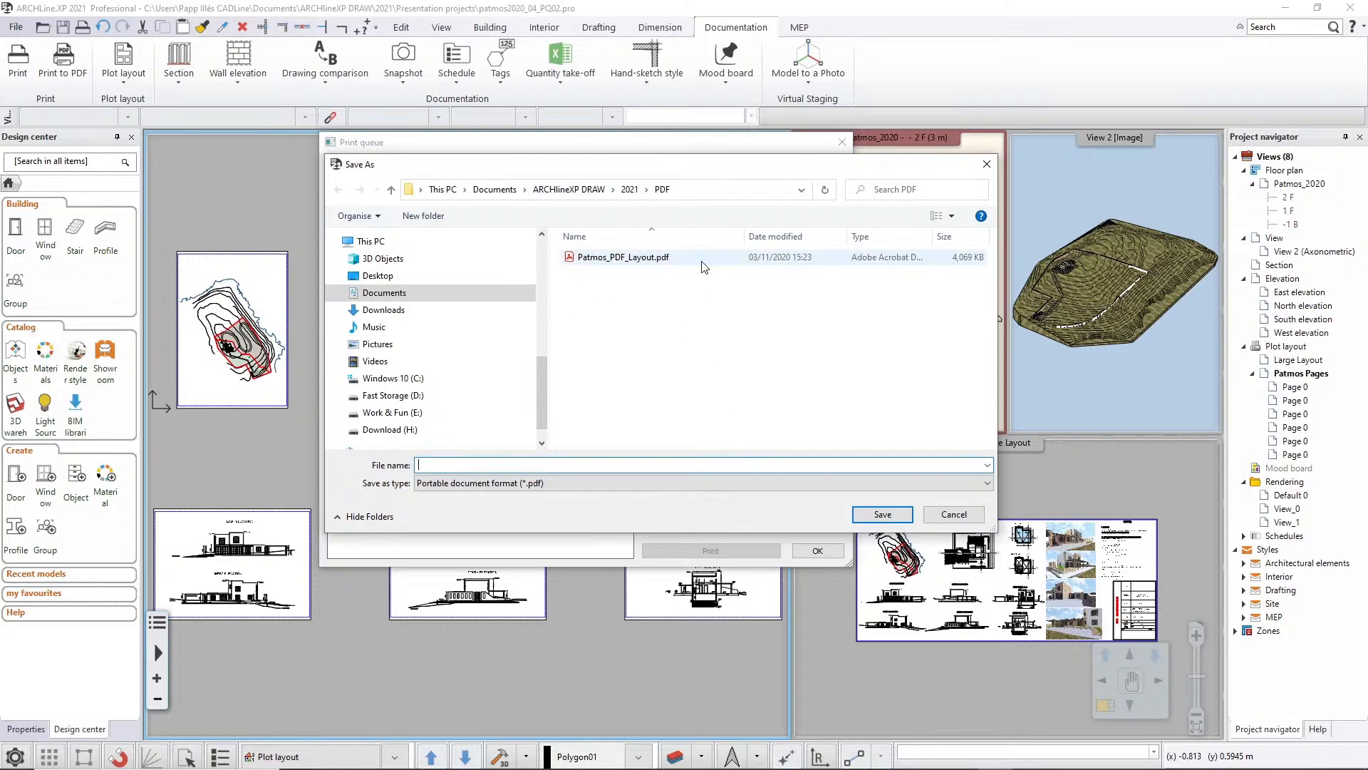
pyautogui.click(954, 514)
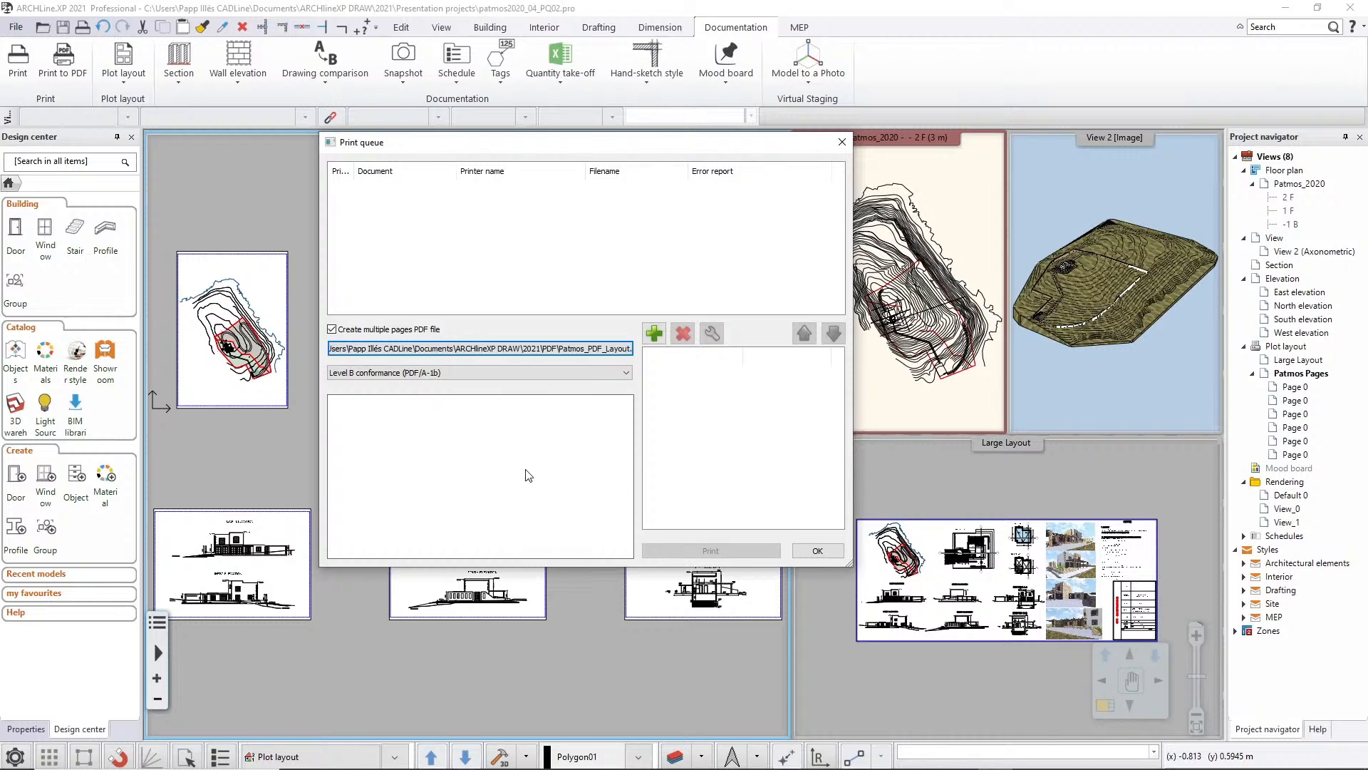
pyautogui.click(384, 374)
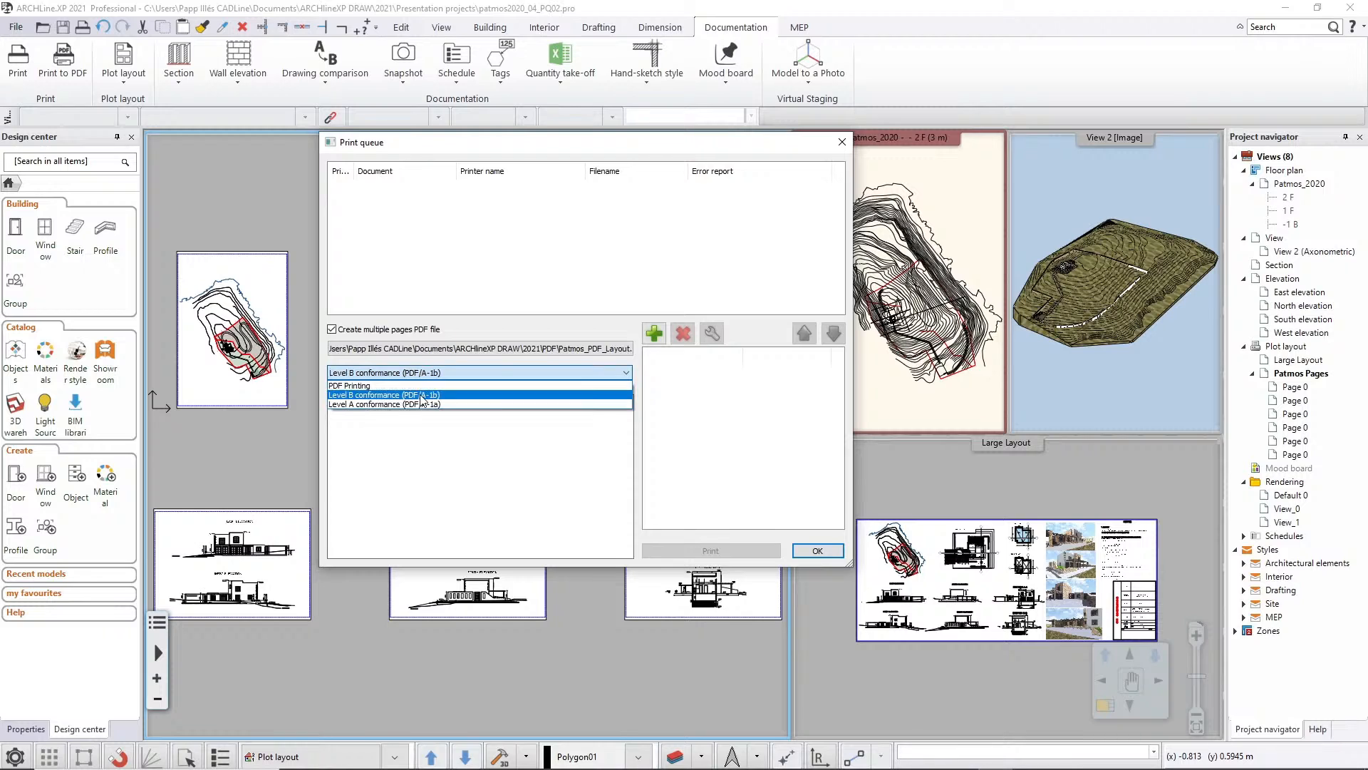
pyautogui.click(381, 394)
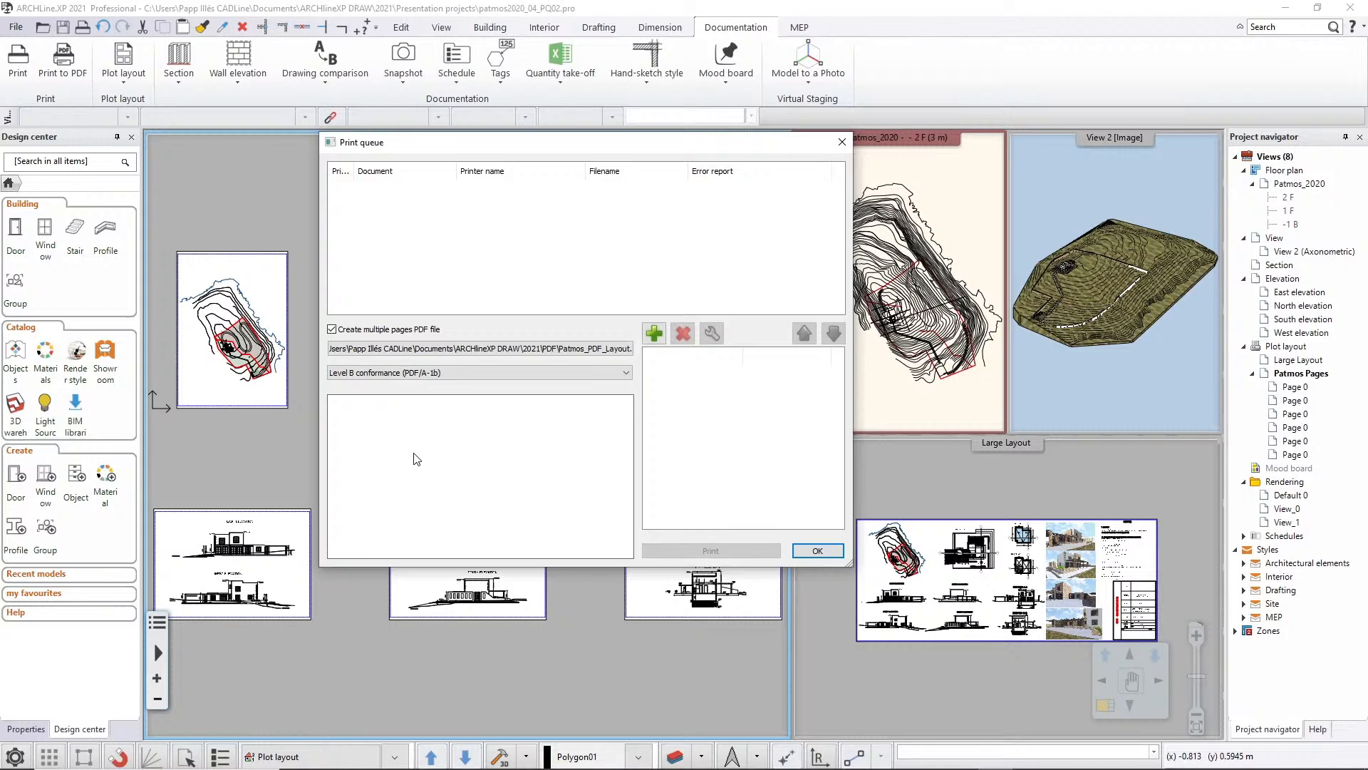
# Add the complete Patmos Pages plot layout to the print queue
pyautogui.click(657, 333)
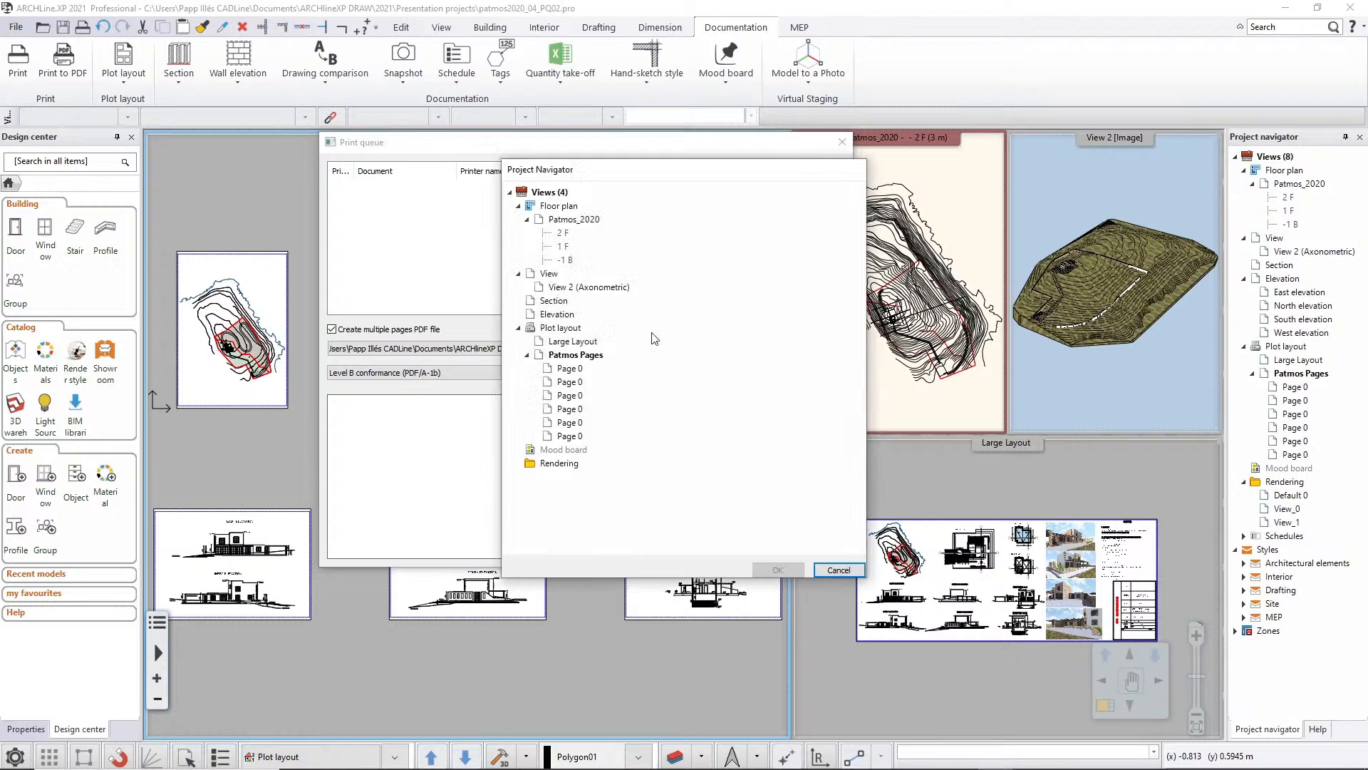
pyautogui.doubleClick(574, 354)
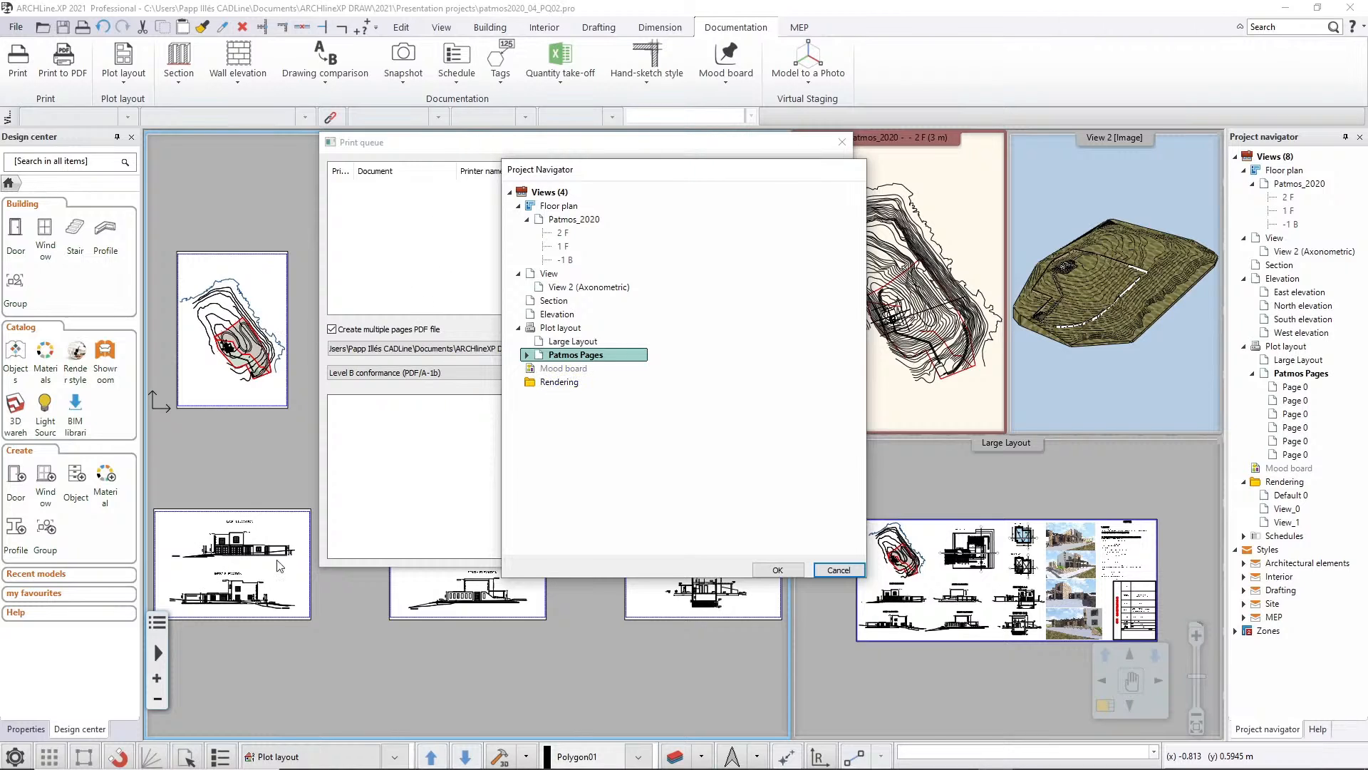
pyautogui.click(761, 571)
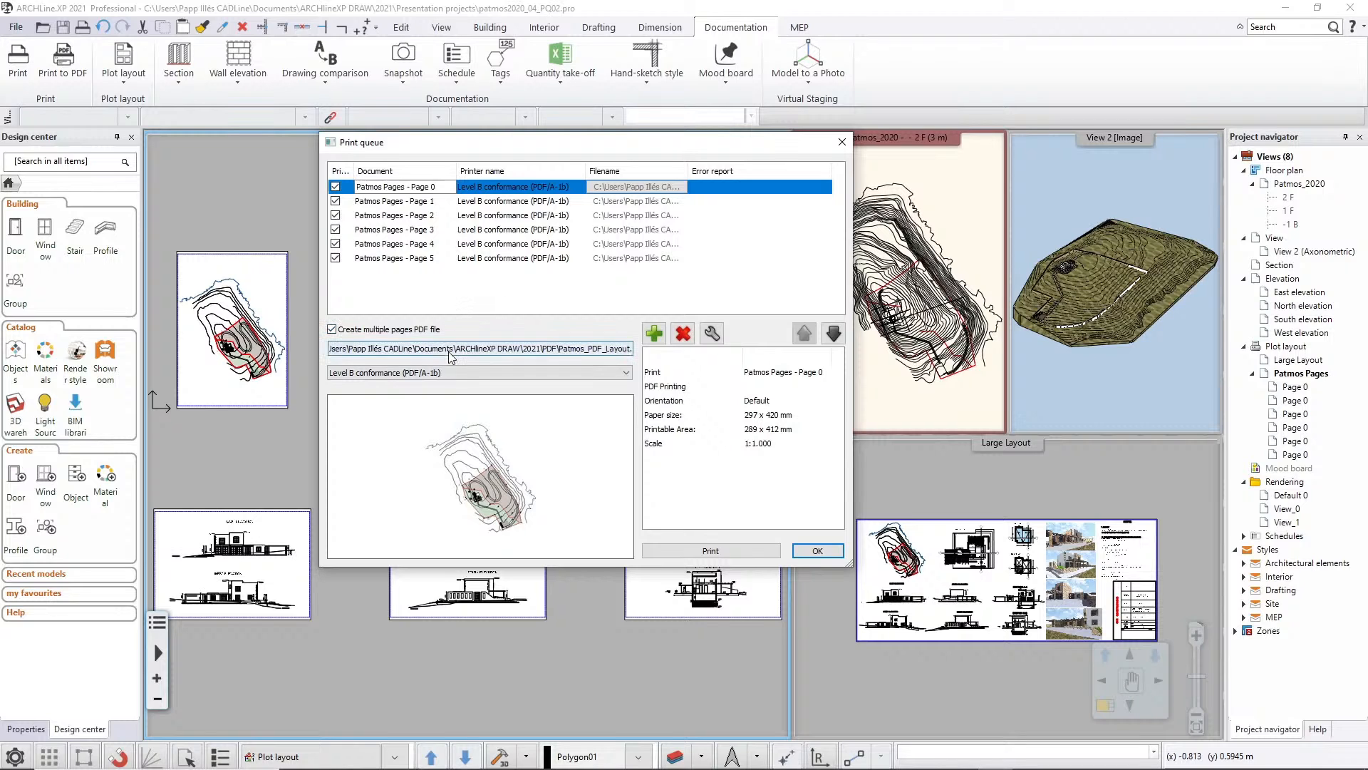
# Preview the queued Patmos Pages sheets one by one, from Page 1 through Page 5
pyautogui.moveTo(376, 143); pyautogui.dragTo(783, 139)
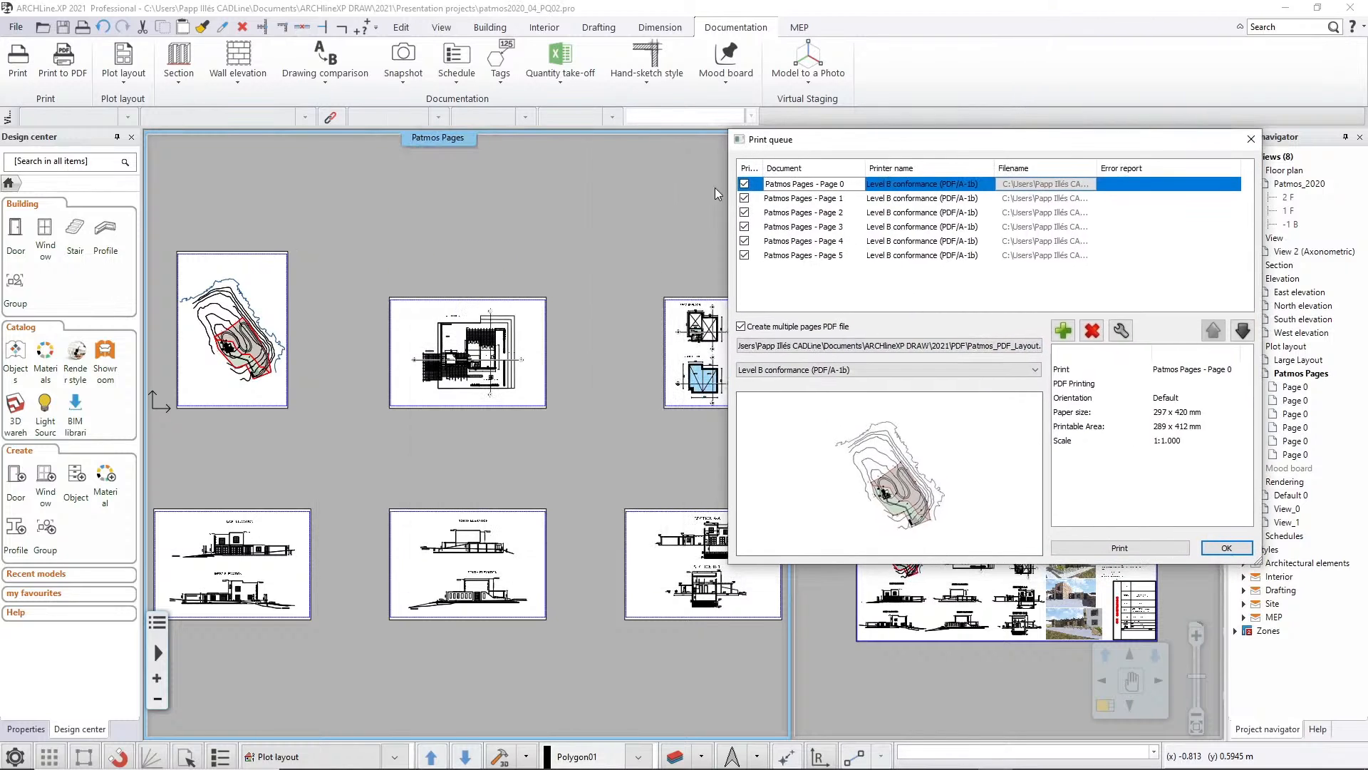
pyautogui.click(812, 199)
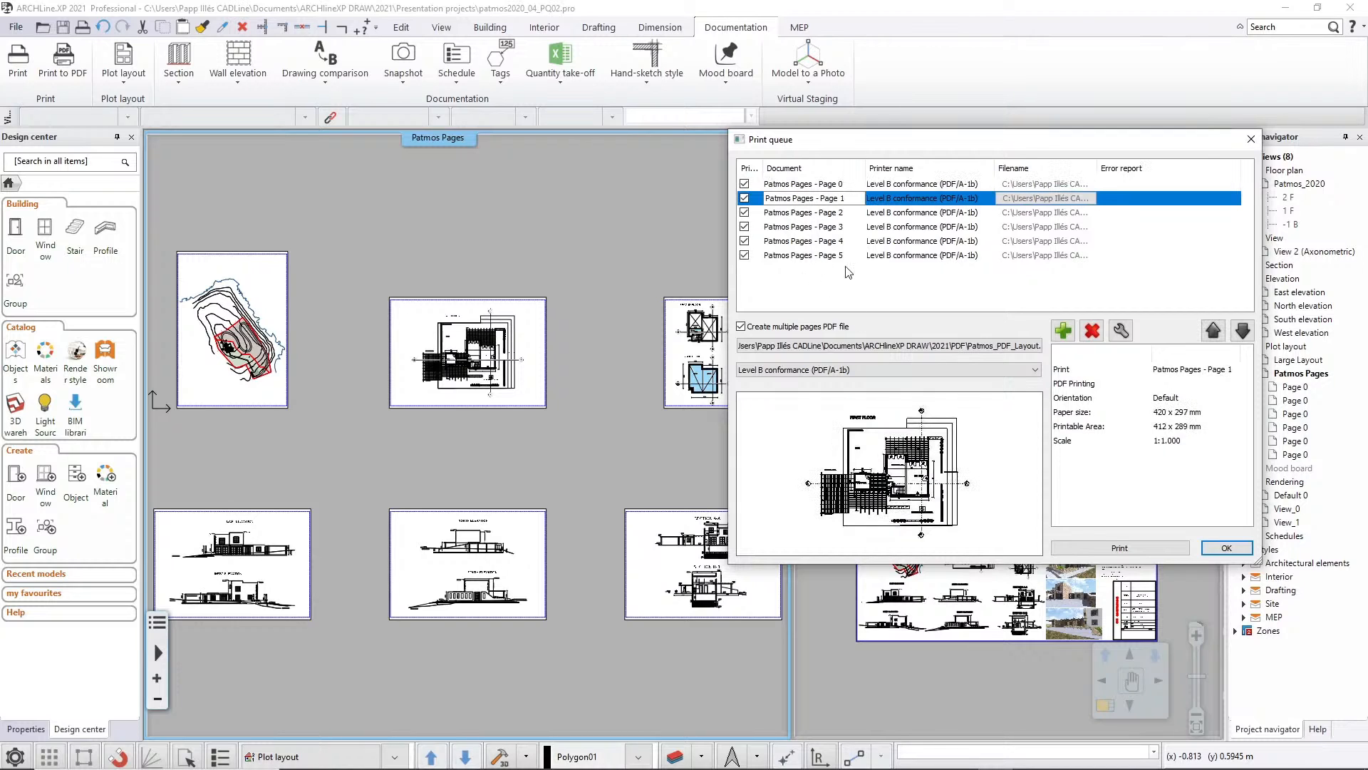
pyautogui.click(835, 215)
pyautogui.click(836, 228)
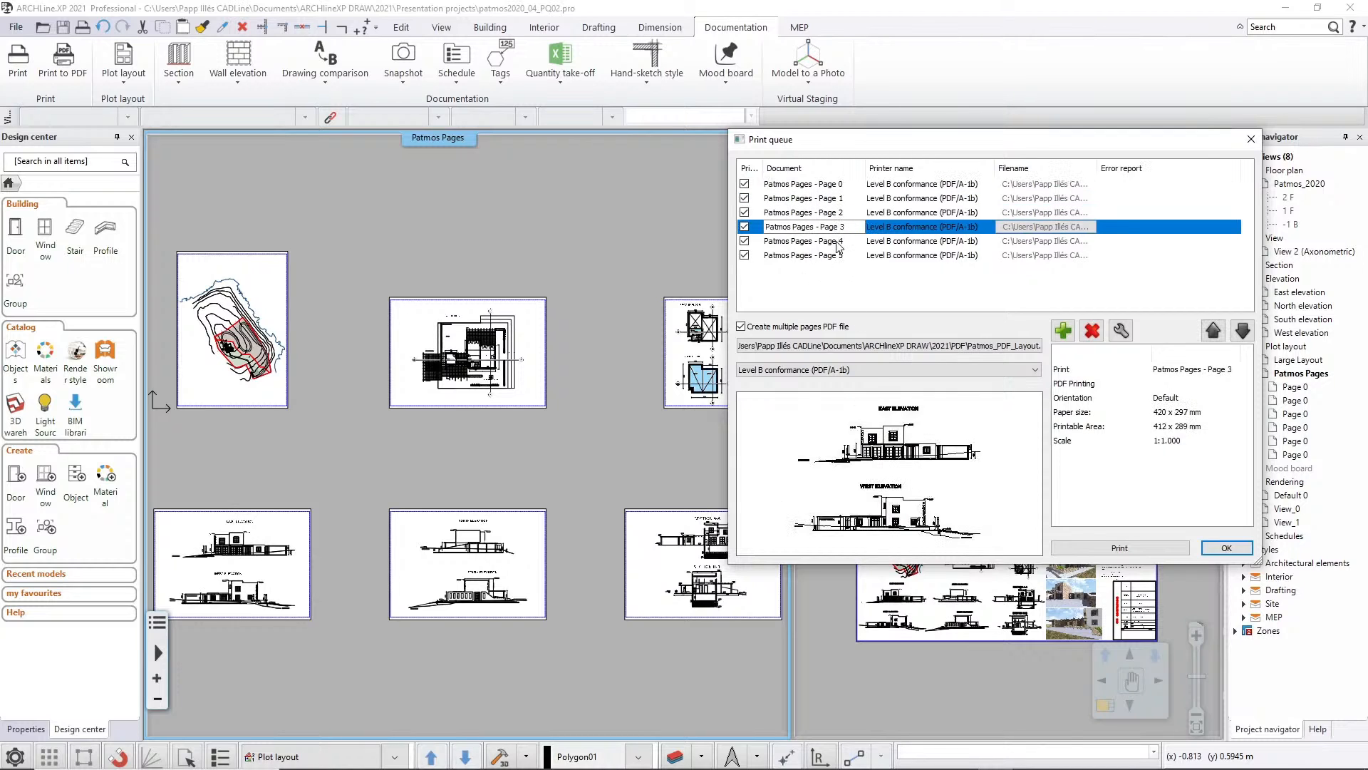
pyautogui.click(837, 243)
pyautogui.click(840, 256)
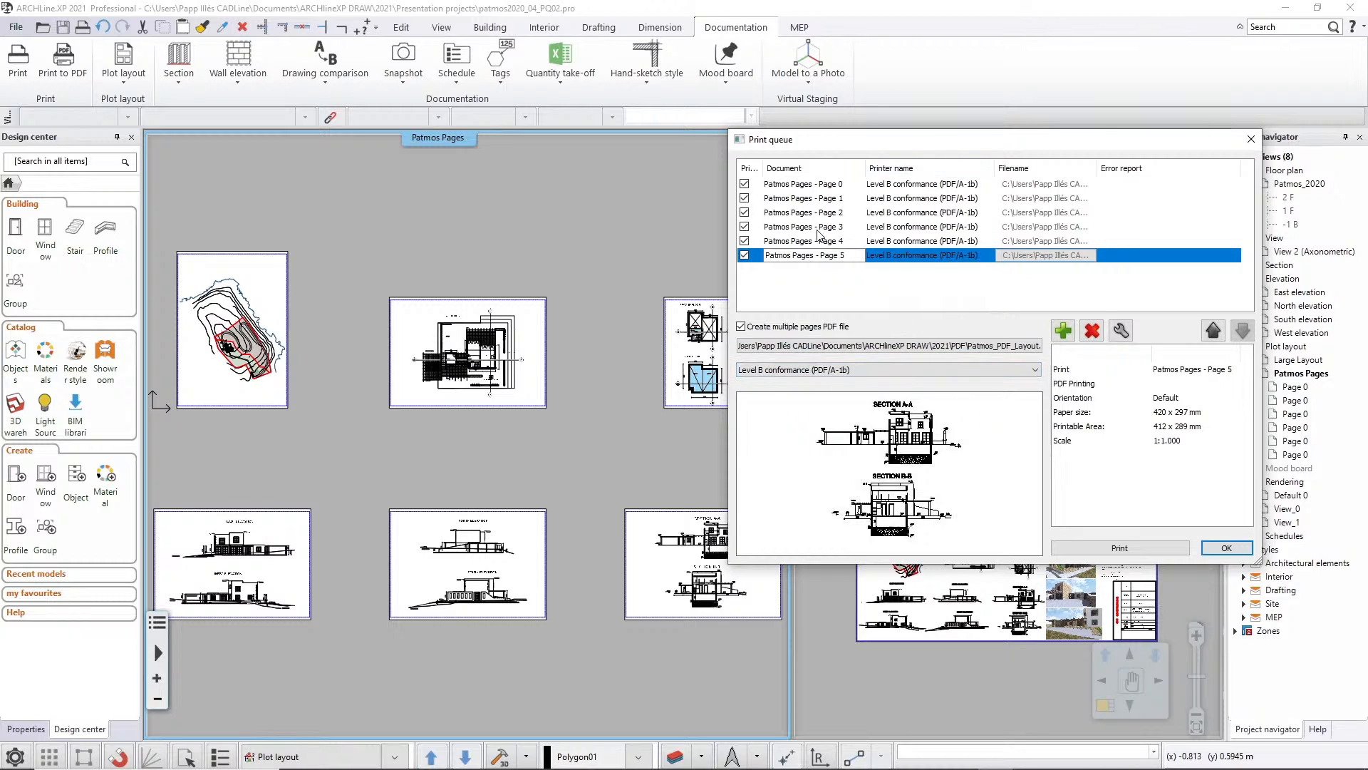
# Review the individual print settings of Patmos Pages - Page 5 and apply them
pyautogui.click(1121, 330)
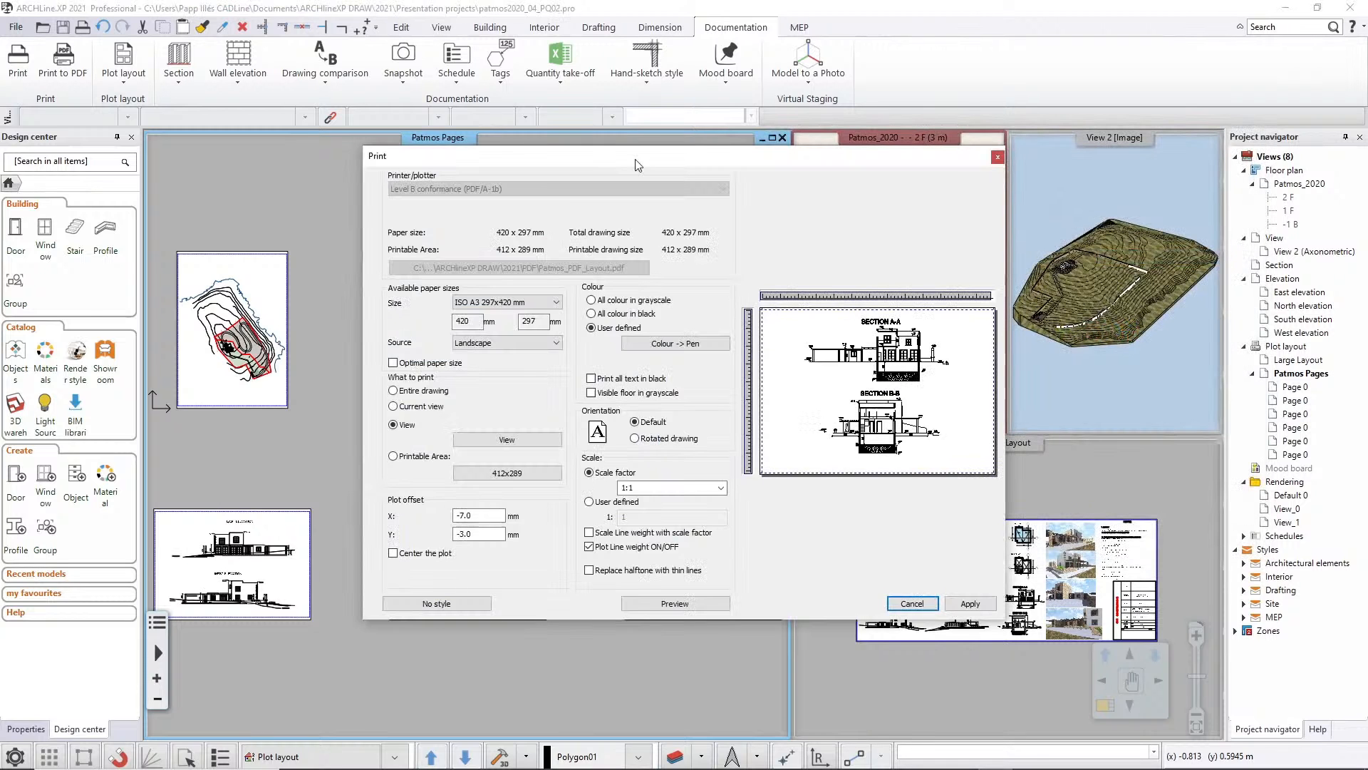
pyautogui.moveTo(529, 161); pyautogui.dragTo(725, 131)
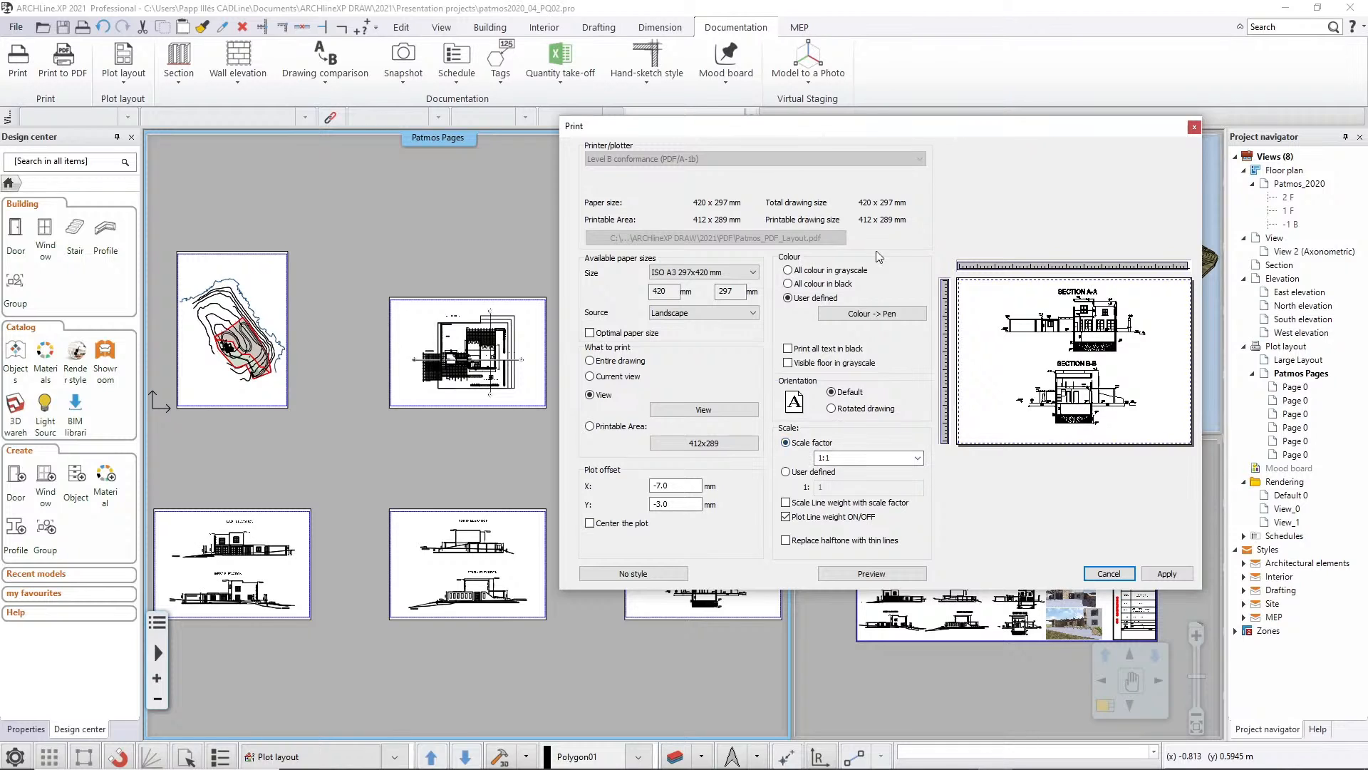
pyautogui.click(1162, 574)
# Print the queued pages to Patmos_PDF_Layout.pdf, overwriting the existing file
pyautogui.moveTo(835, 151); pyautogui.dragTo(631, 174)
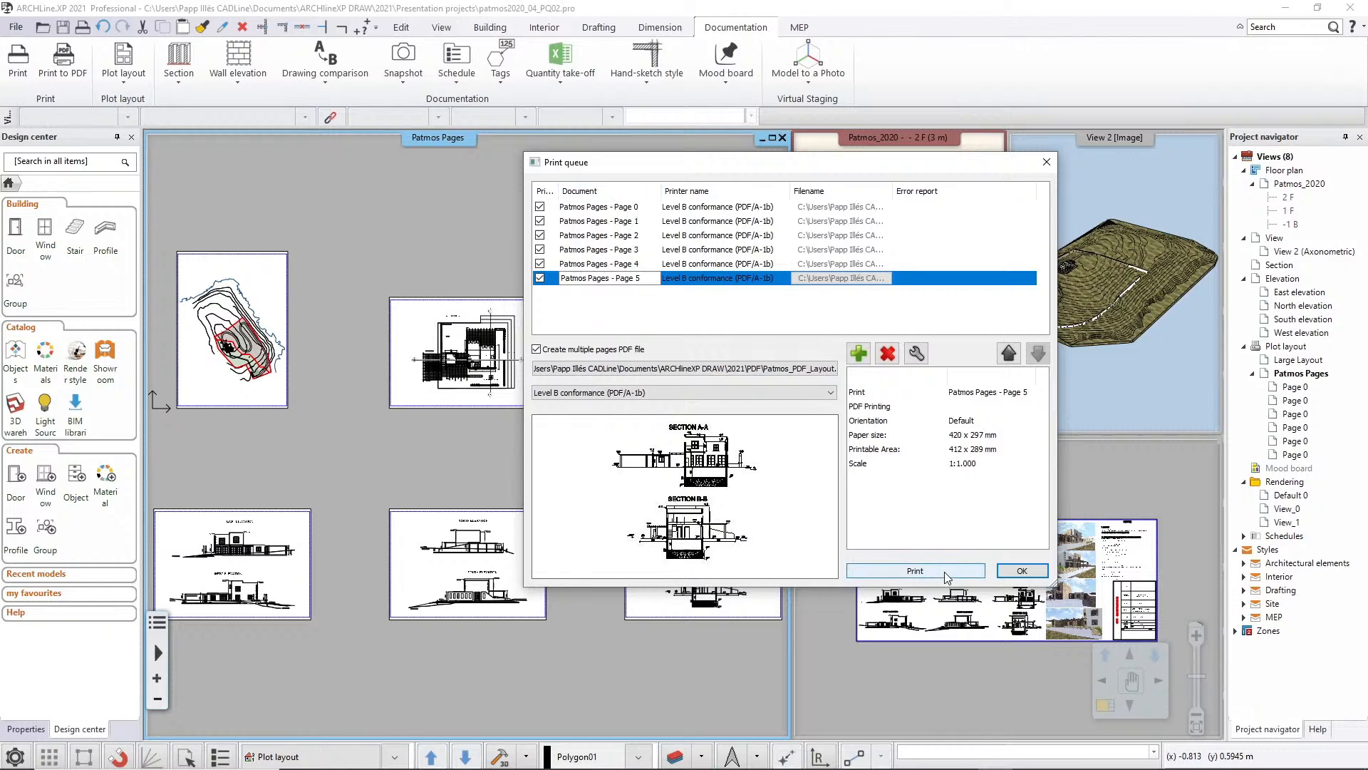
pyautogui.click(915, 571)
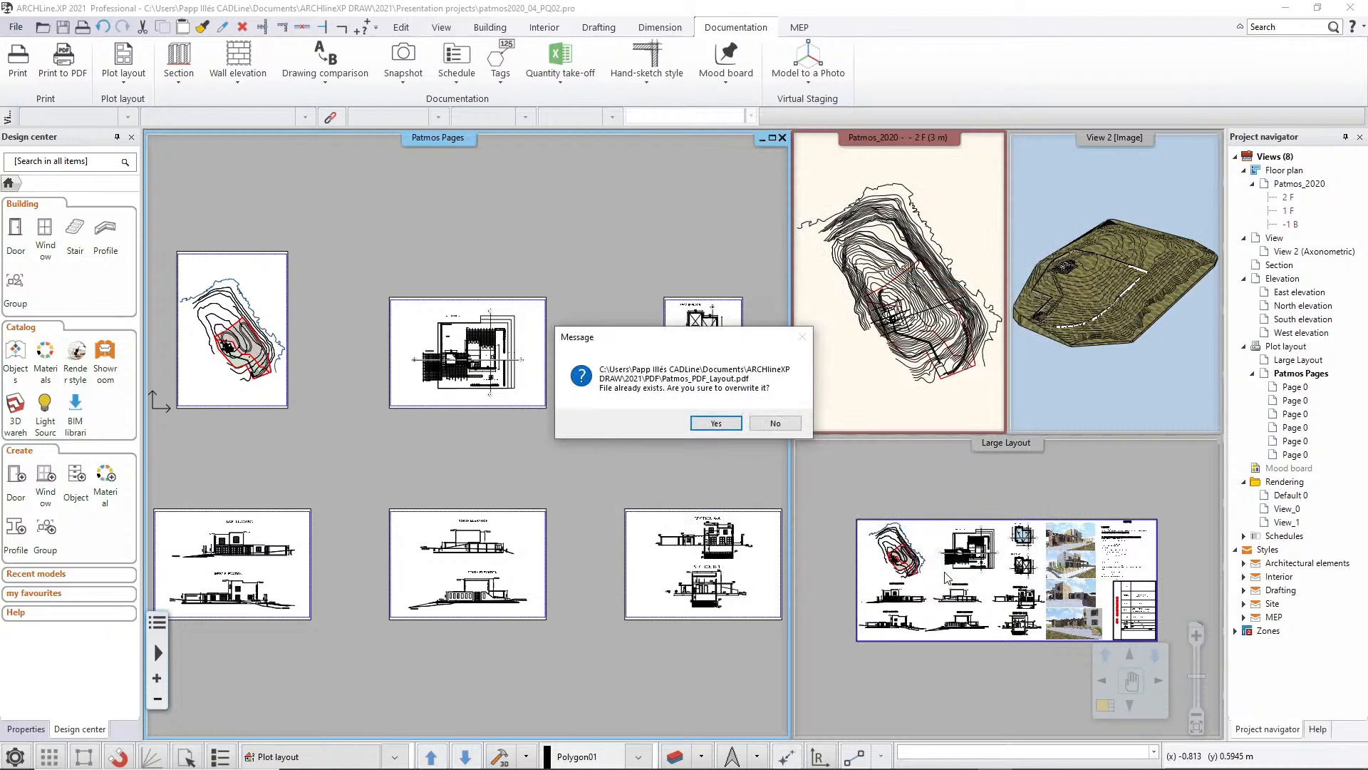
pyautogui.click(715, 424)
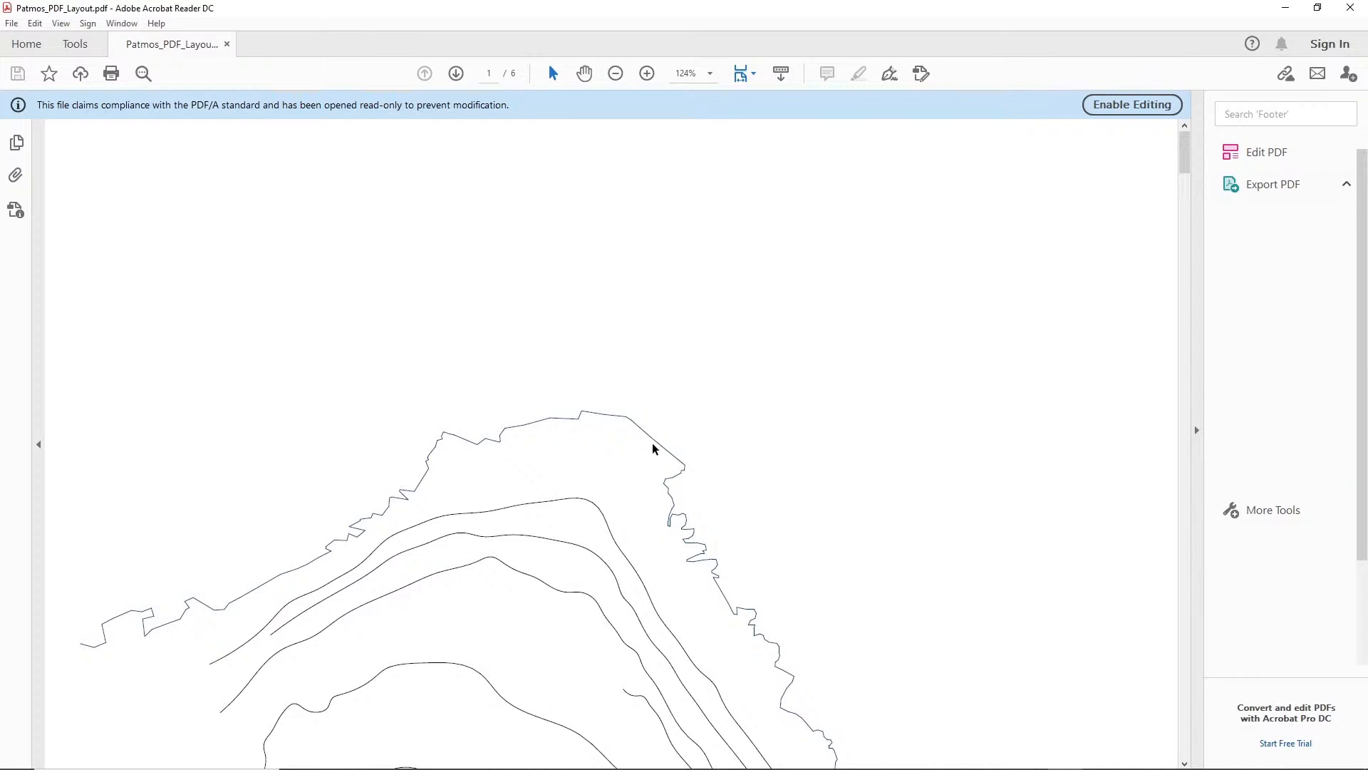
# Examine the pages of Patmos_PDF_Layout.pdf, from the site plan through floor plans and elevations to the sections, and return toward the beginning
pyautogui.scroll(-5, 581, 536)
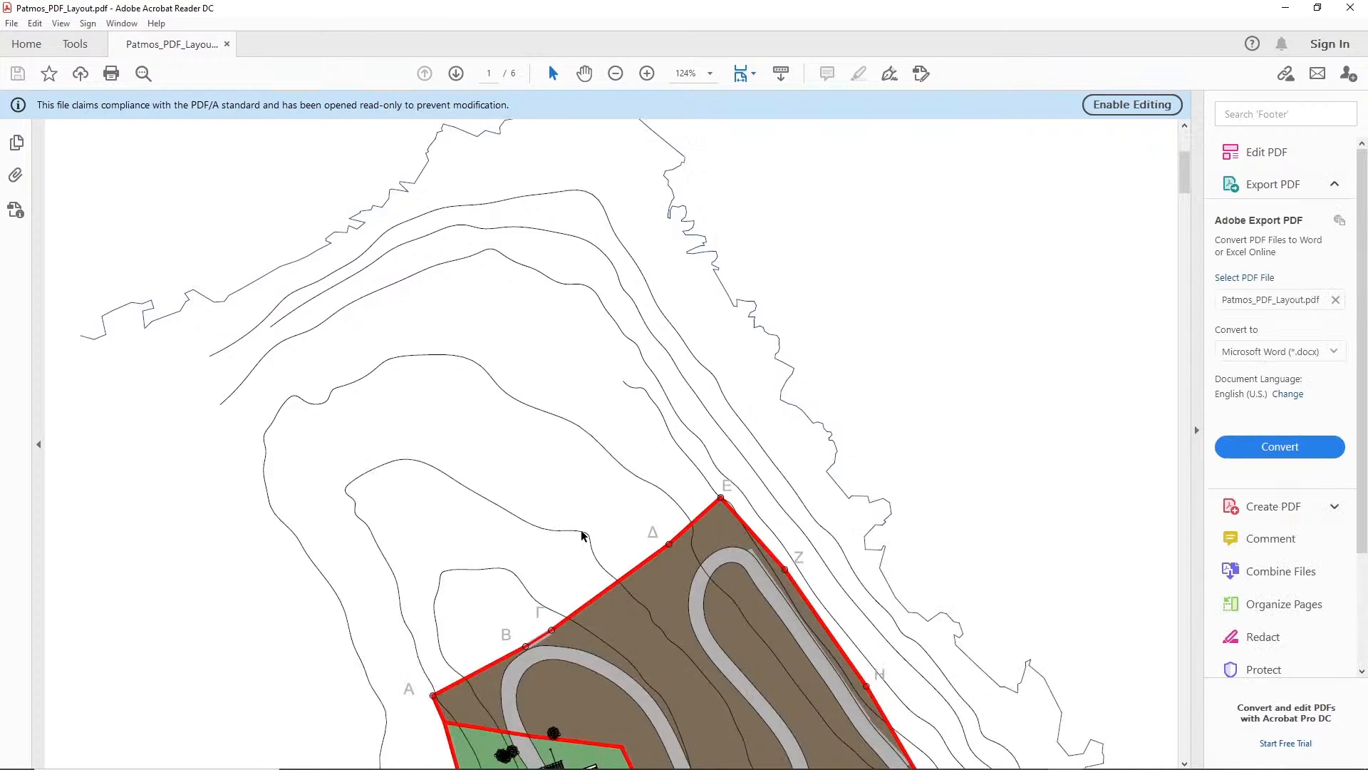
pyautogui.scroll(-7, 582, 536)
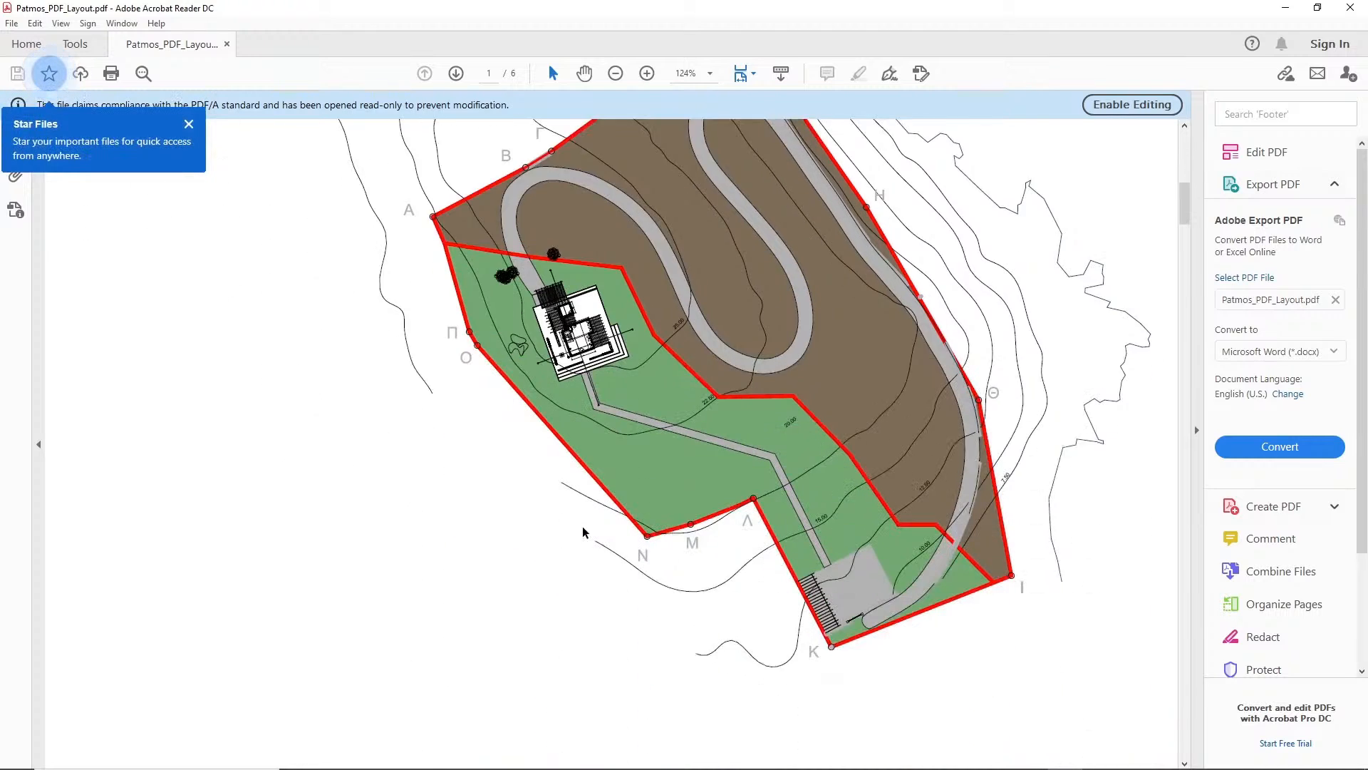
pyautogui.scroll(-10, 584, 529)
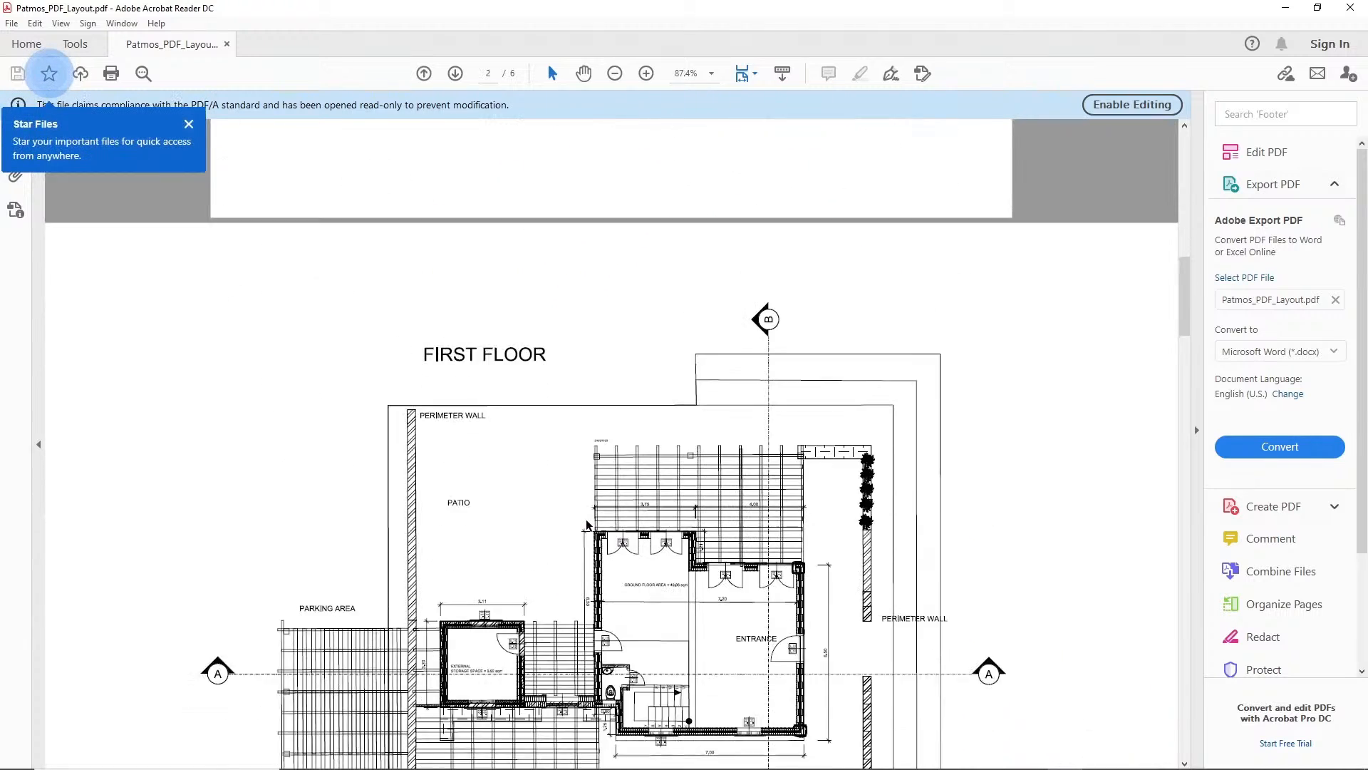
pyautogui.scroll(-9, 588, 525)
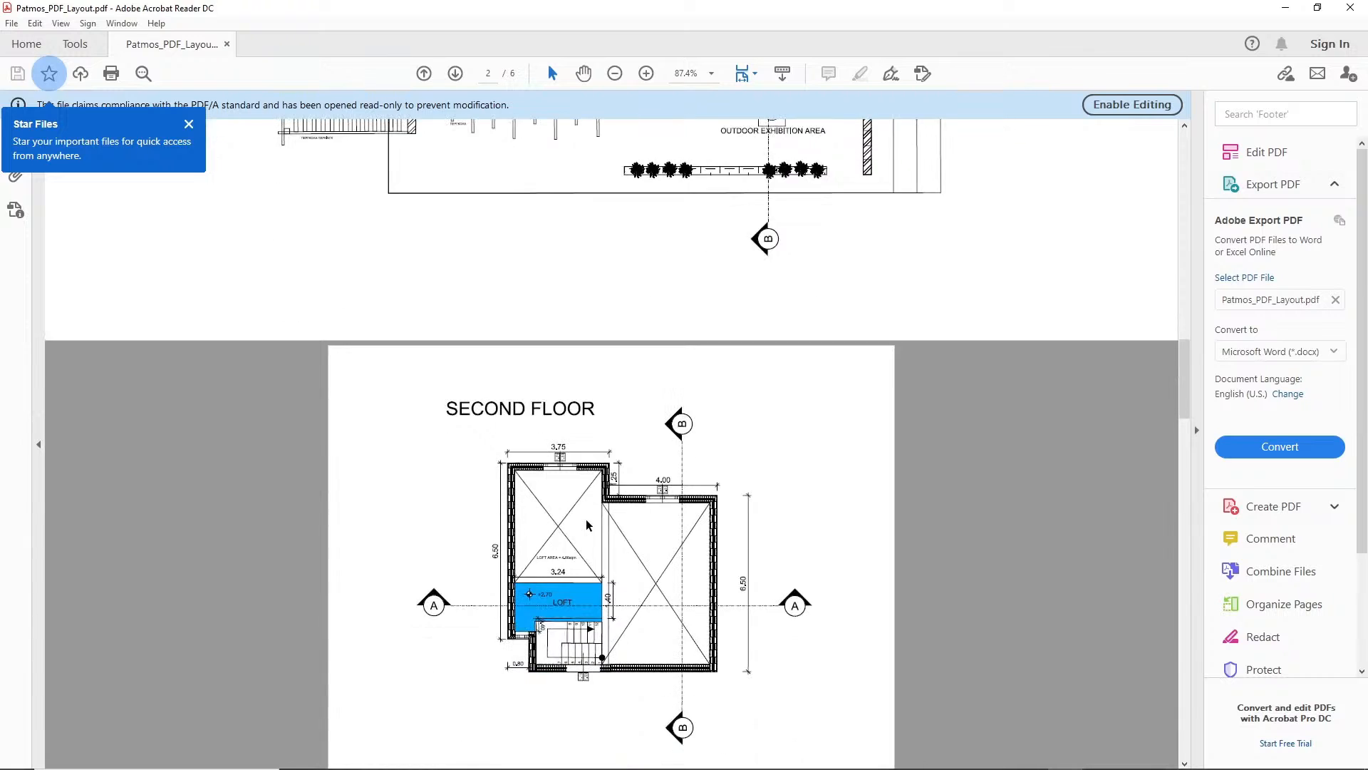
pyautogui.scroll(-7, 588, 525)
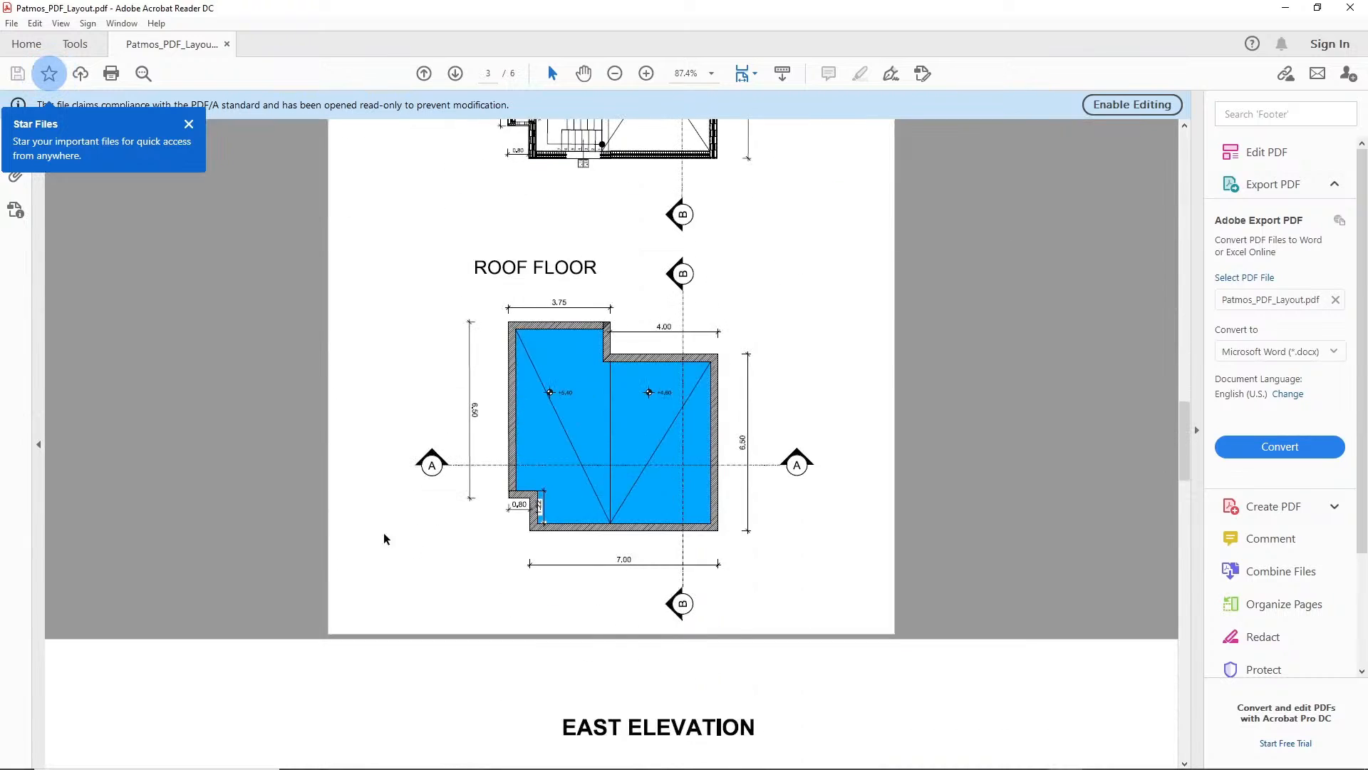
pyautogui.scroll(-7, 341, 538)
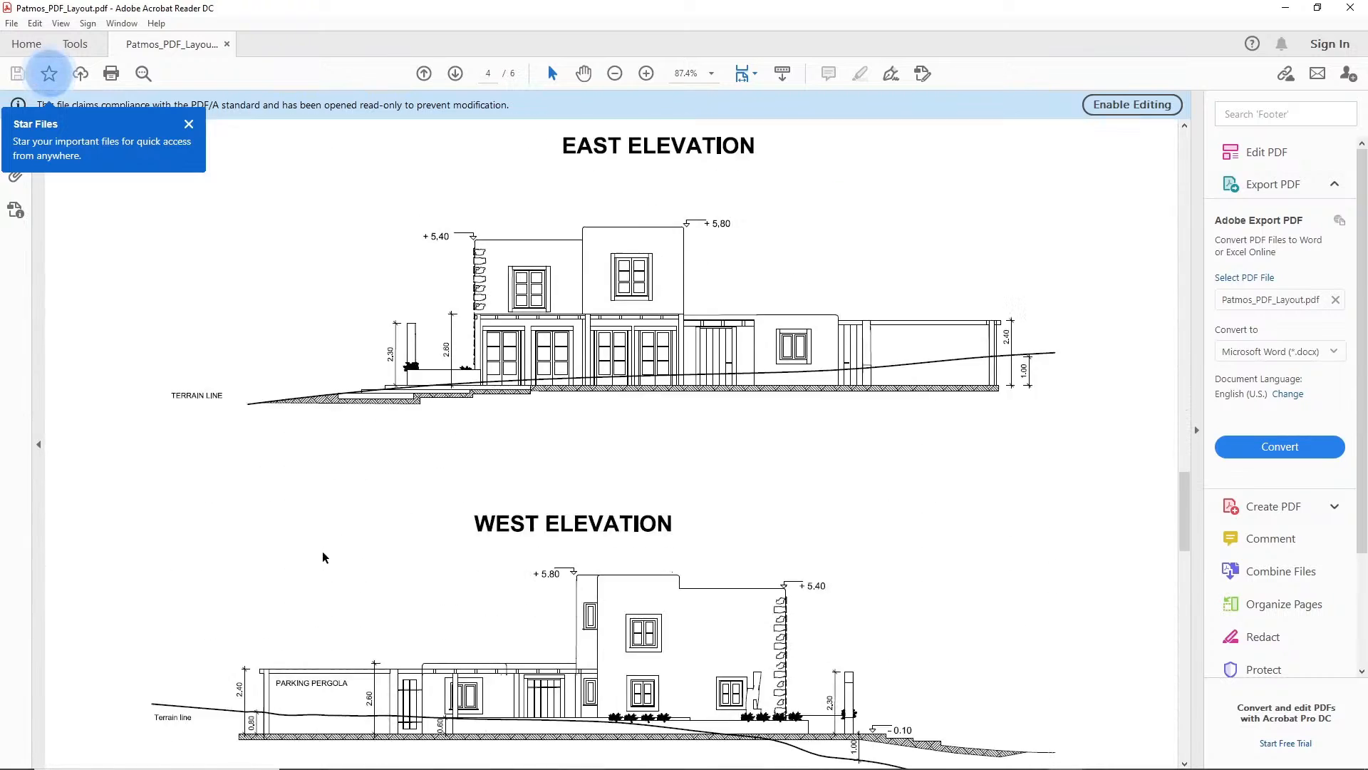
pyautogui.scroll(-5, 327, 553)
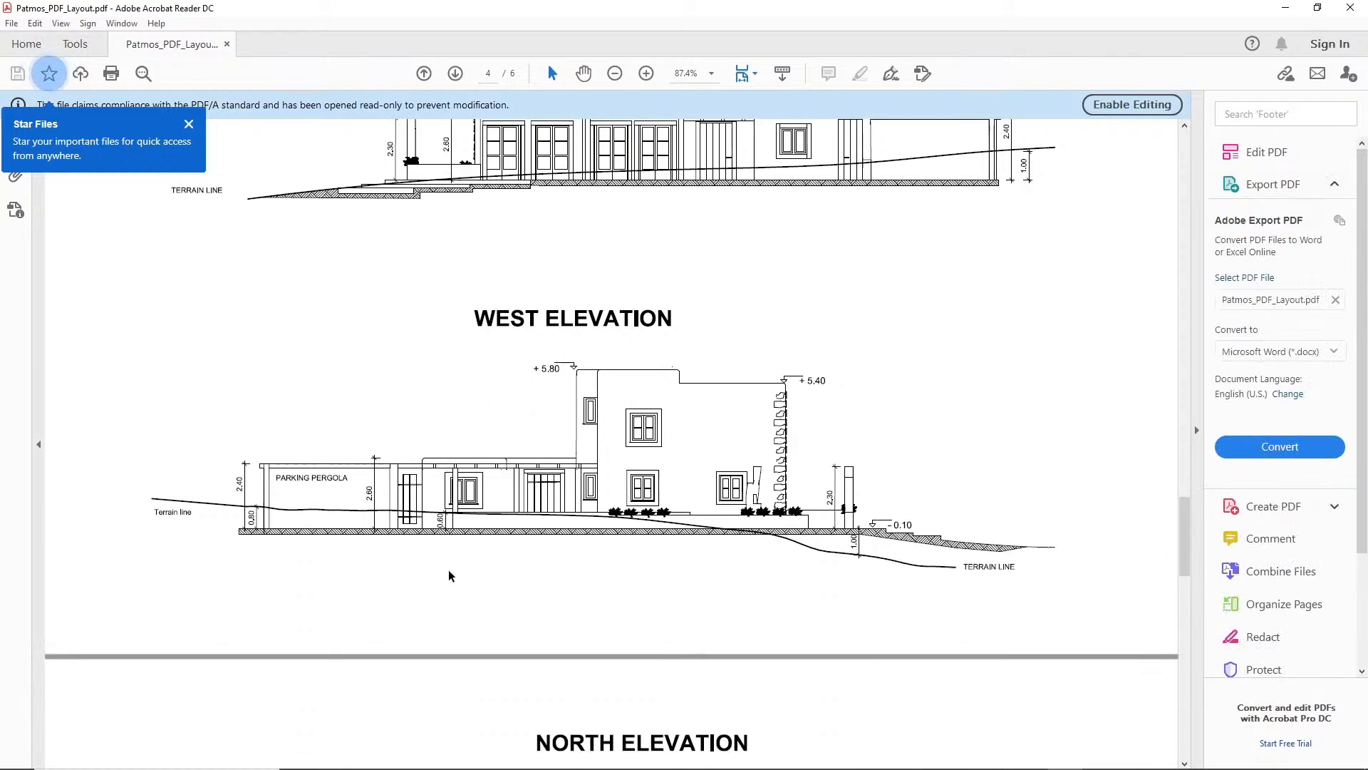
pyautogui.scroll(-8, 625, 619)
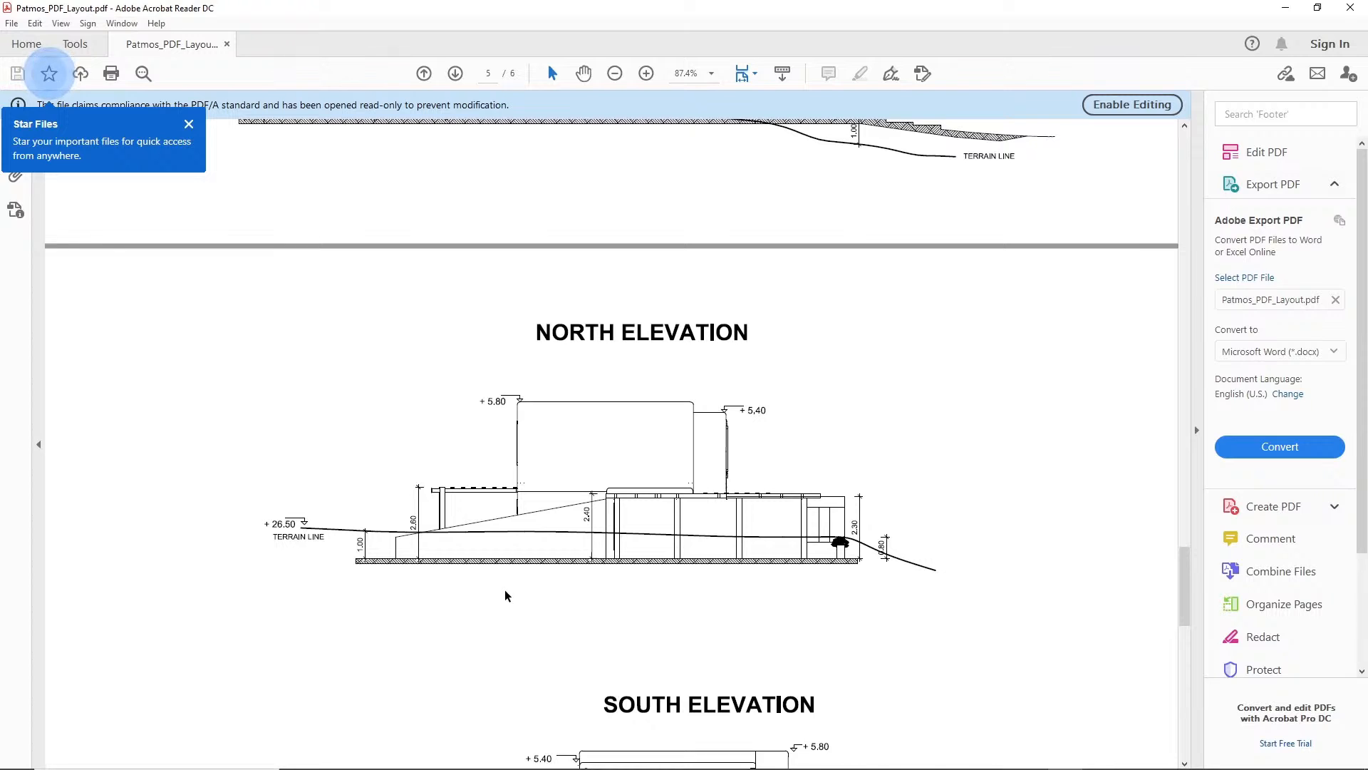
pyautogui.scroll(-7, 606, 617)
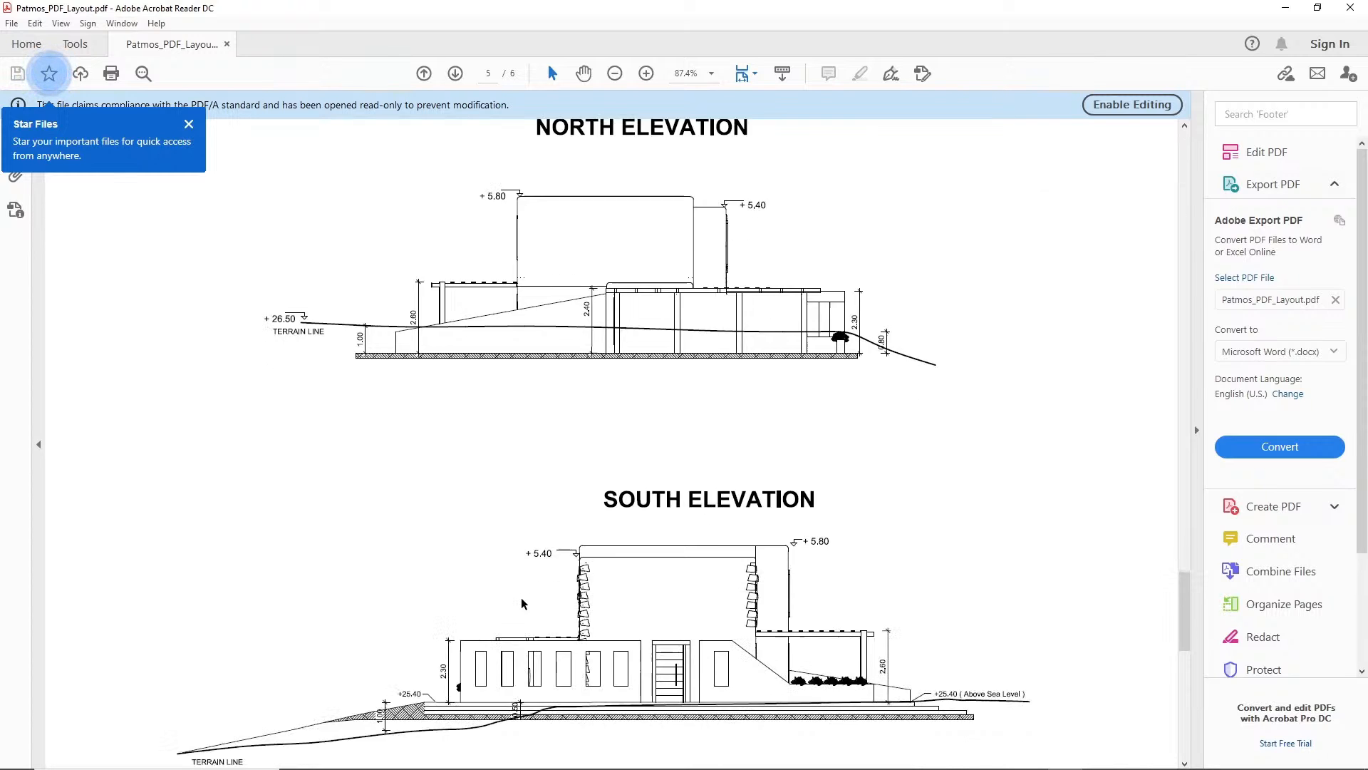
pyautogui.scroll(-6, 420, 588)
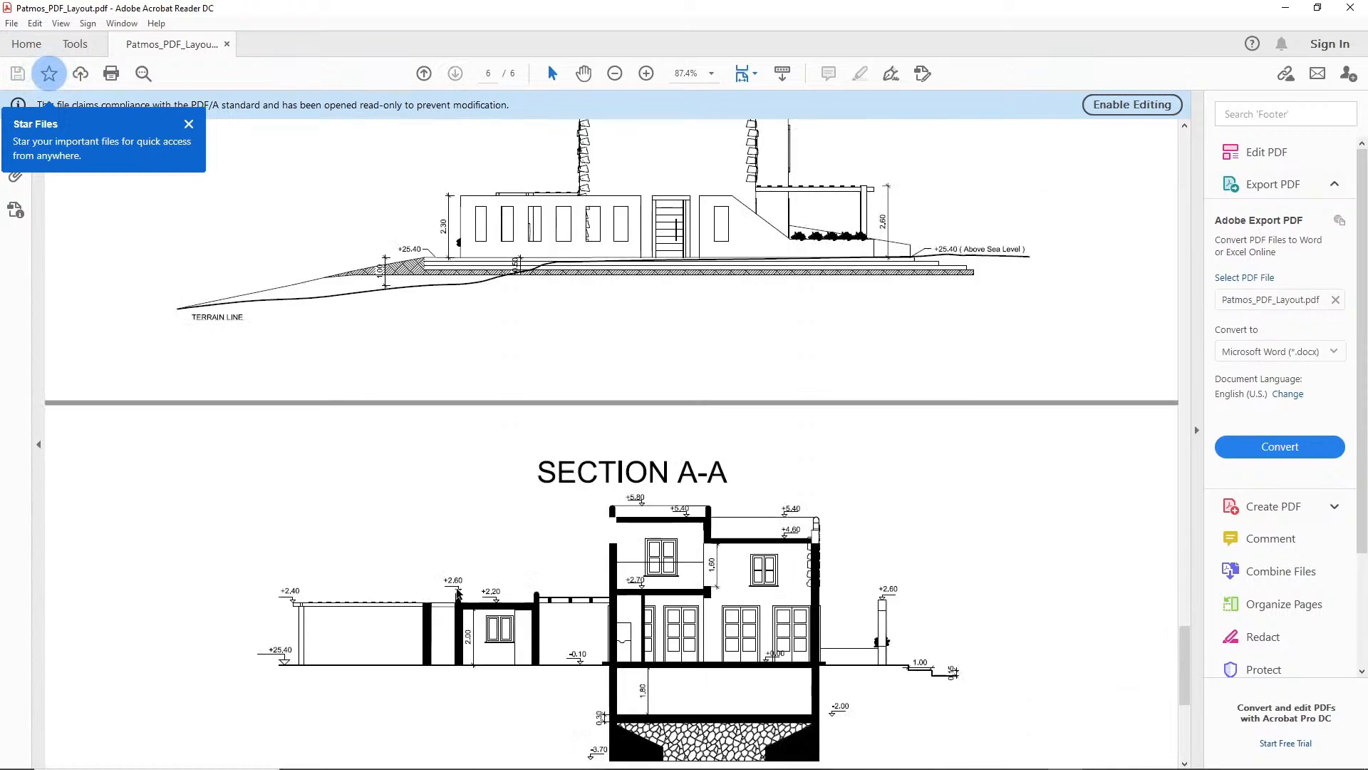
pyautogui.scroll(-6, 524, 595)
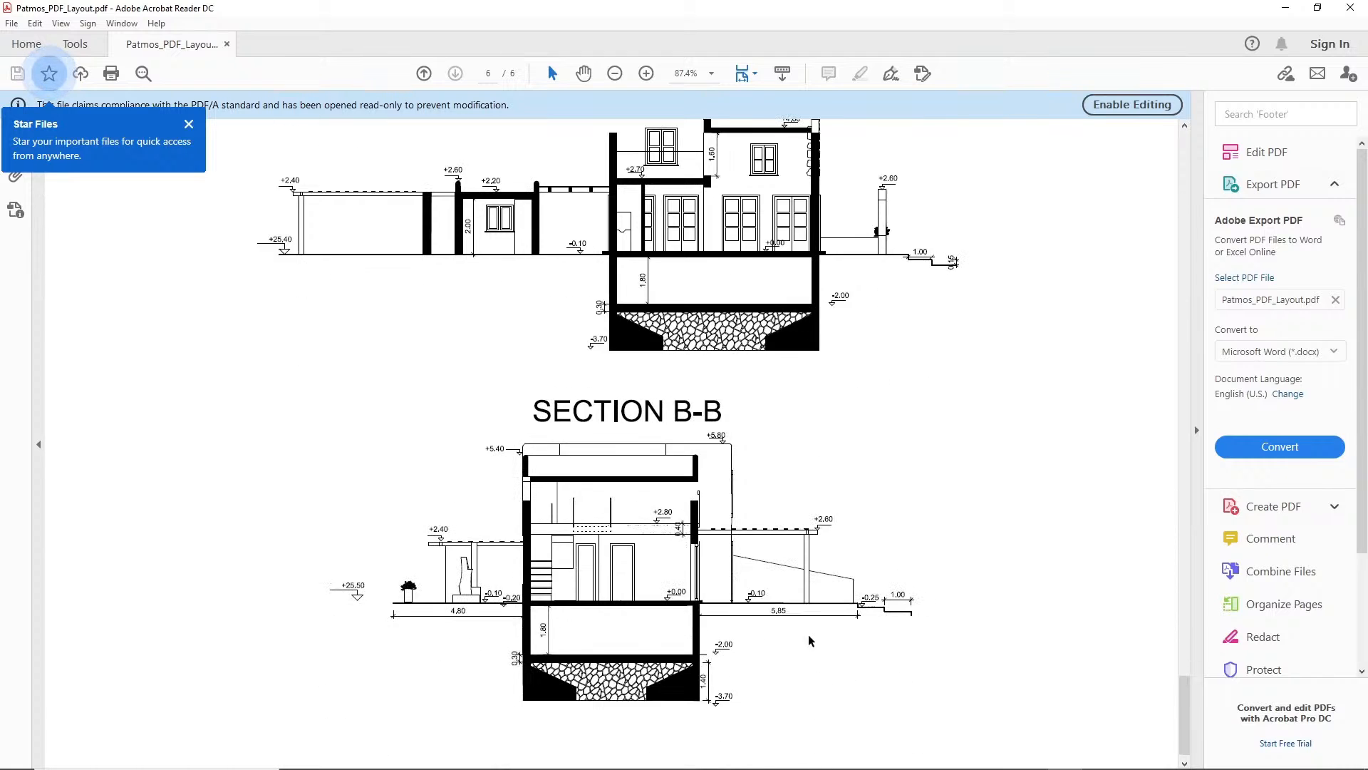
pyautogui.scroll(4, 965, 674)
pyautogui.scroll(8, 965, 673)
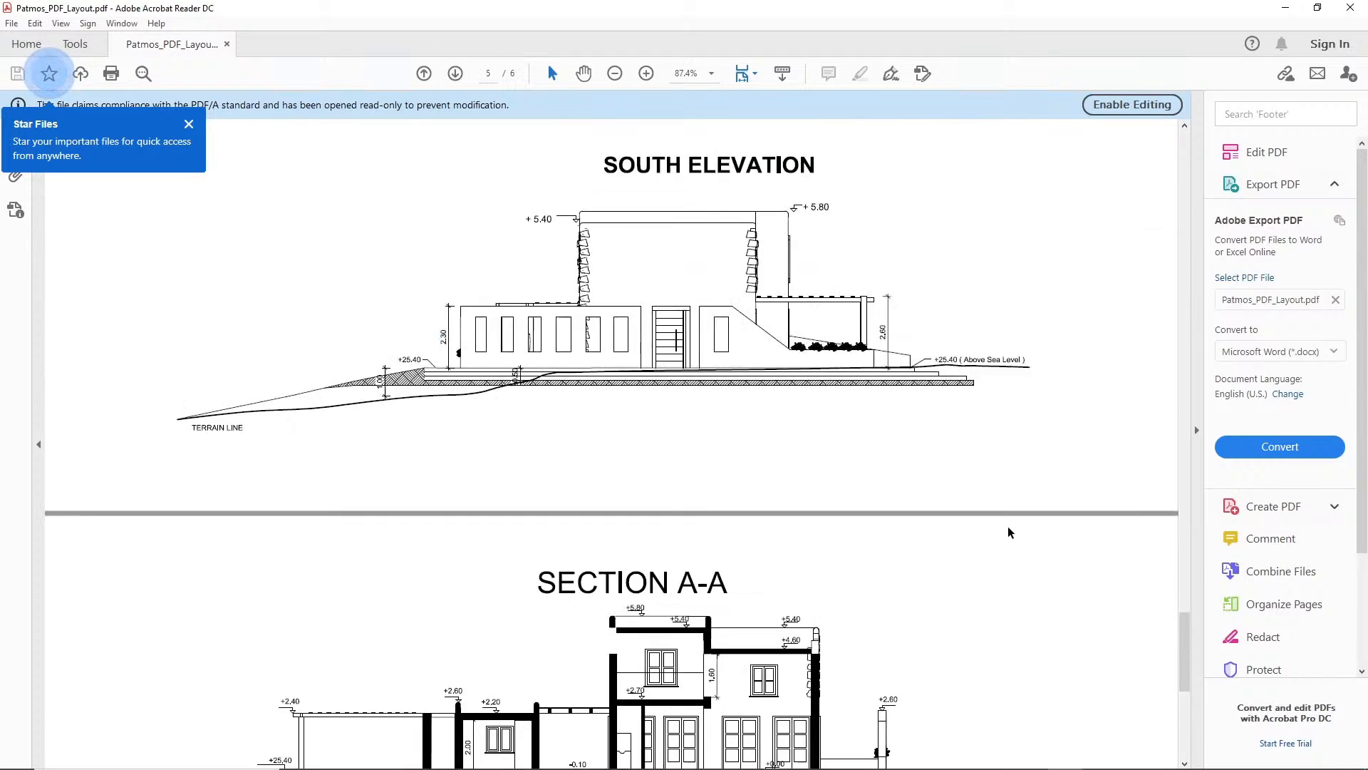
pyautogui.scroll(3, 1015, 511)
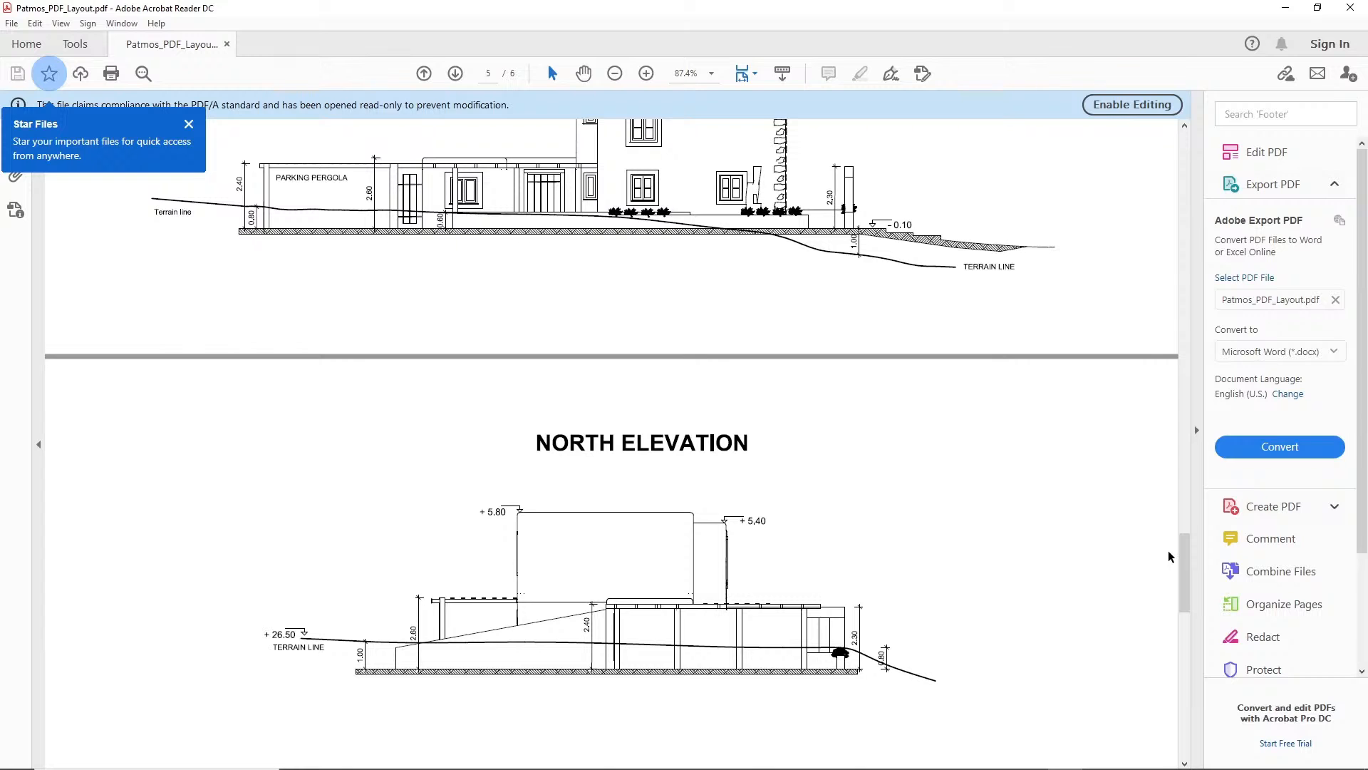
pyautogui.moveTo(1185, 568); pyautogui.dragTo(1176, 168)
pyautogui.scroll(-3, 677, 447)
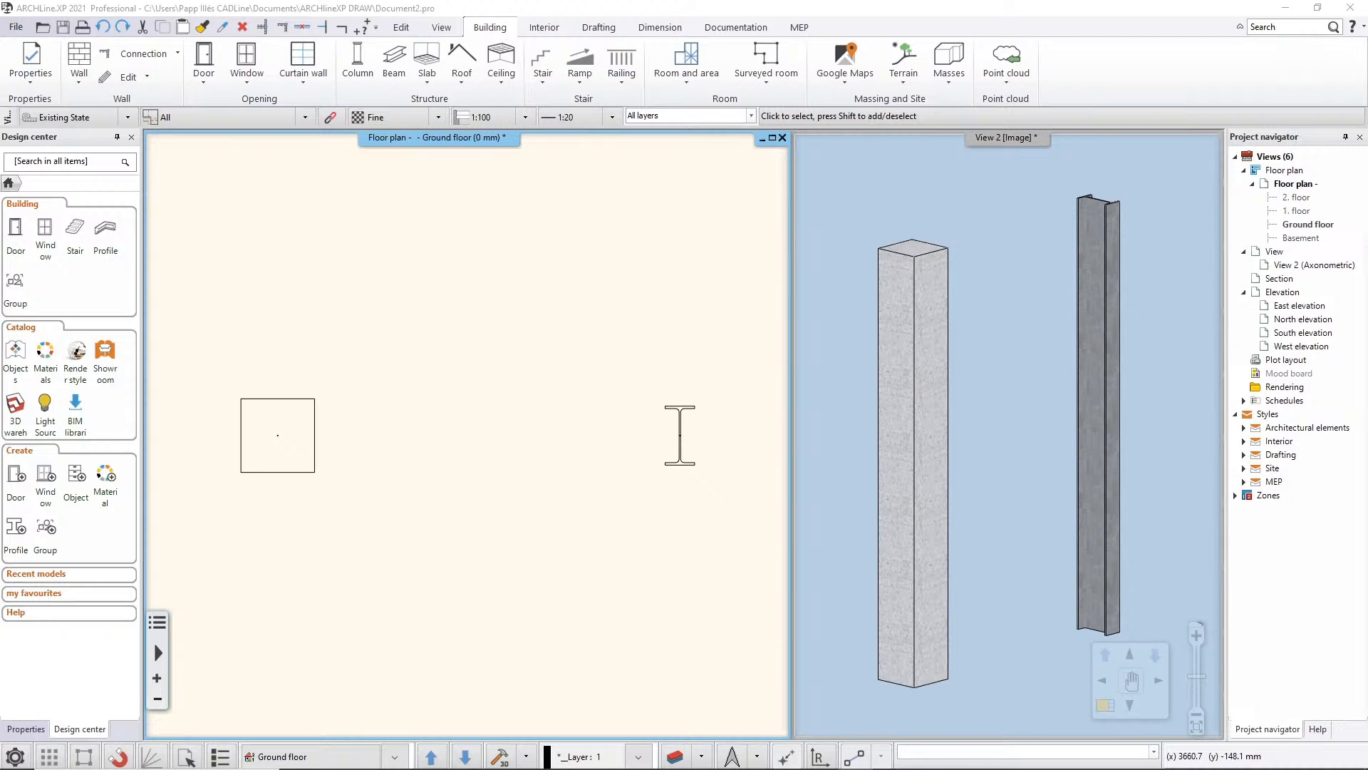
# Apply insulation to the rectangular concrete column and set the insulation thickness to 50 mm
pyautogui.moveTo(345, 442)
pyautogui.mouseDown(button='middle')
pyautogui.moveTo(376, 448)
pyautogui.moveTo(351, 444)
pyautogui.mouseUp(button='middle')
pyautogui.click(349, 442)
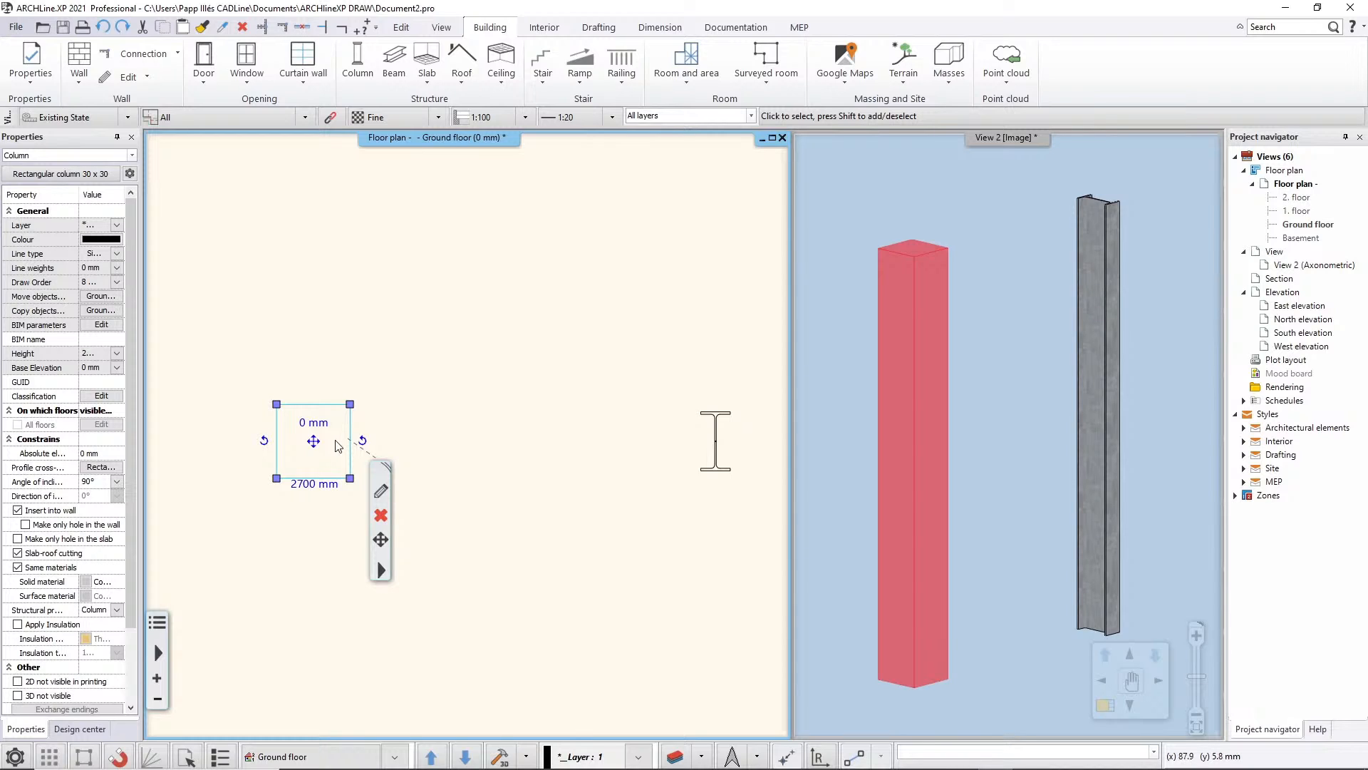
pyautogui.click(18, 625)
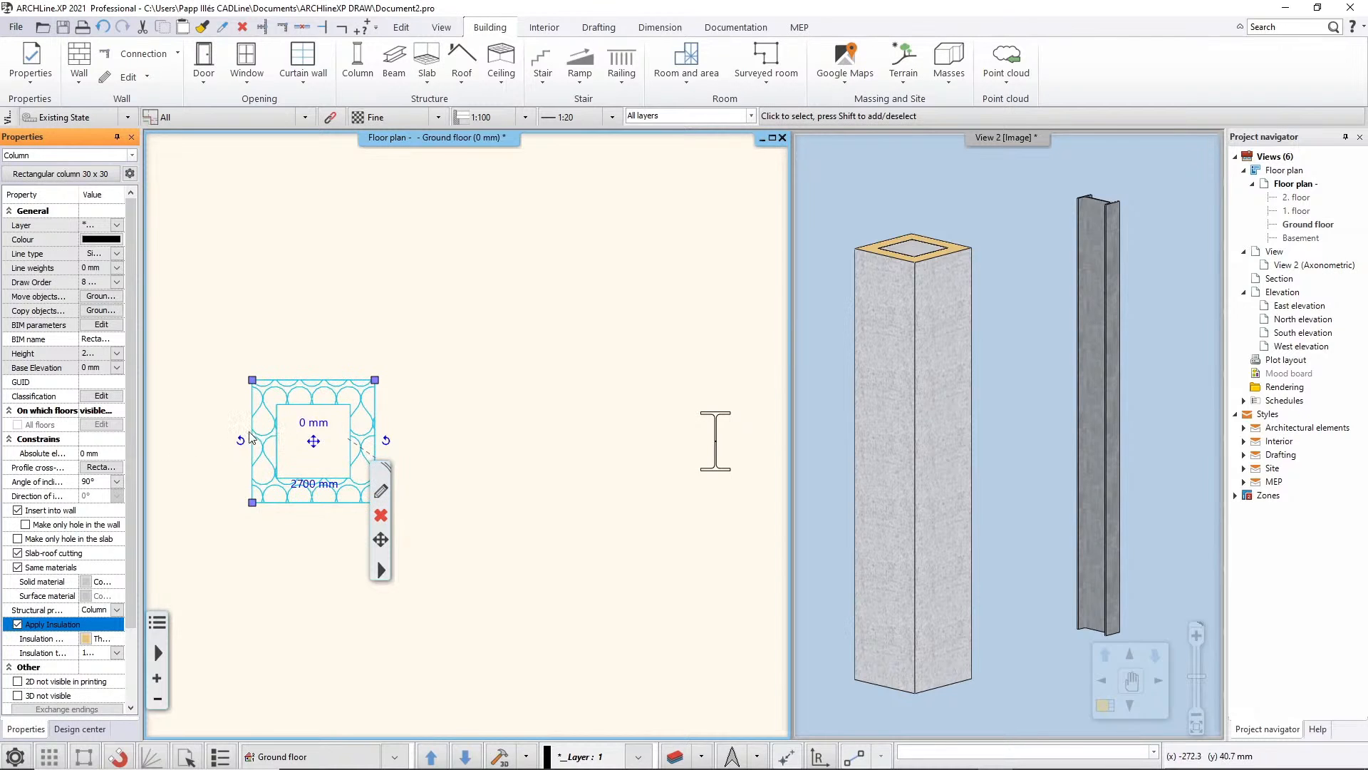
pyautogui.click(95, 652)
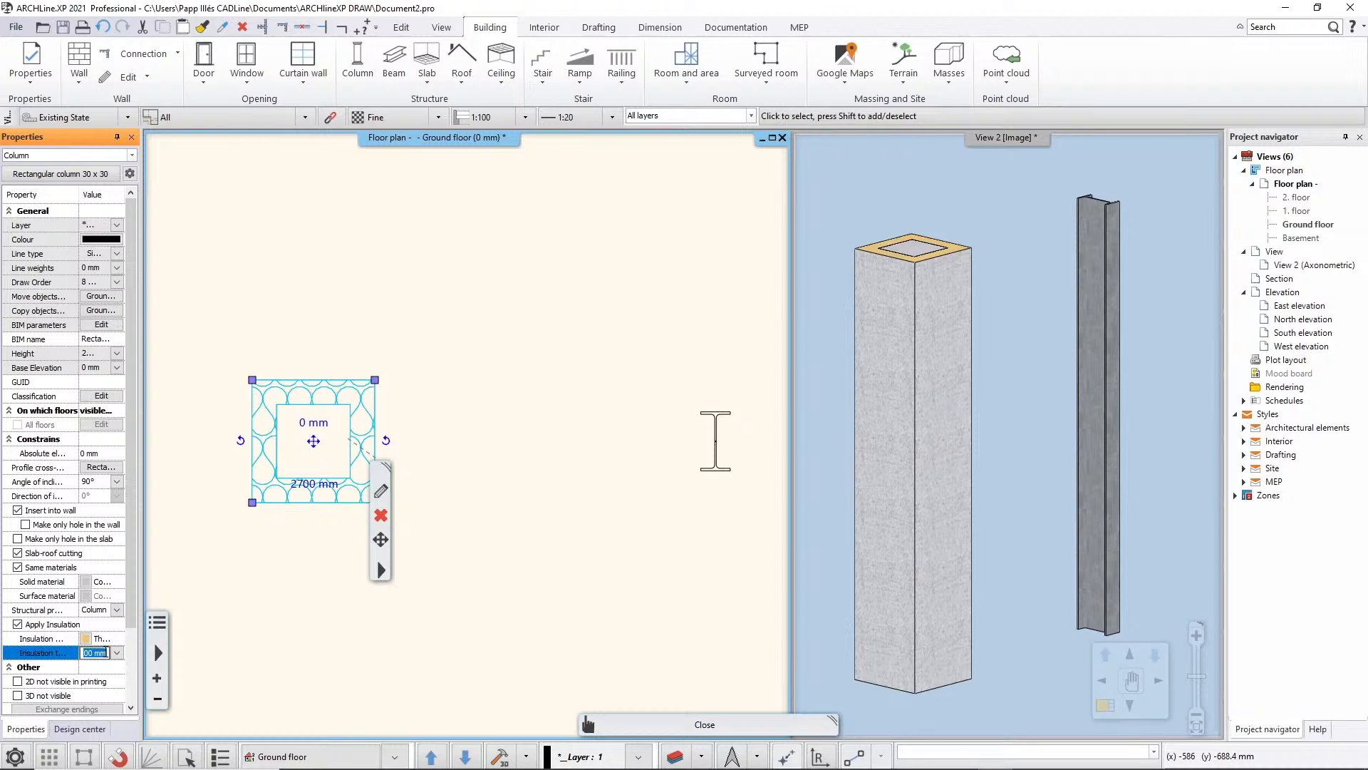
pyautogui.write('50')
pyautogui.press('Return')
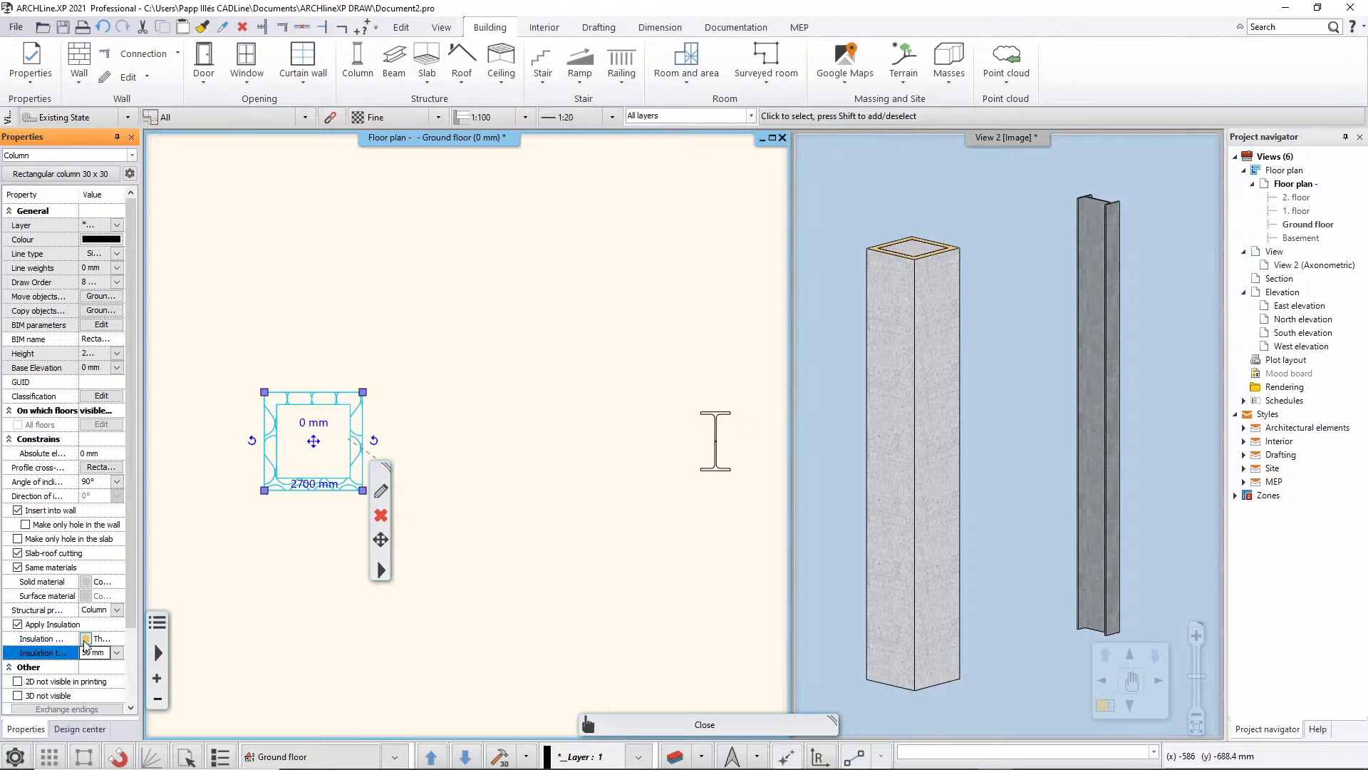
# Check the materials available for the rectangular column's insulation, keep the current choice and deselect the column
pyautogui.click(85, 641)
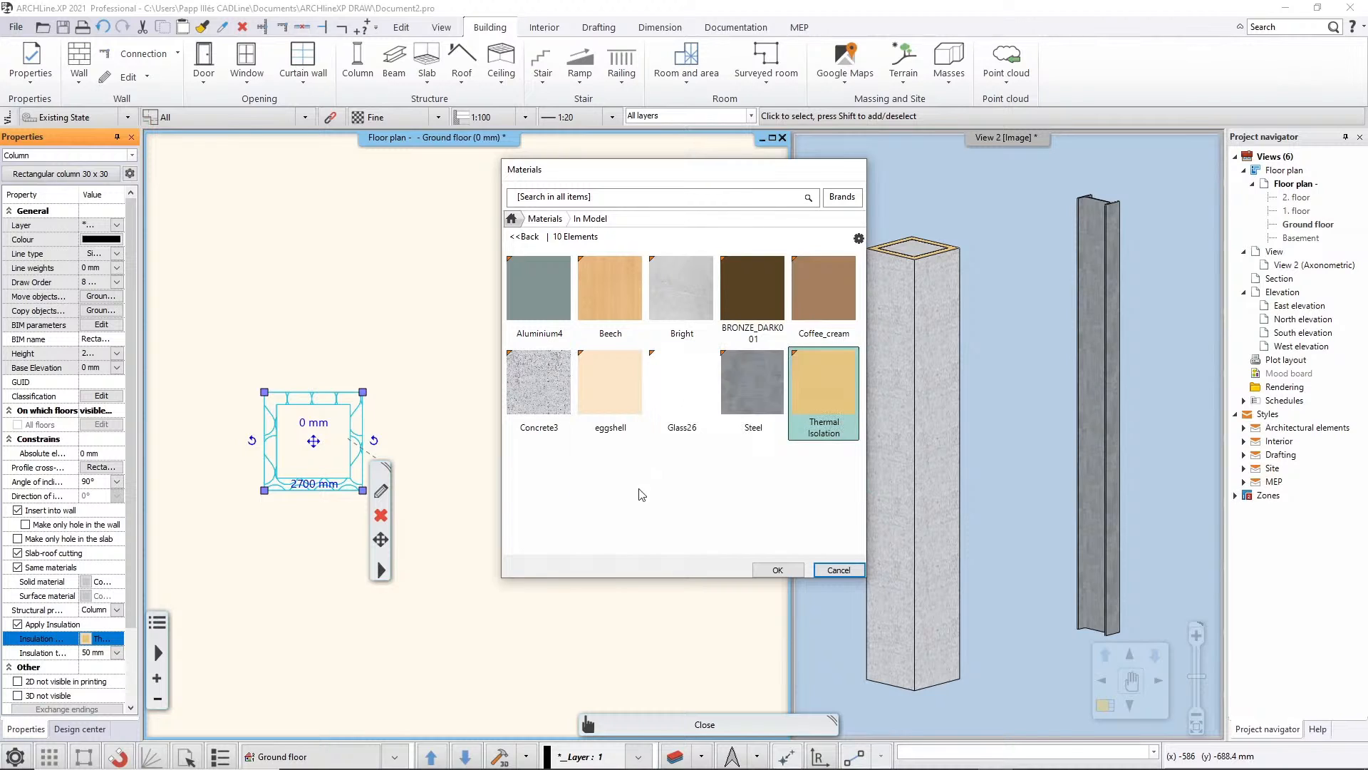
pyautogui.click(831, 571)
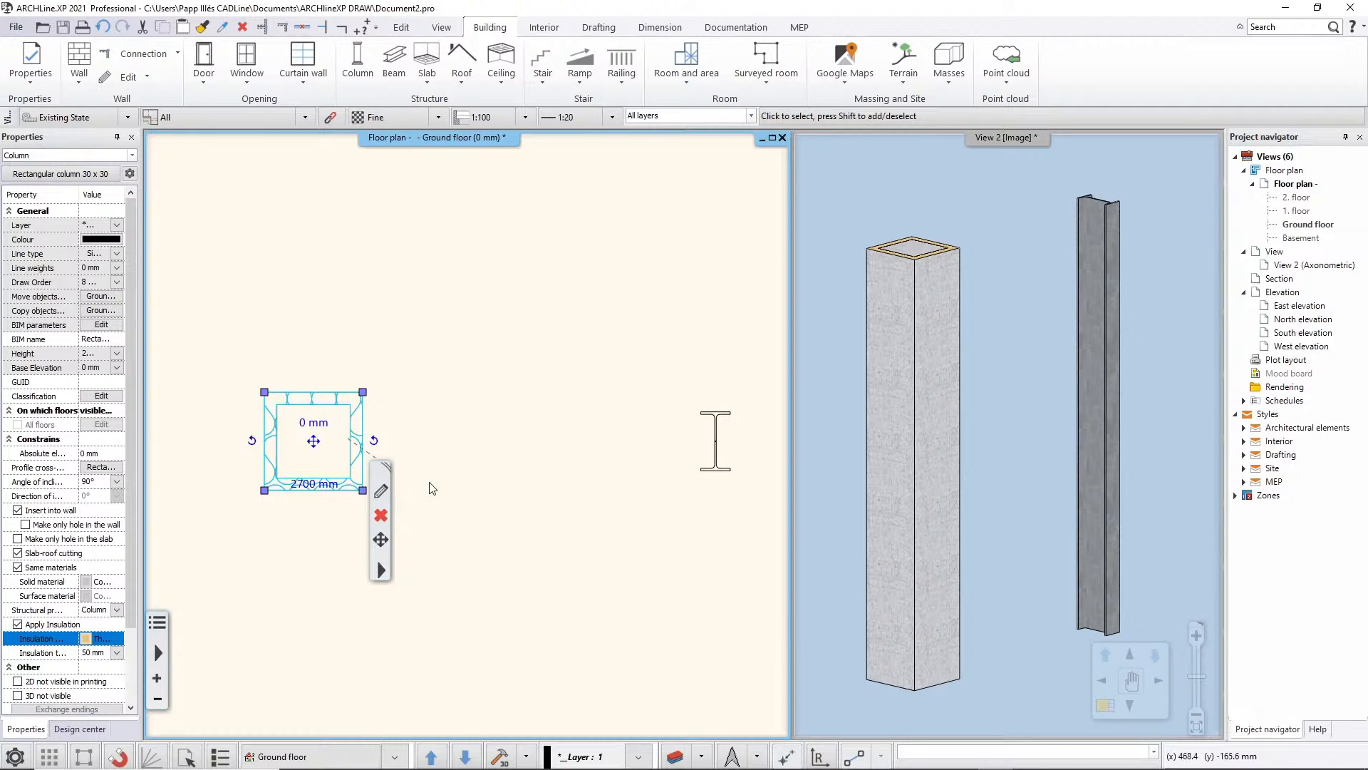
pyautogui.moveTo(593, 387); pyautogui.dragTo(521, 383, button='middle')
pyautogui.click(520, 383)
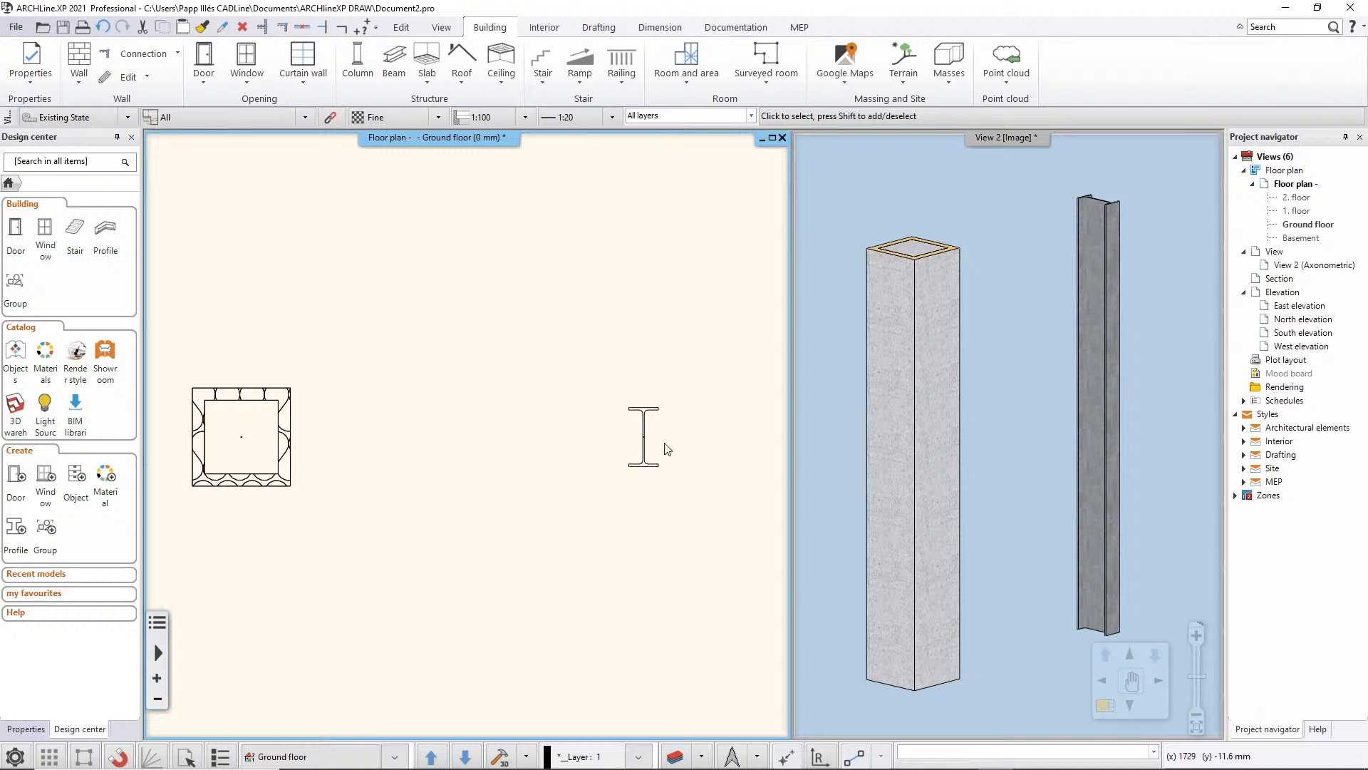
# Apply insulation to the IPE240 steel column and set the insulation thickness to 20 mm
pyautogui.click(639, 432)
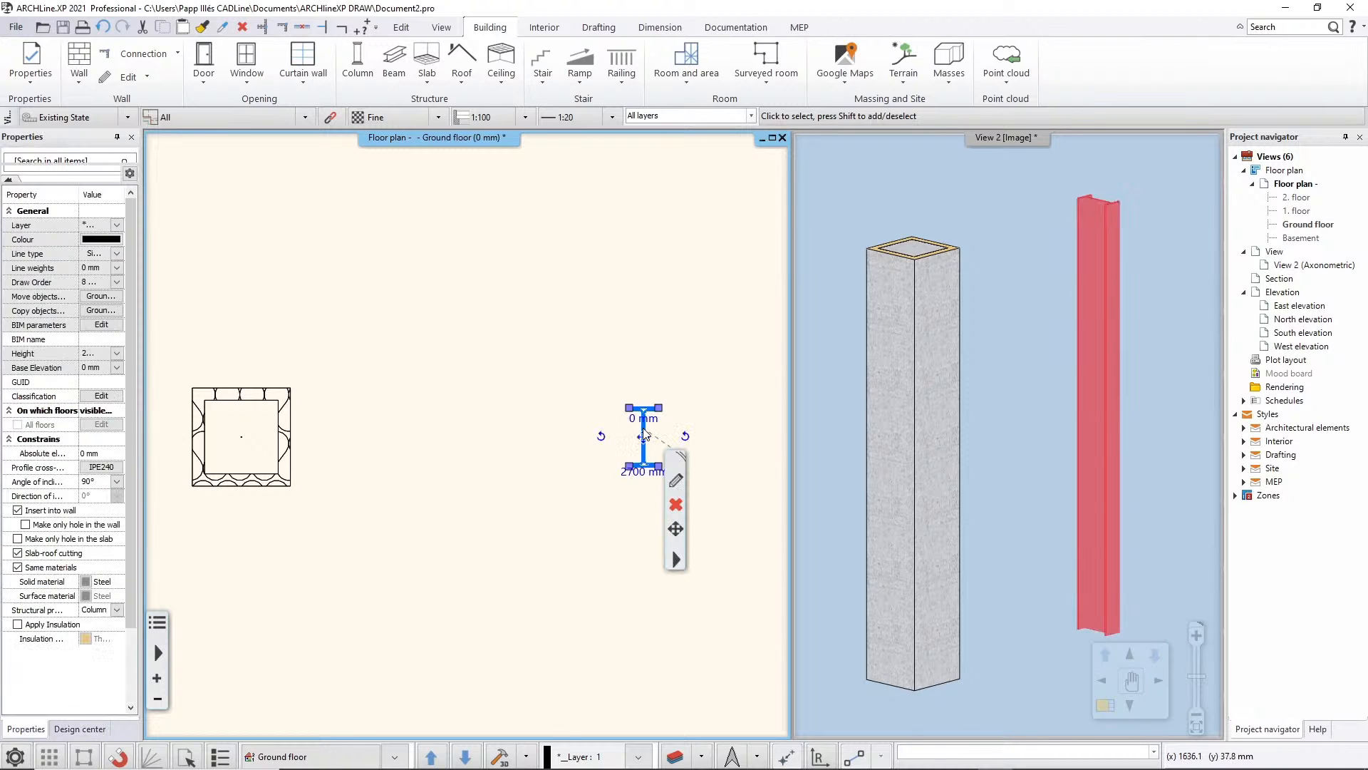
pyautogui.click(17, 625)
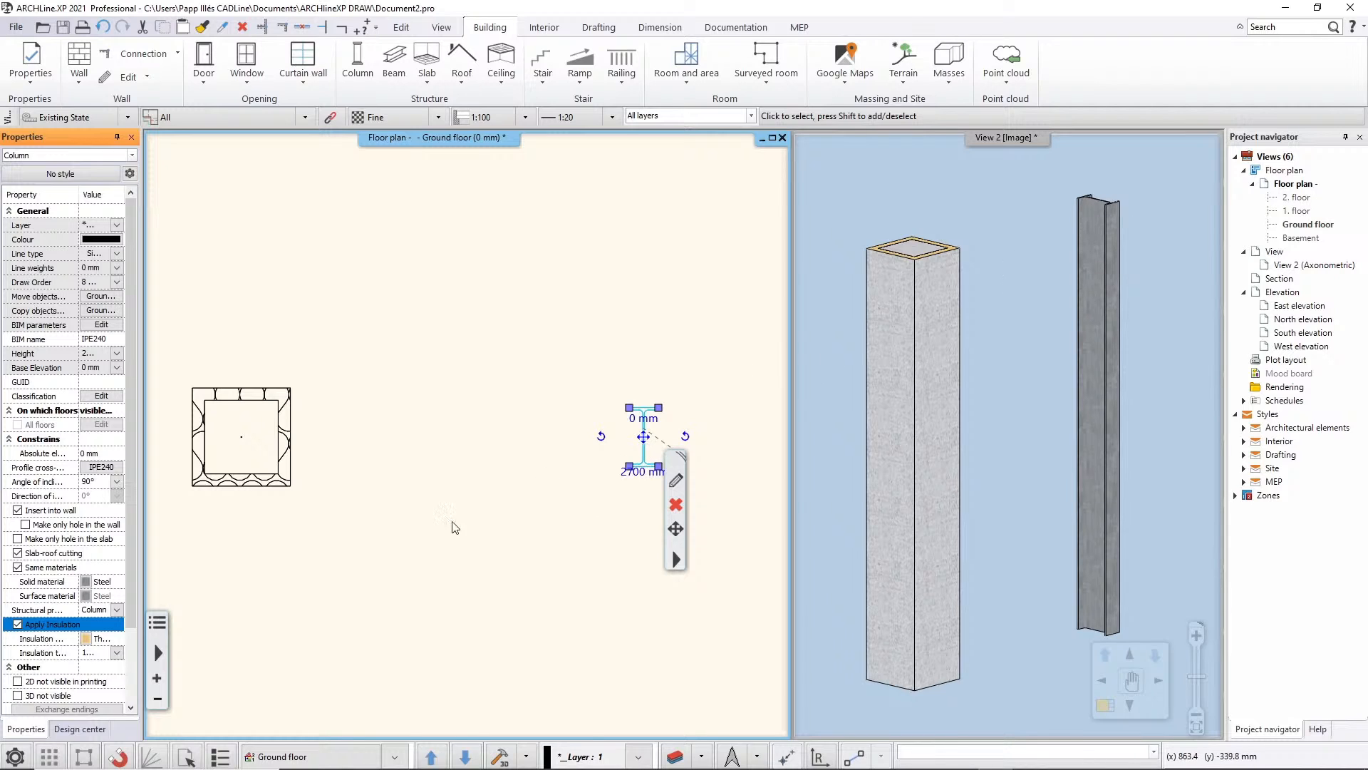
pyautogui.click(89, 654)
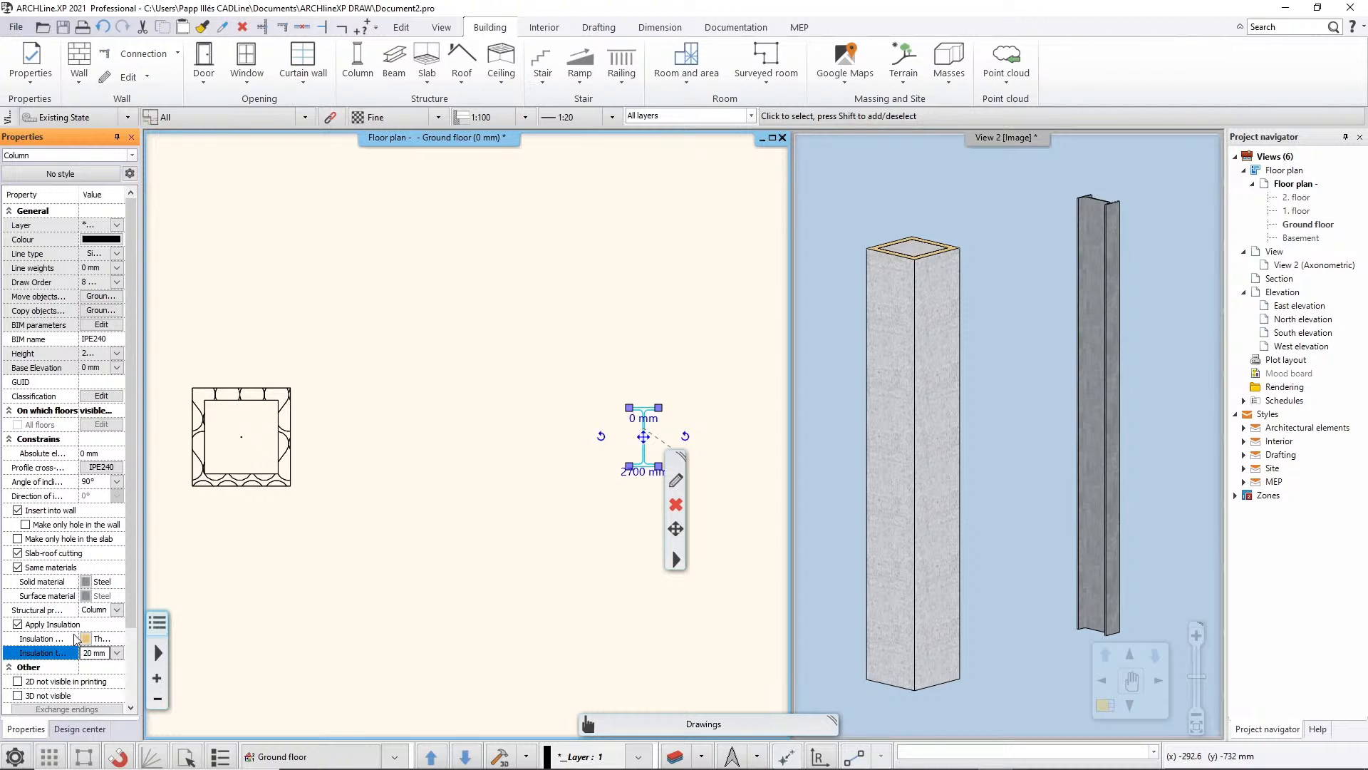
pyautogui.press('Return')
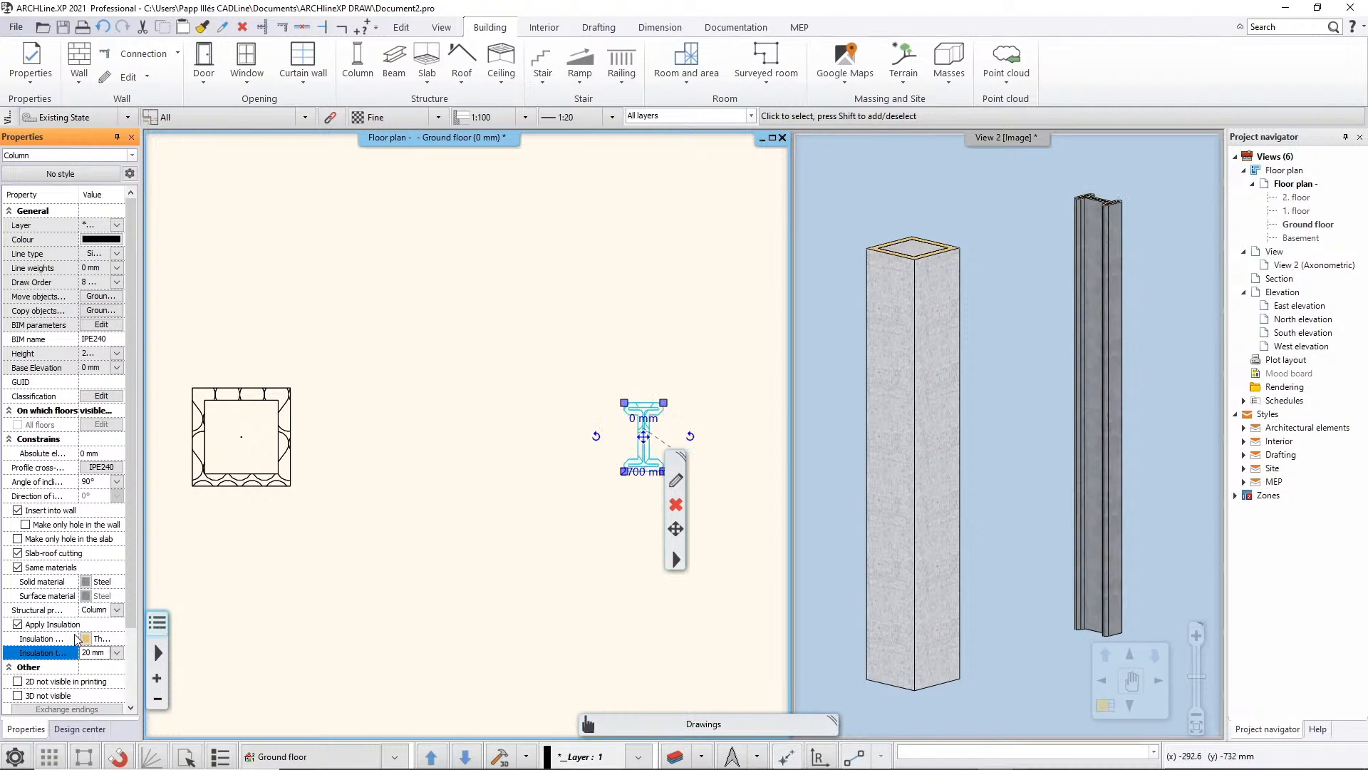
# Deselect the steel column and inspect the insulation layers at the tops of both columns in the 3D view
pyautogui.click(1028, 285)
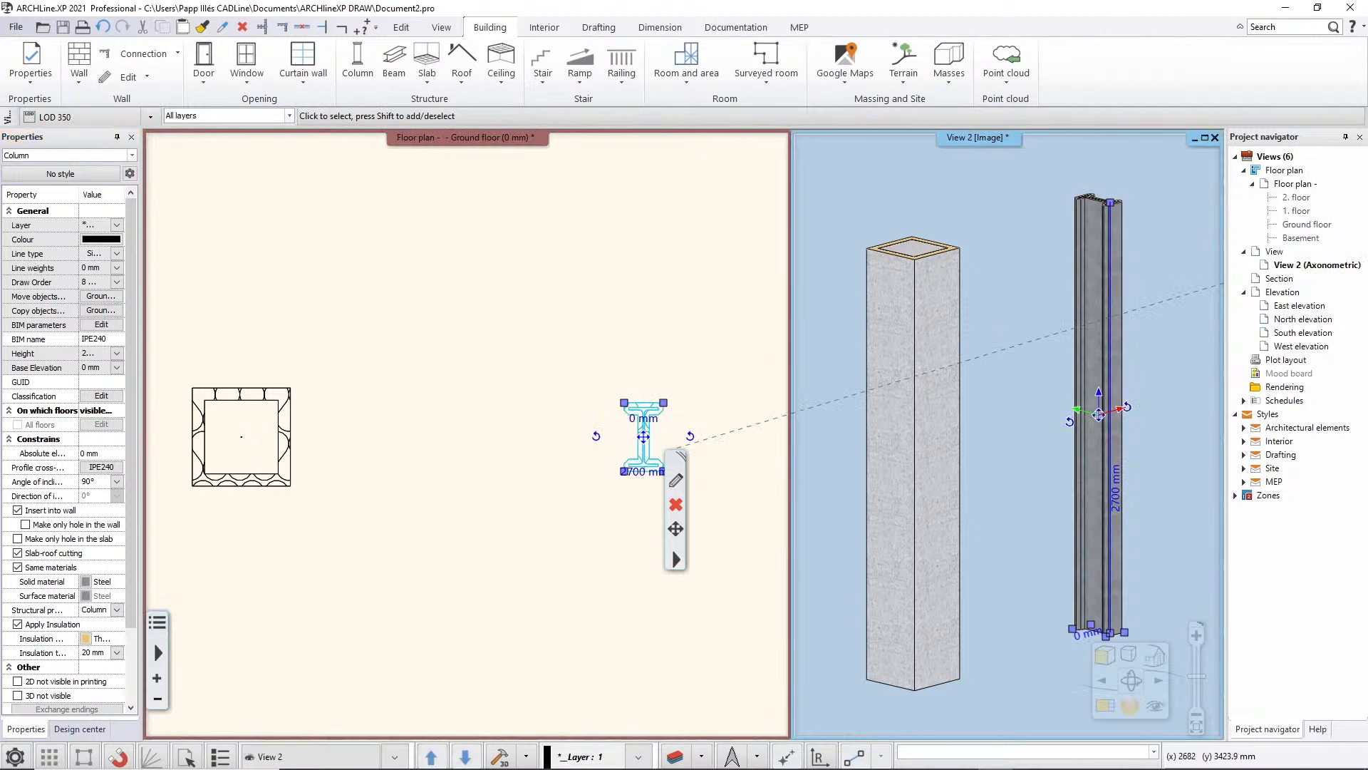
pyautogui.moveTo(1019, 285); pyautogui.dragTo(1014, 291, button='middle')
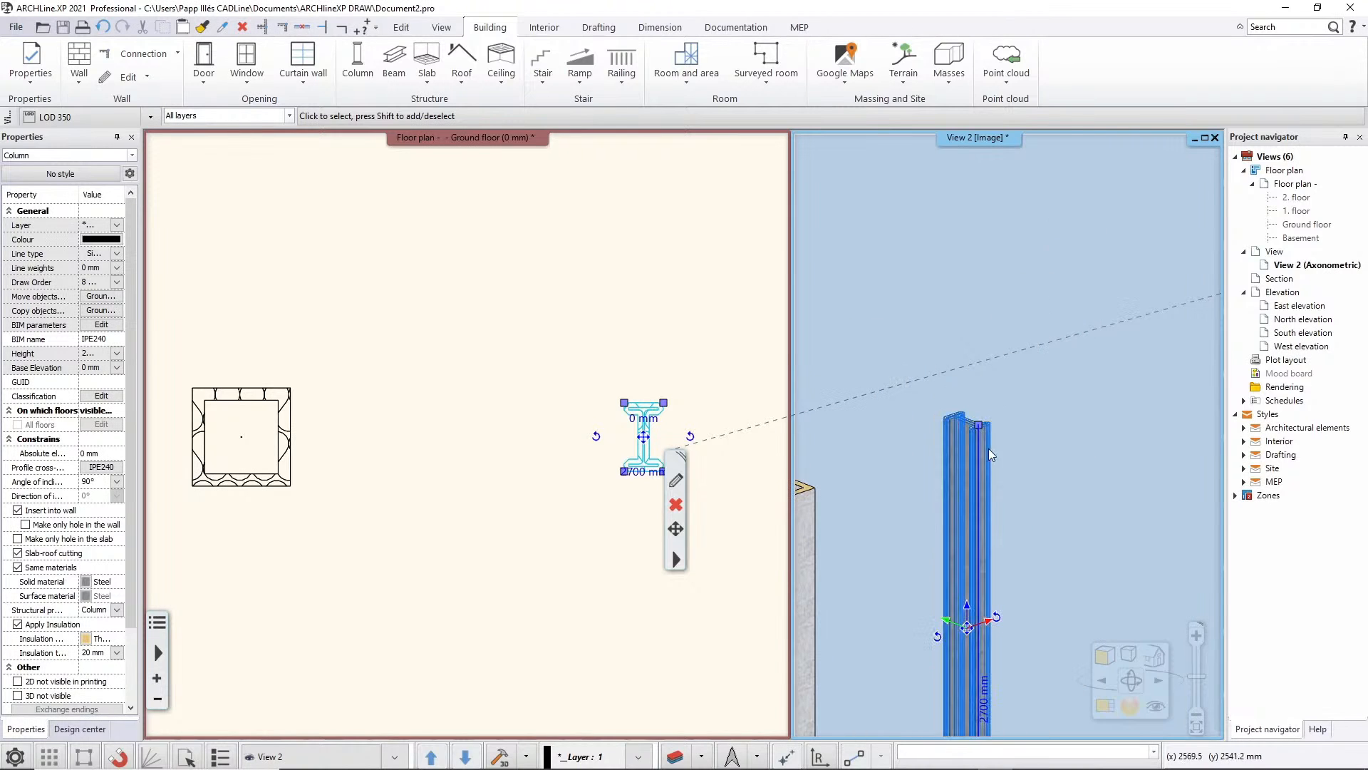
pyautogui.moveTo(989, 449); pyautogui.dragTo(980, 505, button='middle')
pyautogui.press('Escape')
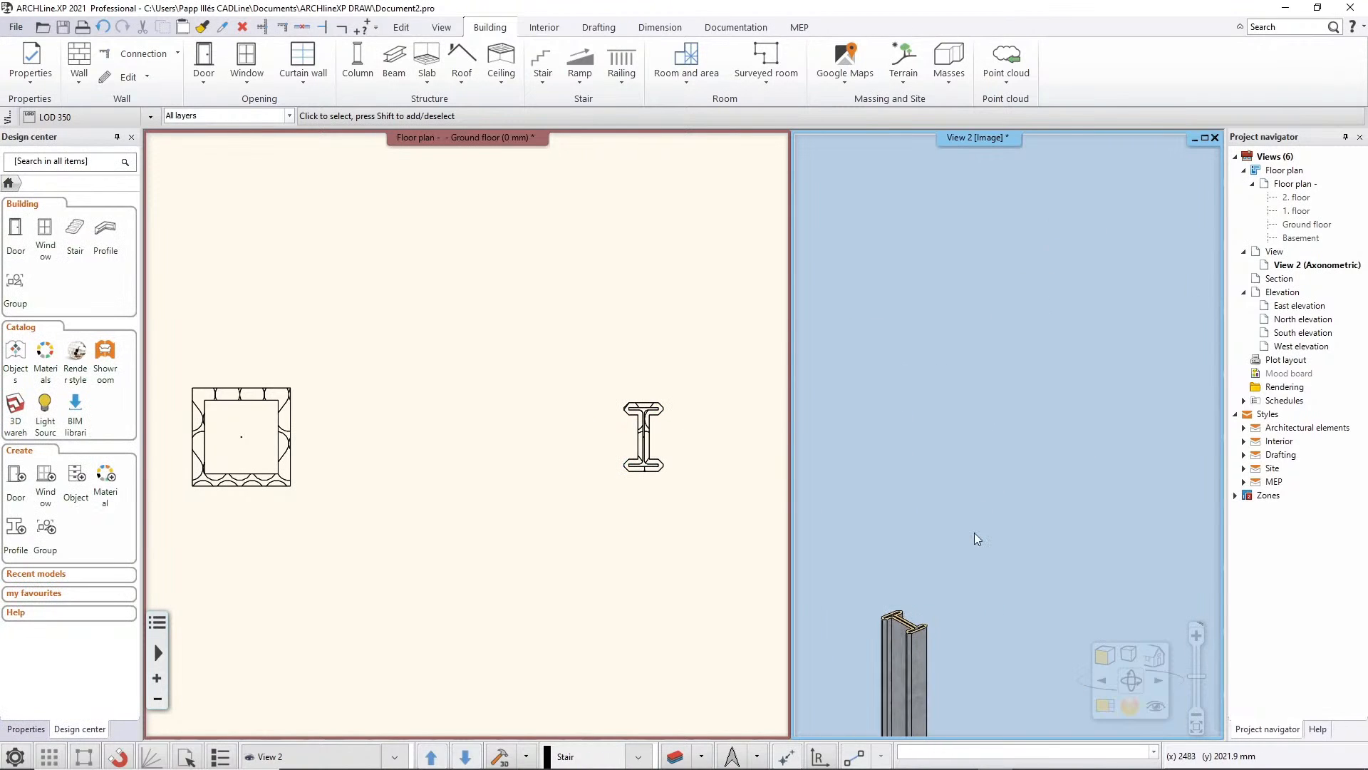
pyautogui.middleClick(974, 533)
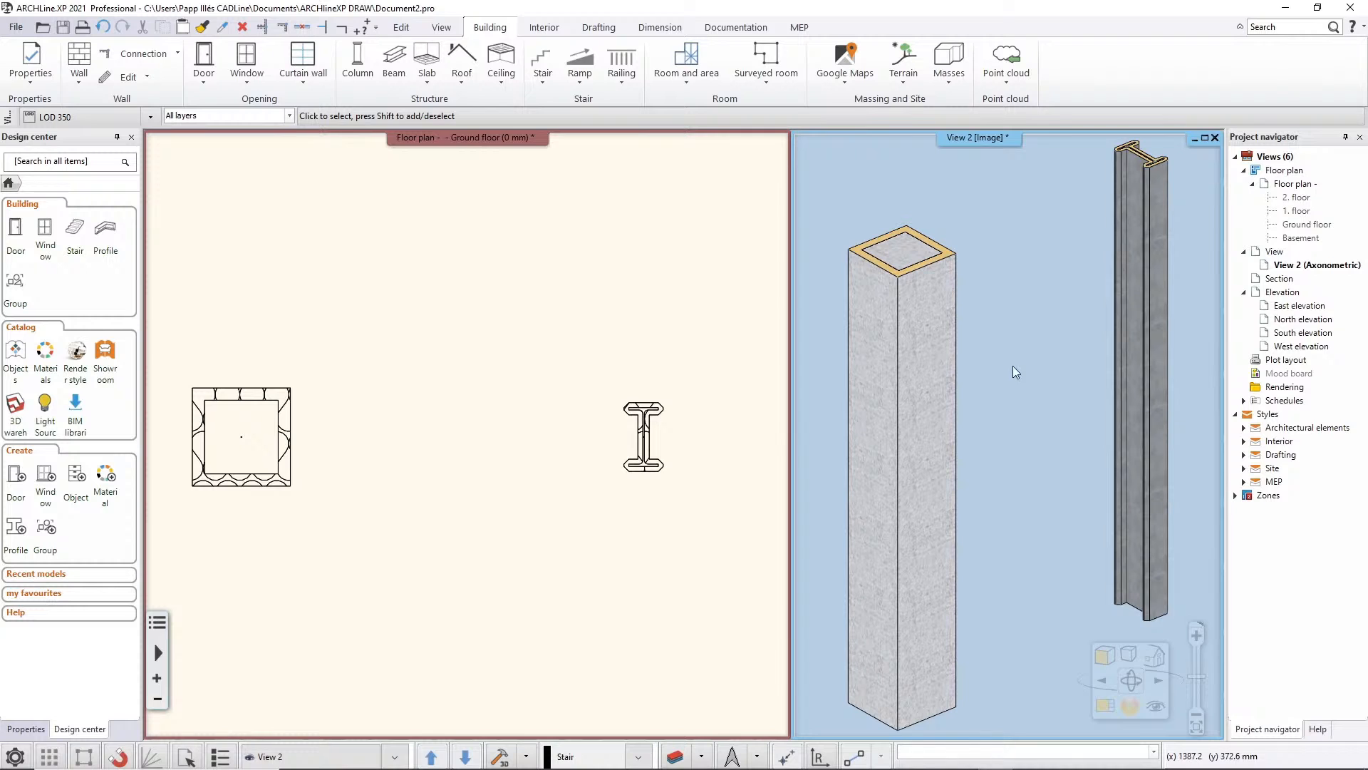
pyautogui.scroll(5, 1115, 208)
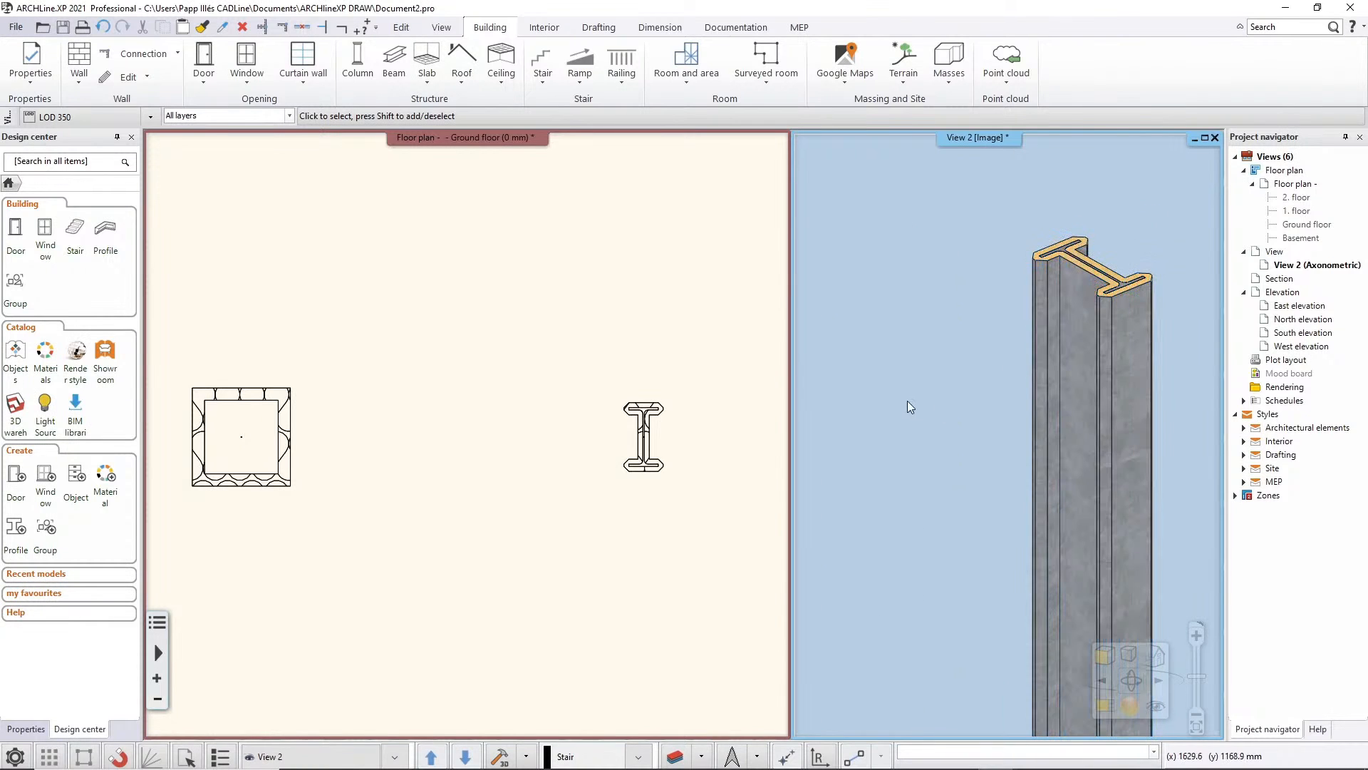
pyautogui.scroll(-1, 906, 402)
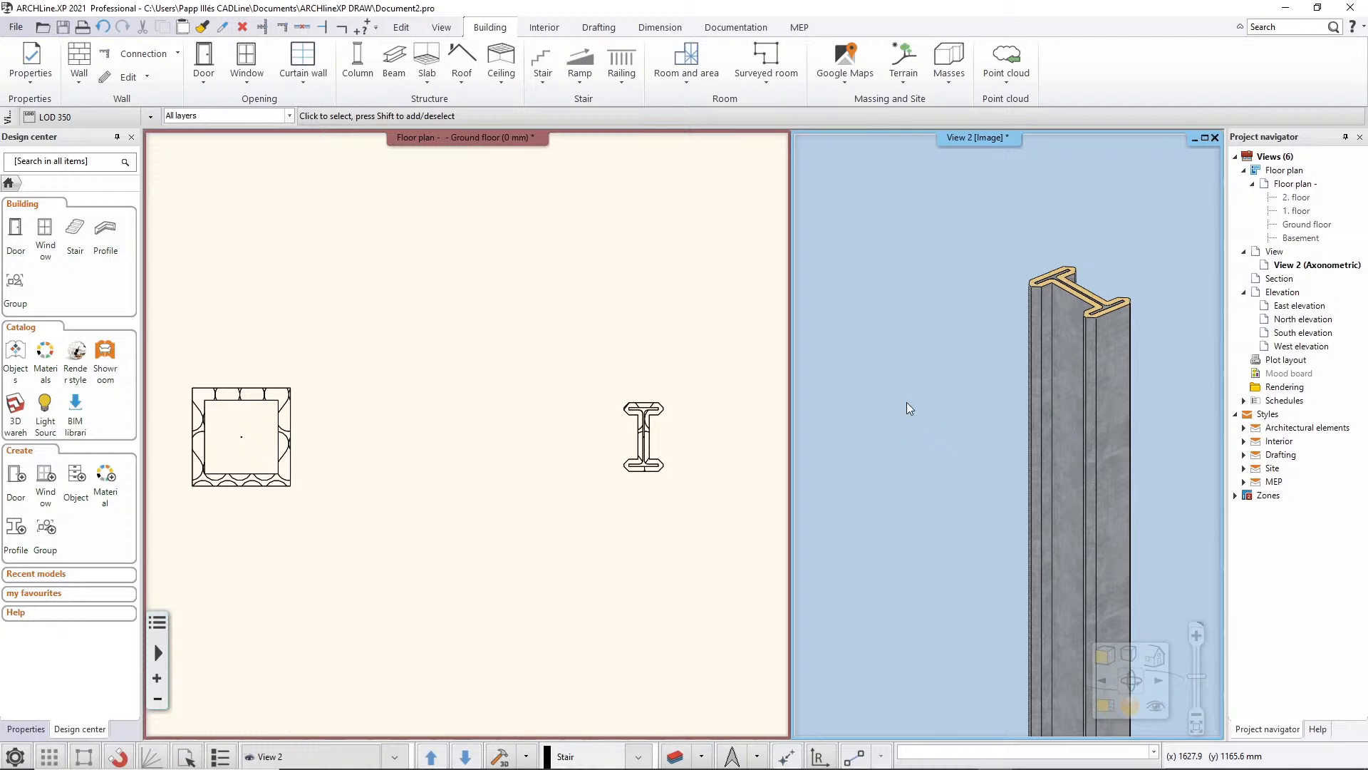
pyautogui.middleClick(899, 416)
pyautogui.middleClick(899, 416)
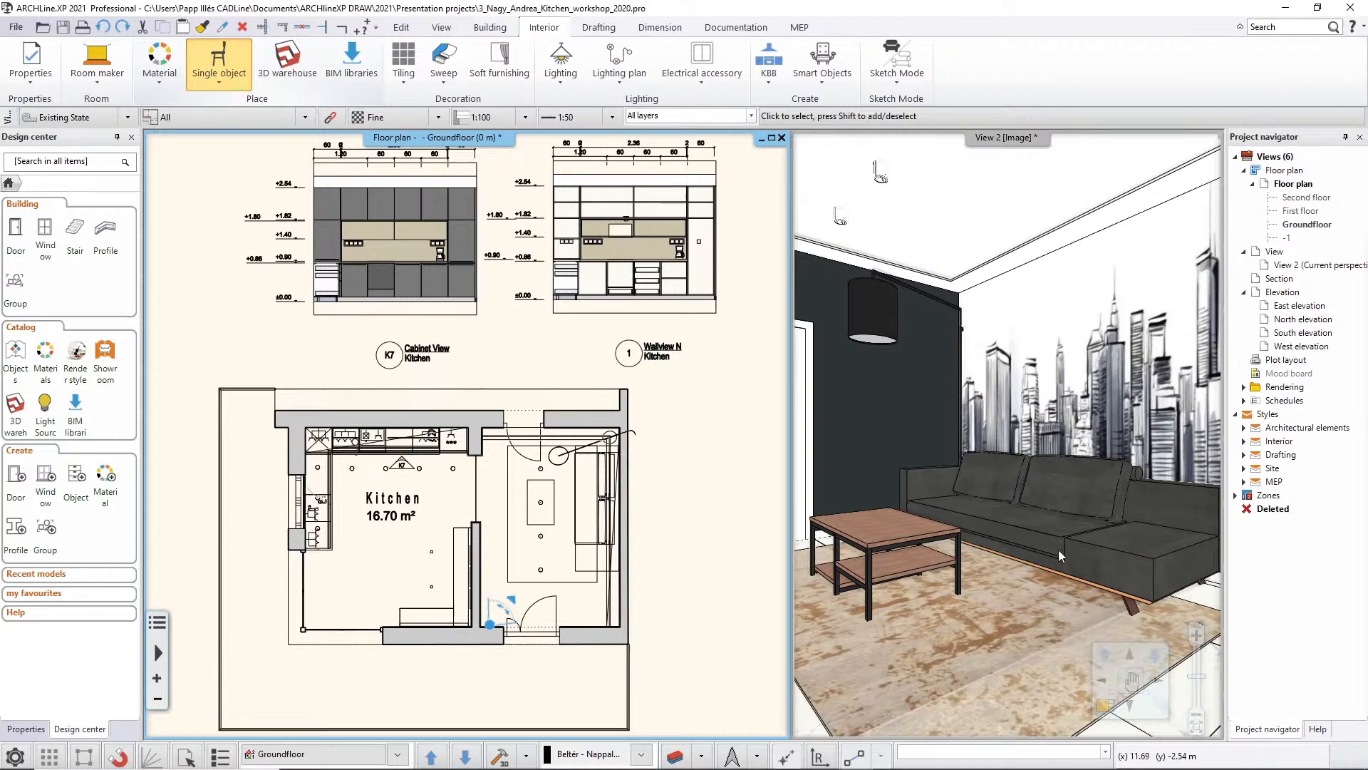
# Display 2D fills on the floor plan for the living room's carpet, sofa, floor lamp and coffee table
pyautogui.scroll(2, 566, 501)
pyautogui.scroll(3, 566, 501)
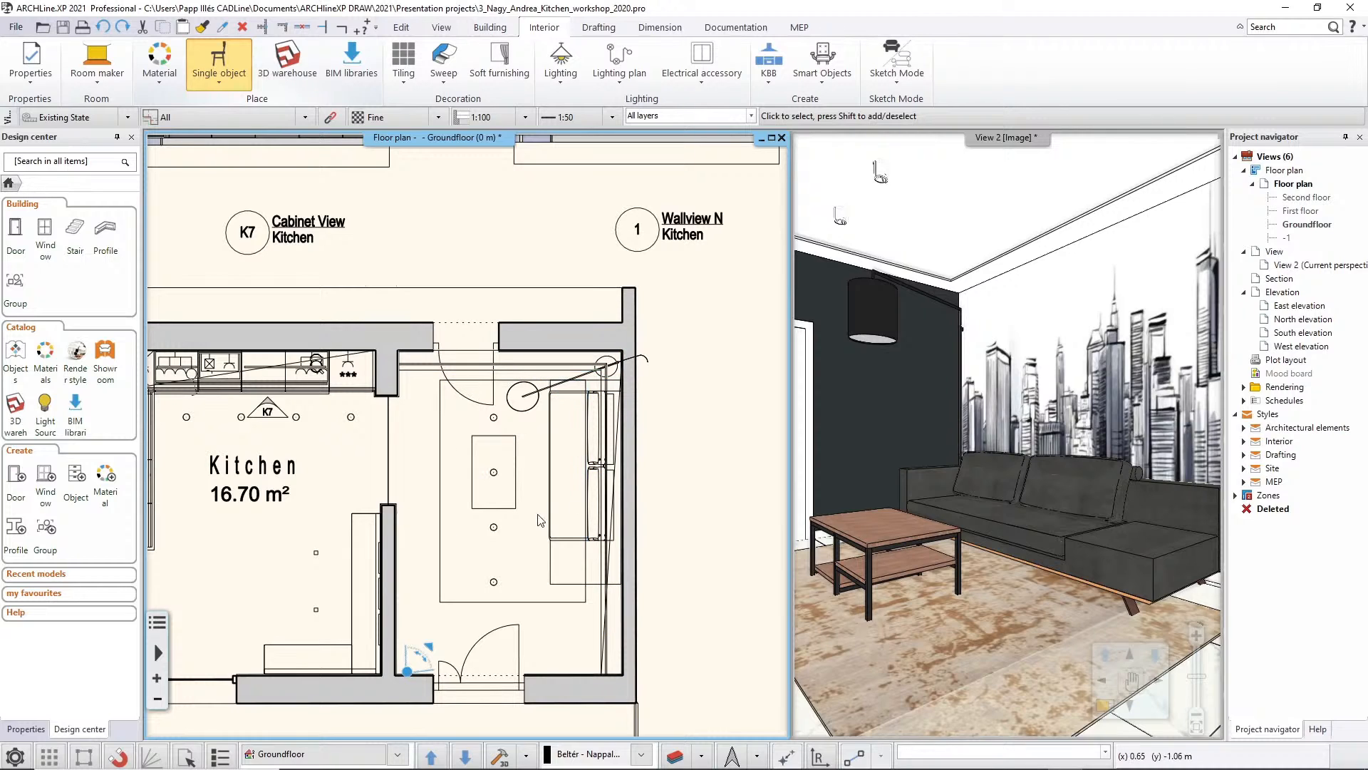
pyautogui.click(219, 82)
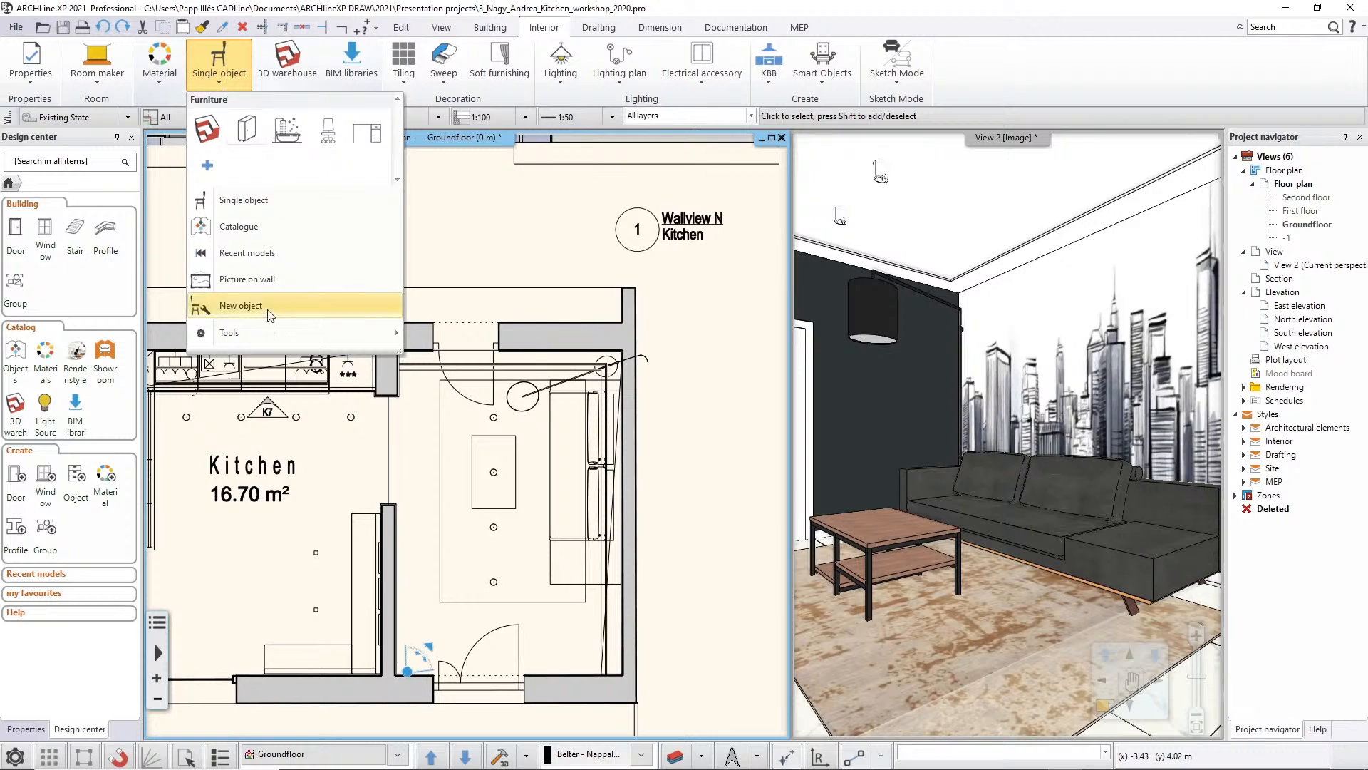
pyautogui.moveTo(268, 331)
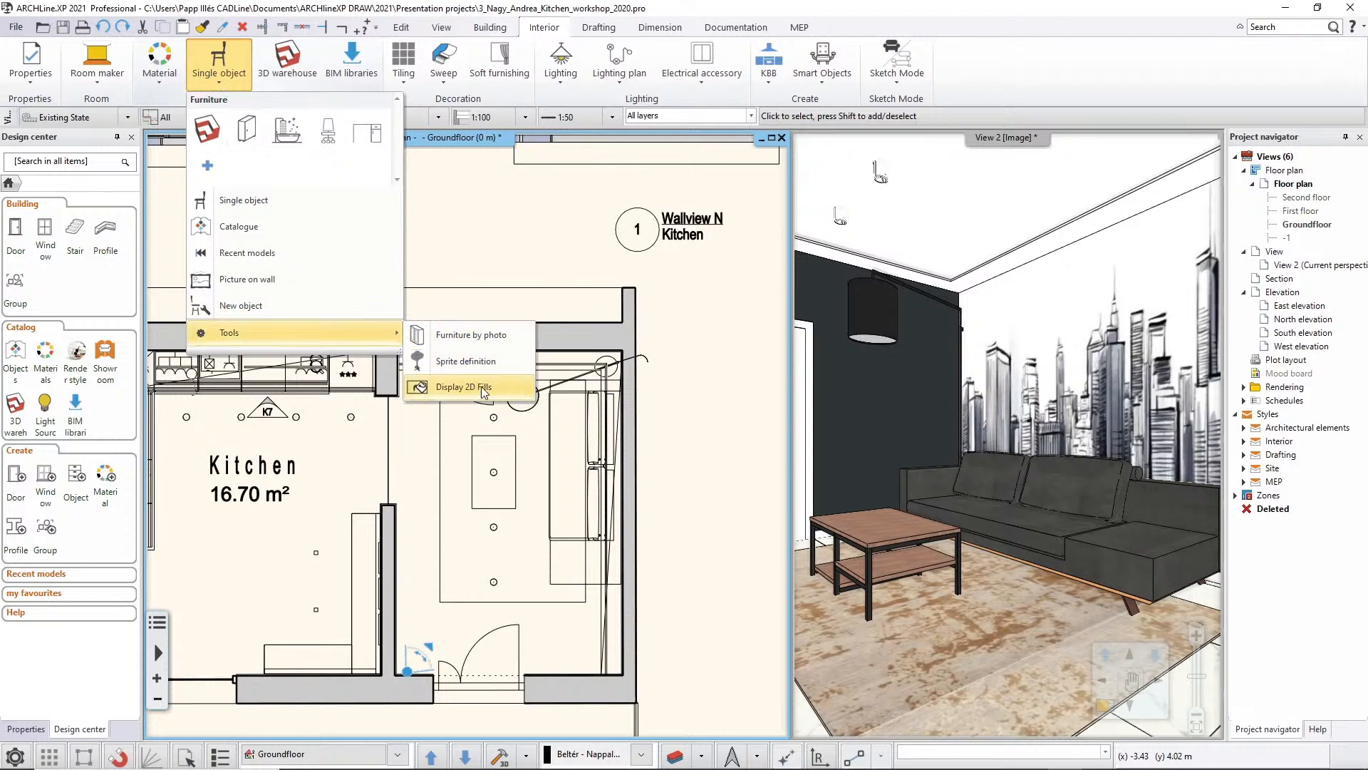
pyautogui.click(503, 385)
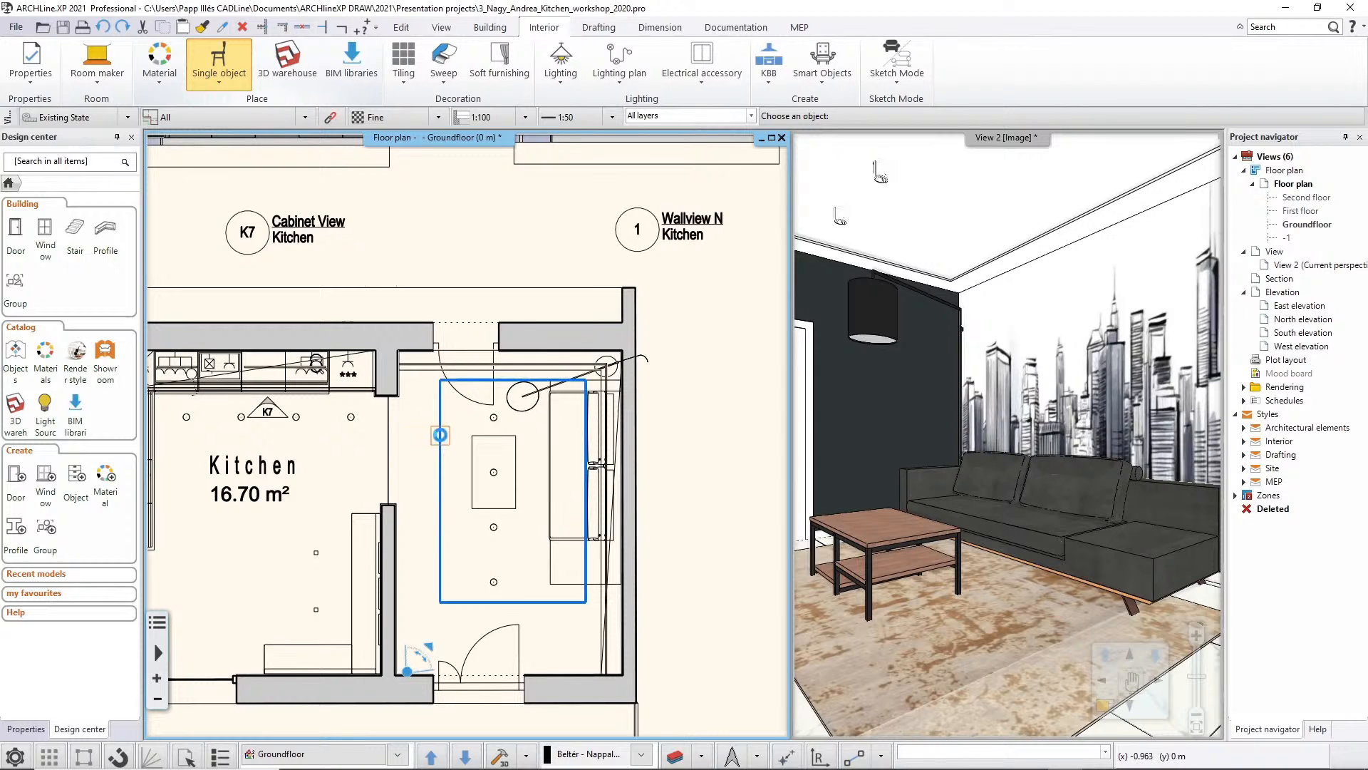
pyautogui.click(440, 434)
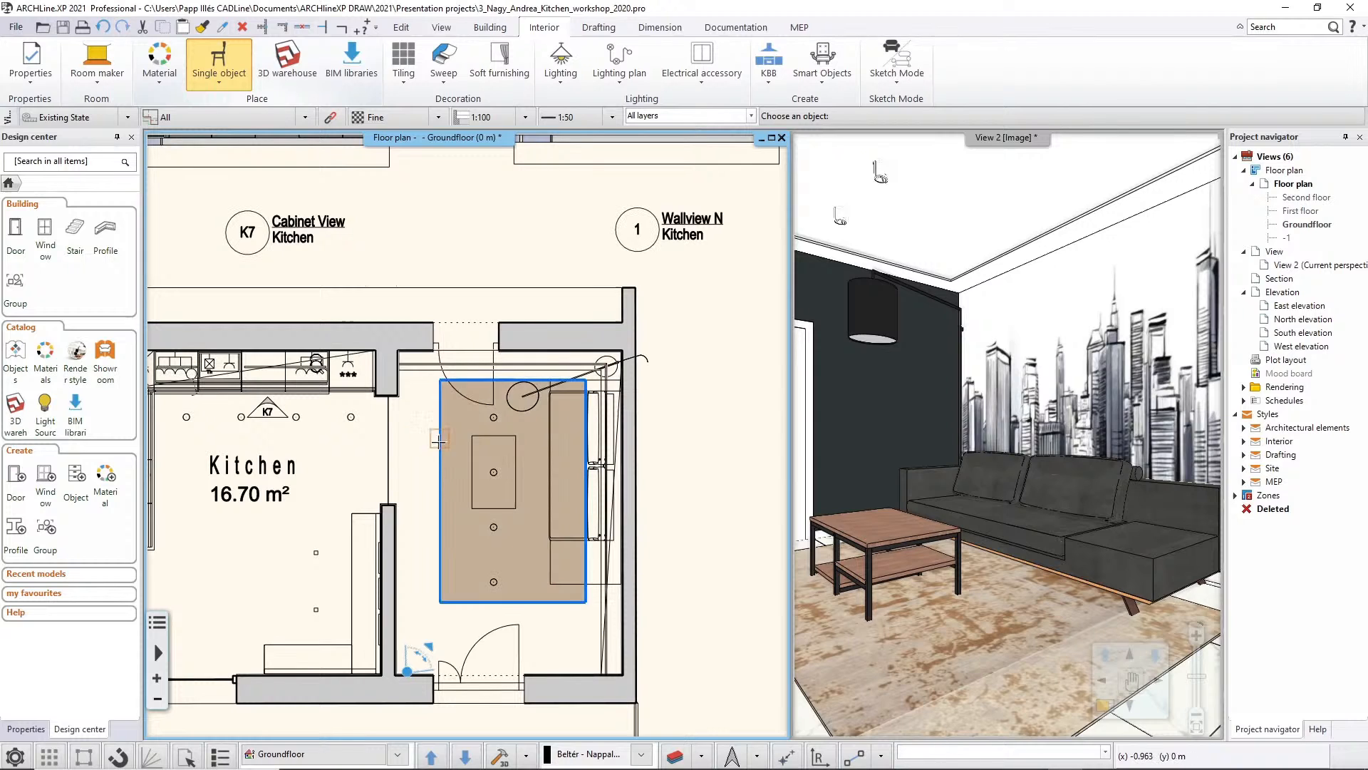
pyautogui.click(596, 583)
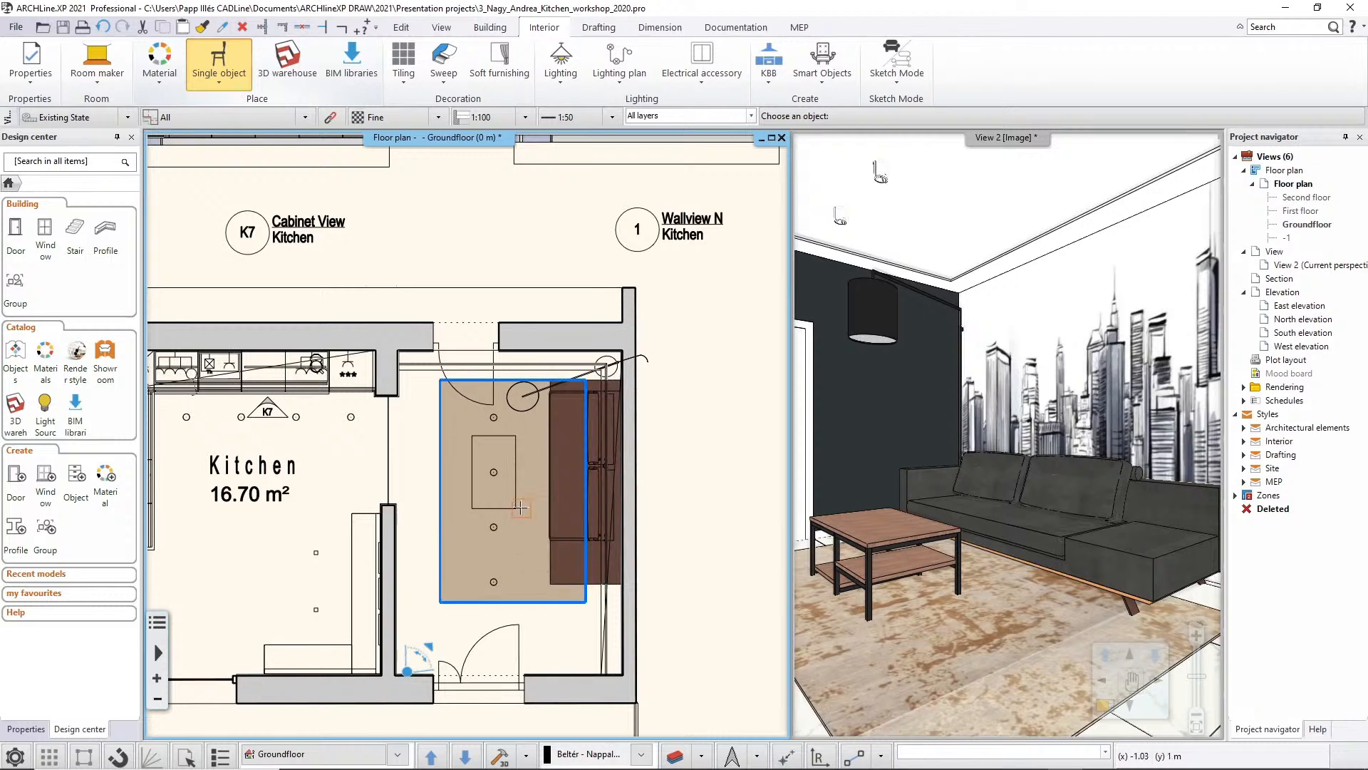
pyautogui.click(533, 407)
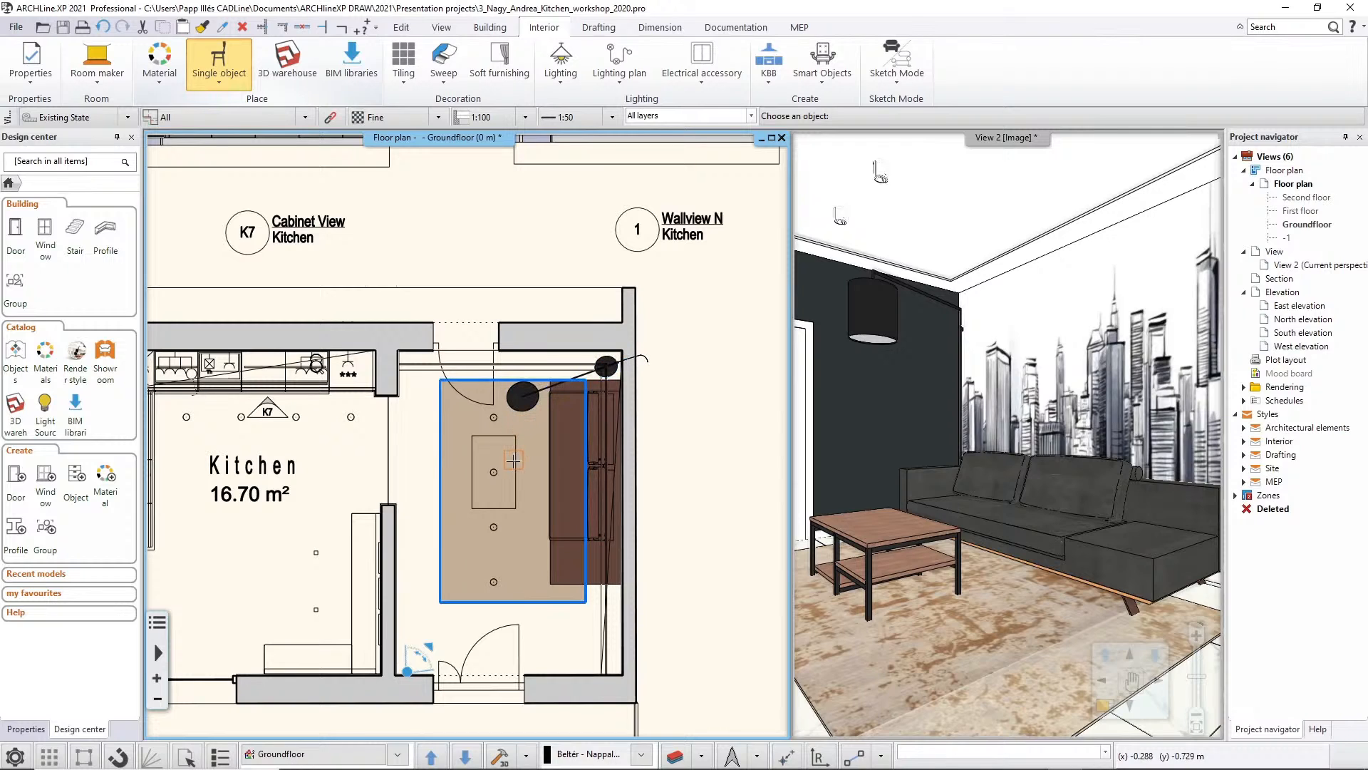
pyautogui.click(515, 460)
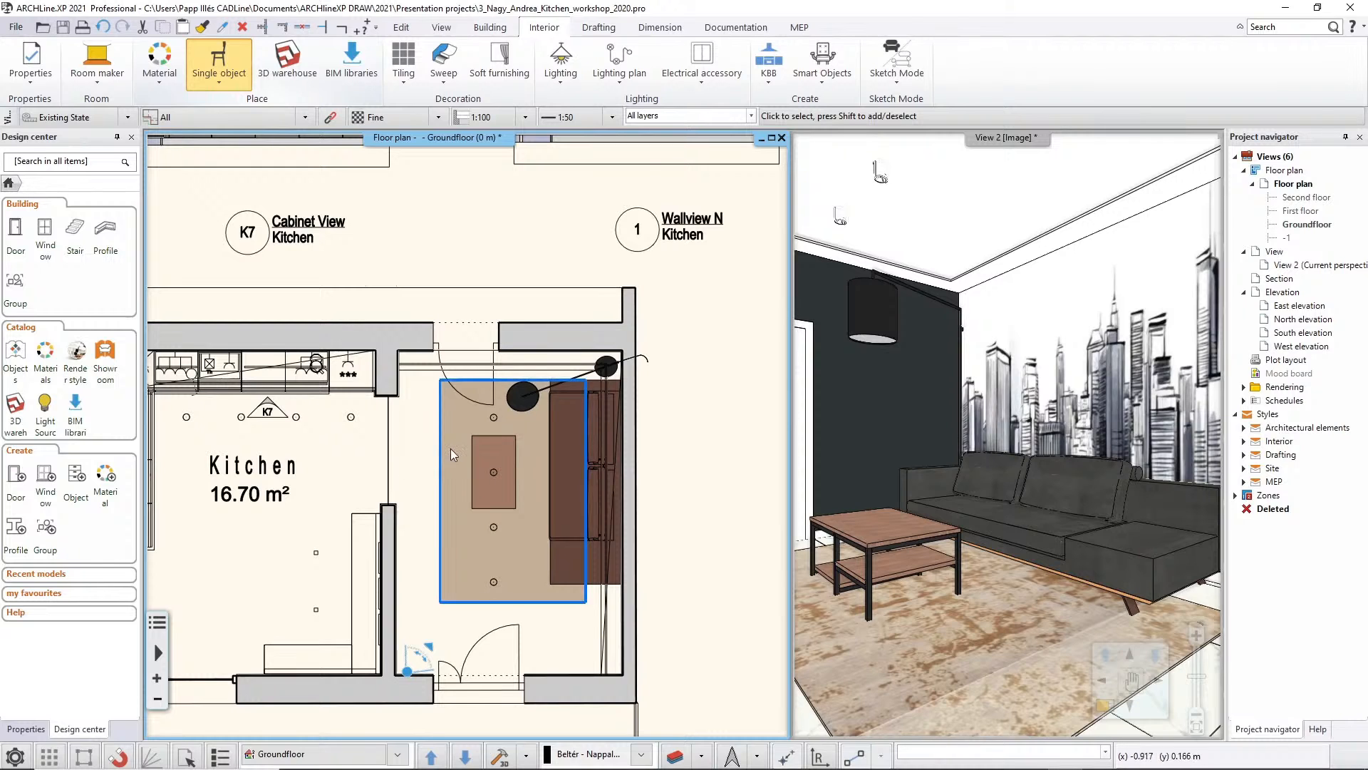
# Set the background colour of the sofa's 2D fill to RAL 7024 Graphite grey and deselect the sofa
pyautogui.scroll(1, 450, 449)
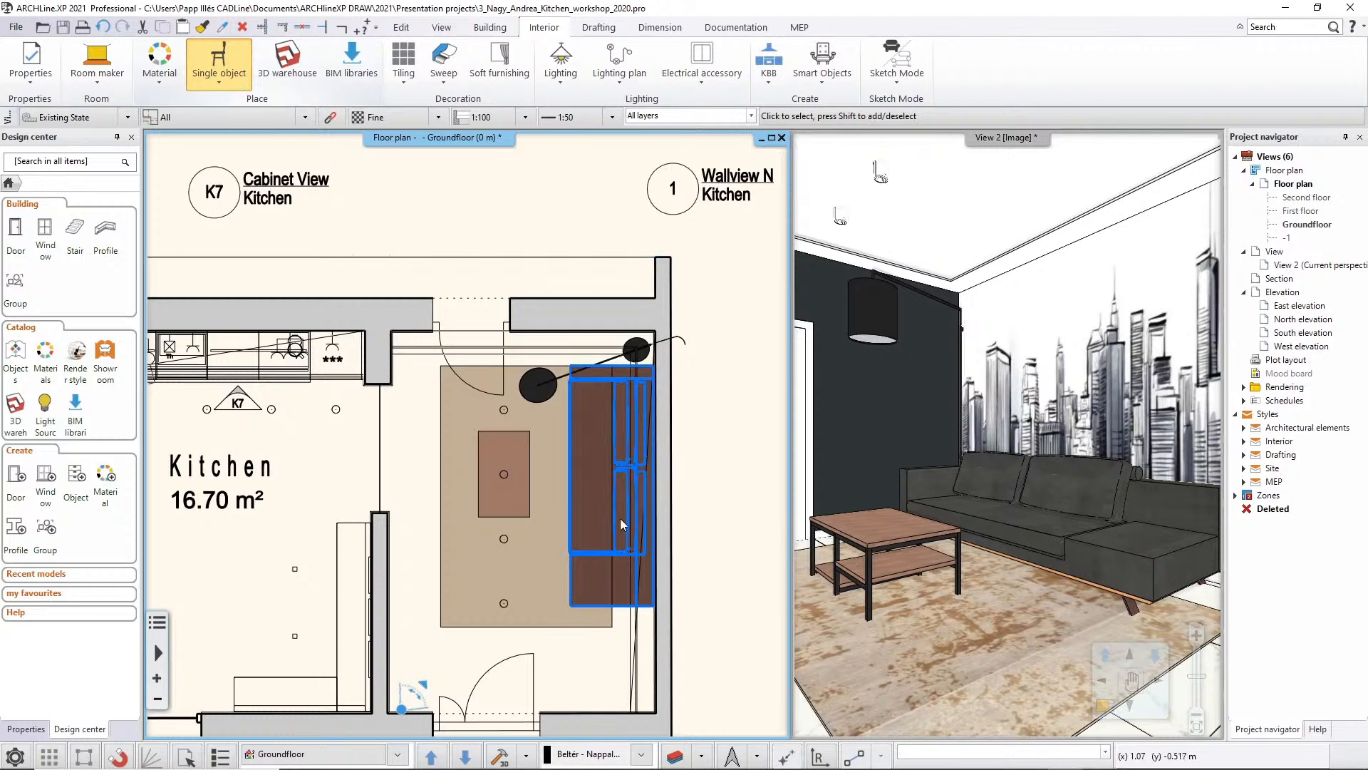
pyautogui.scroll(1, 605, 561)
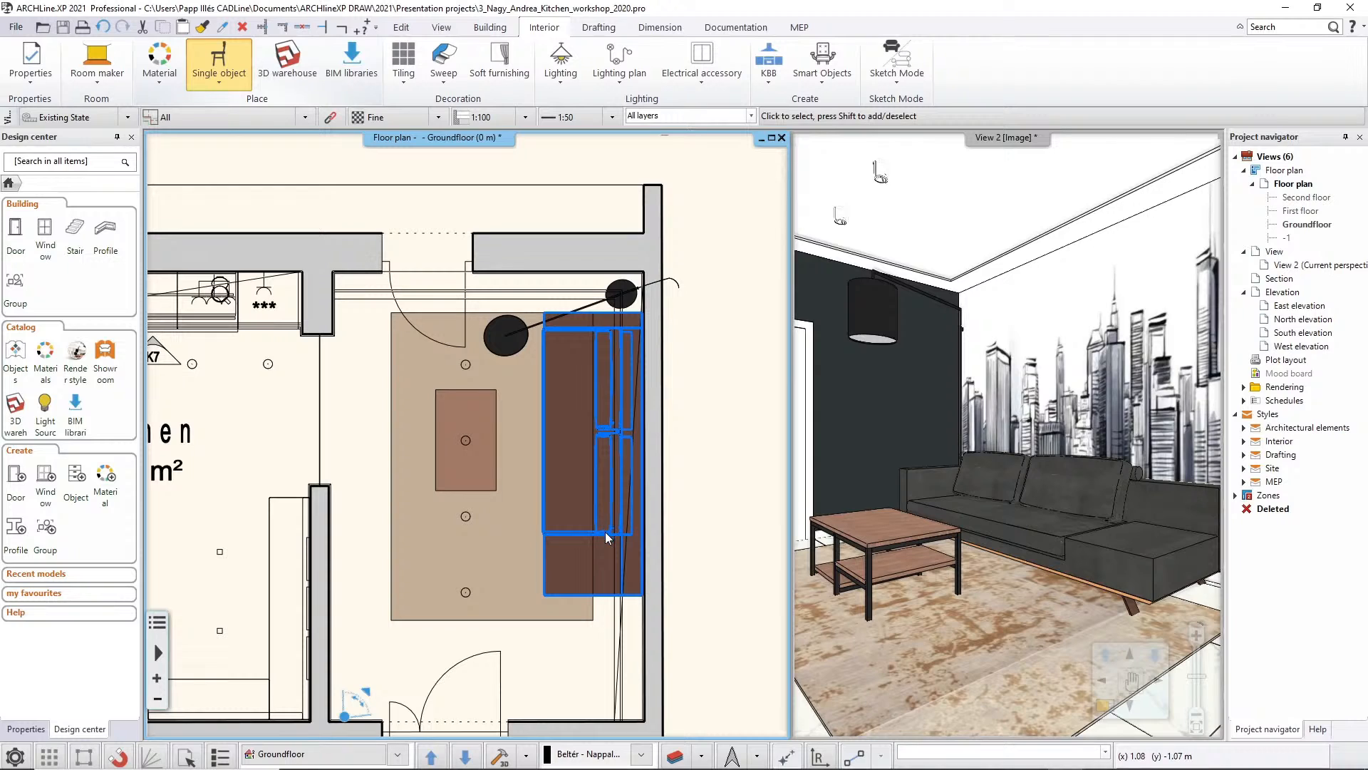
pyautogui.click(605, 532)
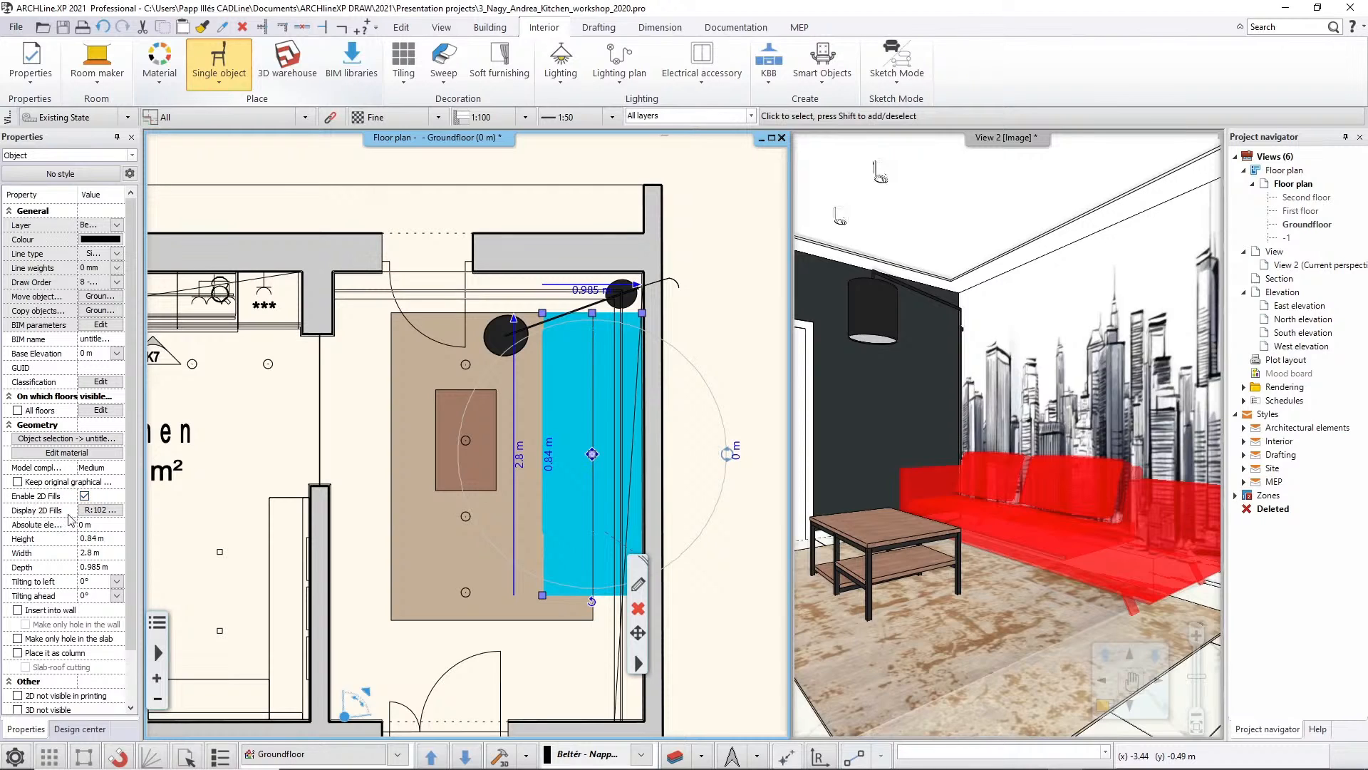
pyautogui.click(102, 510)
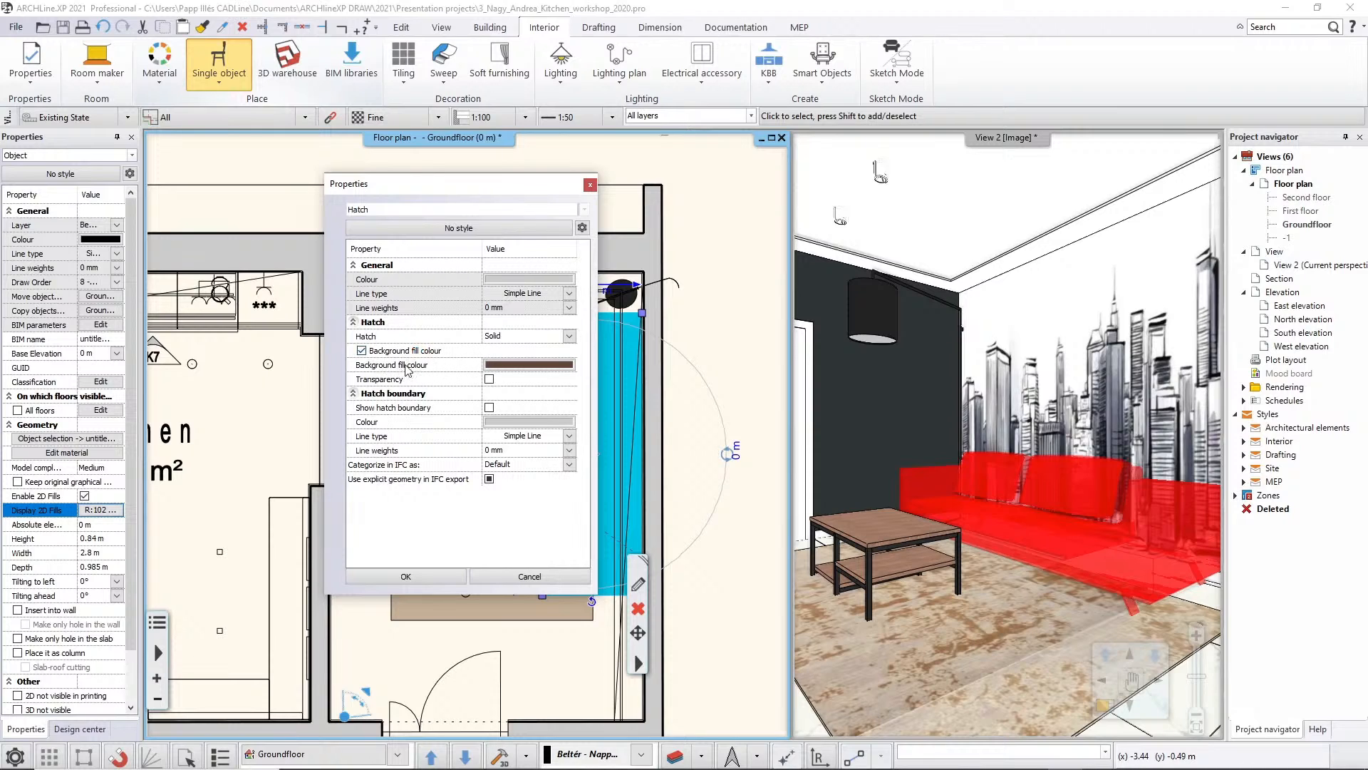
pyautogui.click(521, 365)
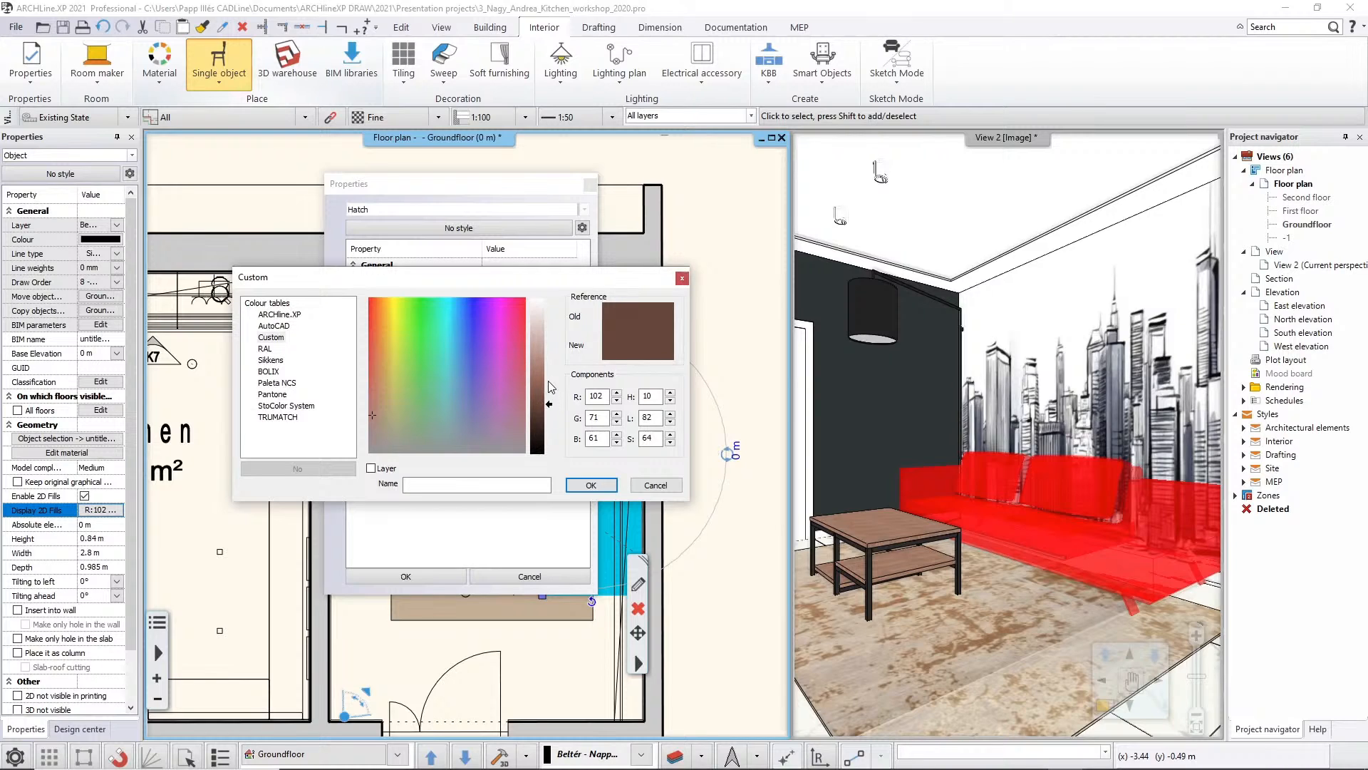
pyautogui.click(277, 348)
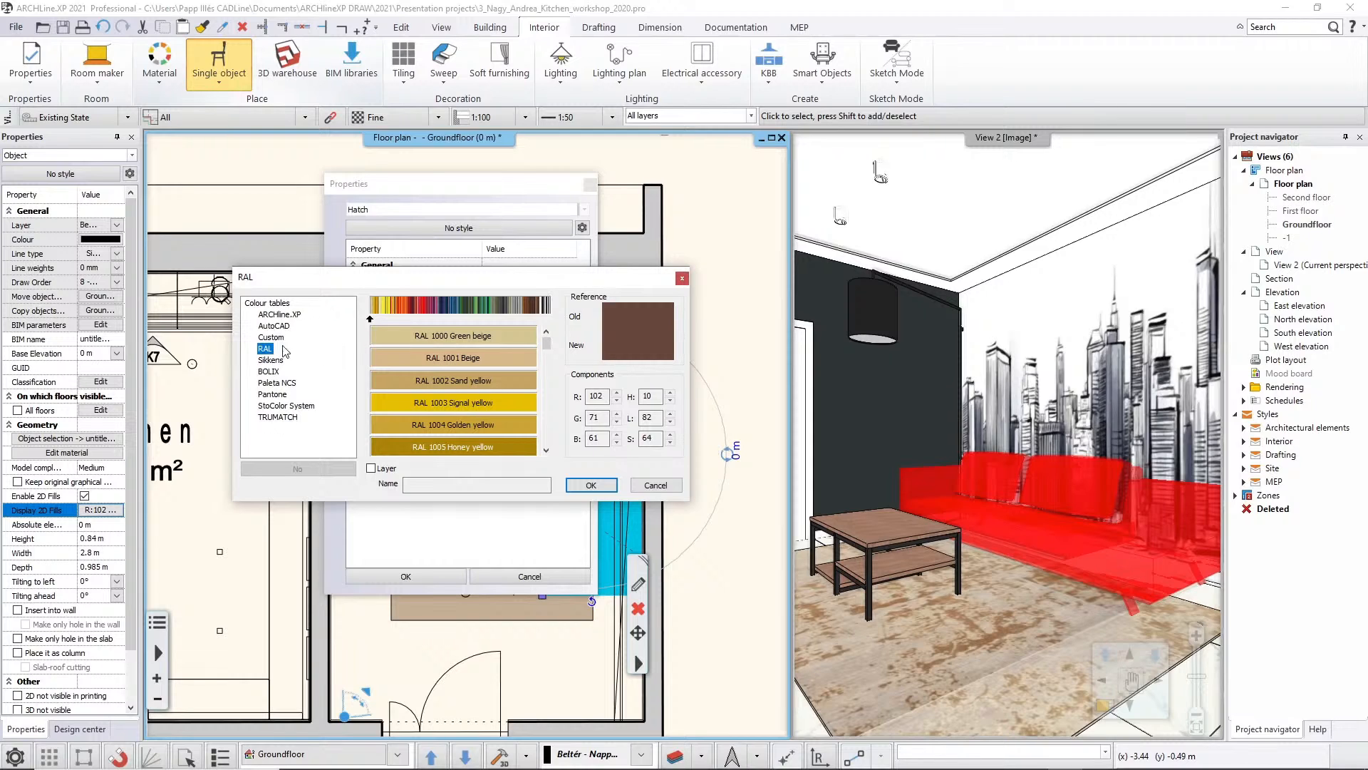
pyautogui.moveTo(391, 320); pyautogui.dragTo(499, 321)
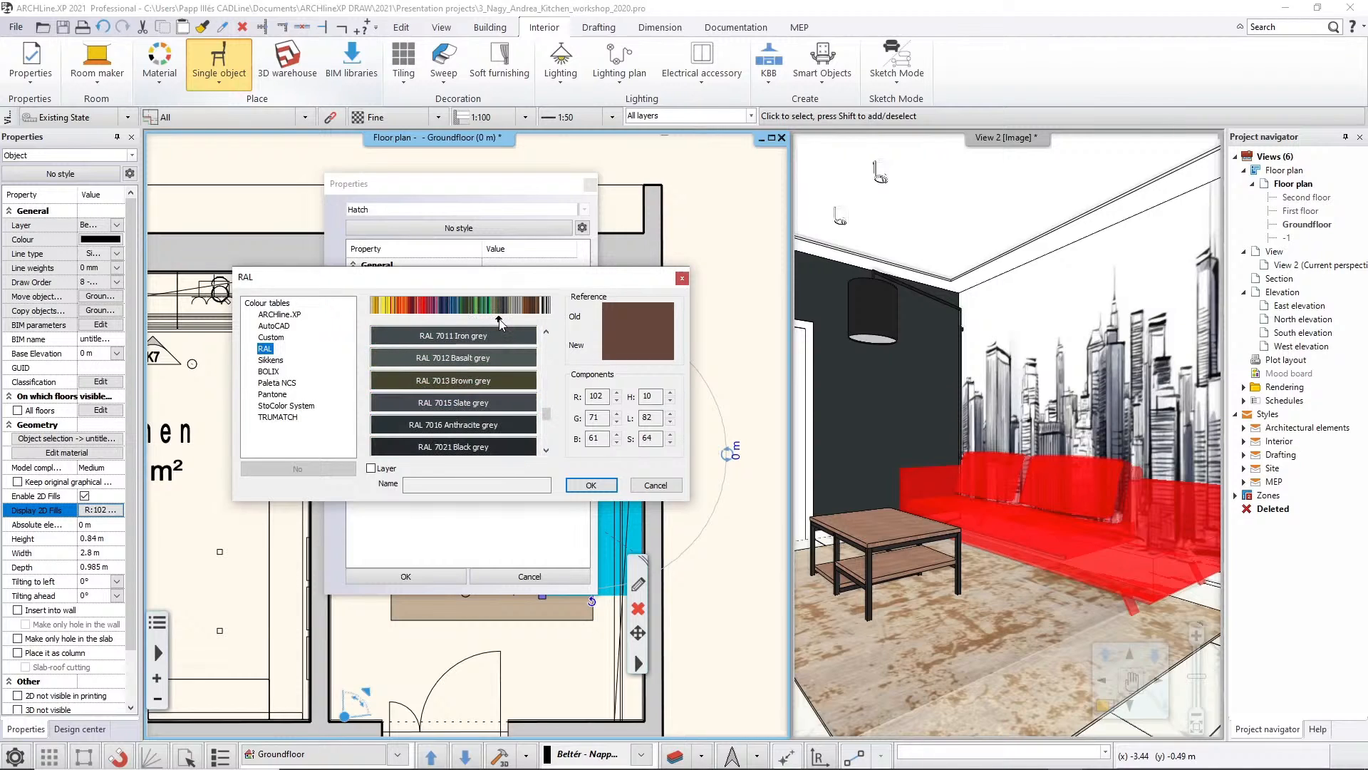
pyautogui.moveTo(500, 320); pyautogui.dragTo(501, 320)
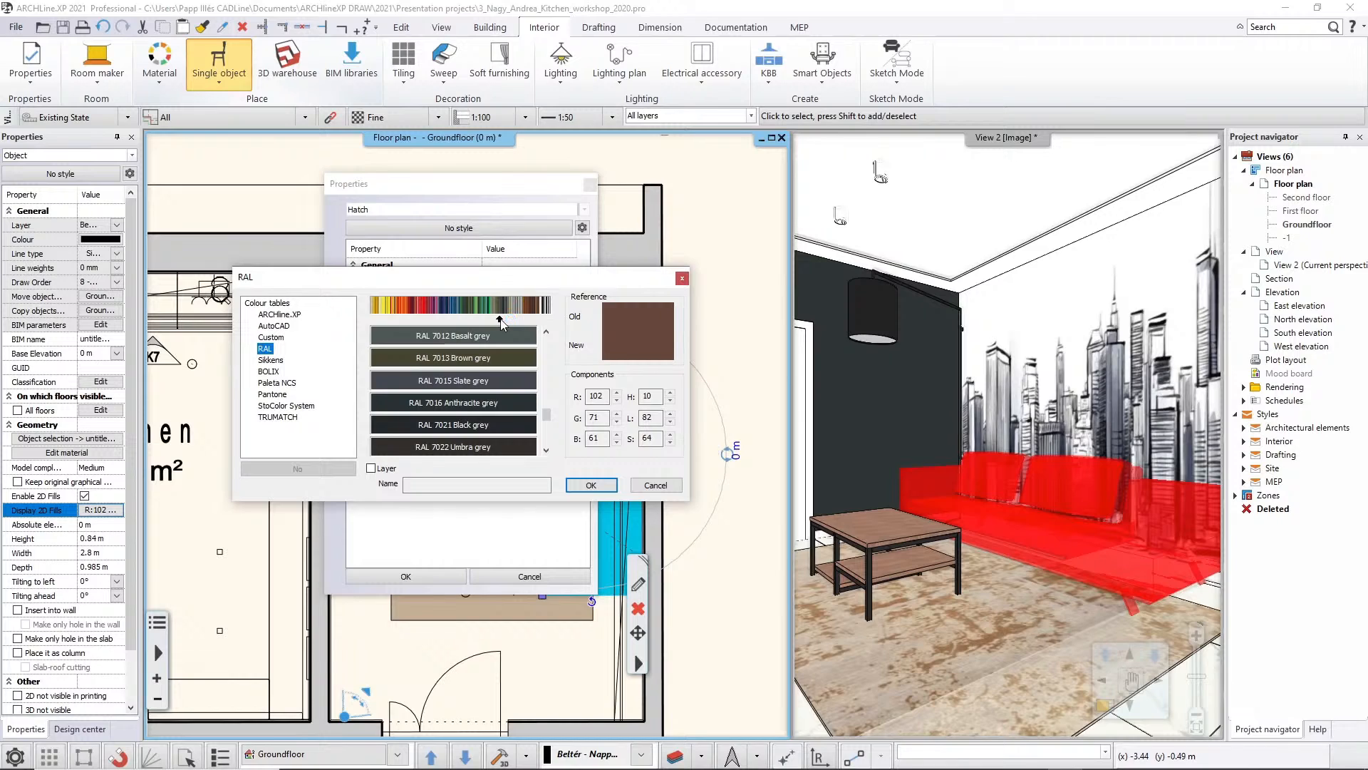
pyautogui.scroll(-2, 501, 323)
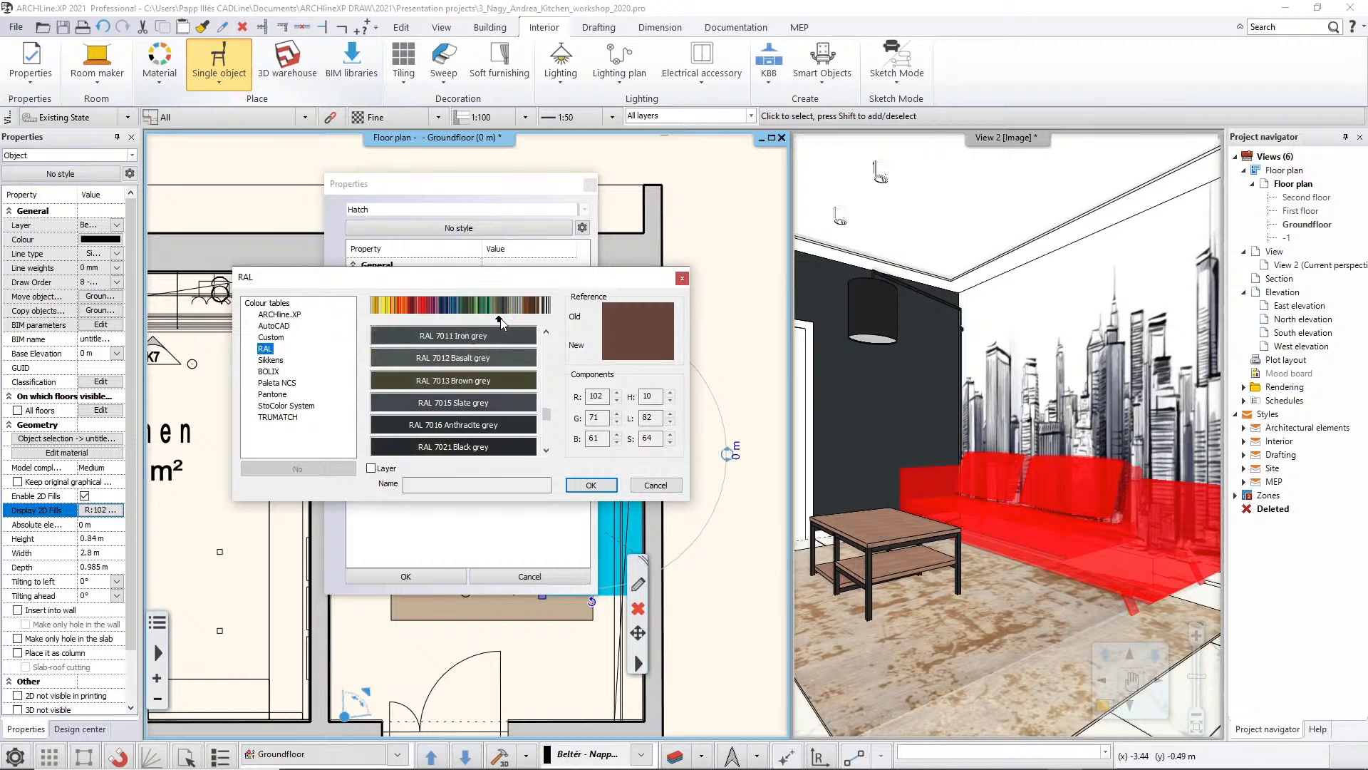
pyautogui.scroll(-2, 503, 324)
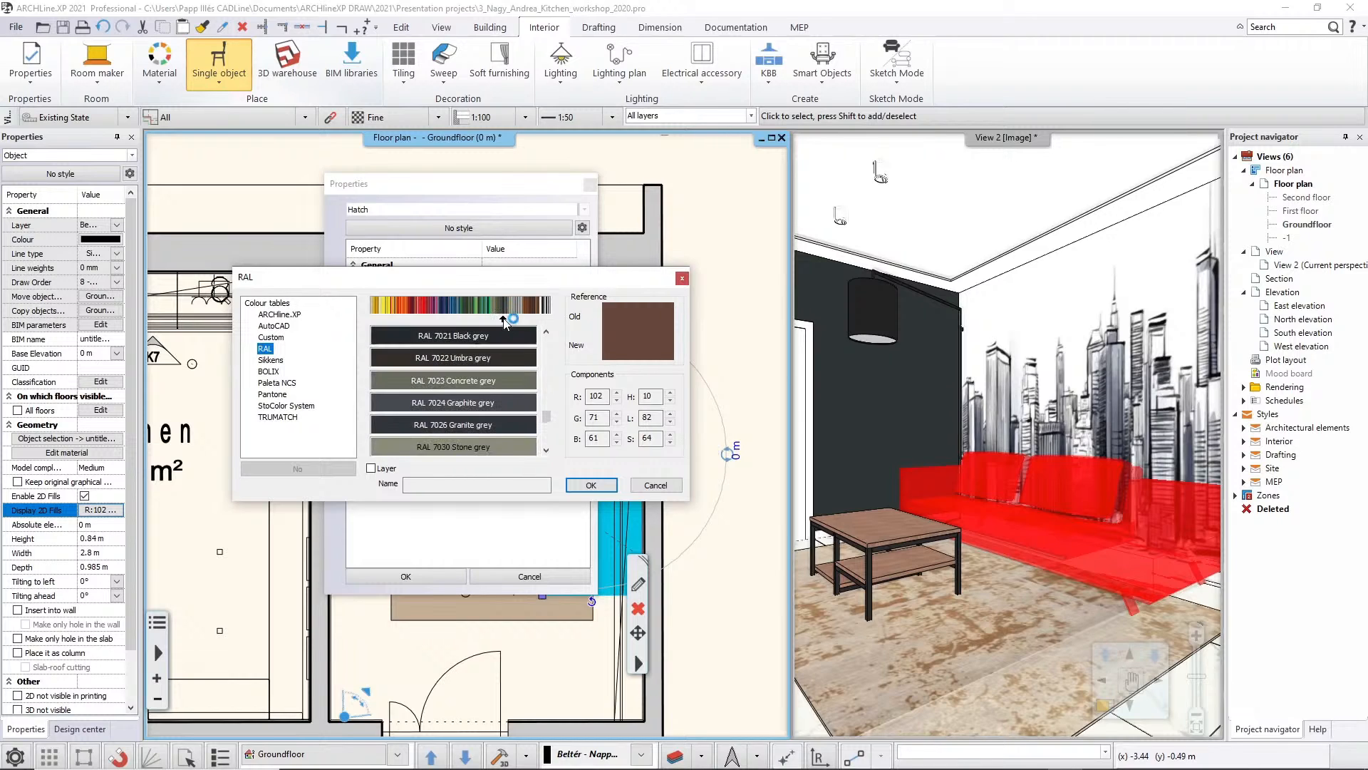
pyautogui.click(494, 403)
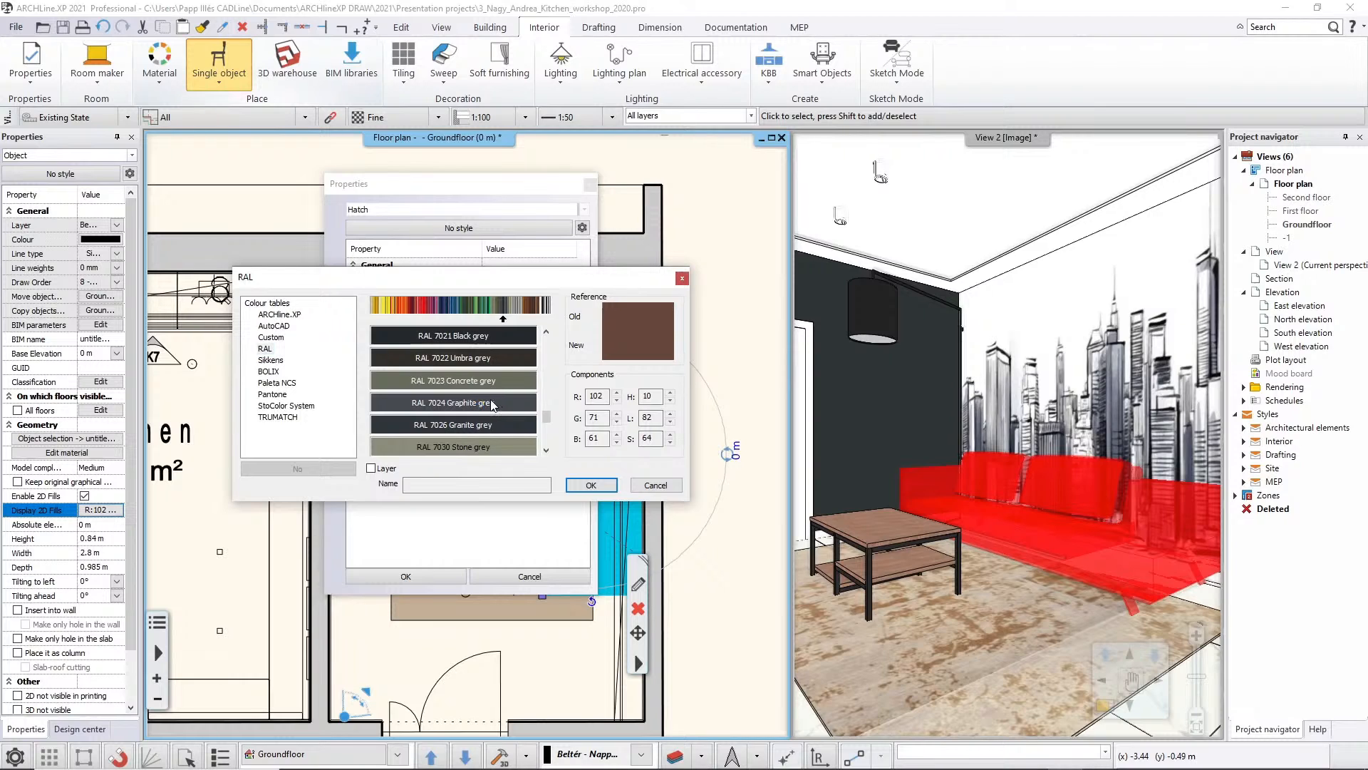
pyautogui.click(591, 485)
pyautogui.click(439, 575)
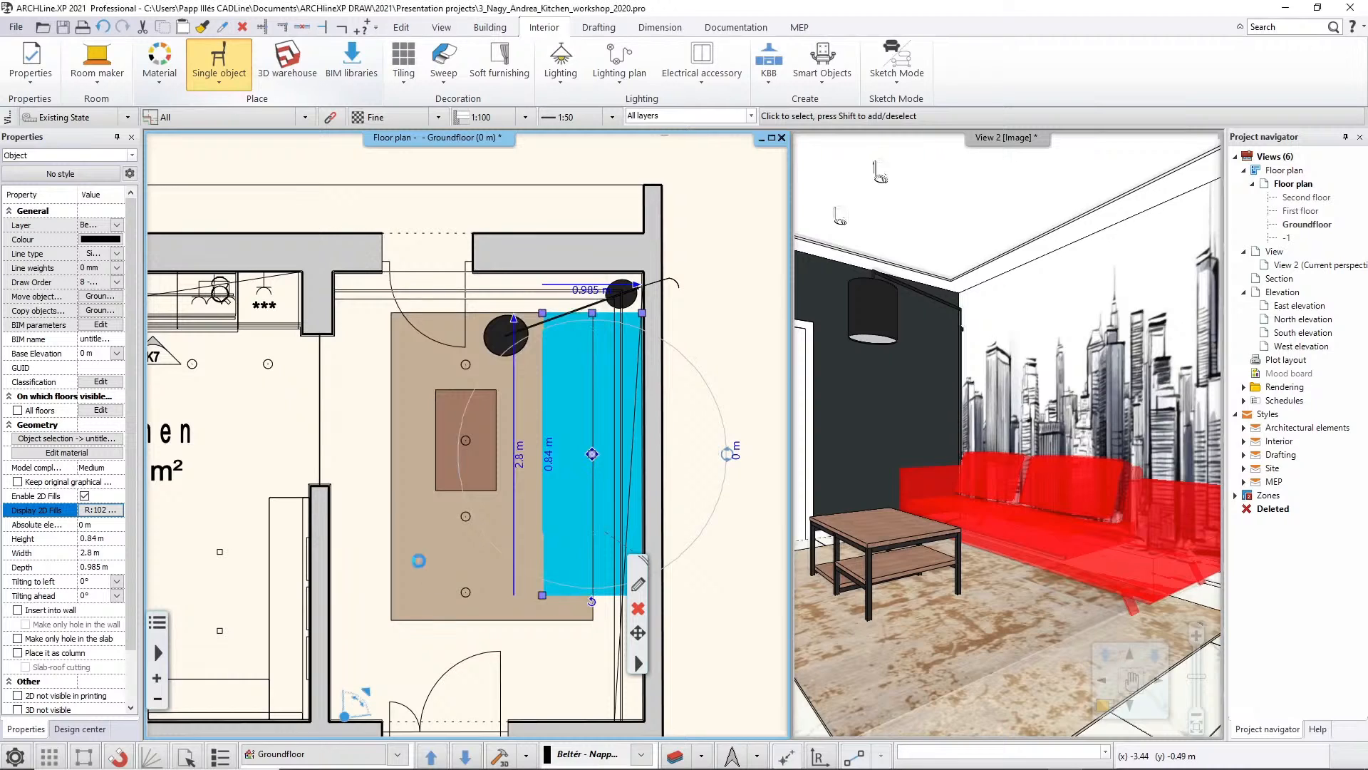
pyautogui.click(362, 427)
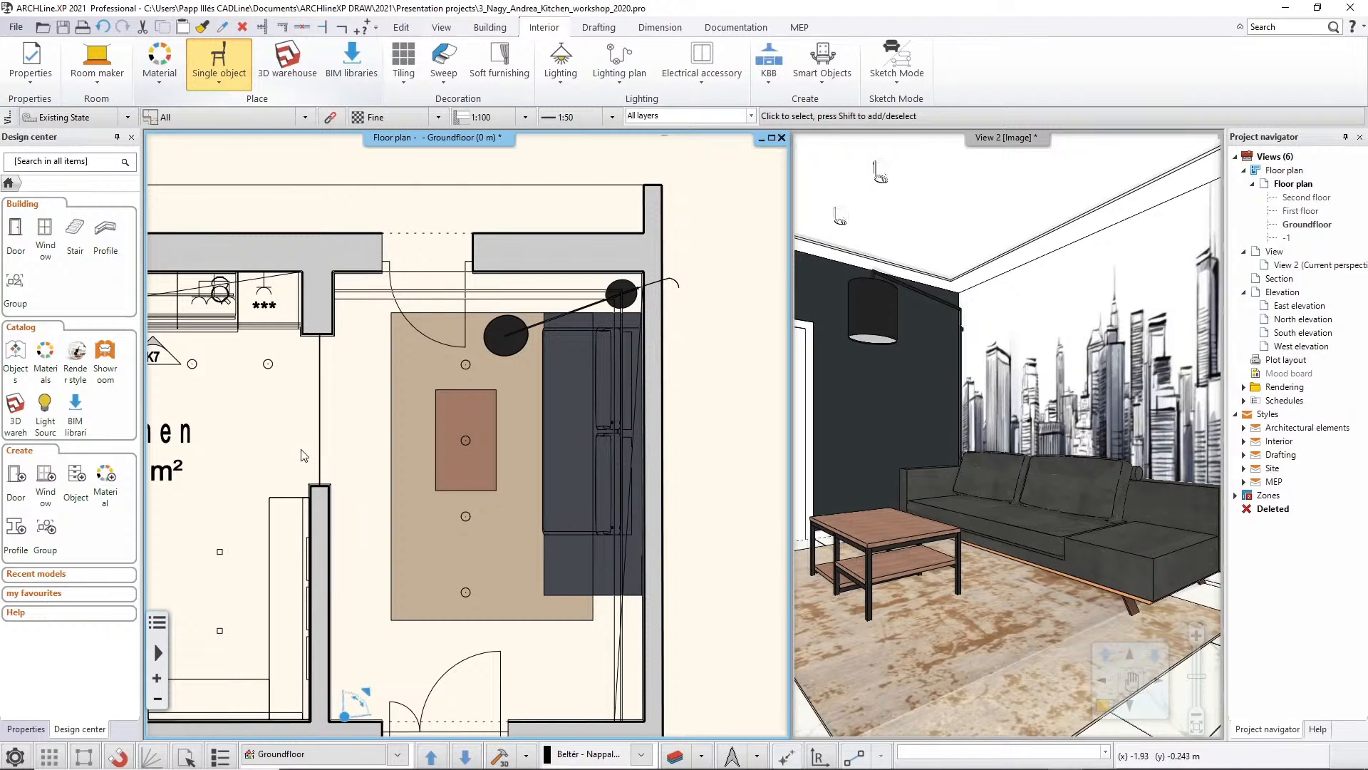
# Inspect the carpet's object placement settings and tilt its 3D preview, leaving the settings without applying changes
pyautogui.click(391, 409)
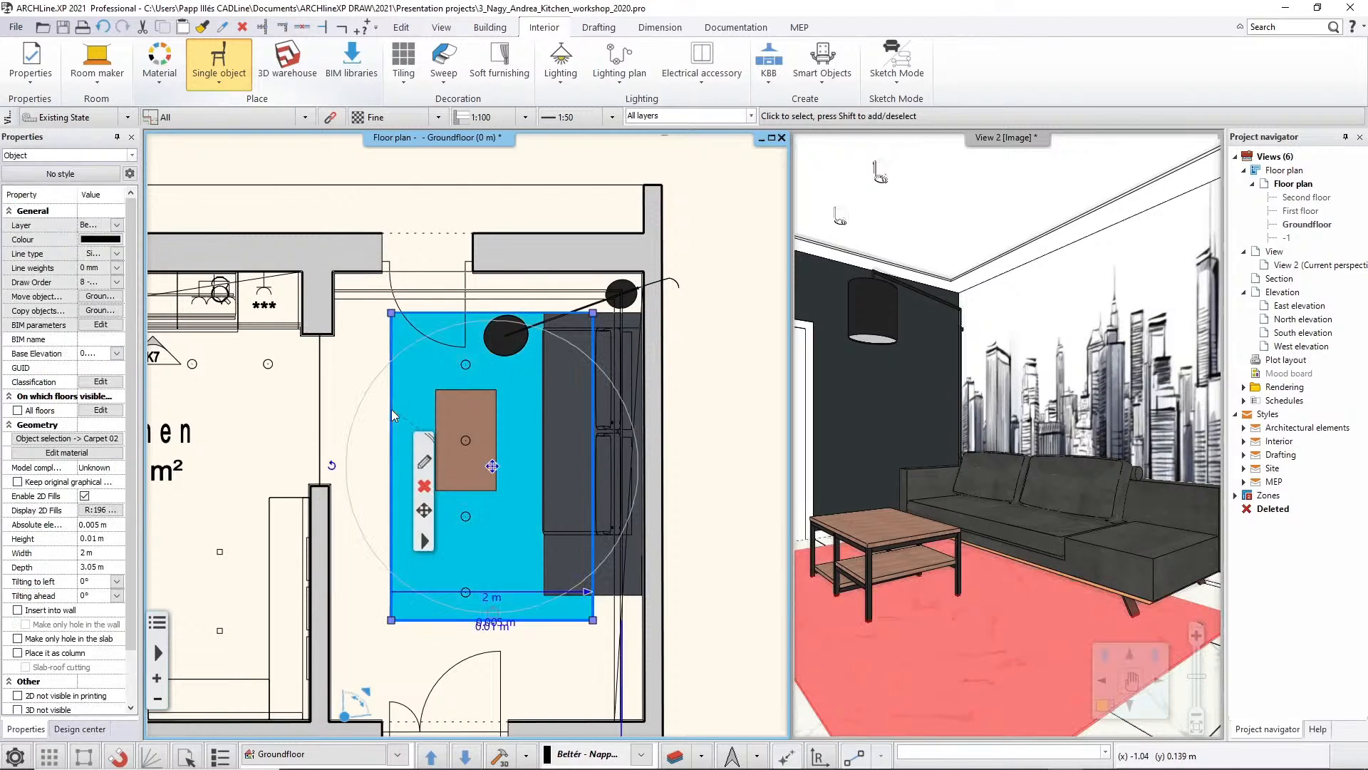
pyautogui.click(426, 462)
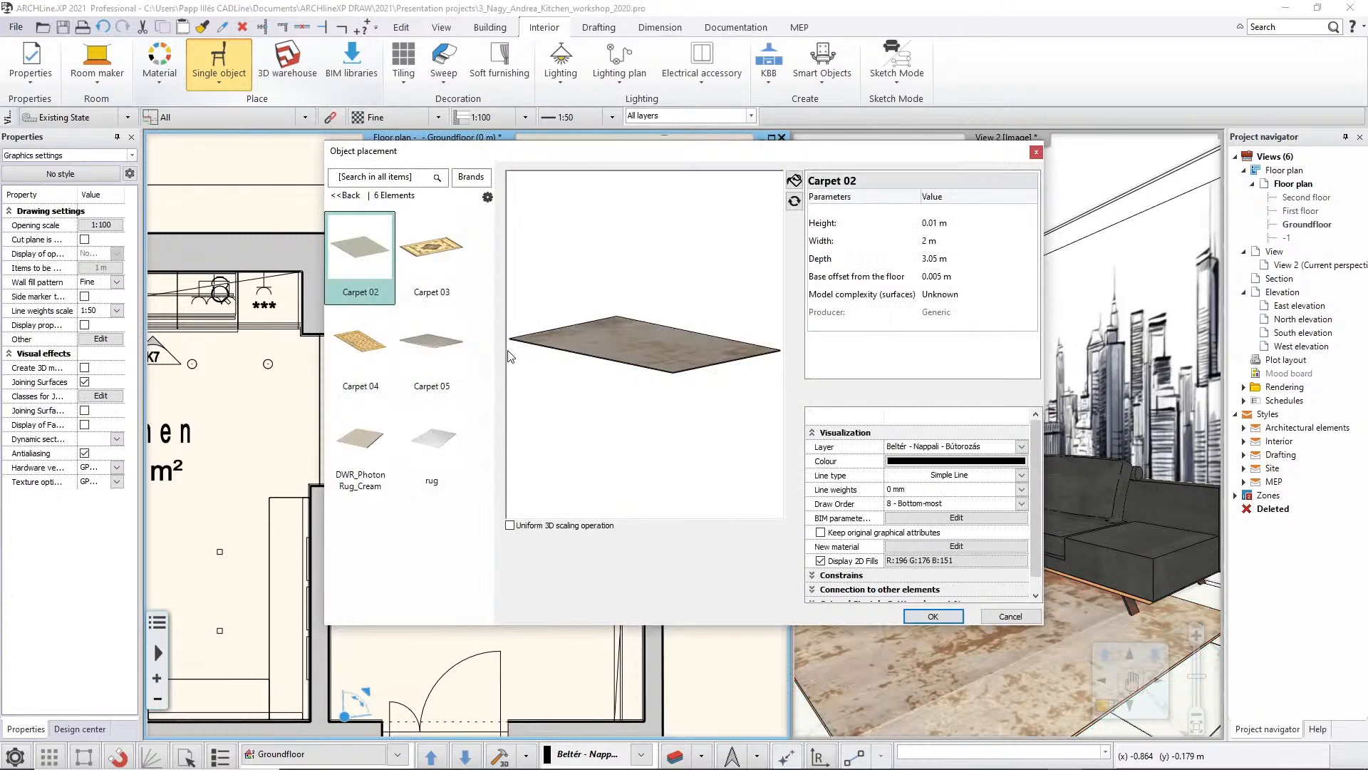
pyautogui.moveTo(613, 386); pyautogui.dragTo(616, 438)
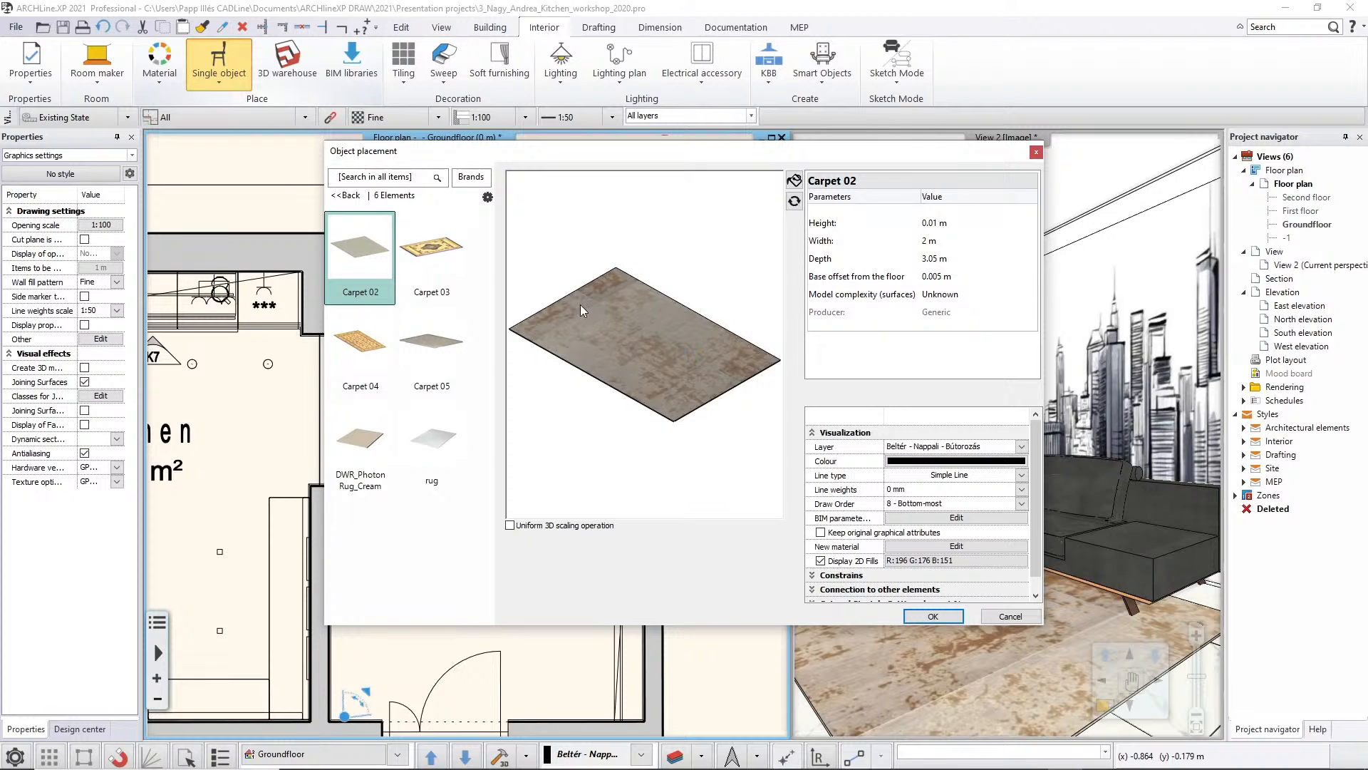
pyautogui.click(990, 617)
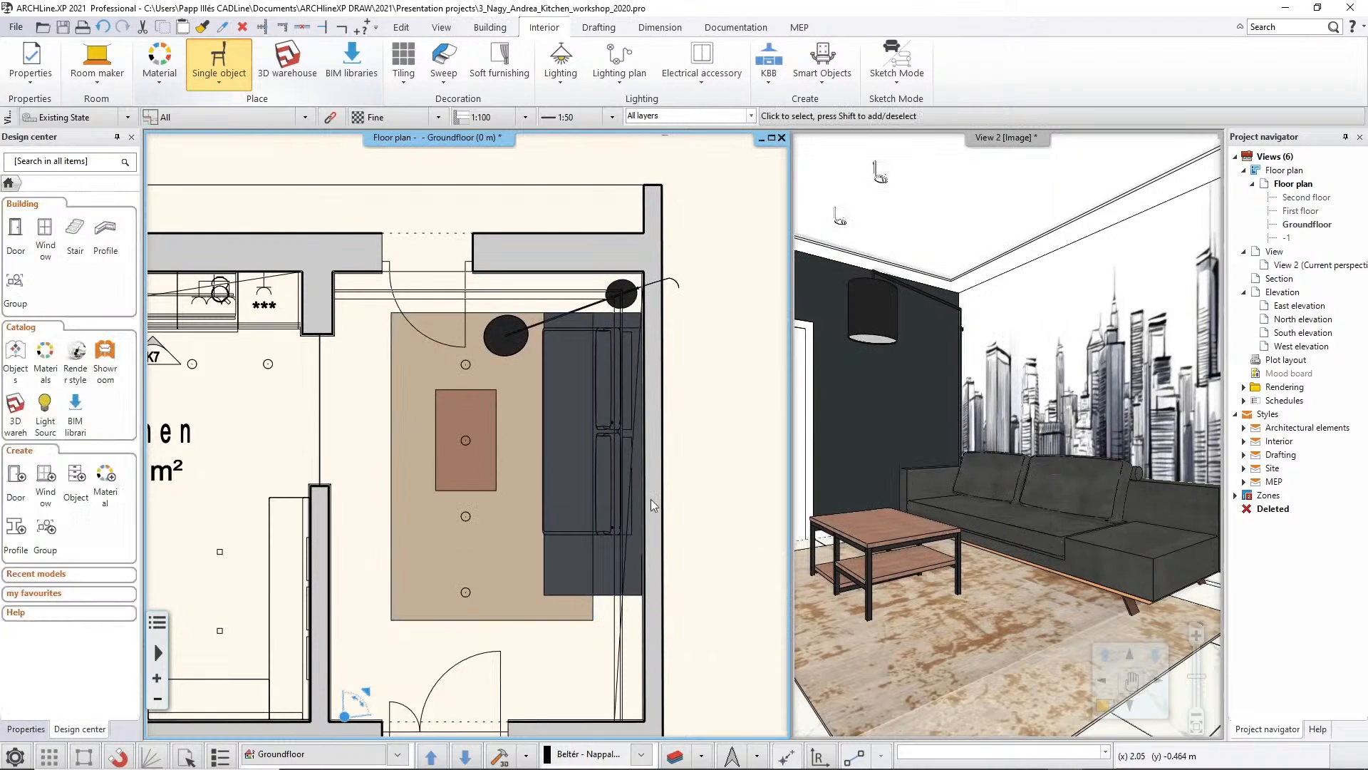
# Lighten the background colour of the carpet's 2D fill to a beige with a red component of 208, and deselect the carpet
pyautogui.click(400, 446)
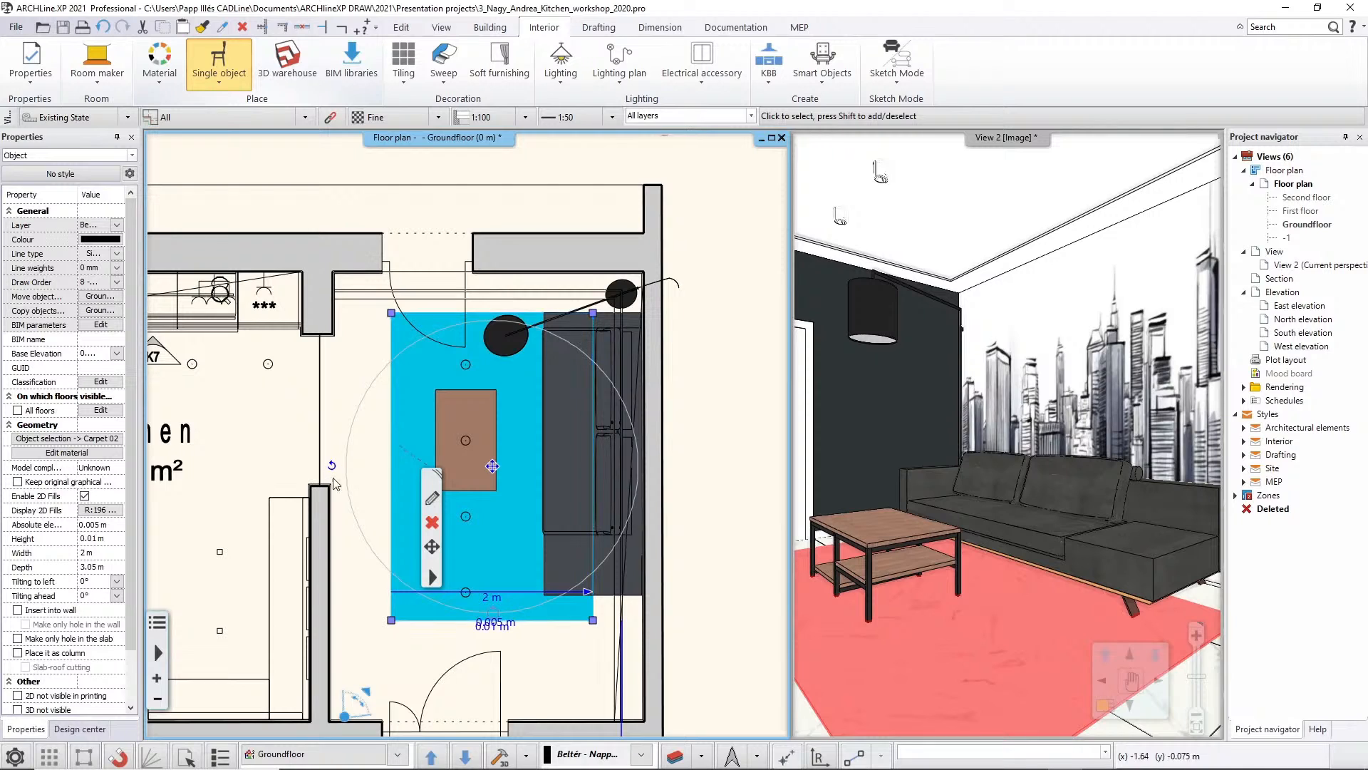
pyautogui.click(113, 510)
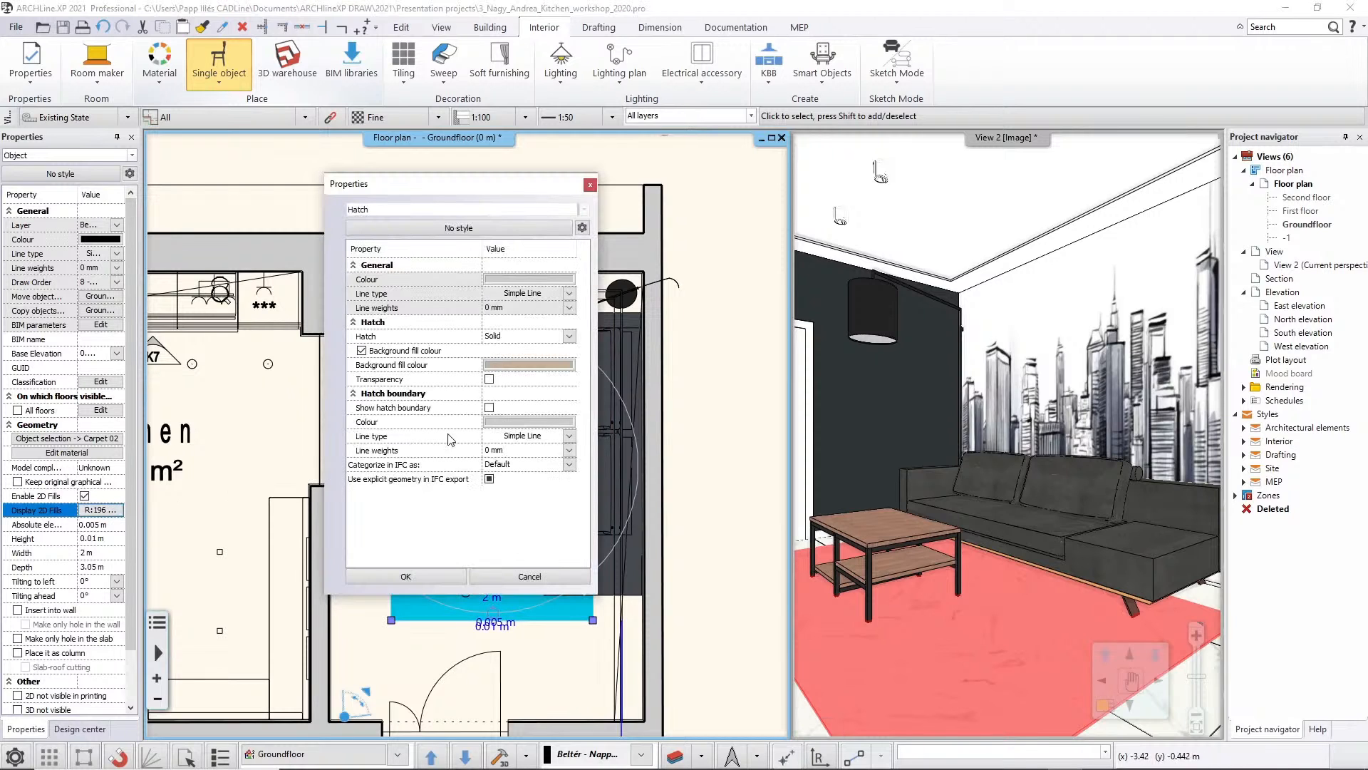
pyautogui.click(500, 371)
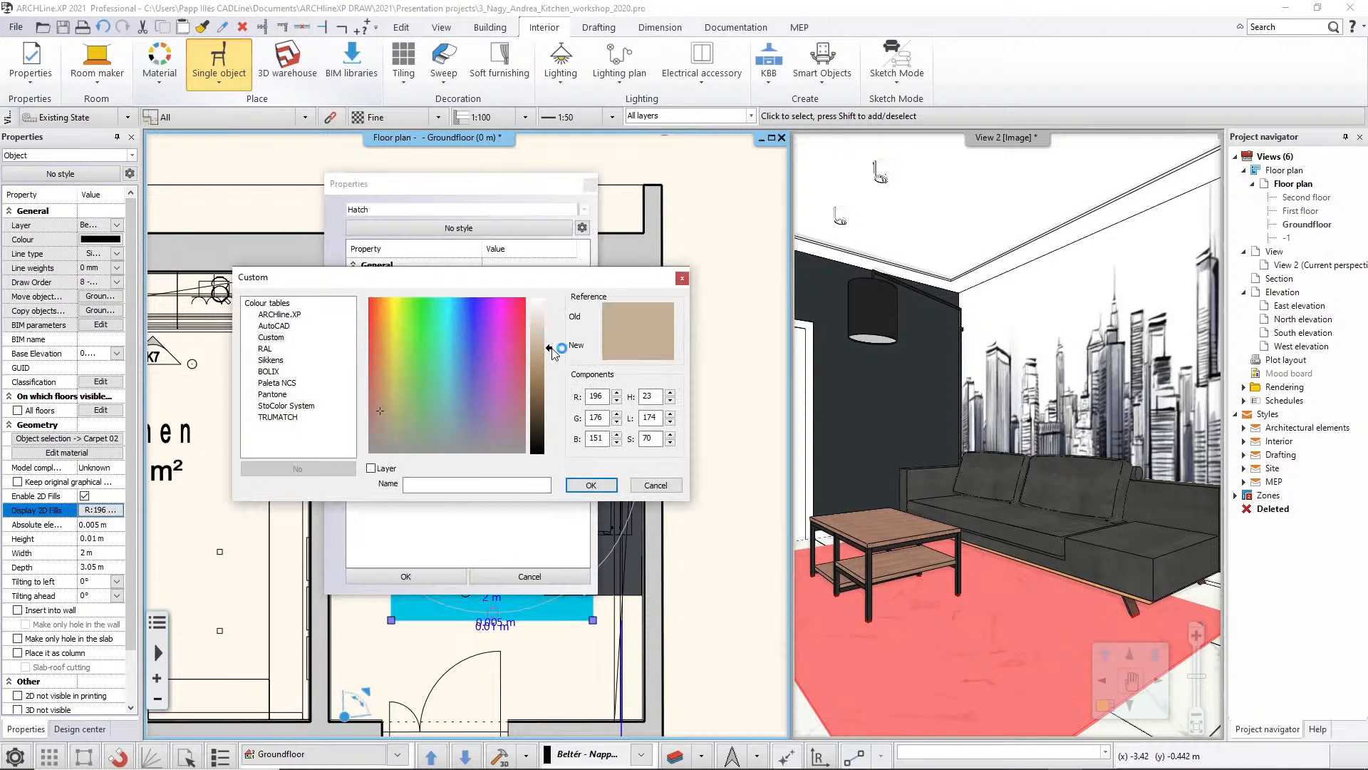
pyautogui.moveTo(551, 352); pyautogui.dragTo(551, 345)
pyautogui.click(591, 484)
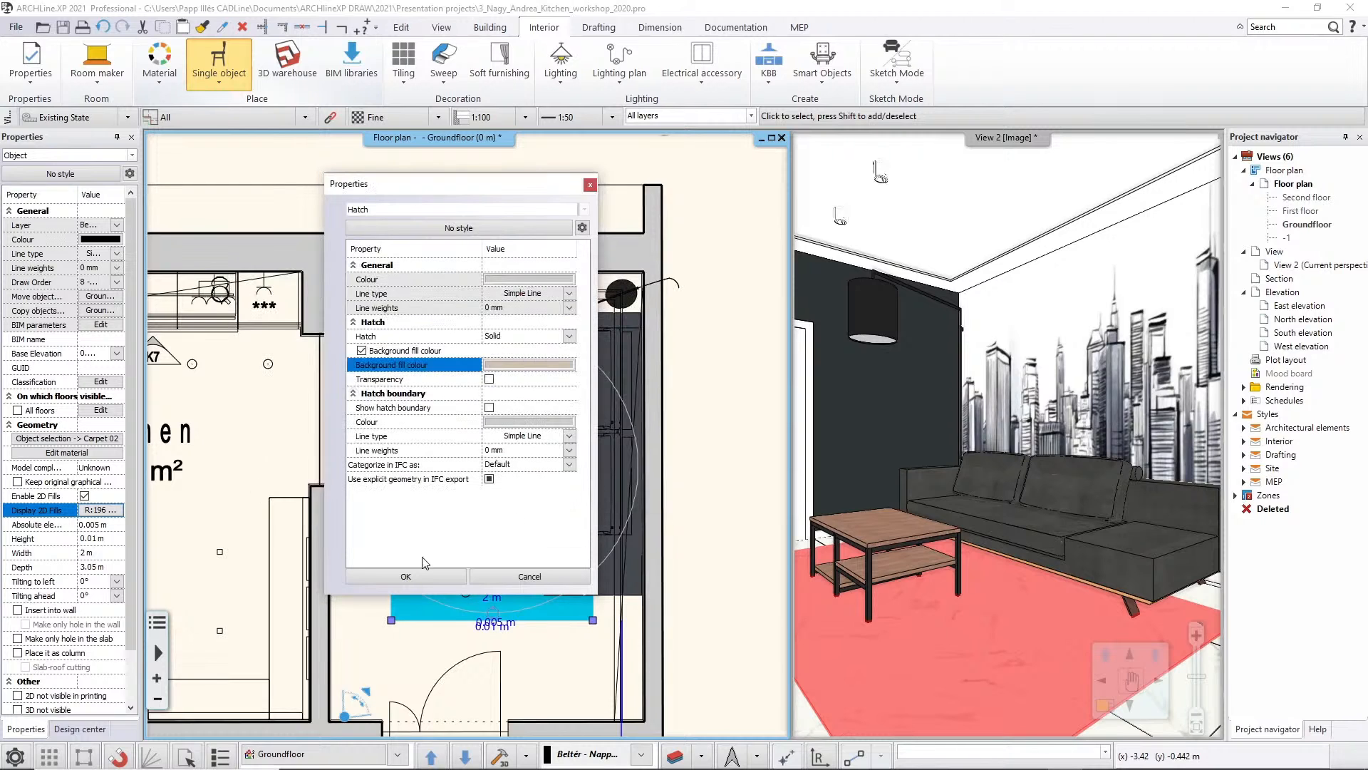
pyautogui.click(412, 574)
pyautogui.click(355, 396)
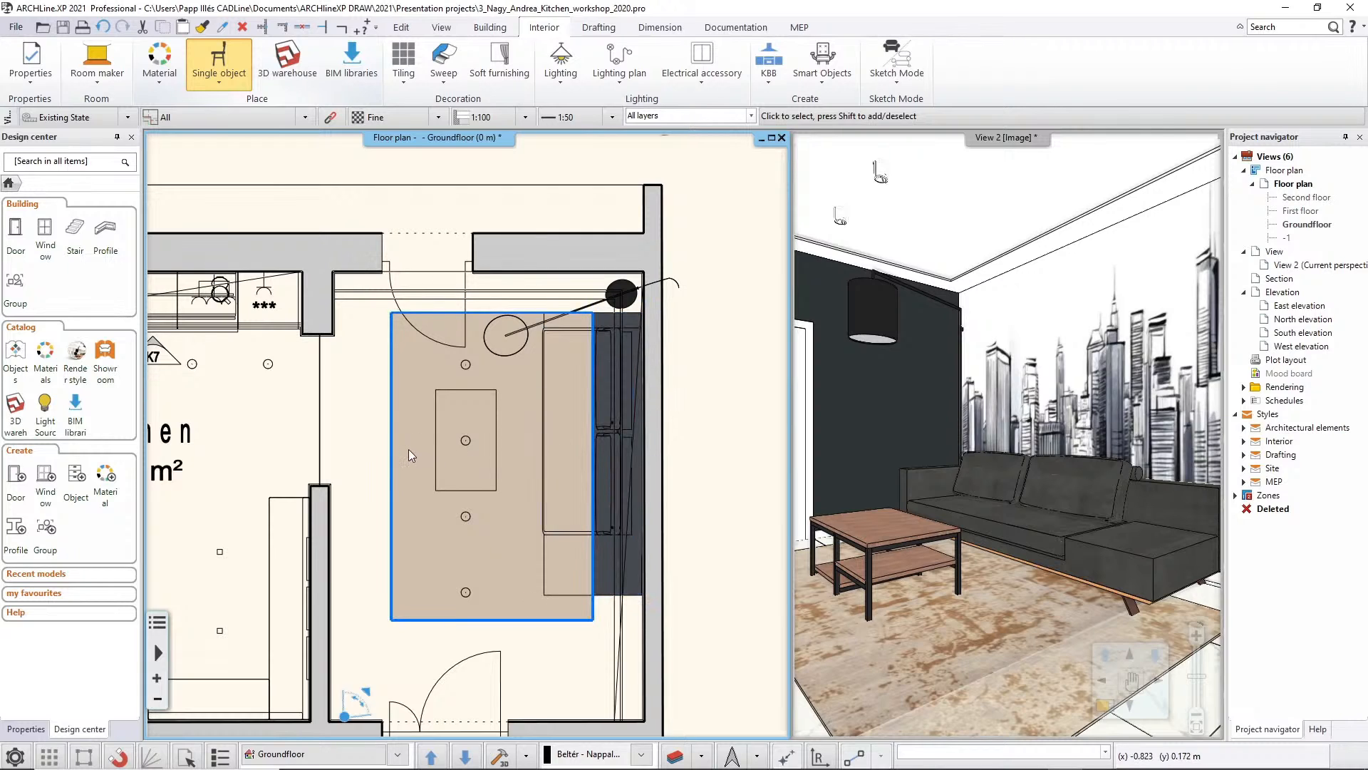
# Review the draw order options of the carpet, check the sofa's draw order and clear the selection
pyautogui.click(394, 420)
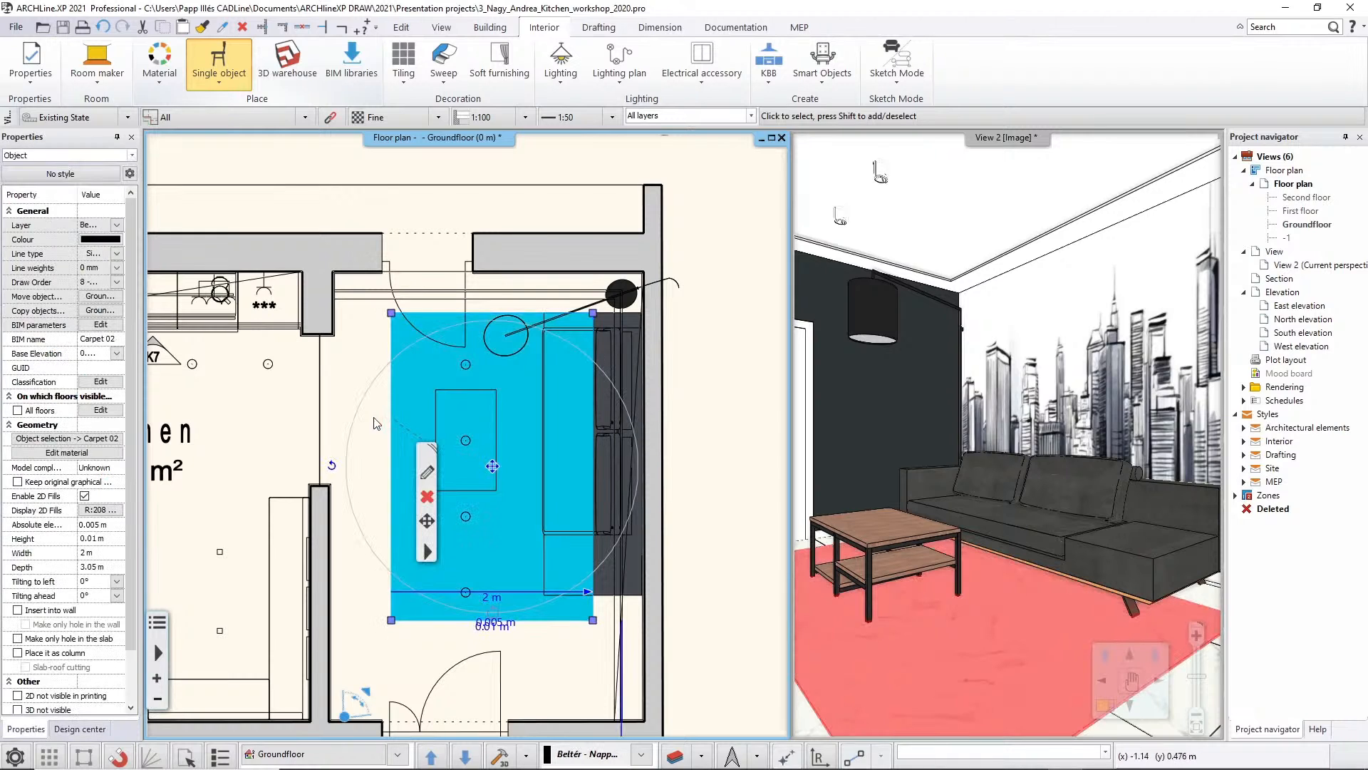
pyautogui.click(117, 282)
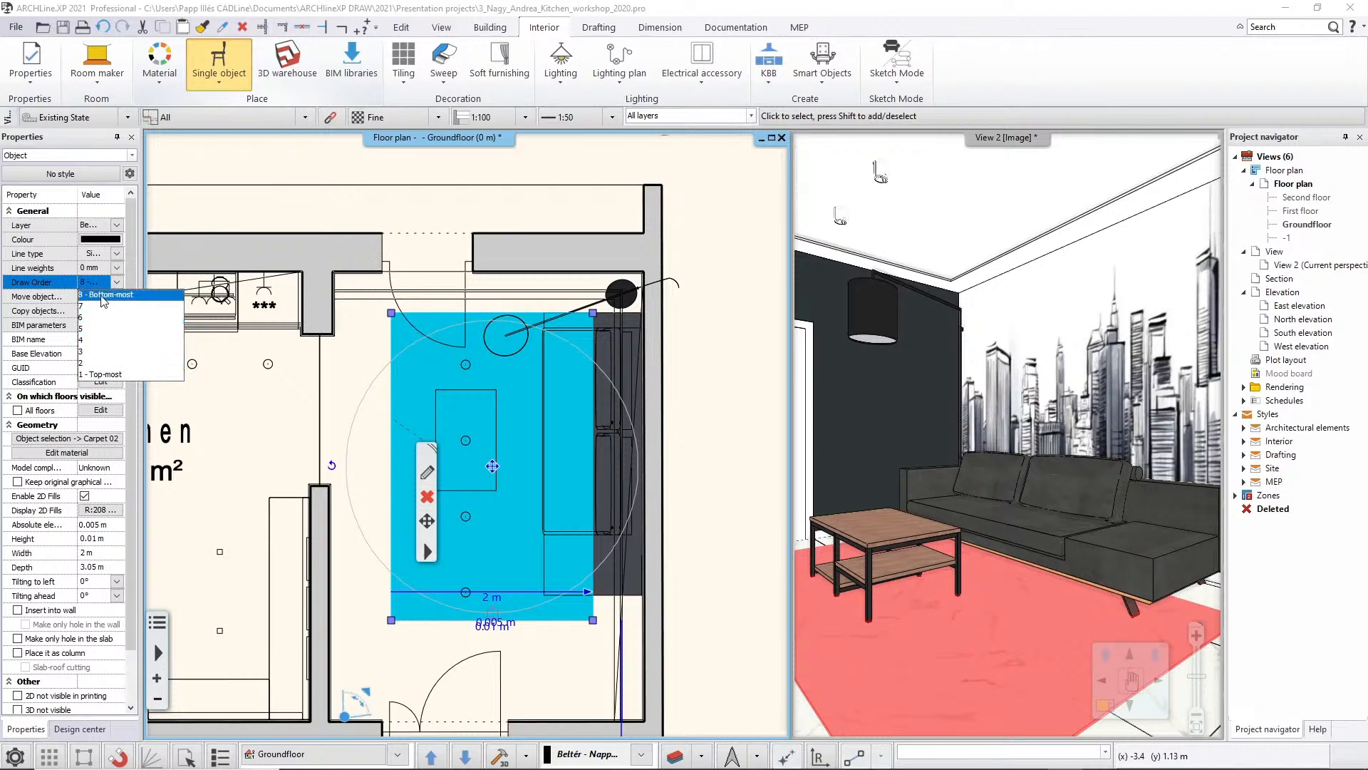
pyautogui.click(105, 296)
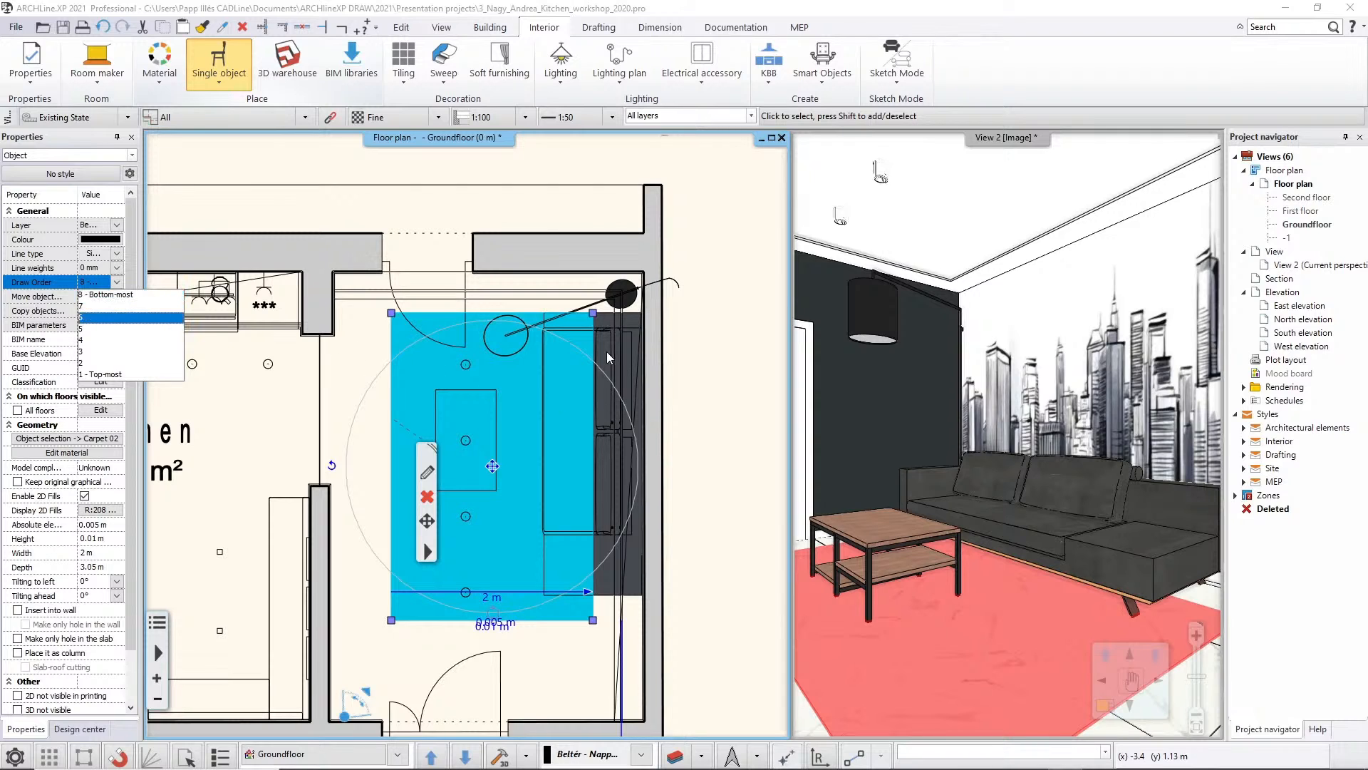
pyautogui.click(603, 328)
pyautogui.click(605, 329)
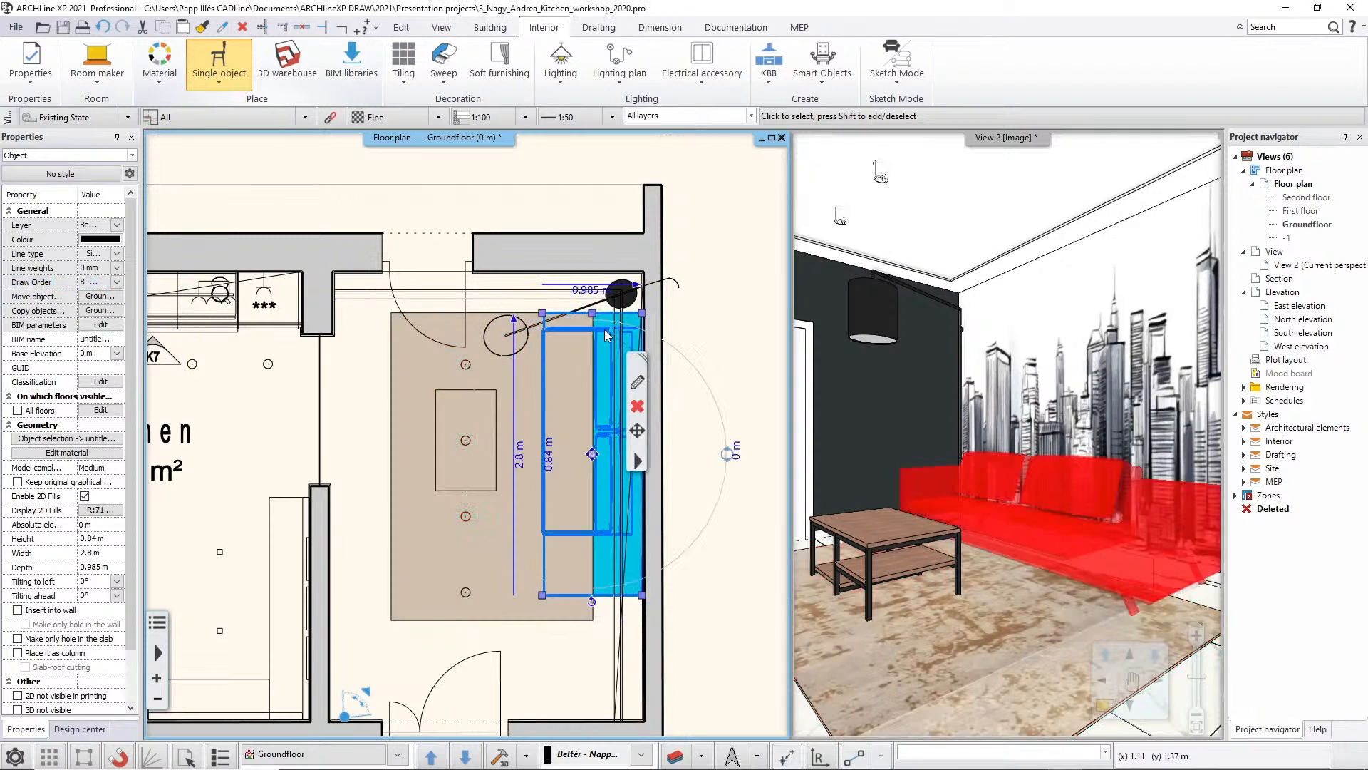
pyautogui.click(350, 404)
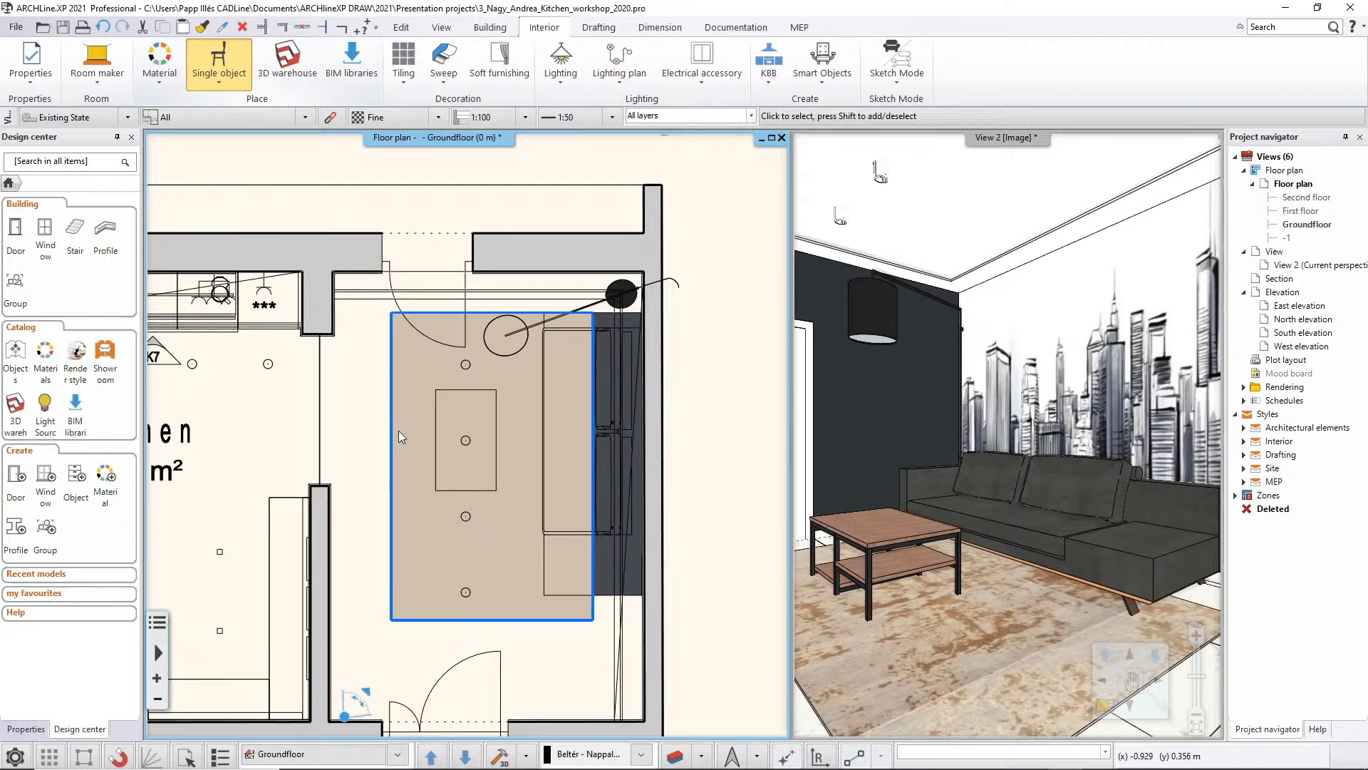
# Set the draw order of the sofa to 7 and deselect it
pyautogui.click(400, 399)
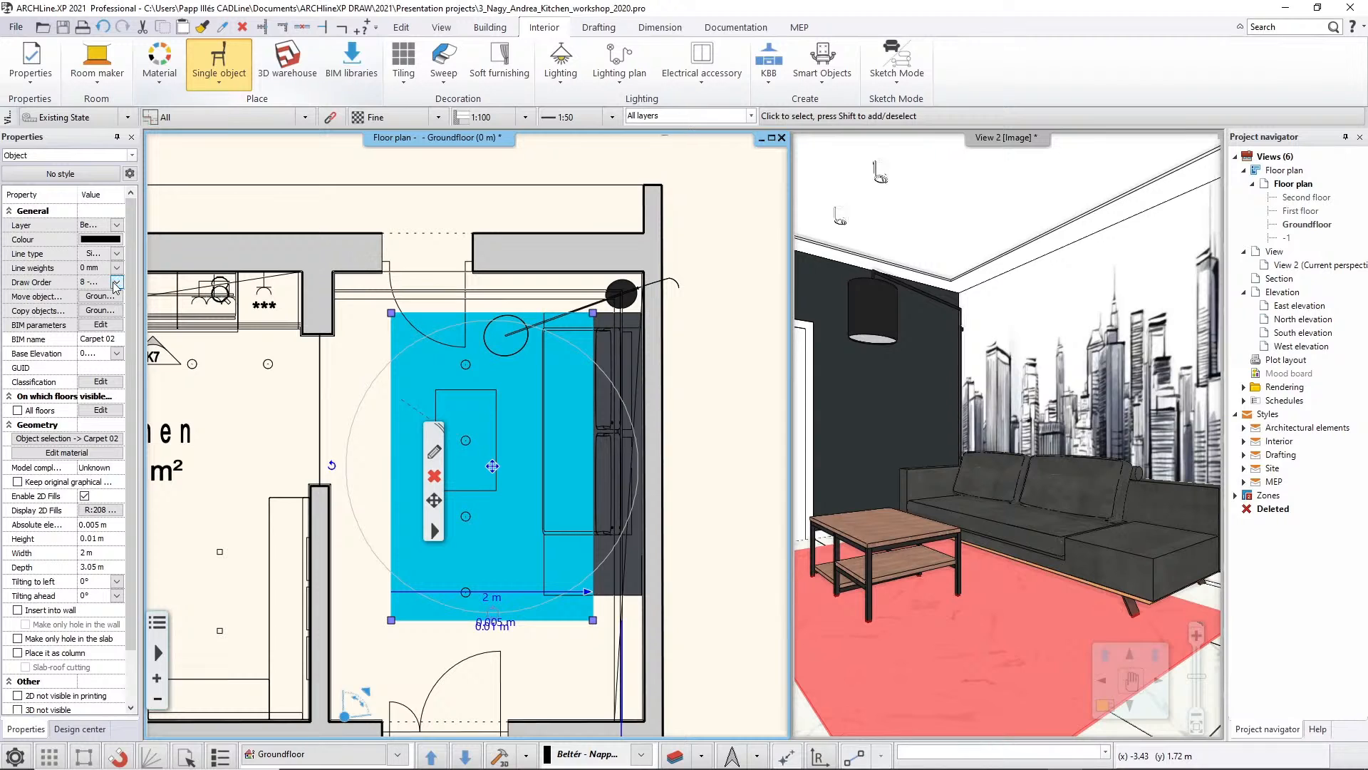
pyautogui.click(604, 337)
pyautogui.click(103, 283)
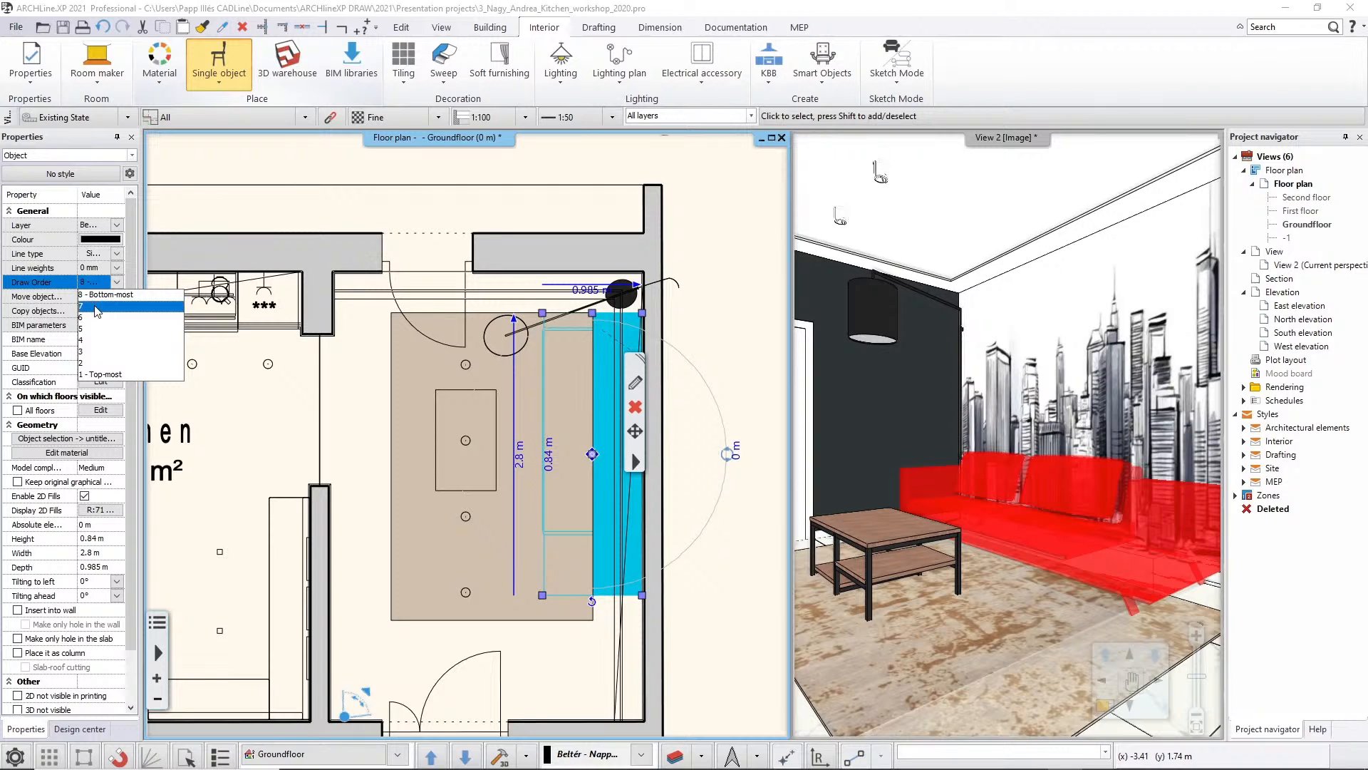
pyautogui.click(97, 307)
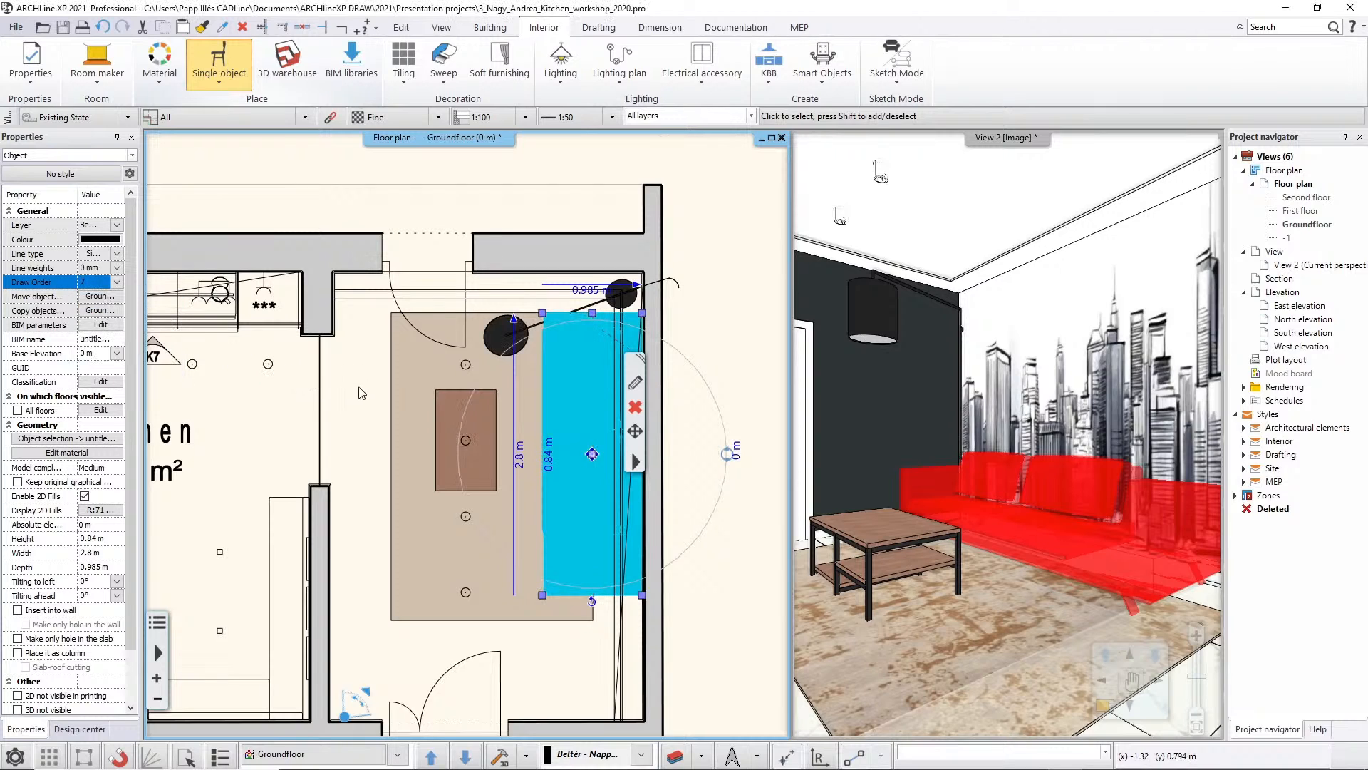
pyautogui.press('Escape')
# Set the draw order of the arched floor lamp to 6 and clear the selection
pyautogui.click(504, 532)
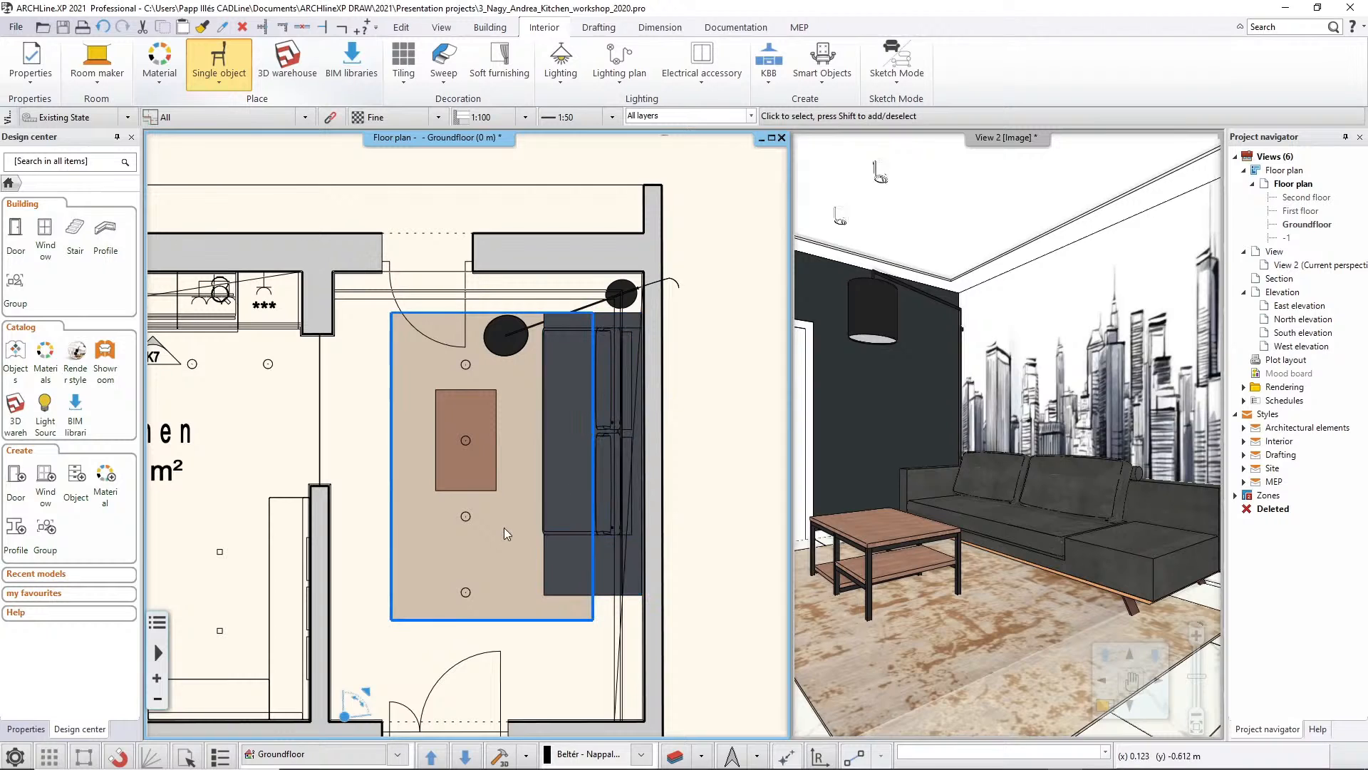
pyautogui.click(488, 412)
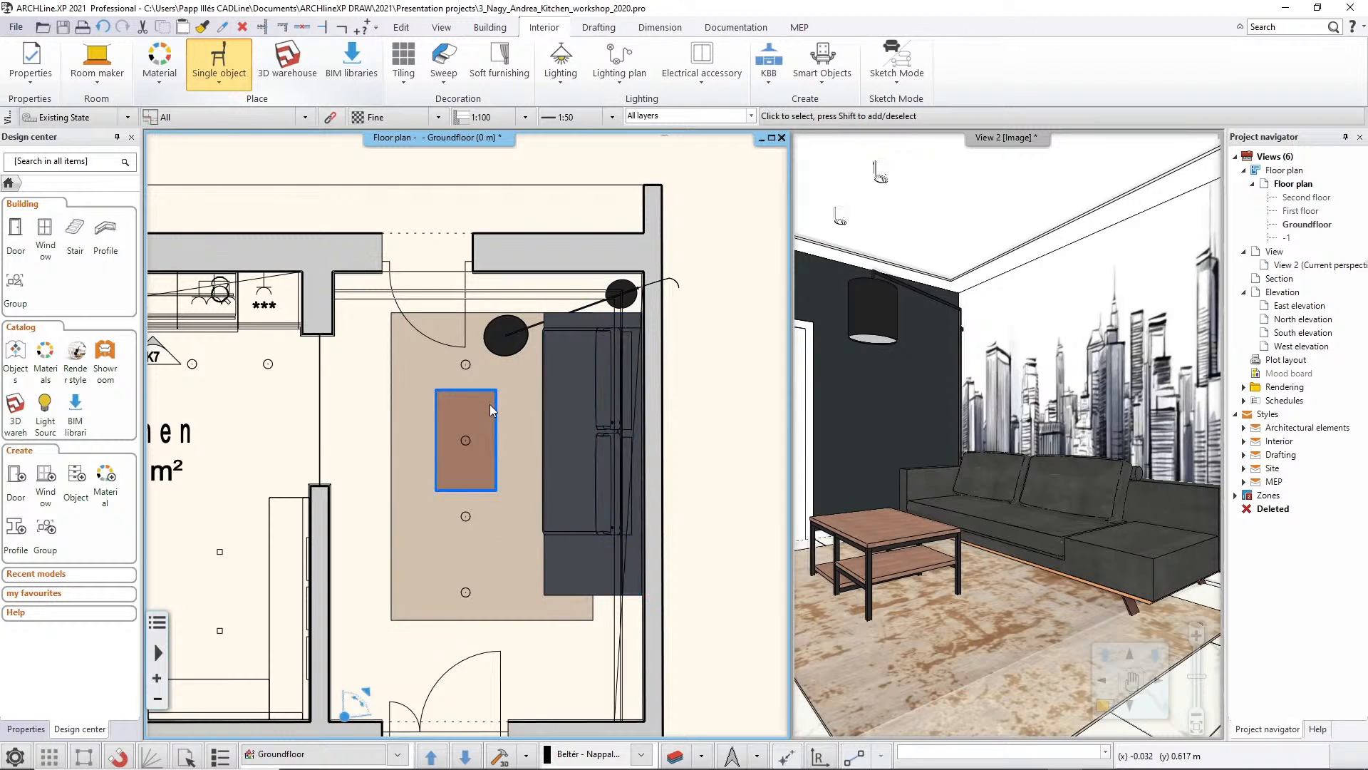
pyautogui.click(515, 338)
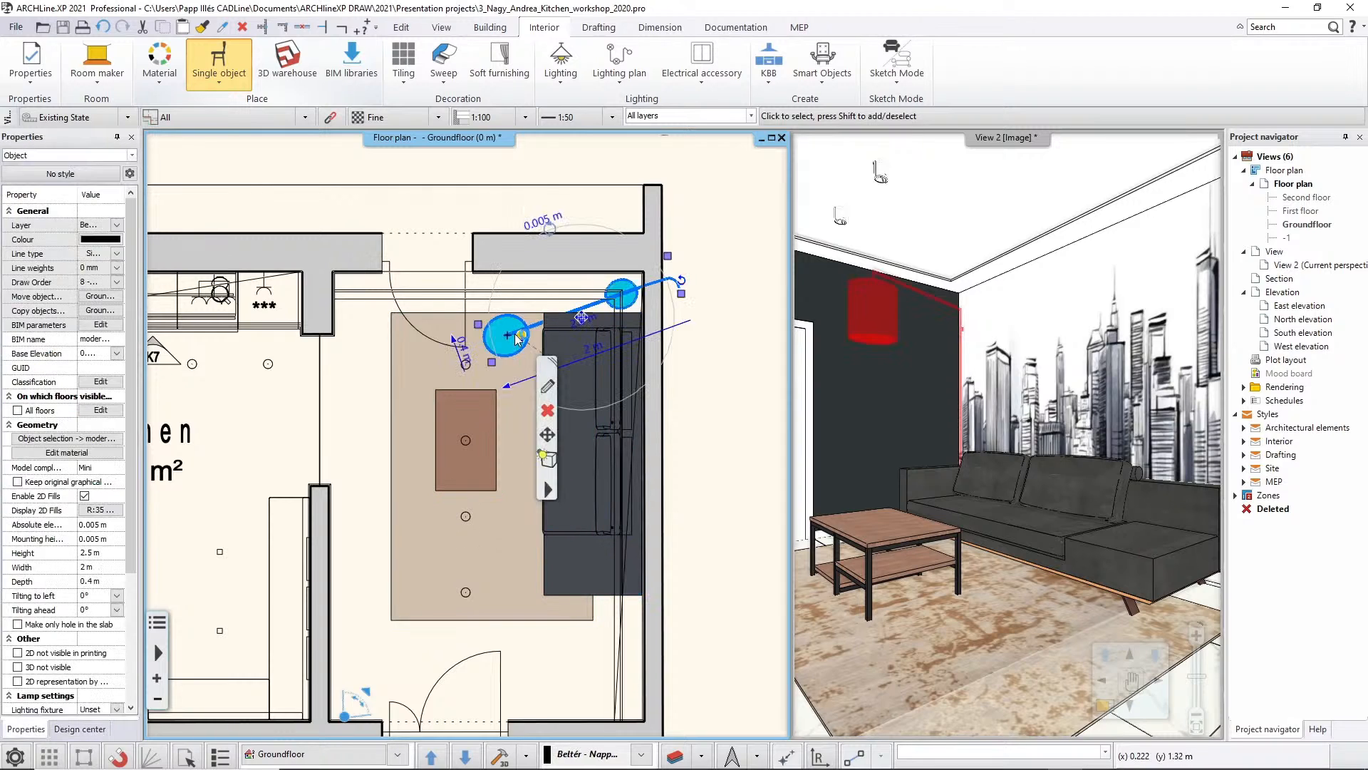
pyautogui.press('Escape')
pyautogui.scroll(2, 510, 353)
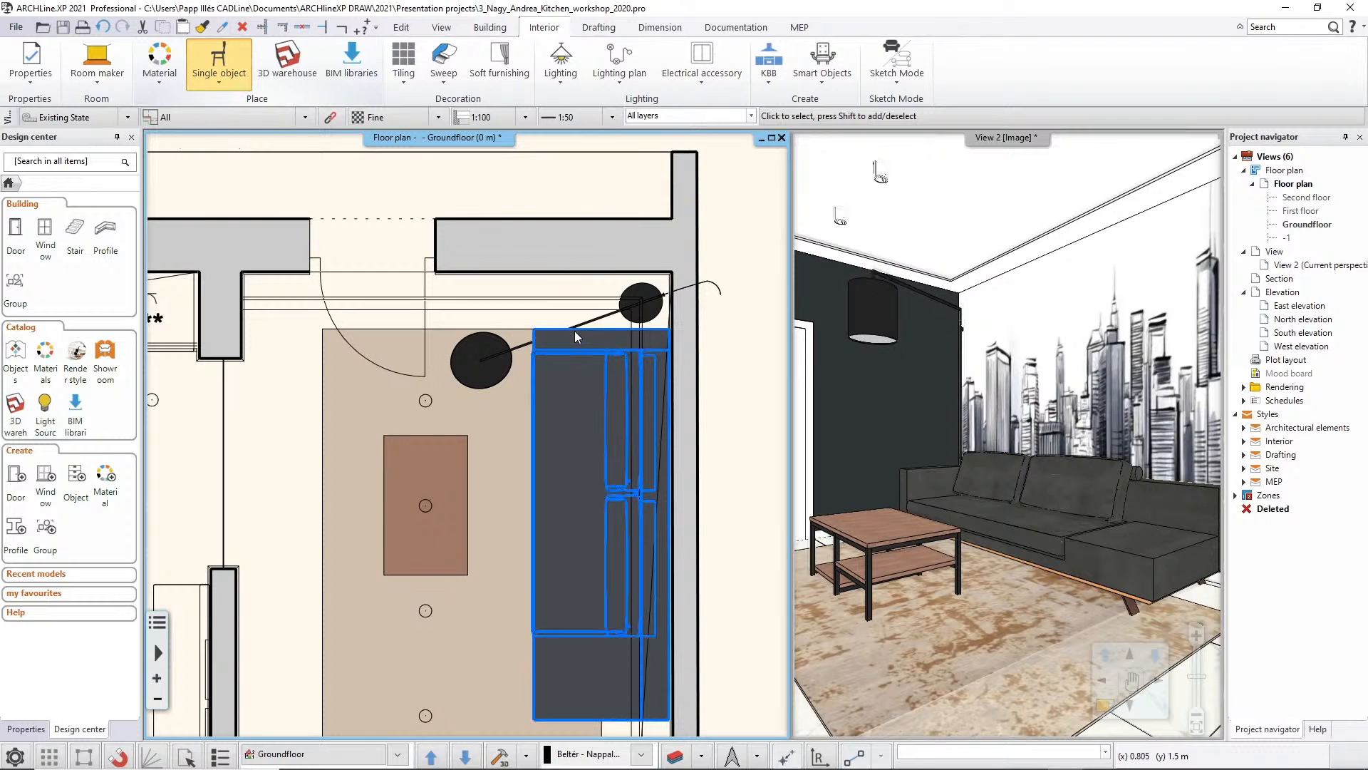
pyautogui.click(495, 357)
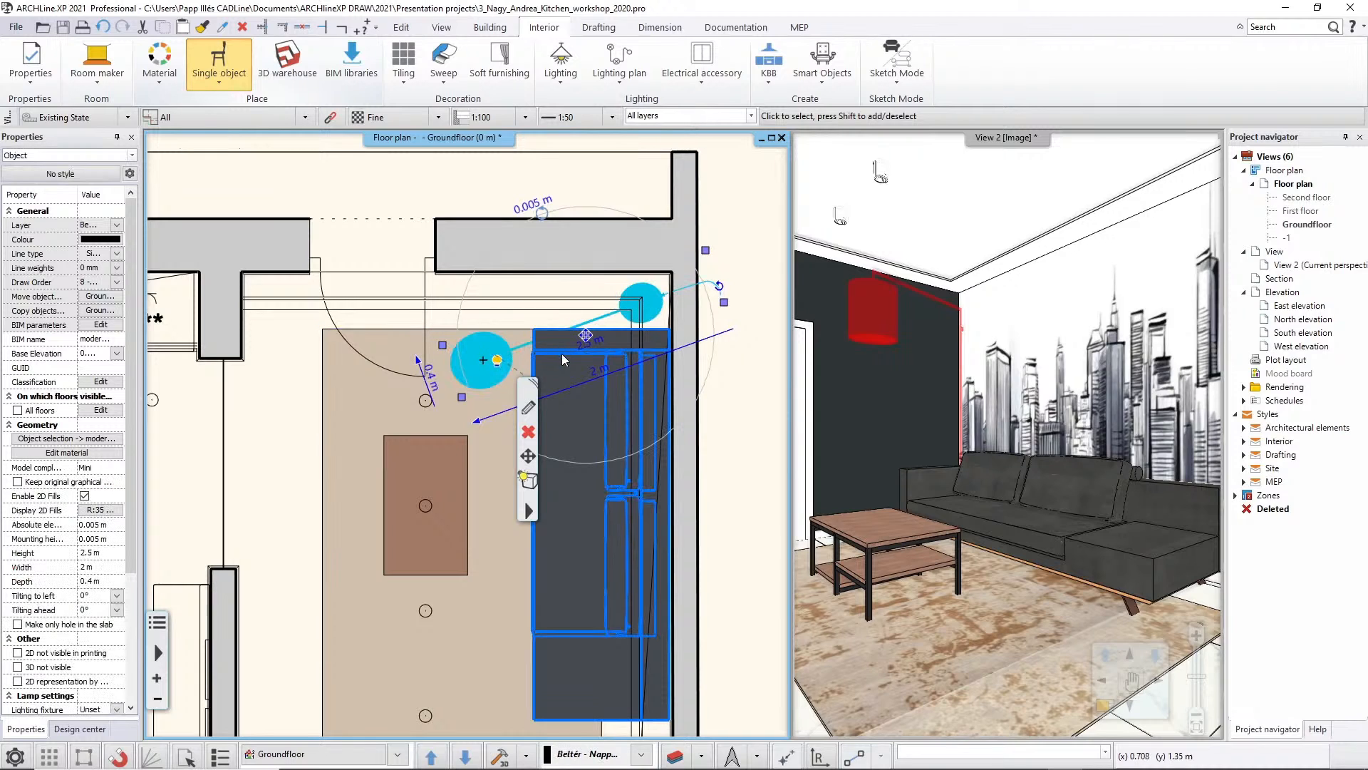
pyautogui.click(116, 281)
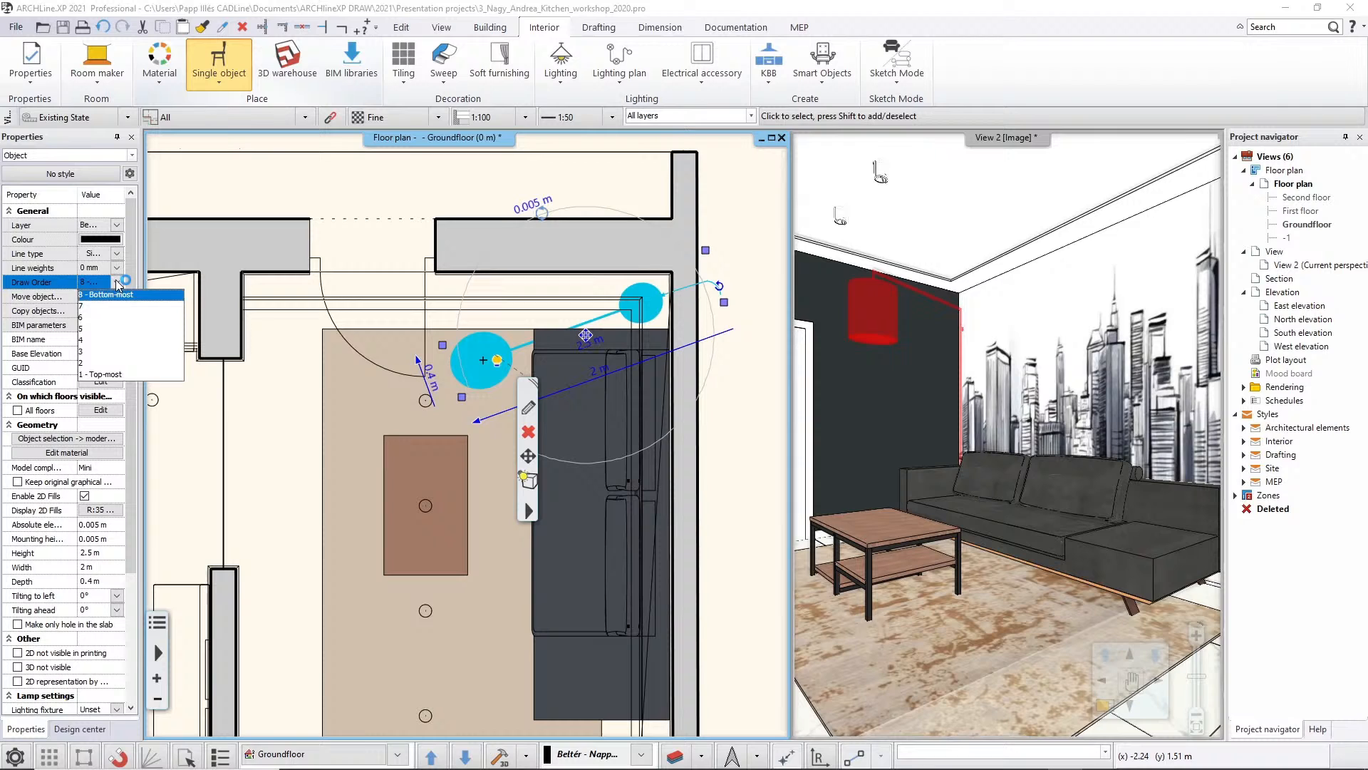
pyautogui.click(90, 319)
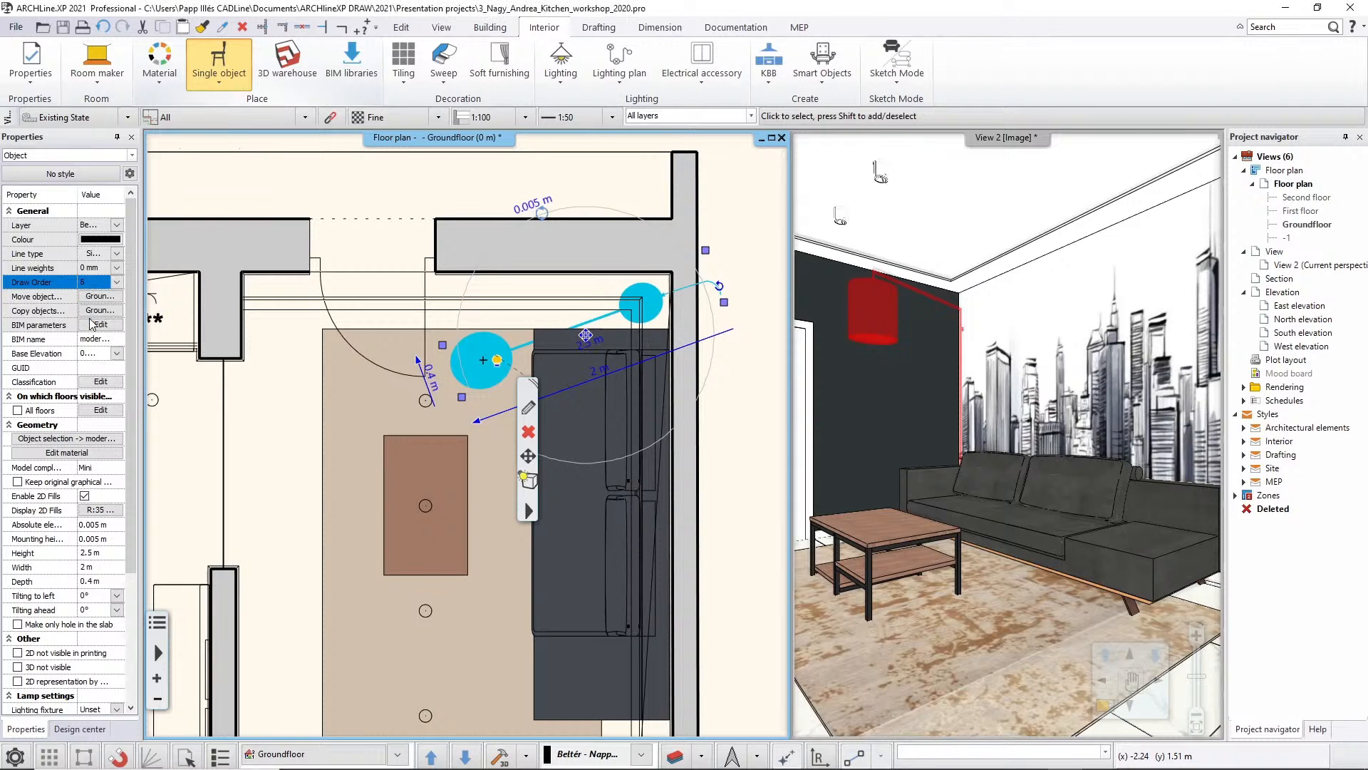
pyautogui.click(308, 418)
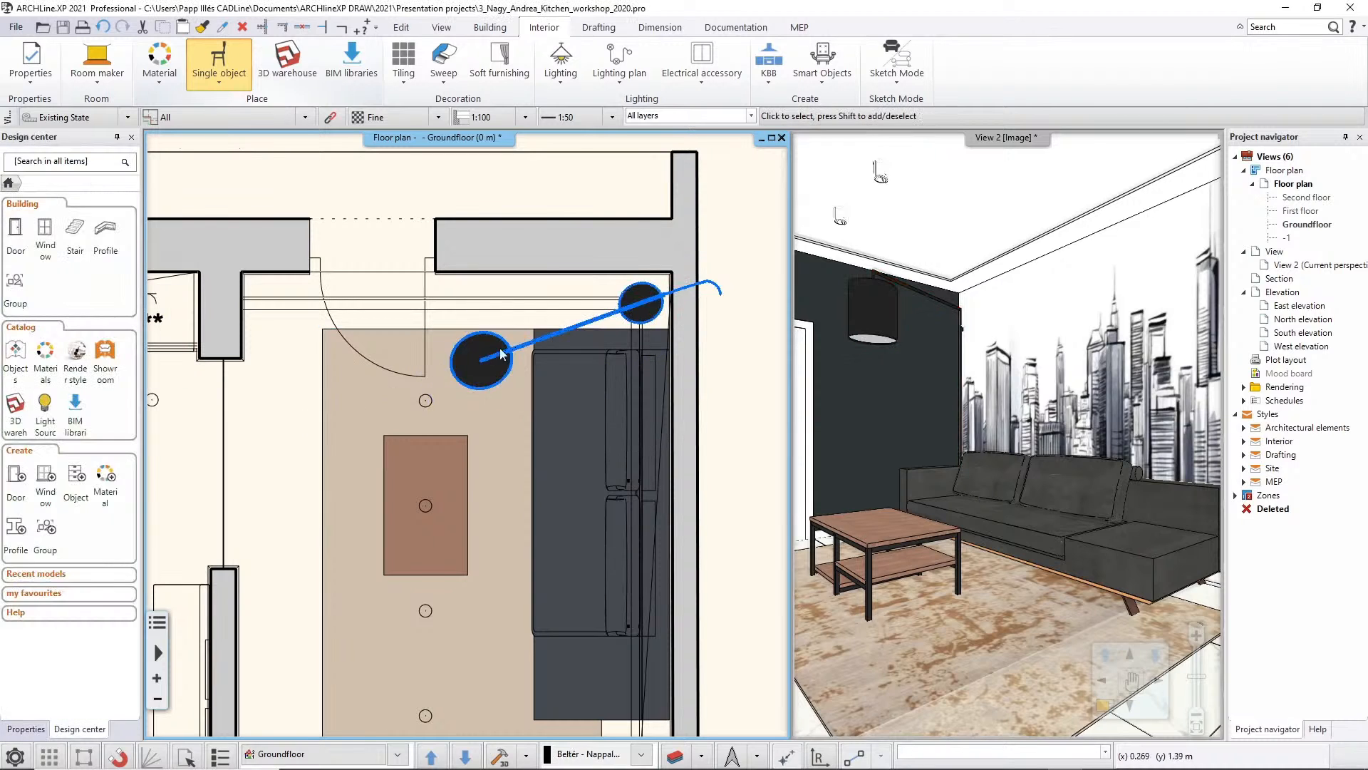
# Set the draw order of the coffee table to 7 and deselect it
pyautogui.click(464, 483)
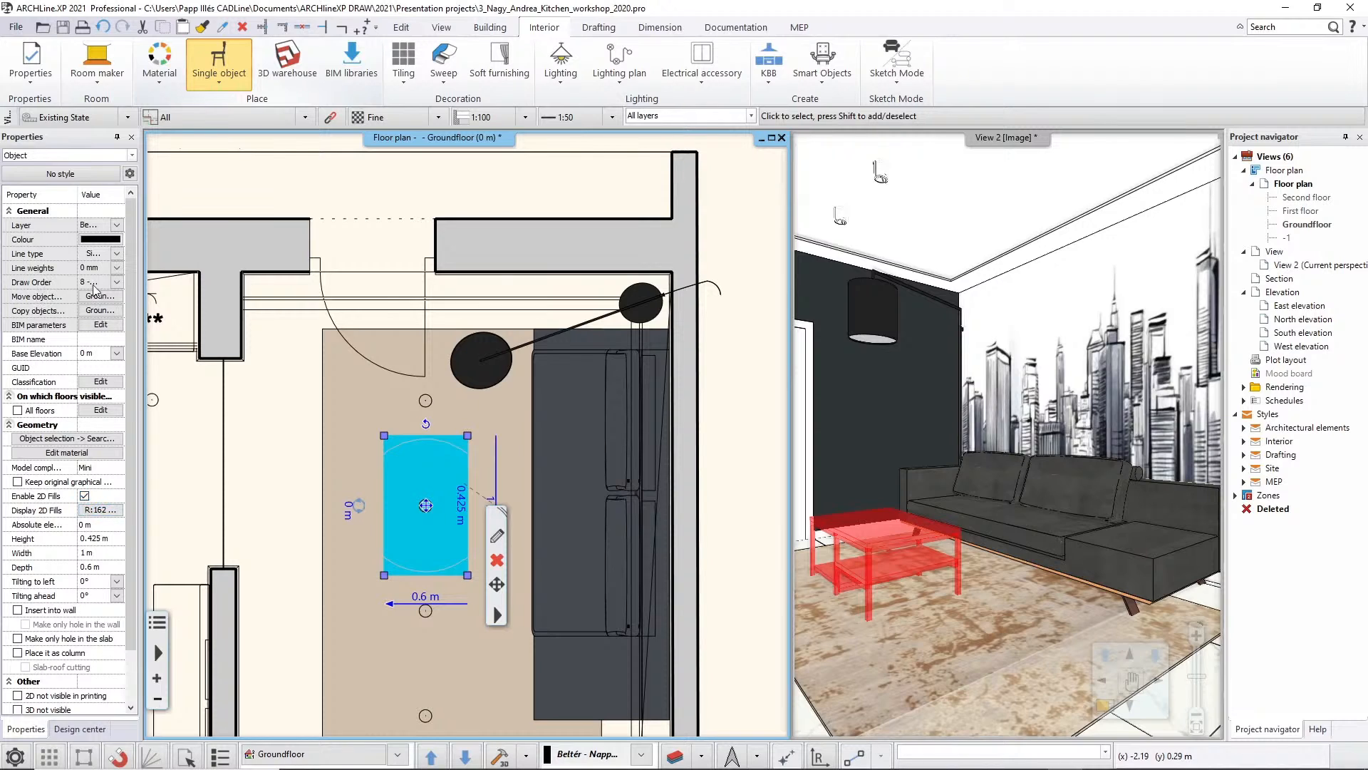
pyautogui.click(117, 282)
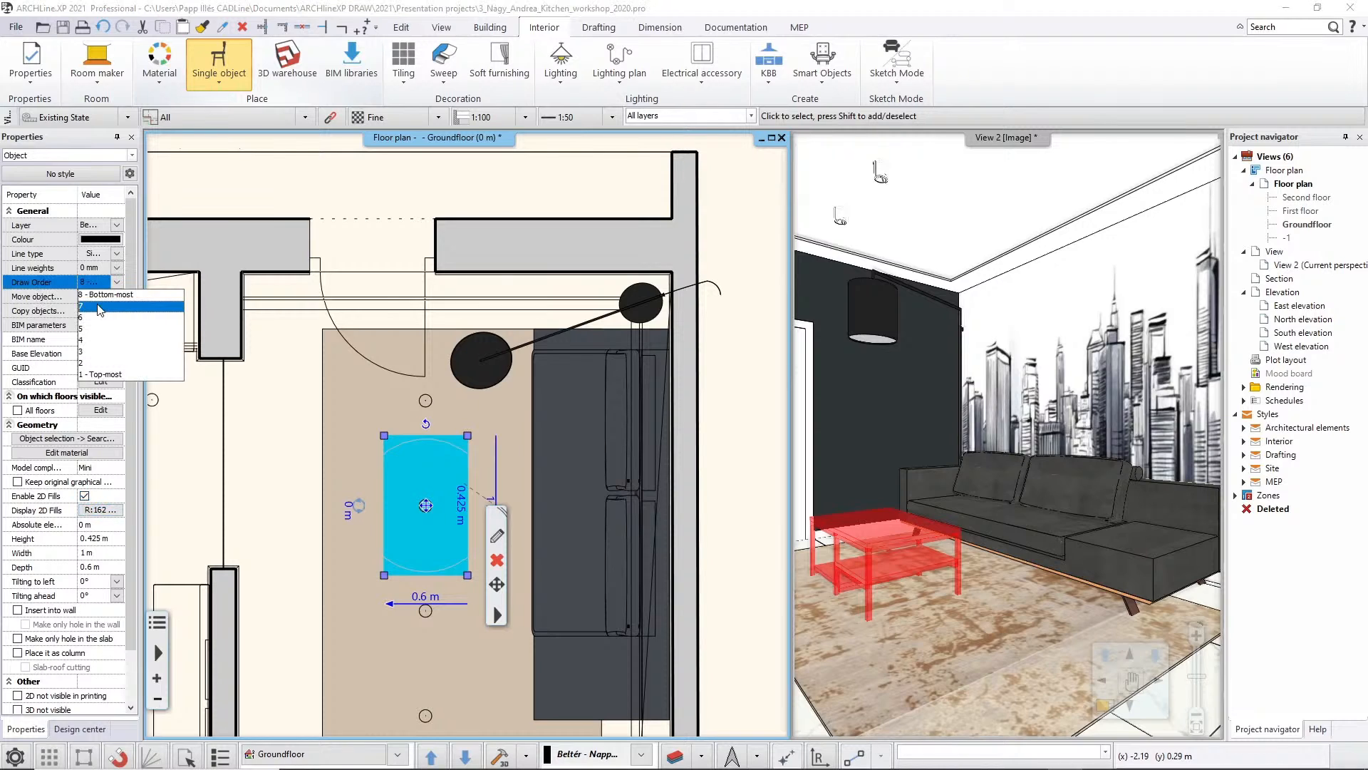
pyautogui.click(101, 308)
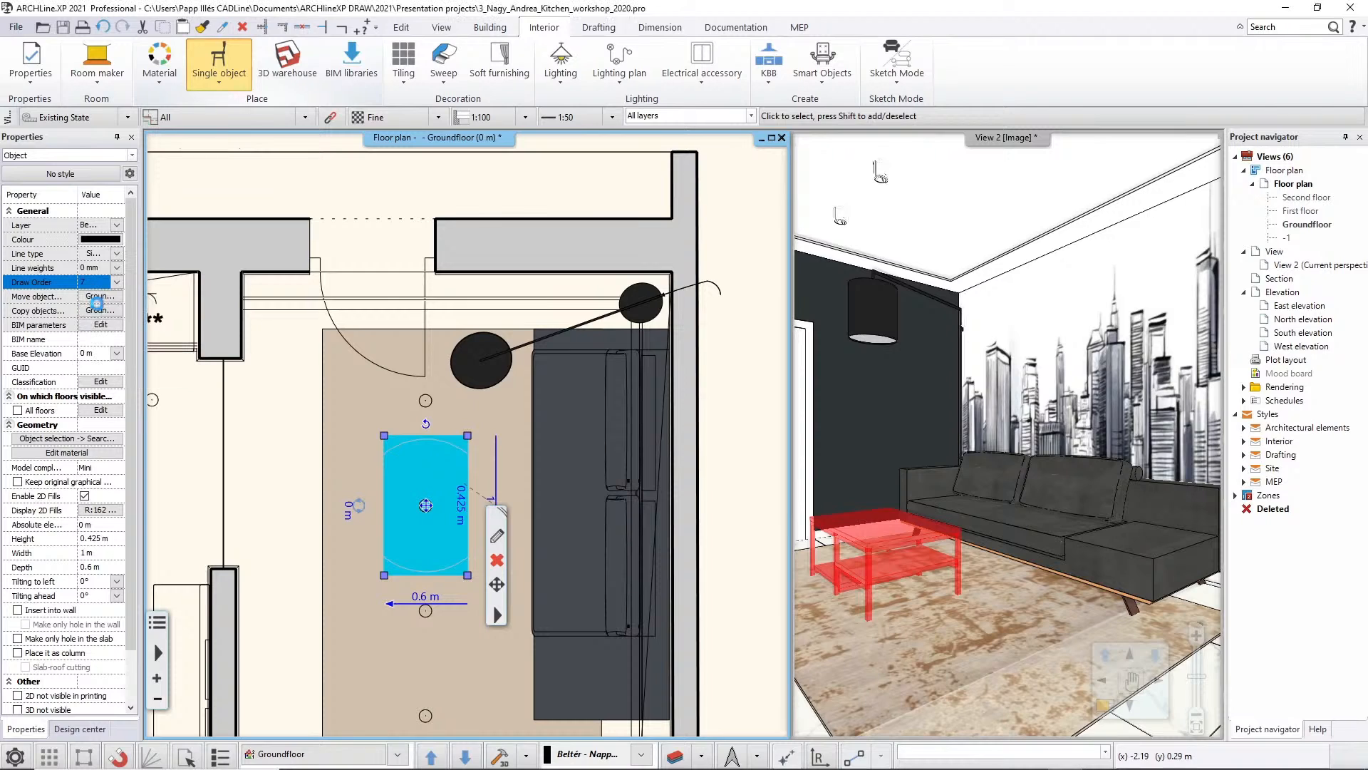
pyautogui.click(320, 486)
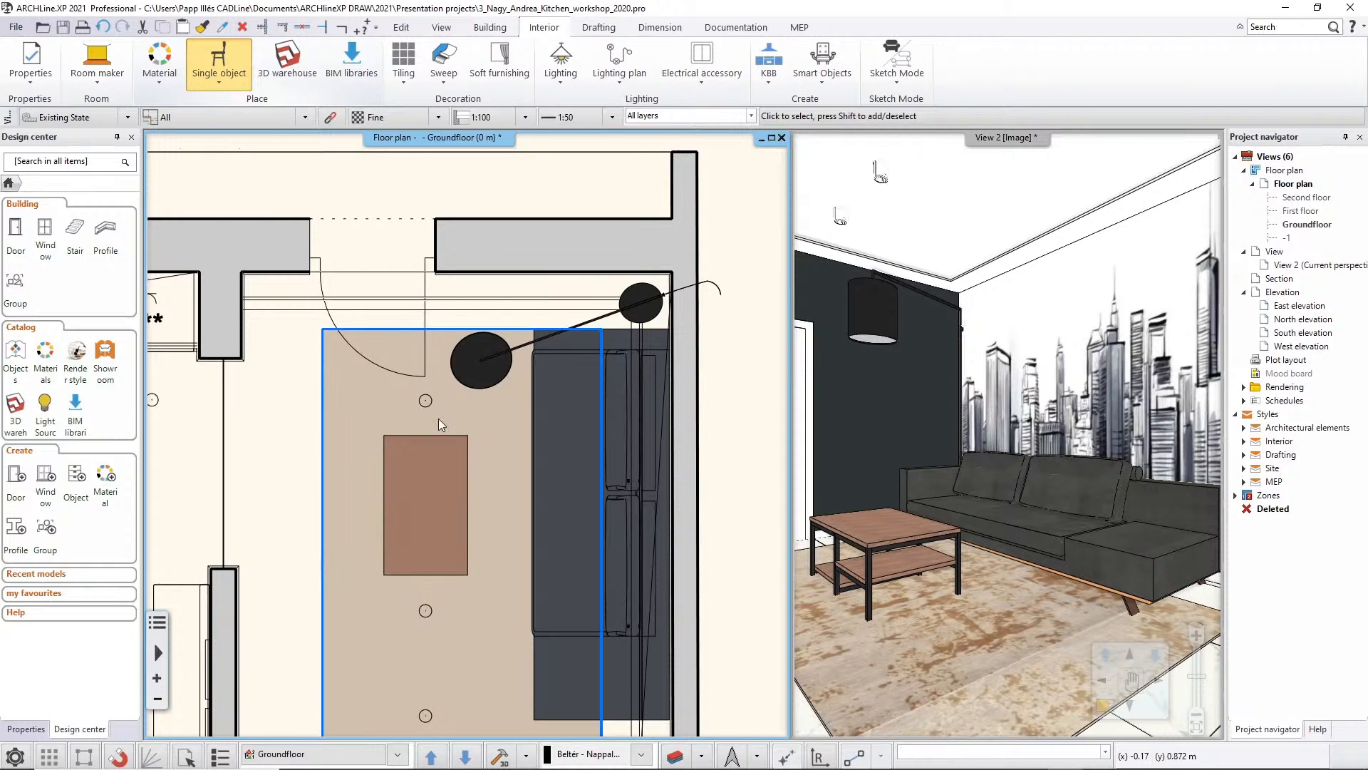
# Set the draw order of the ceiling spotlight over the coffee table to 1 - Top-most and deselect it
pyautogui.click(429, 497)
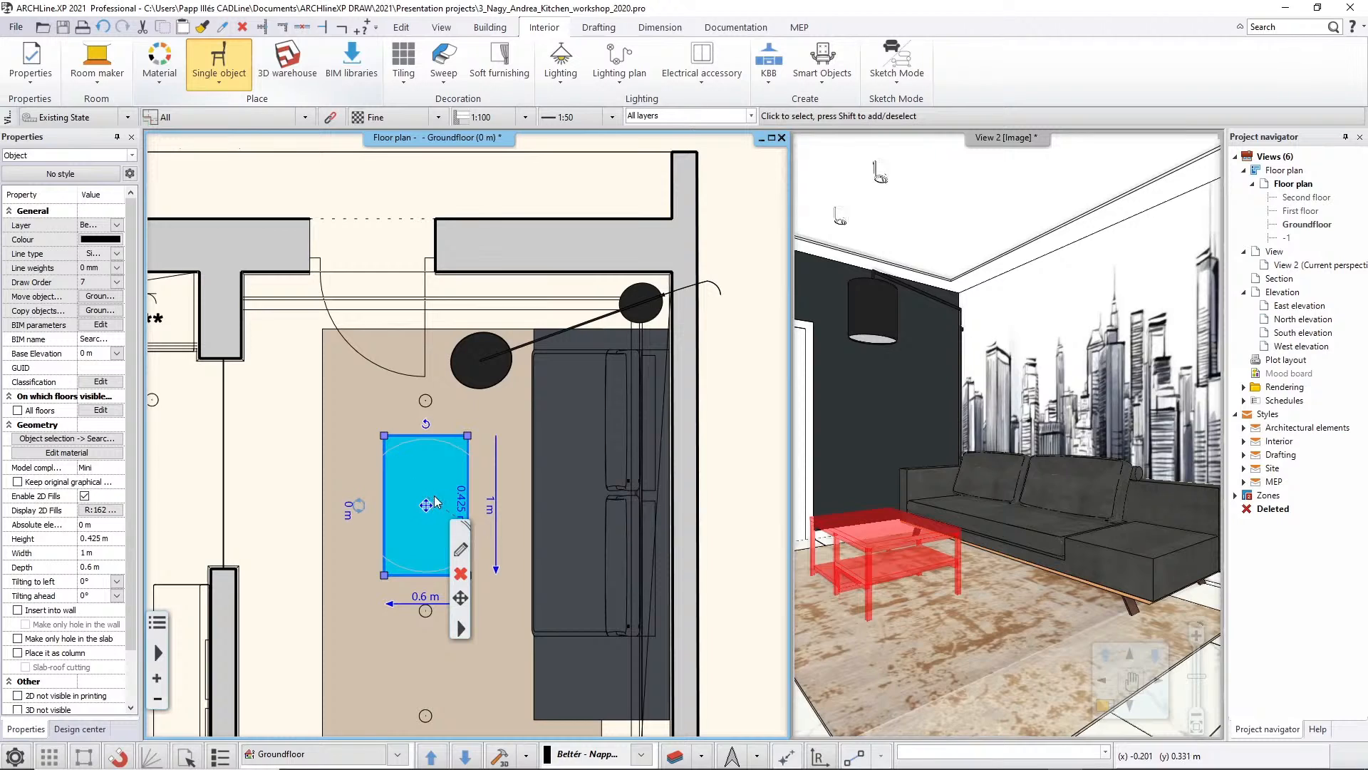
pyautogui.click(432, 495)
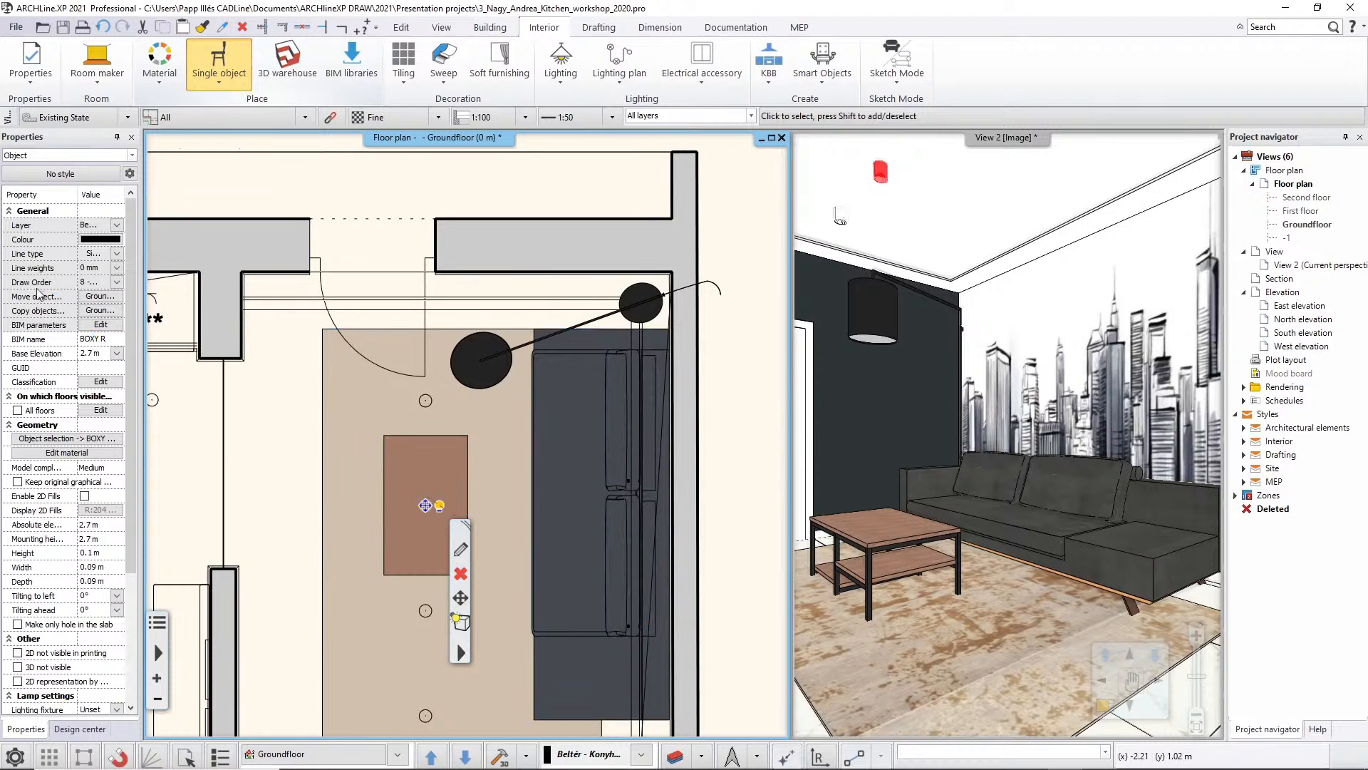
pyautogui.click(118, 281)
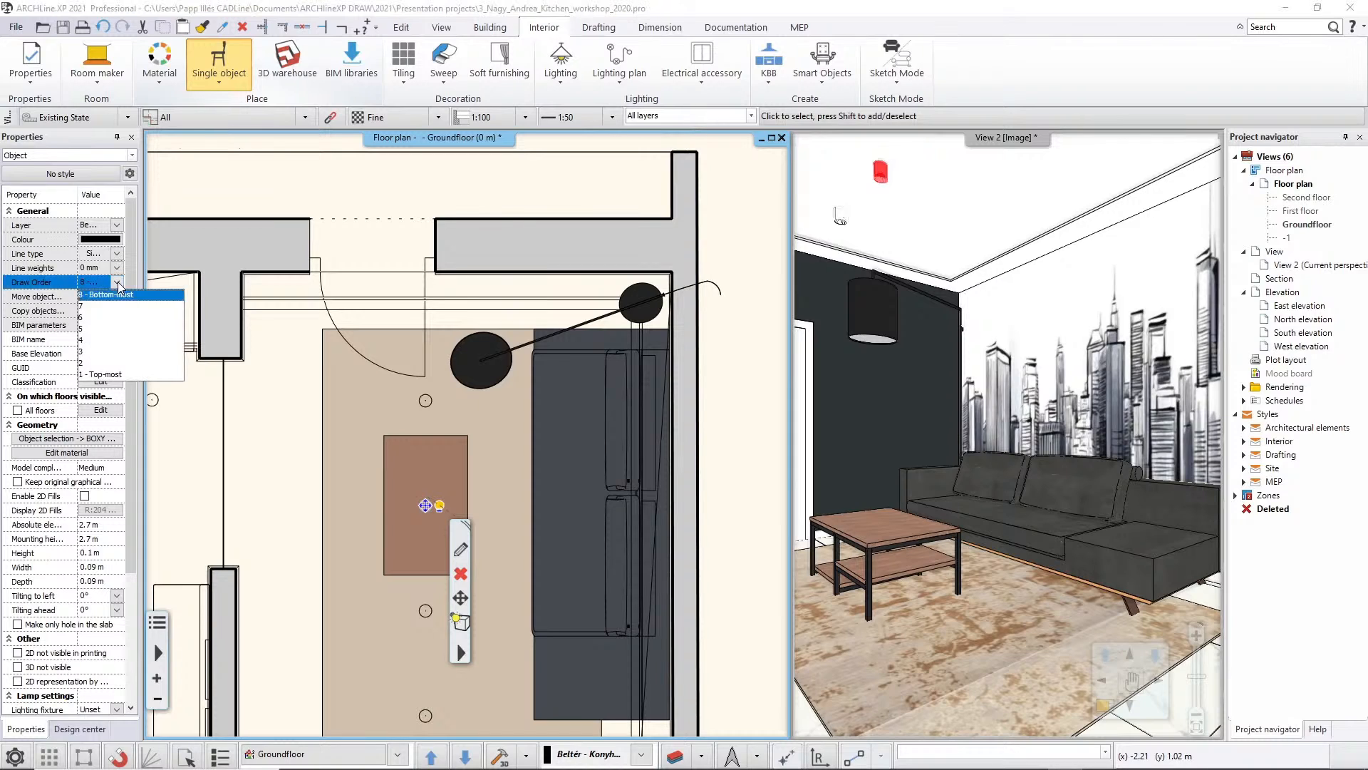
pyautogui.click(110, 376)
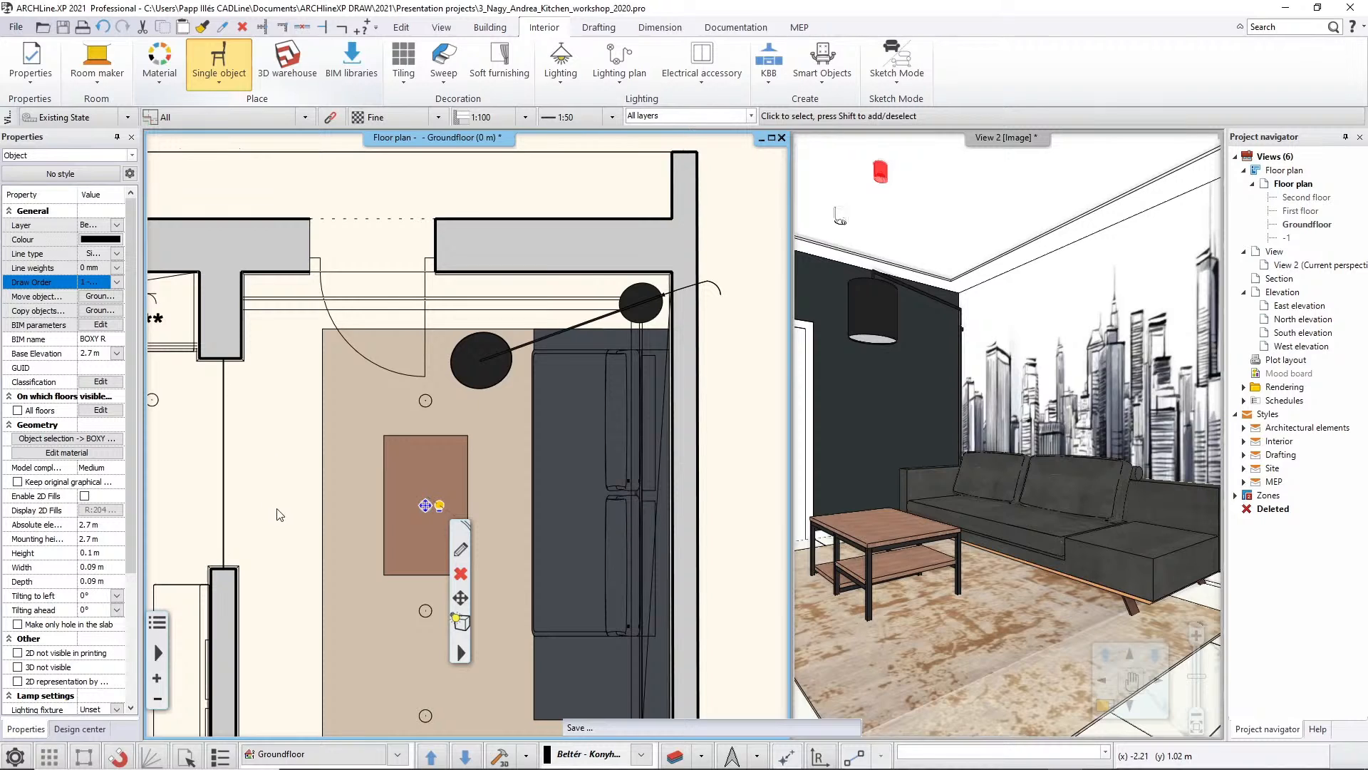
pyautogui.press('Escape')
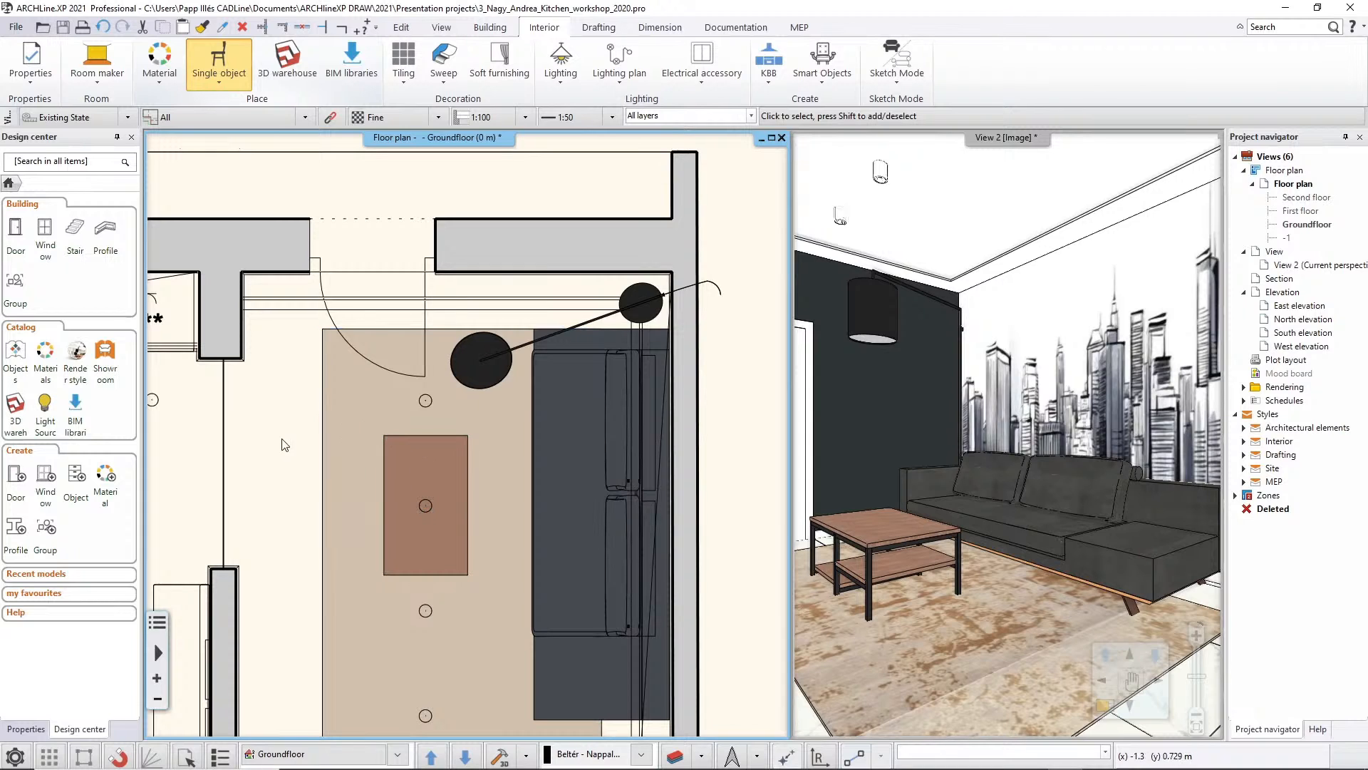
# Change the colour of the two ceiling profile elements around the living area to grey, index 35 (RGB 153, 153, 153)
pyautogui.scroll(-1, 313, 448)
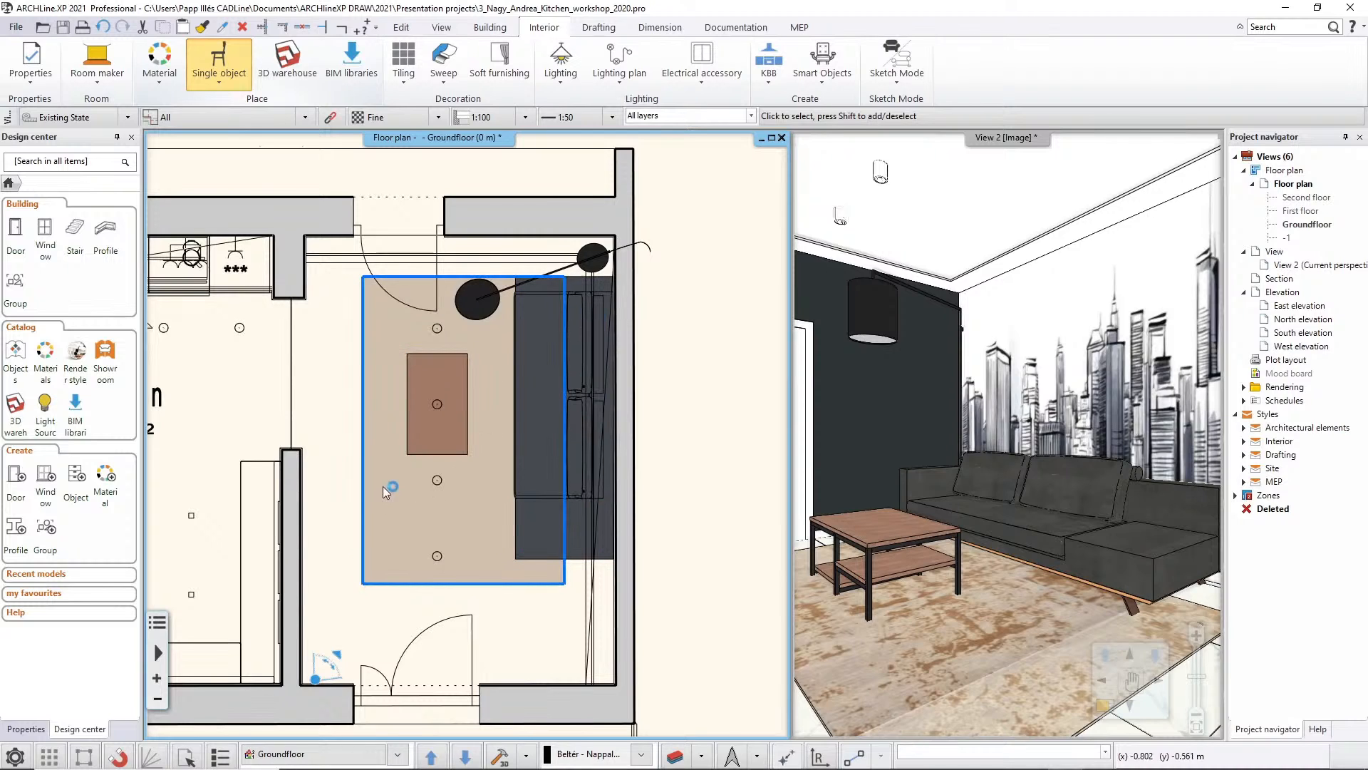
pyautogui.click(354, 278)
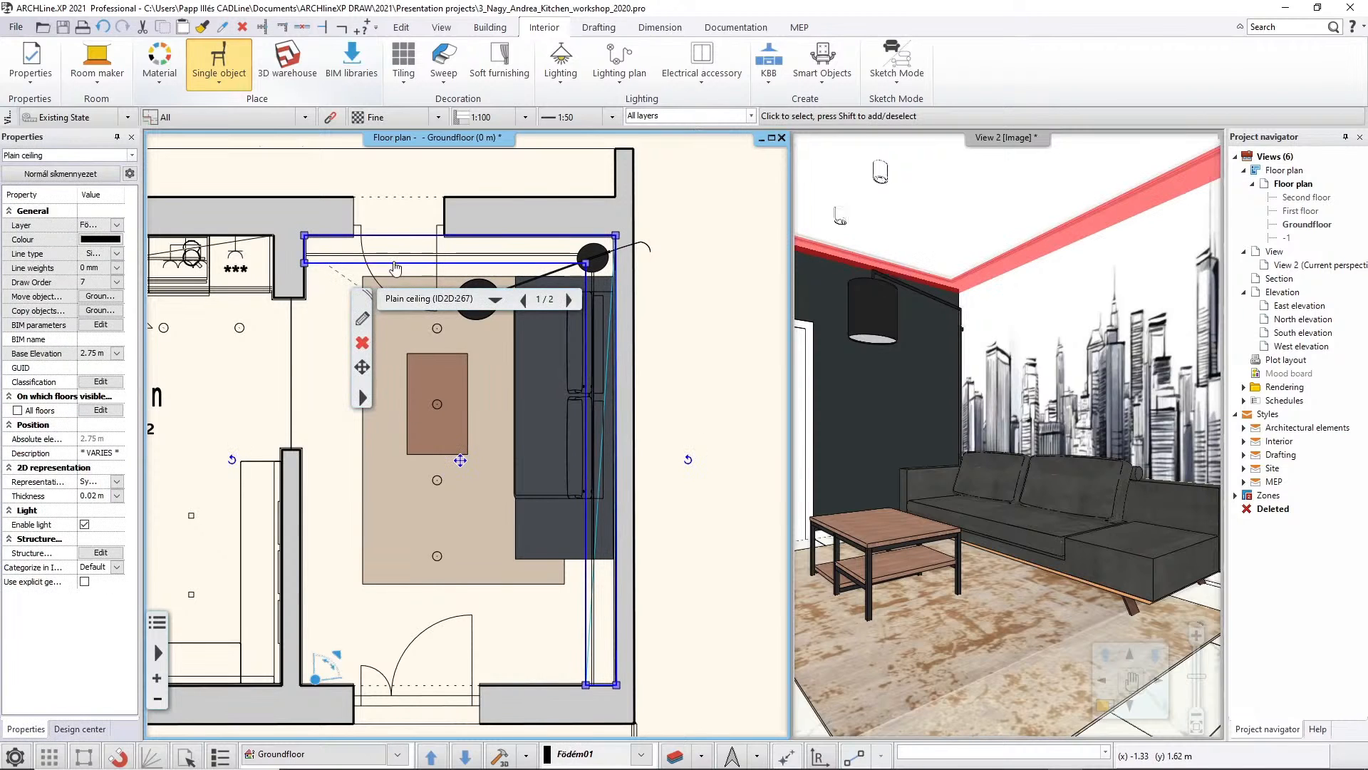
pyautogui.click(99, 240)
pyautogui.click(633, 330)
pyautogui.click(633, 320)
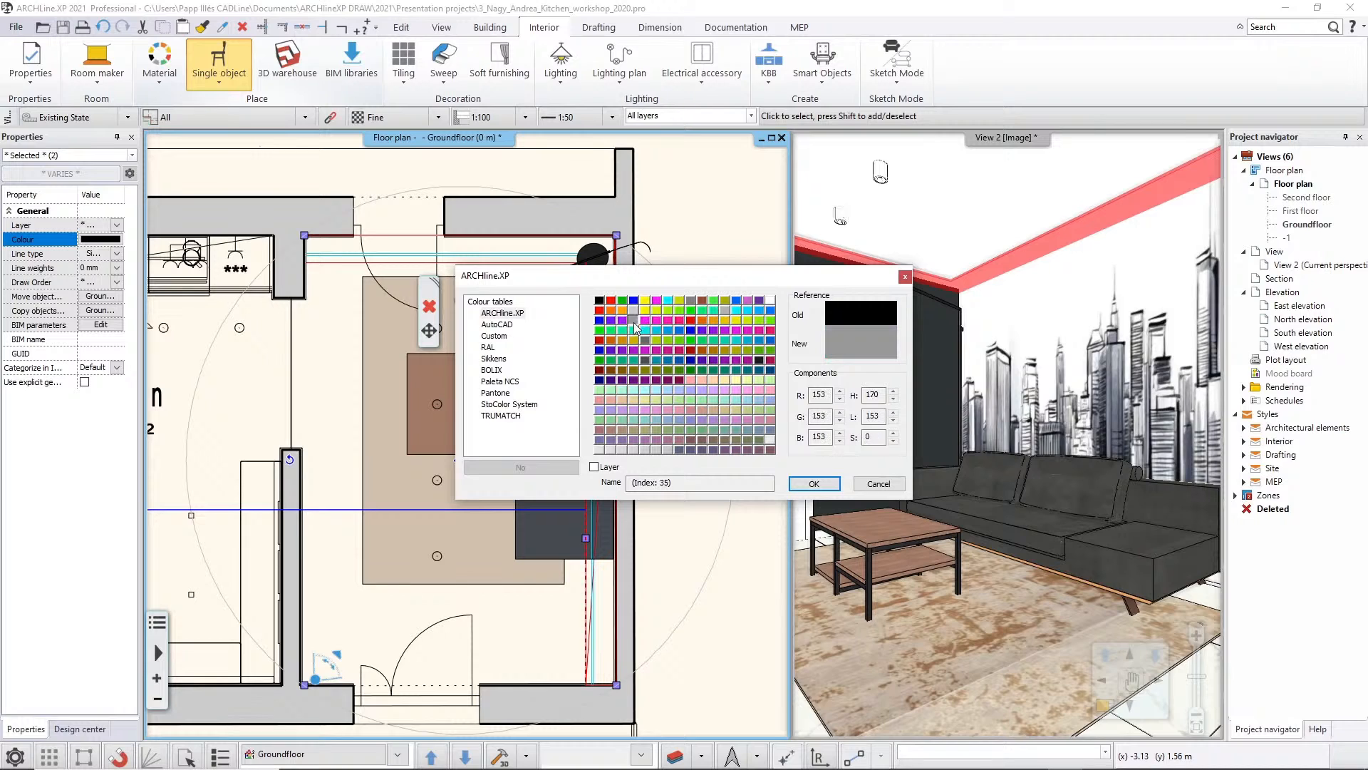
pyautogui.click(814, 484)
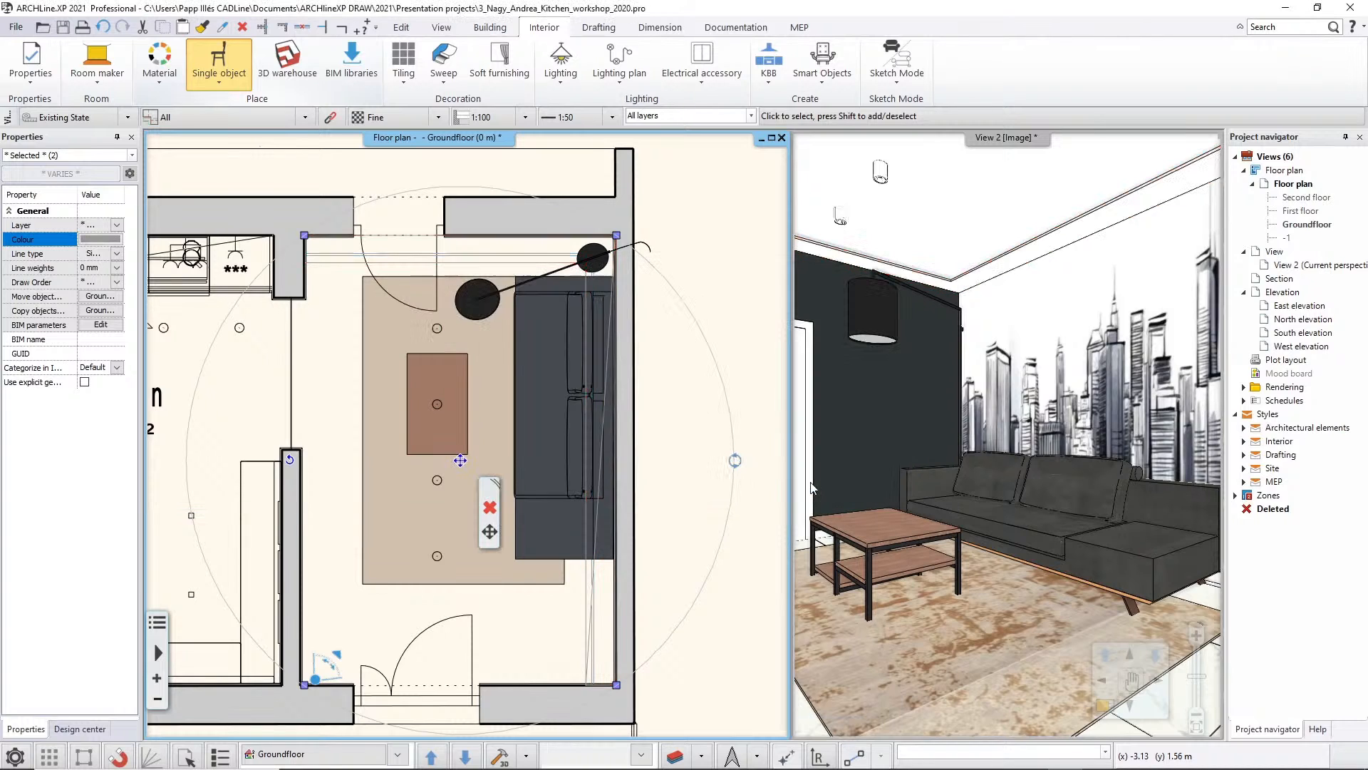
# Apply the Szaggatott line type to the selected ceiling profile elements and clear the selection
pyautogui.click(117, 253)
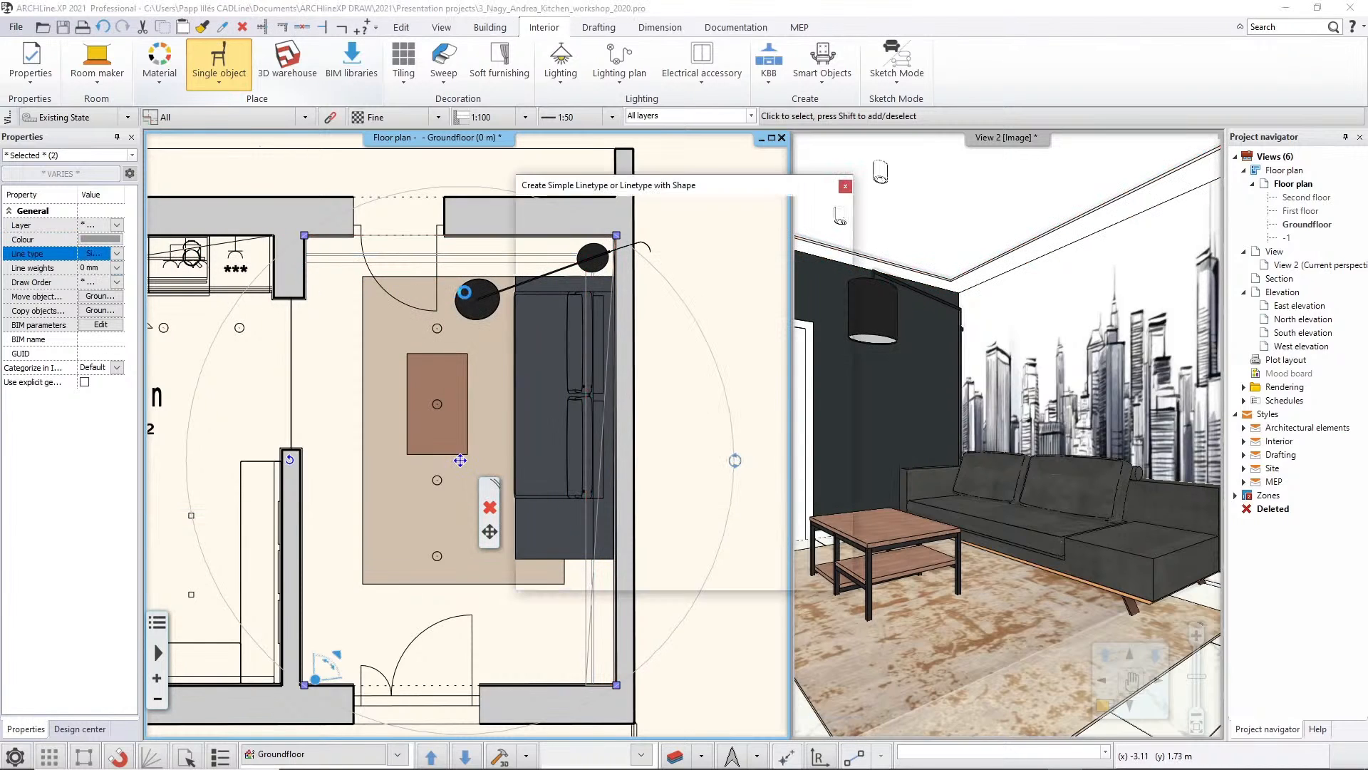
pyautogui.click(682, 263)
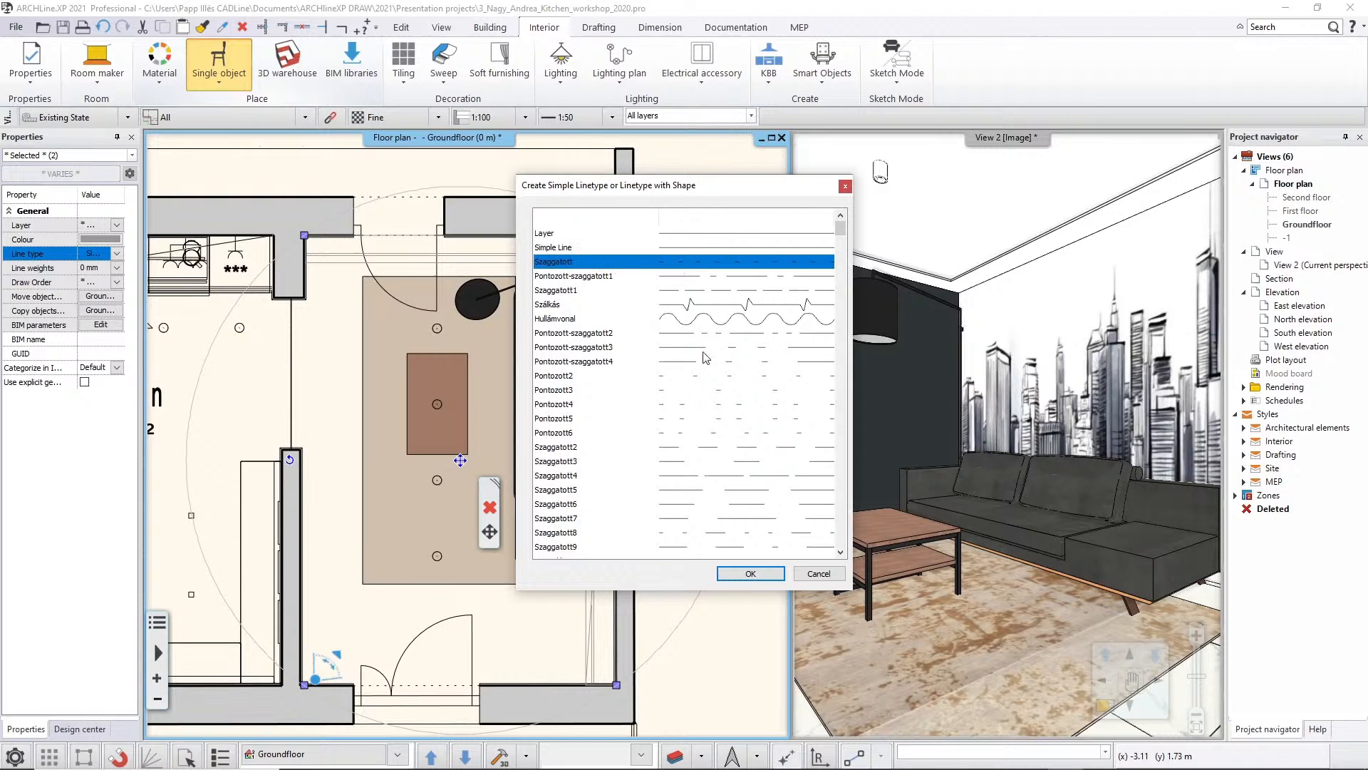
pyautogui.click(749, 578)
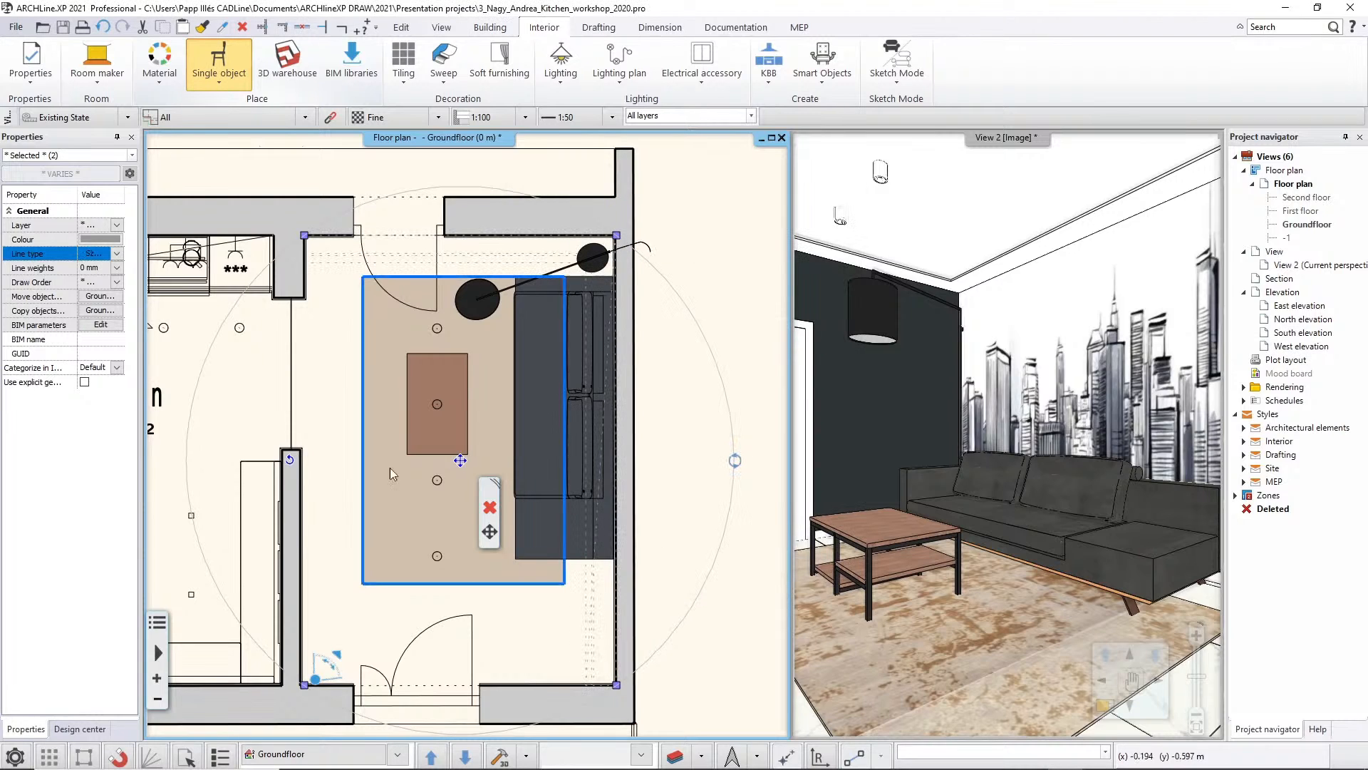
pyautogui.click(328, 354)
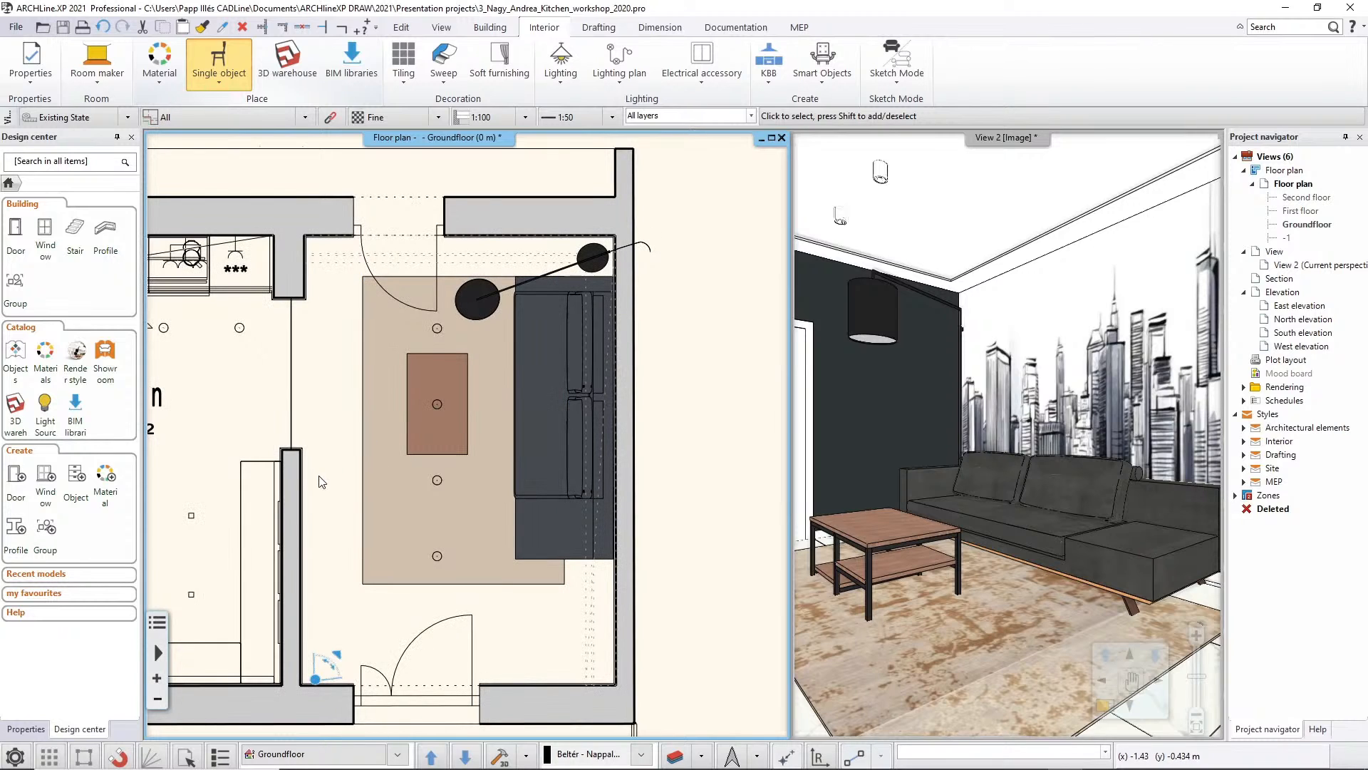
pyautogui.moveTo(329, 475); pyautogui.dragTo(385, 465, button='middle')
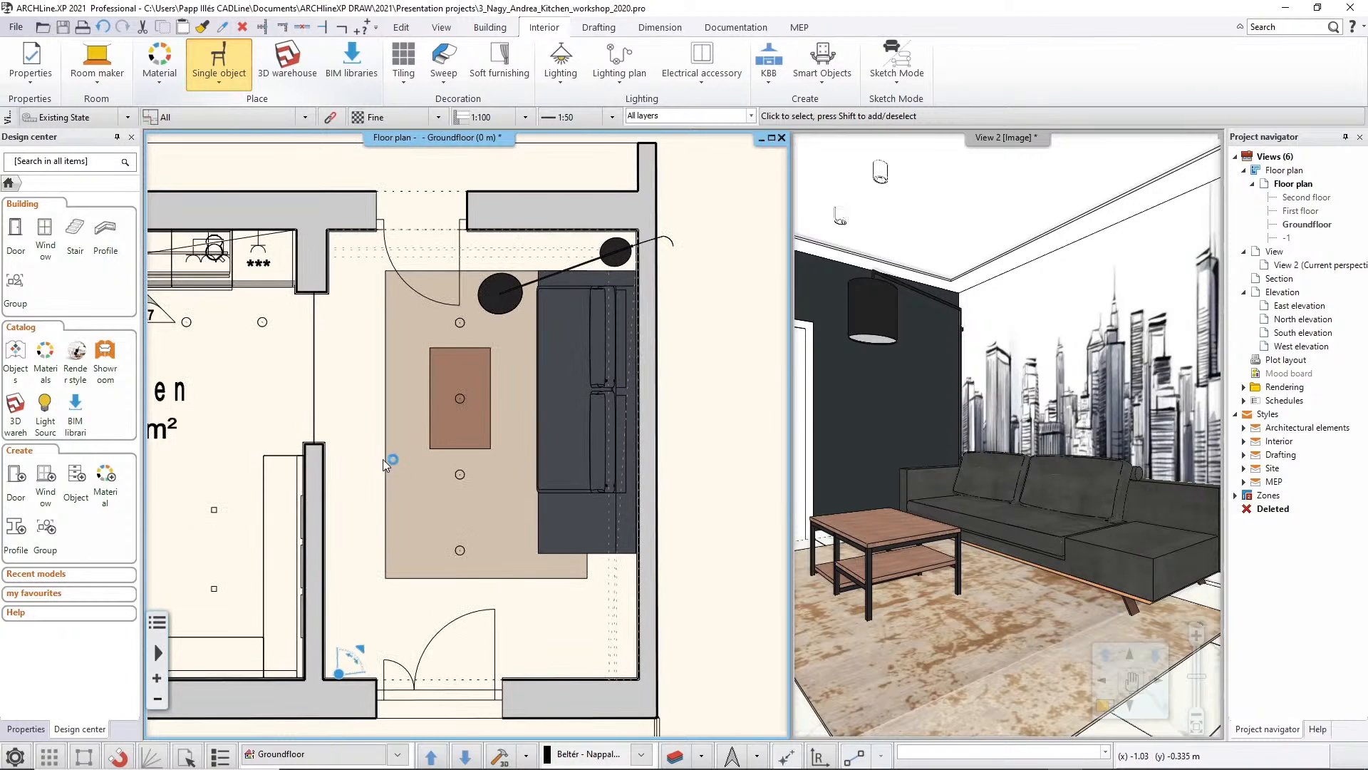
pyautogui.moveTo(540, 579); pyautogui.dragTo(604, 596, button='middle')
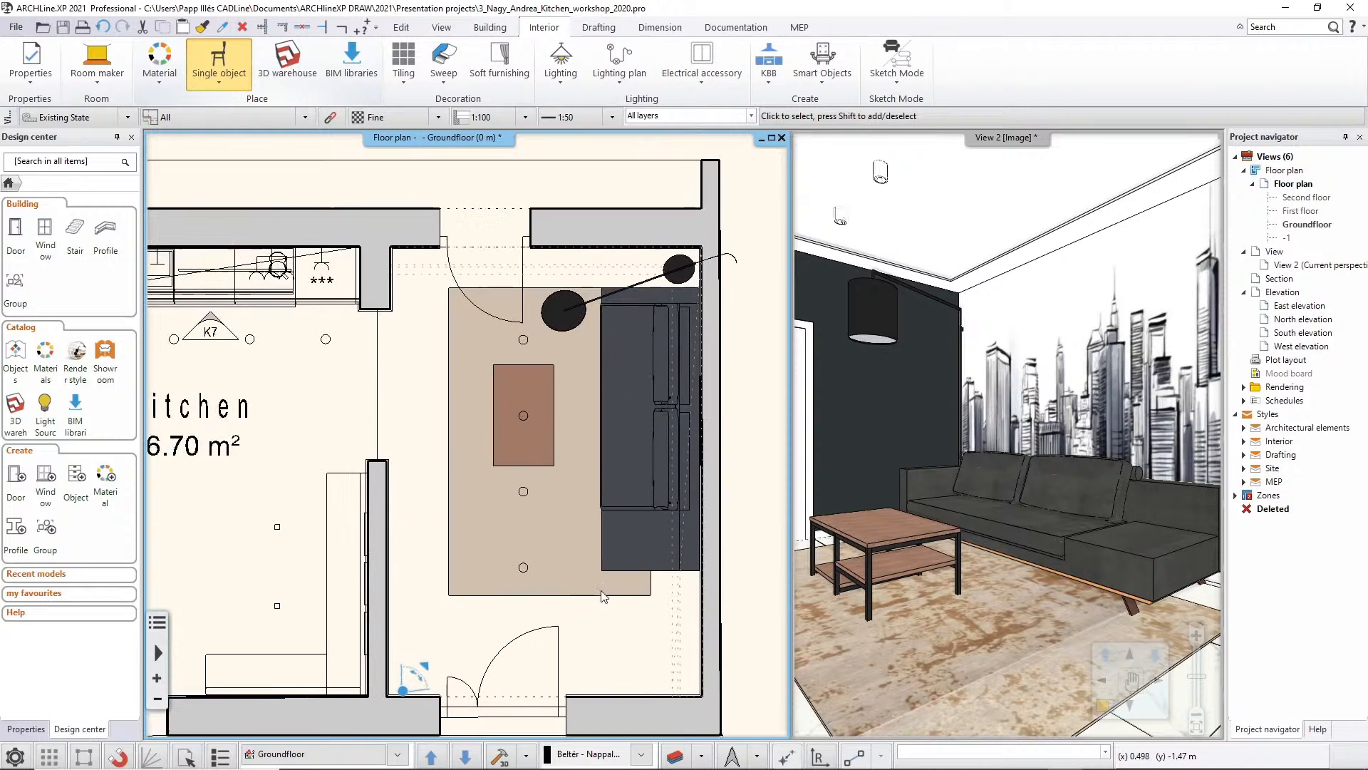
pyautogui.scroll(-1, 420, 414)
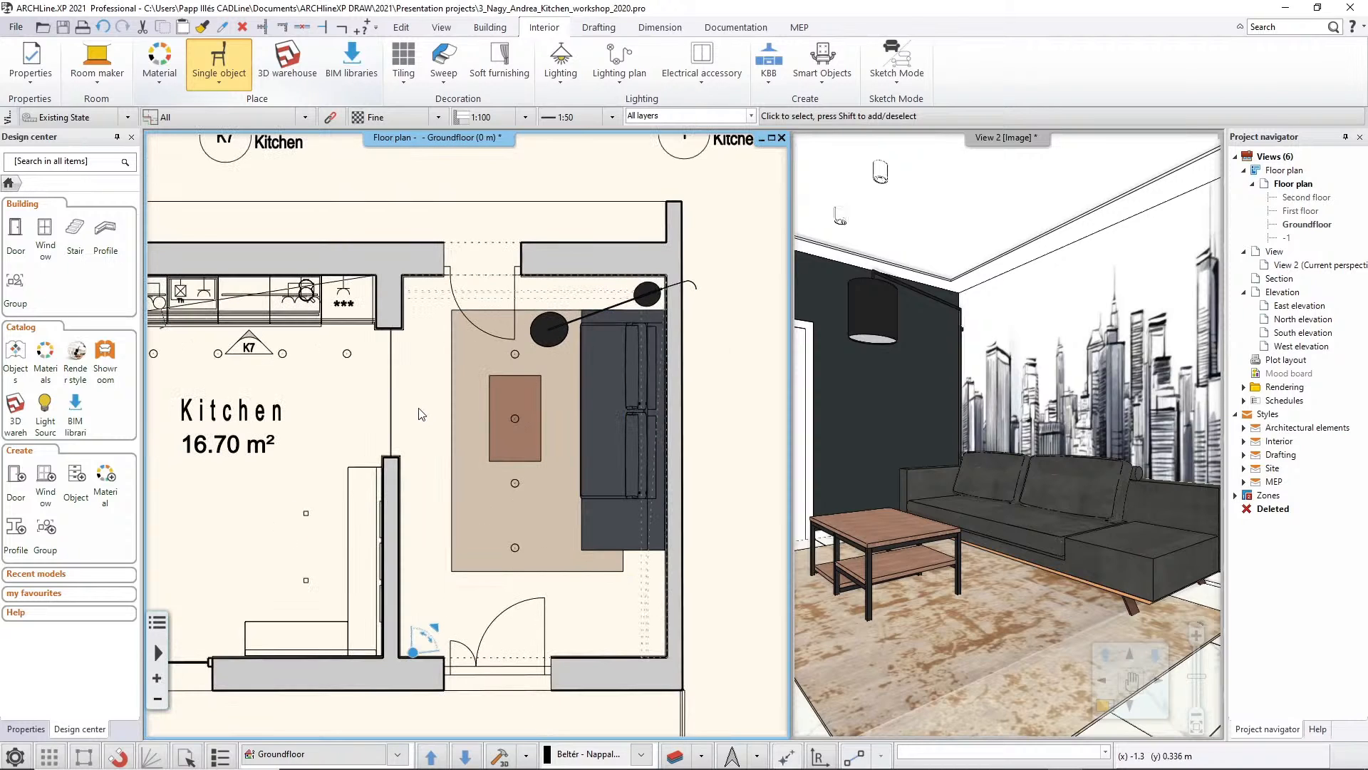